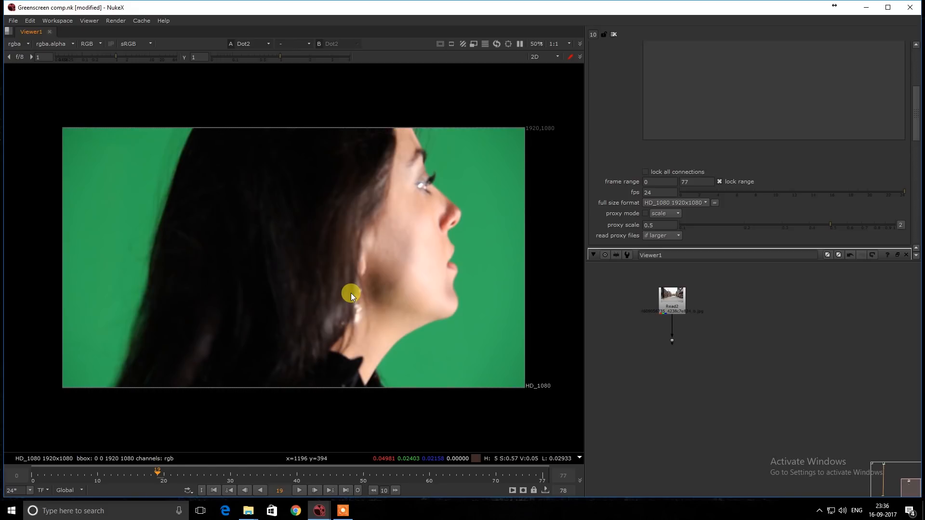
# - Play the green-screen clip and look closely at the edges of the woman's hair and face
pyautogui.press('l')
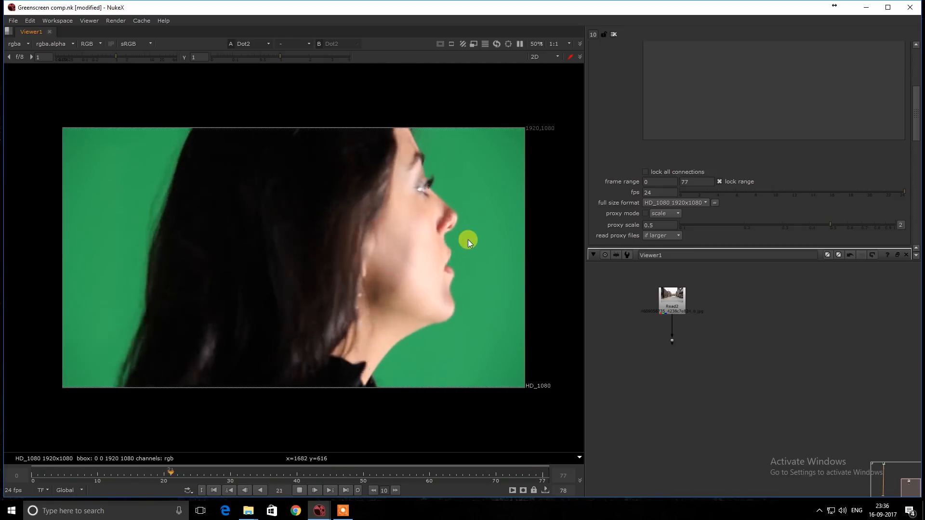
pyautogui.scroll(6, 460, 242)
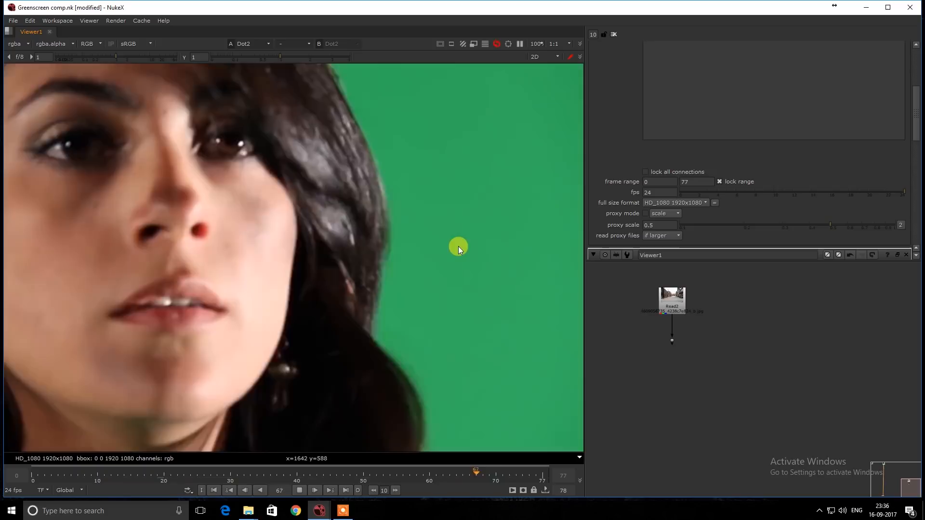
pyautogui.scroll(-2, 440, 245)
# - Examine the blue channel of the footage for noise and hair-edge detail during playback, and return to the full-frame RGB view
pyautogui.press('b')
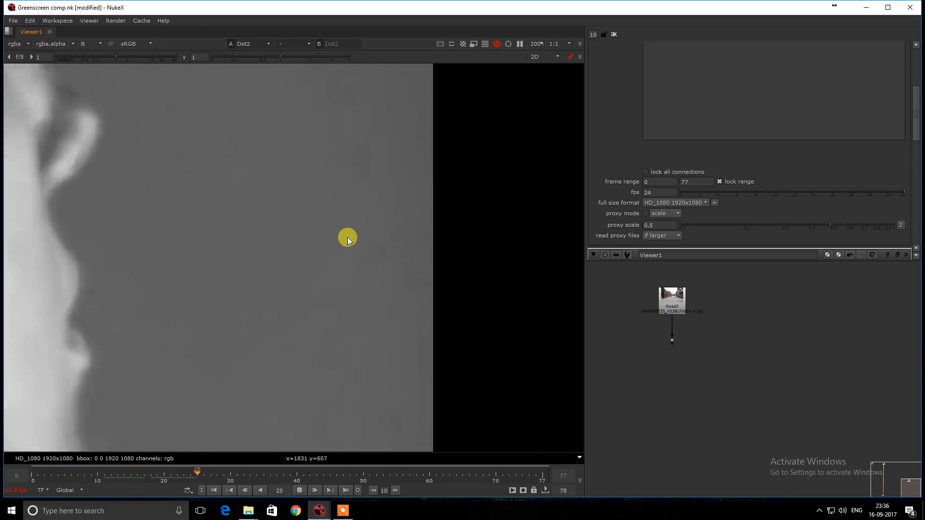
pyautogui.moveTo(311, 192); pyautogui.dragTo(382, 266, button='middle')
pyautogui.moveTo(317, 190); pyautogui.dragTo(424, 313, button='middle')
pyautogui.scroll(-3, 421, 304)
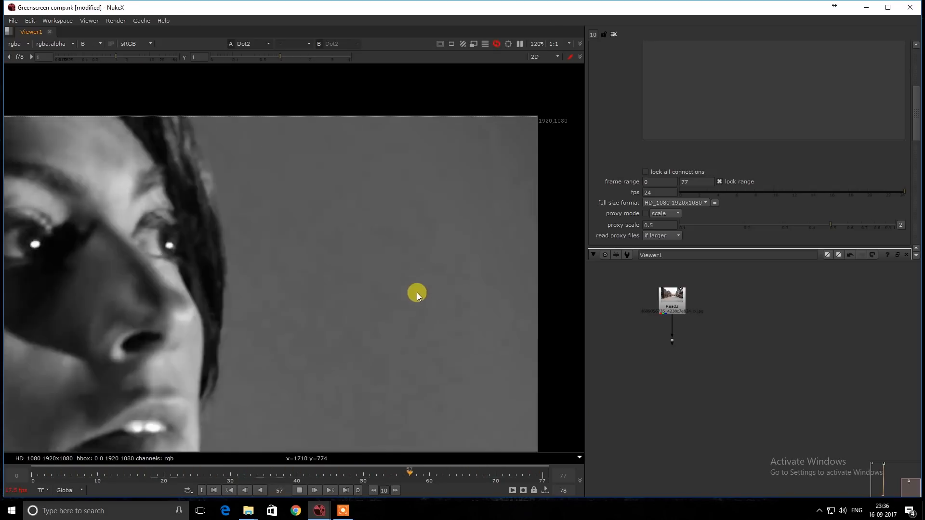
pyautogui.moveTo(406, 293); pyautogui.dragTo(272, 231)
pyautogui.moveTo(226, 268); pyautogui.dragTo(482, 217, button='middle')
pyautogui.moveTo(183, 232); pyautogui.dragTo(389, 197, button='middle')
pyautogui.moveTo(257, 188); pyautogui.dragTo(353, 181, button='middle')
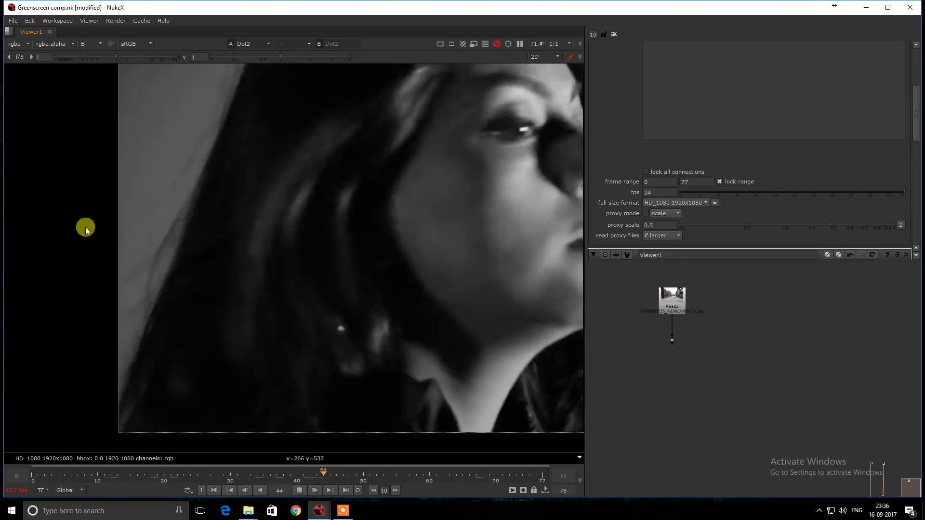
pyautogui.scroll(-3, 128, 226)
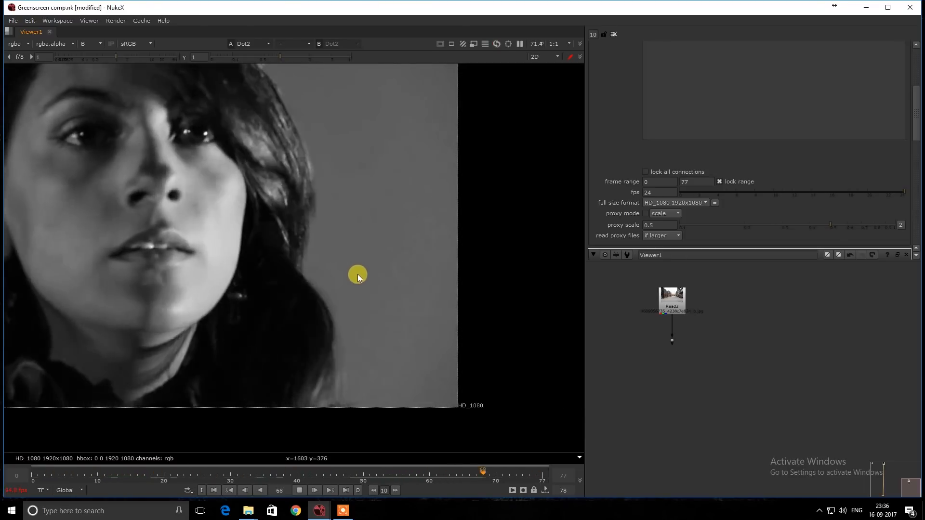
pyautogui.press('f')
pyautogui.press('b')
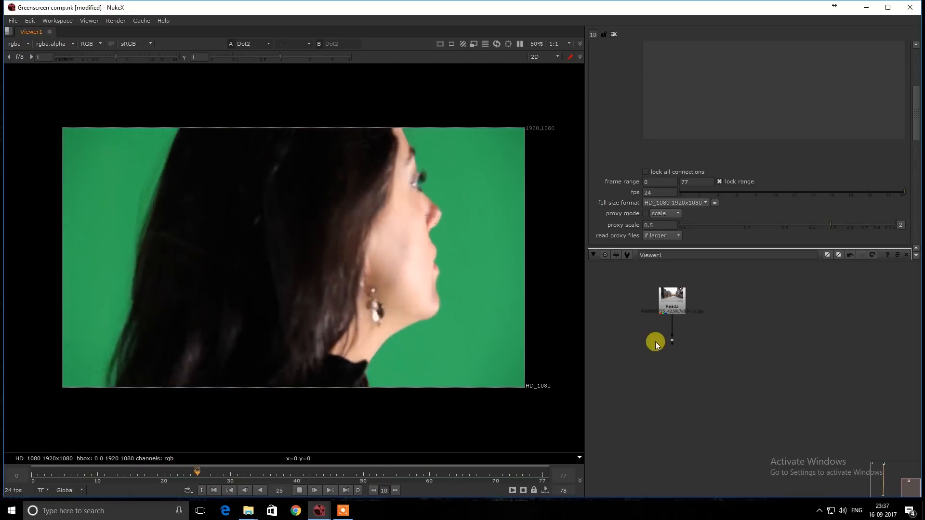
# - Show the street background image in the viewer and open its Read node's properties
pyautogui.press('space')
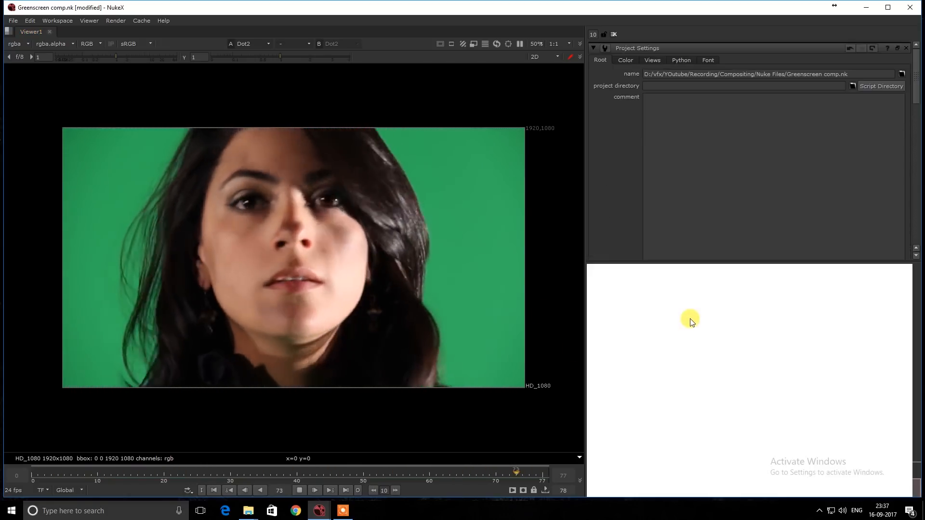
pyautogui.click(672, 340)
pyautogui.press('1')
pyautogui.doubleClick(680, 306)
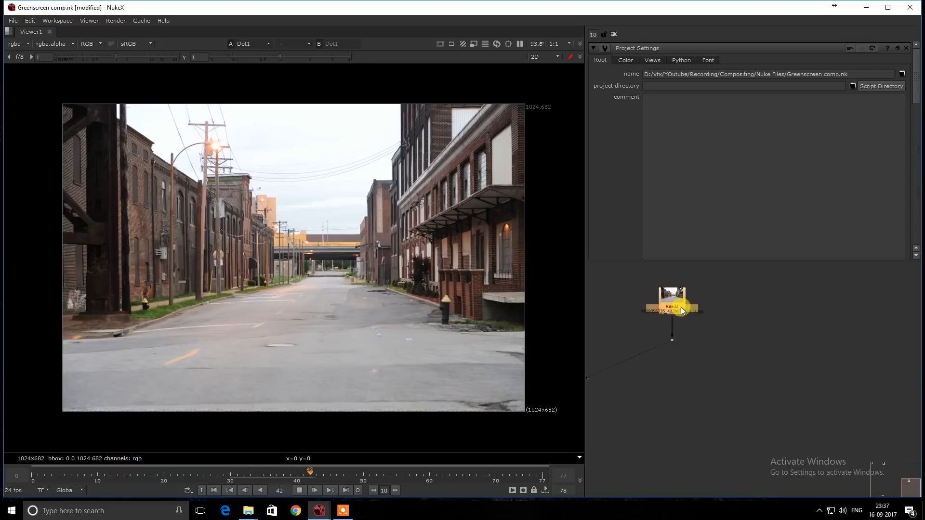
pyautogui.press('space')
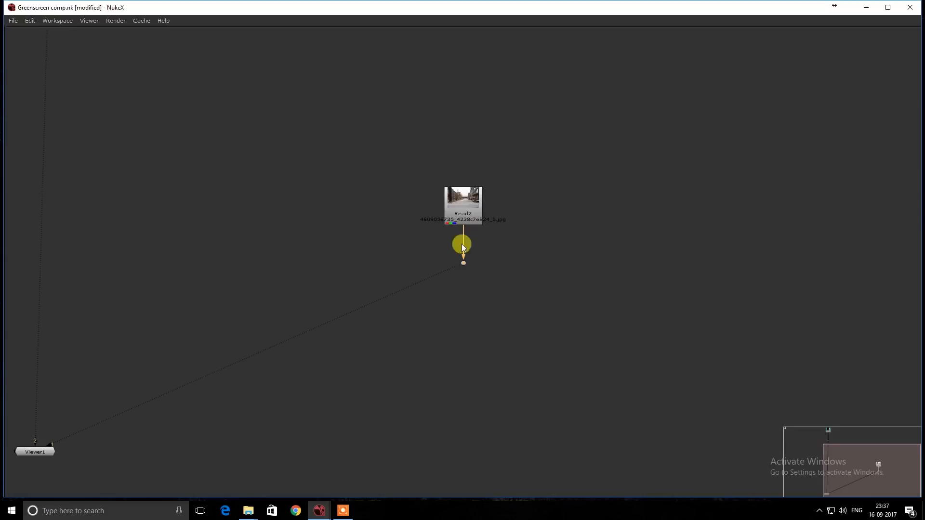
pyautogui.scroll(-5, 462, 243)
pyautogui.press('space')
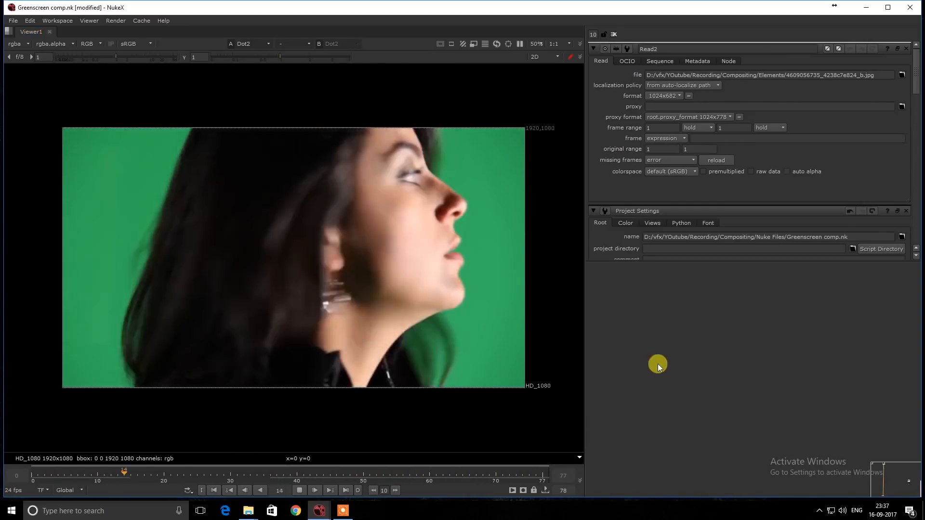
# - Stop the playback and open the project settings
pyautogui.press('s')
pyautogui.click(298, 490)
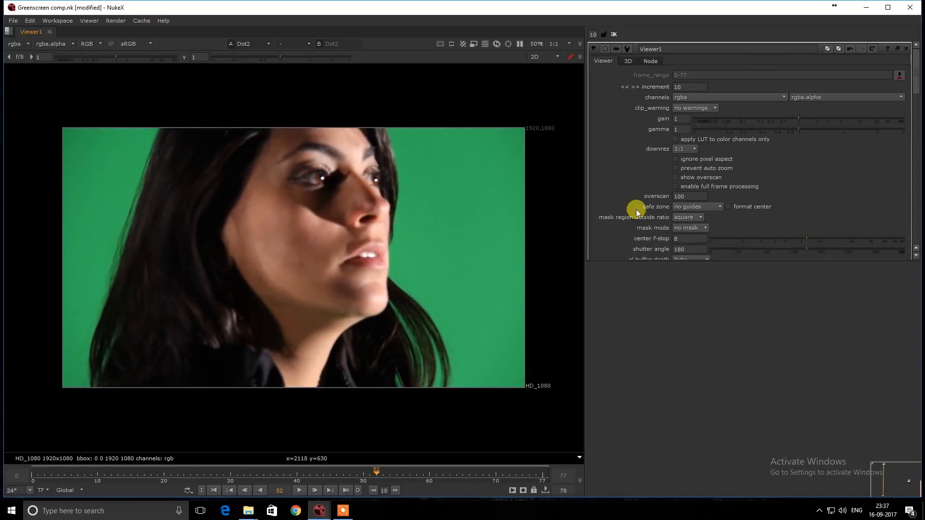
pyautogui.press('s')
pyautogui.scroll(-4, 663, 157)
pyautogui.click(677, 173)
pyautogui.click(672, 244)
pyautogui.scroll(-3, 717, 361)
pyautogui.moveTo(637, 336); pyautogui.dragTo(707, 342, button='middle')
pyautogui.scroll(3, 698, 339)
pyautogui.moveTo(640, 305); pyautogui.dragTo(750, 358, button='middle')
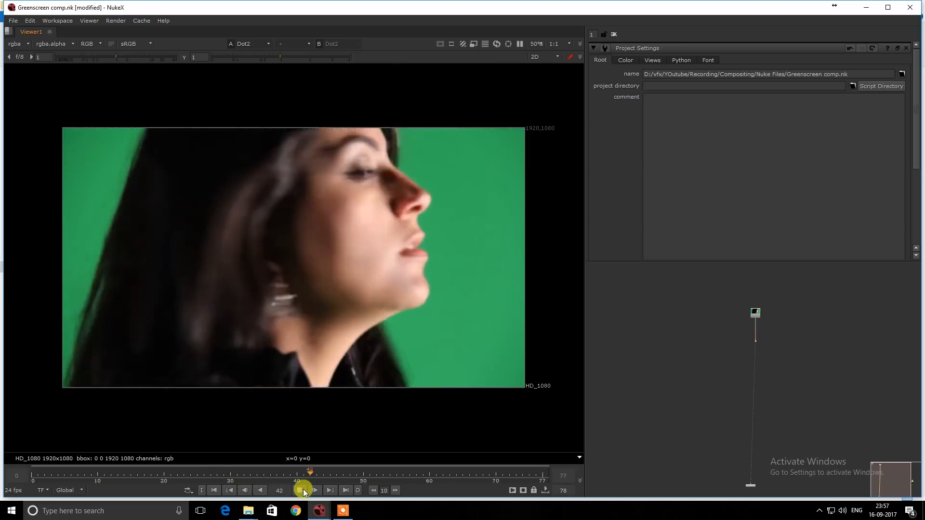
# - Stop the playback, add a Keylight node with the green-screen footage as its source, and display it in the viewer
pyautogui.click(302, 490)
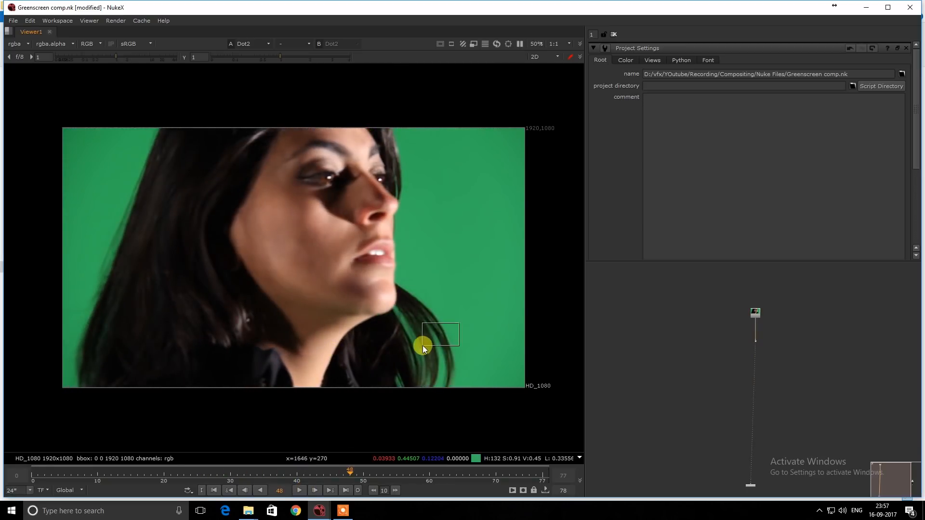
pyautogui.press('Tab')
pyautogui.write('k')
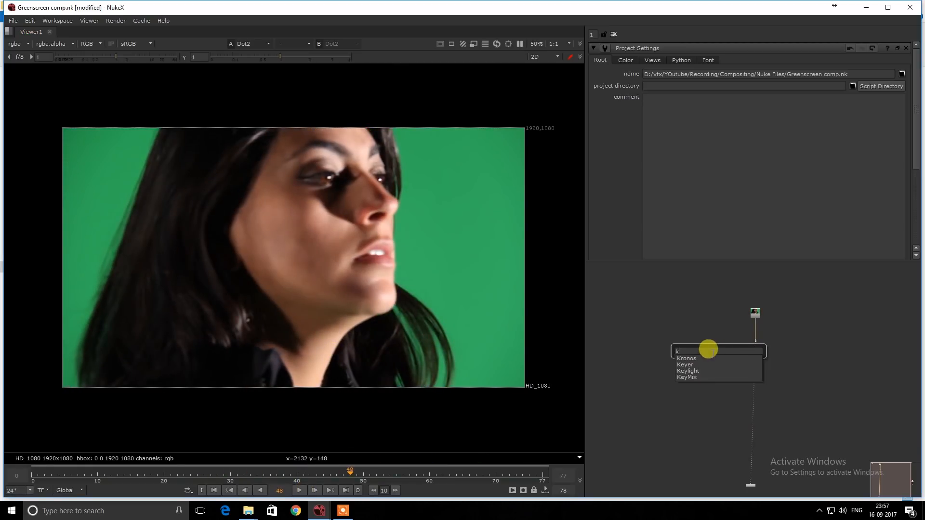
pyautogui.write('ey')
pyautogui.click(713, 365)
pyautogui.moveTo(727, 329); pyautogui.dragTo(702, 385)
pyautogui.press('1')
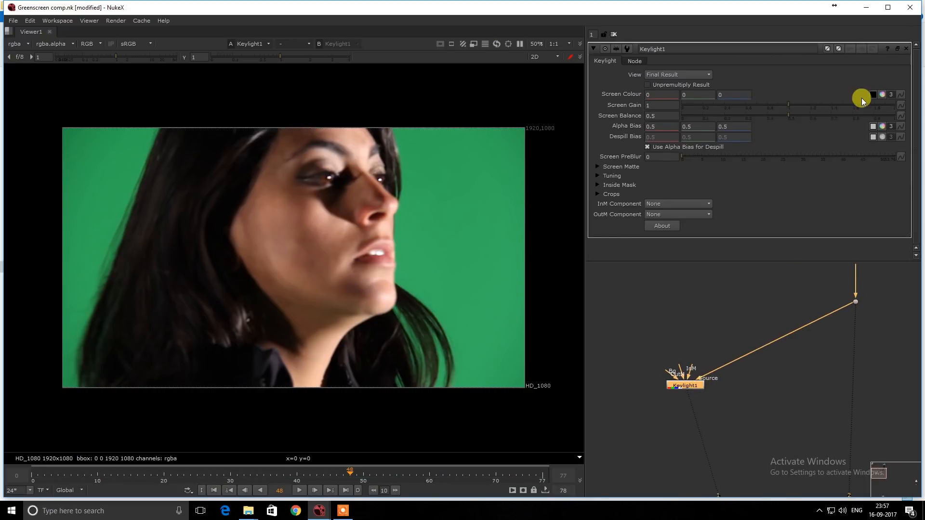
# - Sample the green backdrop beside the face as the Keylight screen colour and set Clip Black to 0.33 while viewing the alpha
pyautogui.keyDown('ctrl'); pyautogui.click(478, 197); pyautogui.keyUp('ctrl')
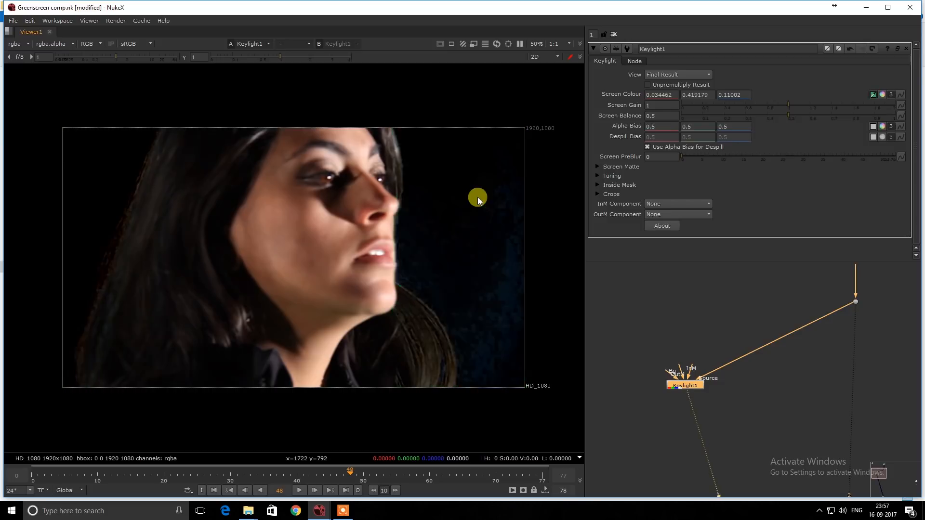
pyautogui.press('a')
pyautogui.moveTo(430, 201); pyautogui.dragTo(445, 165, button='middle')
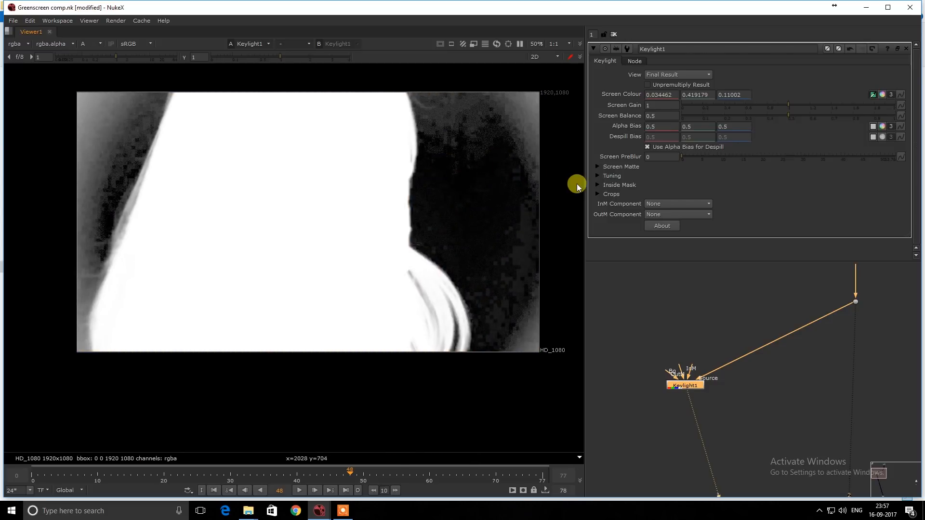
pyautogui.click(612, 168)
pyautogui.moveTo(710, 175); pyautogui.dragTo(765, 173)
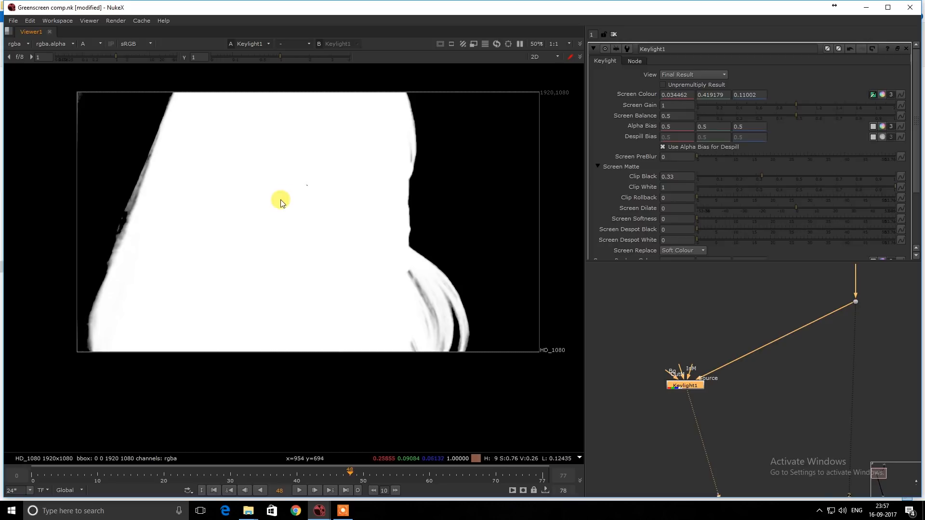
# - Lower the viewer gamma to 0.004 and inspect the alpha matte for noise inside the hair and face
pyautogui.moveTo(273, 56); pyautogui.dragTo(215, 73)
pyautogui.moveTo(246, 140); pyautogui.dragTo(294, 129, button='middle')
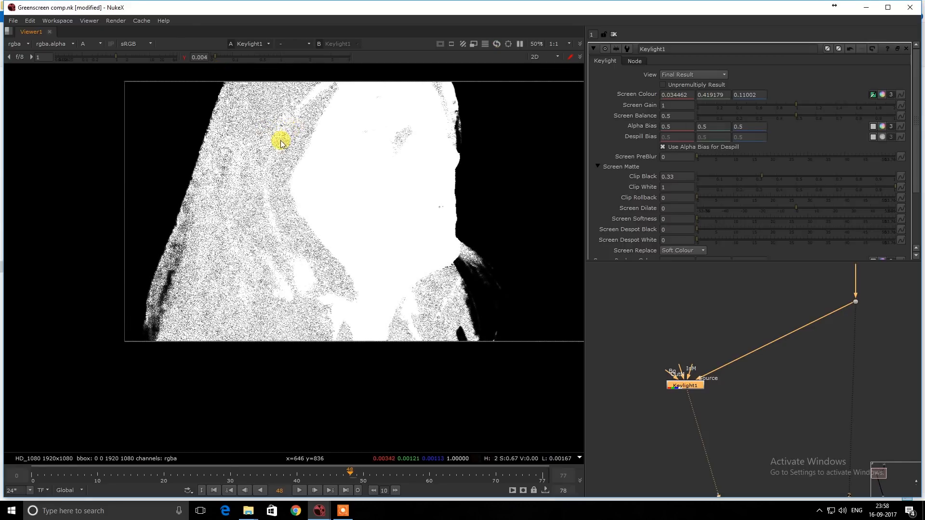
pyautogui.scroll(2, 281, 144)
pyautogui.scroll(-2, 280, 152)
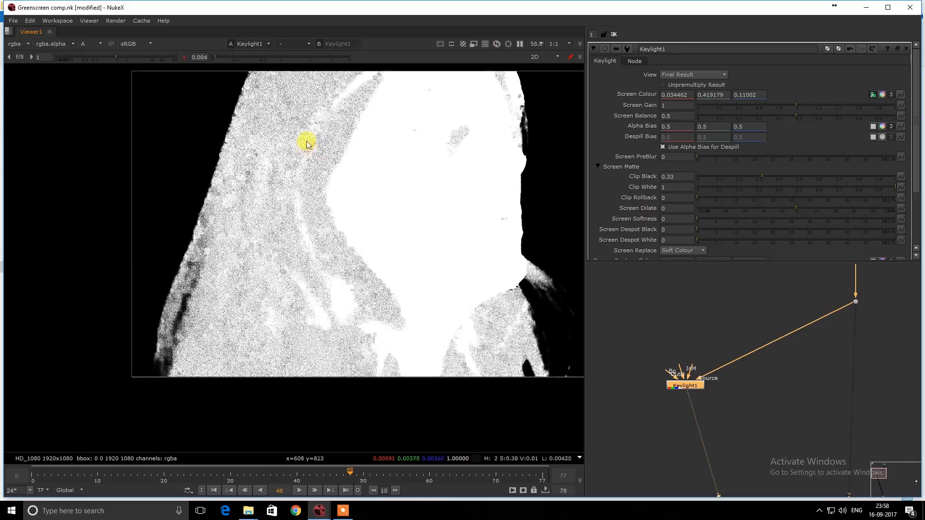
pyautogui.moveTo(307, 152); pyautogui.dragTo(293, 173, button='middle')
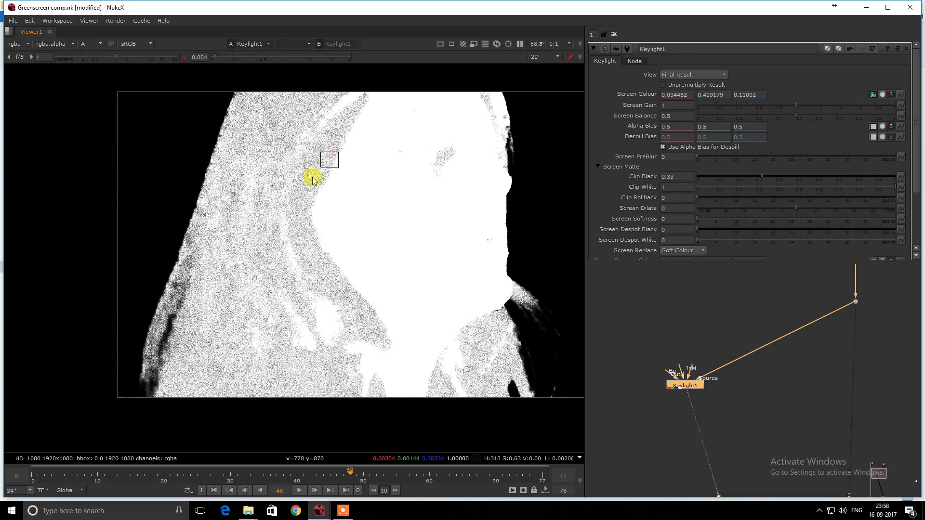
pyautogui.scroll(3, 307, 156)
pyautogui.keyDown('ctrl'); pyautogui.click(288, 175); pyautogui.keyUp('ctrl')
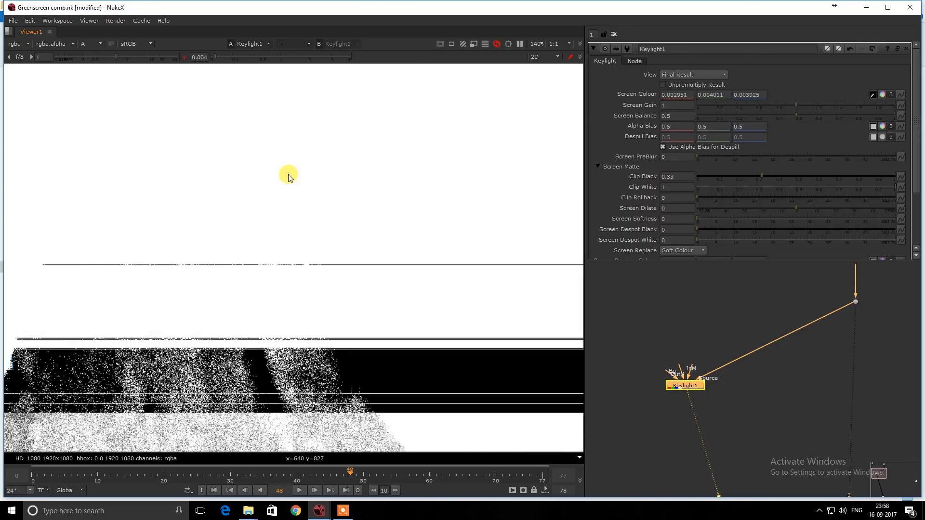
pyautogui.scroll(-3, 298, 174)
pyautogui.moveTo(298, 176); pyautogui.dragTo(309, 152, button='middle')
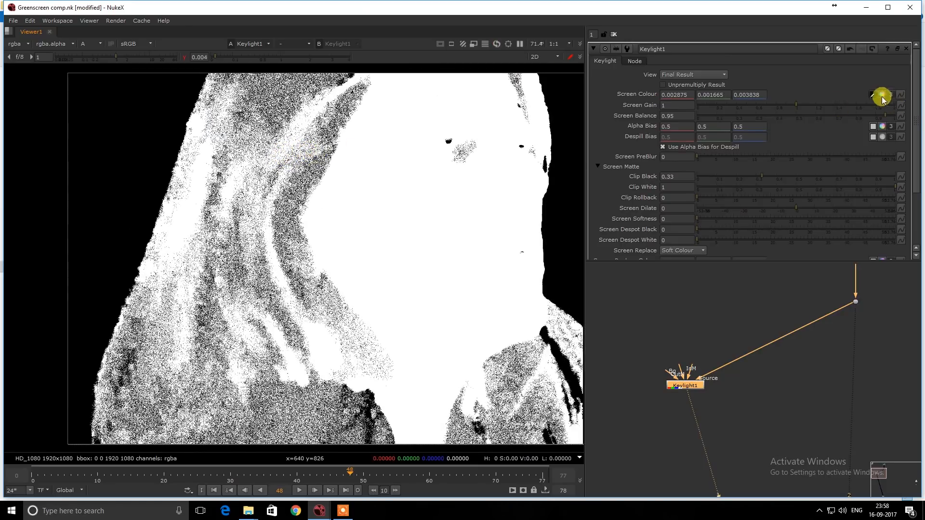
pyautogui.moveTo(224, 160); pyautogui.dragTo(305, 158, button='middle')
pyautogui.hotkey('ctrl', 'z')
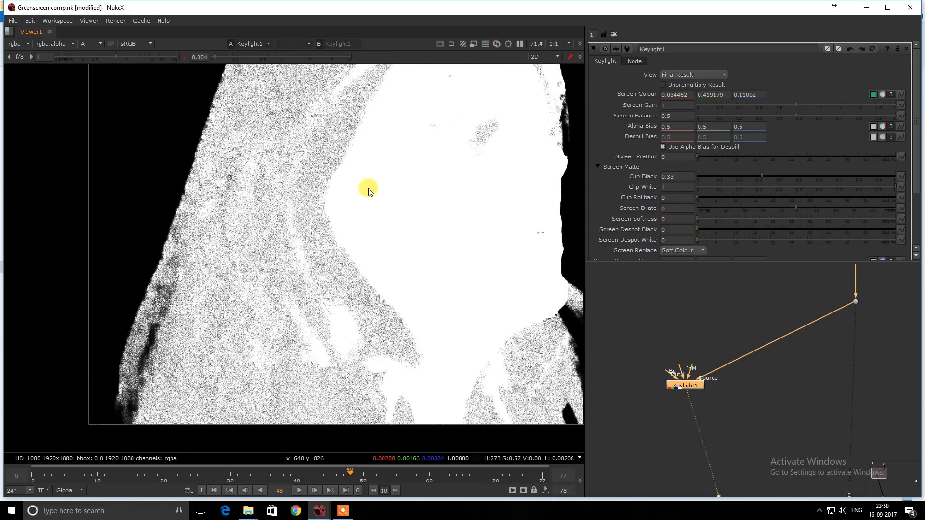
# - Set Keylight's Clip White to 0.99
pyautogui.moveTo(406, 194); pyautogui.dragTo(294, 207, button='middle')
pyautogui.moveTo(487, 204); pyautogui.dragTo(427, 200, button='middle')
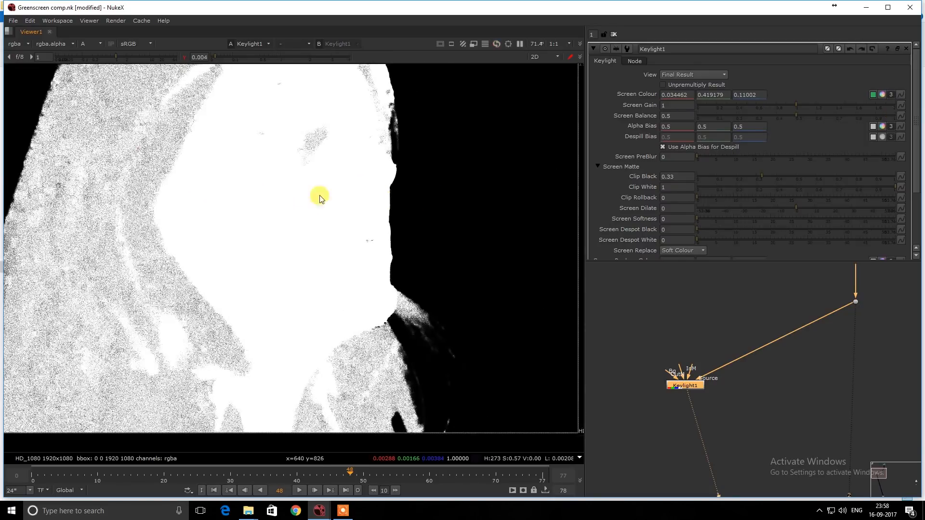
pyautogui.moveTo(320, 198); pyautogui.dragTo(415, 203, button='middle')
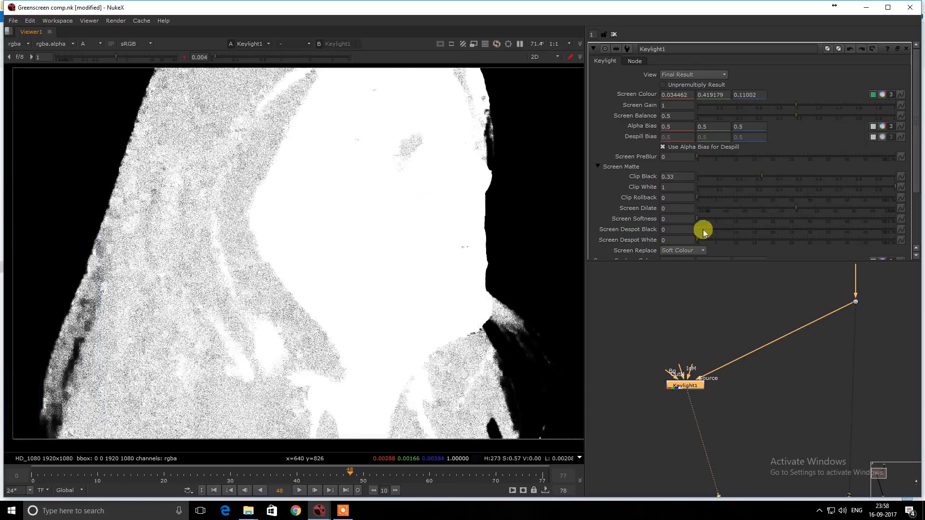
pyautogui.click(892, 190)
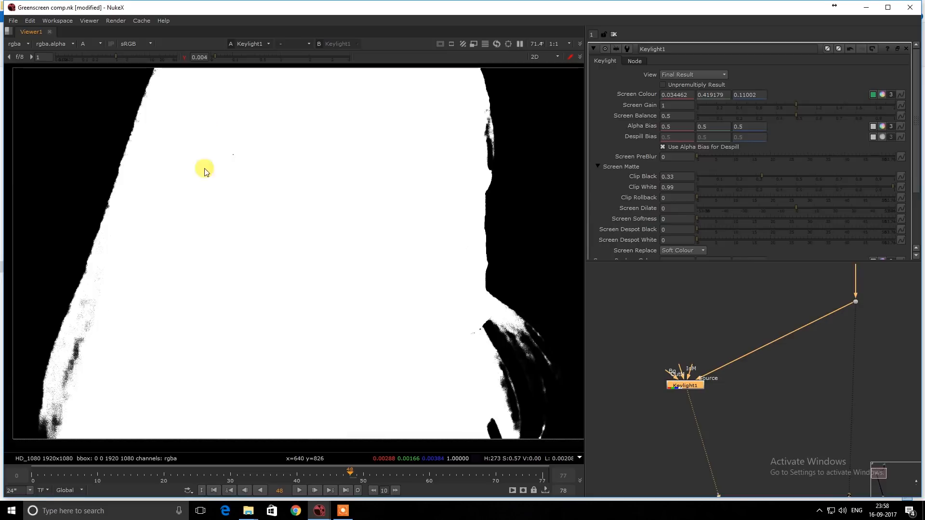
# - Lower the viewer gamma to 0 and check the whole matte for leftover holes
pyautogui.scroll(-4, 318, 180)
pyautogui.moveTo(292, 194); pyautogui.dragTo(230, 229)
pyautogui.moveTo(361, 192); pyautogui.dragTo(300, 230)
pyautogui.moveTo(210, 58); pyautogui.dragTo(204, 88)
pyautogui.moveTo(261, 172); pyautogui.dragTo(345, 157, button='middle')
pyautogui.scroll(4, 346, 153)
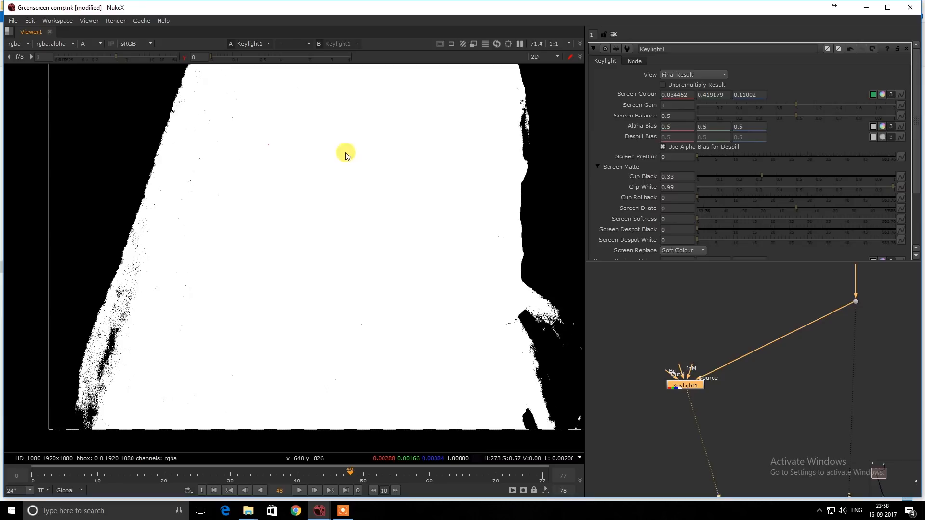
# - Set Keylight's Clip White to 0.98 and check the solid areas of the matte for remaining specks
pyautogui.scroll(8, 259, 185)
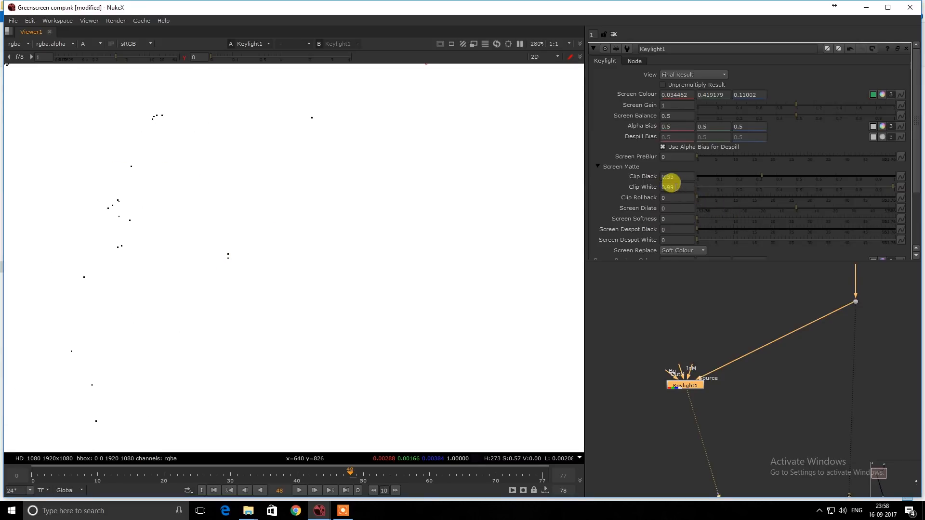
pyautogui.scroll(-3, 246, 183)
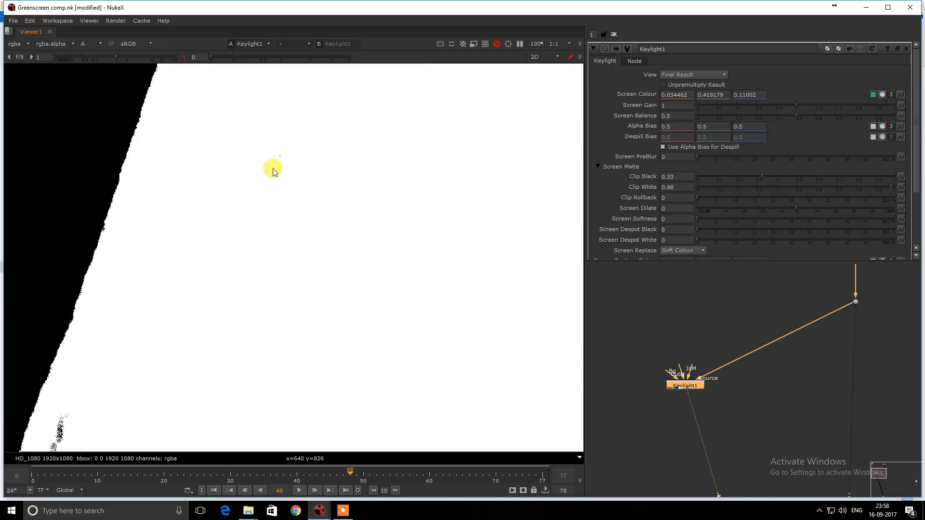
pyautogui.moveTo(295, 175); pyautogui.dragTo(263, 261, button='middle')
pyautogui.moveTo(366, 282); pyautogui.dragTo(316, 154, button='middle')
pyautogui.moveTo(250, 214); pyautogui.dragTo(337, 211, button='middle')
pyautogui.scroll(-3, 499, 155)
pyautogui.moveTo(406, 190); pyautogui.dragTo(312, 190, button='middle')
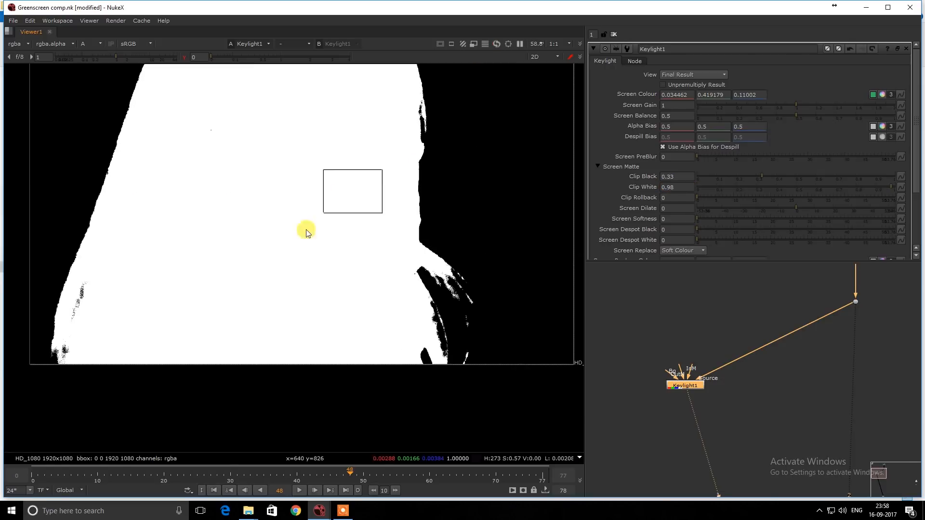
# - Reset the viewer gamma to its default and display the keyed footage in full colour
pyautogui.click(188, 57)
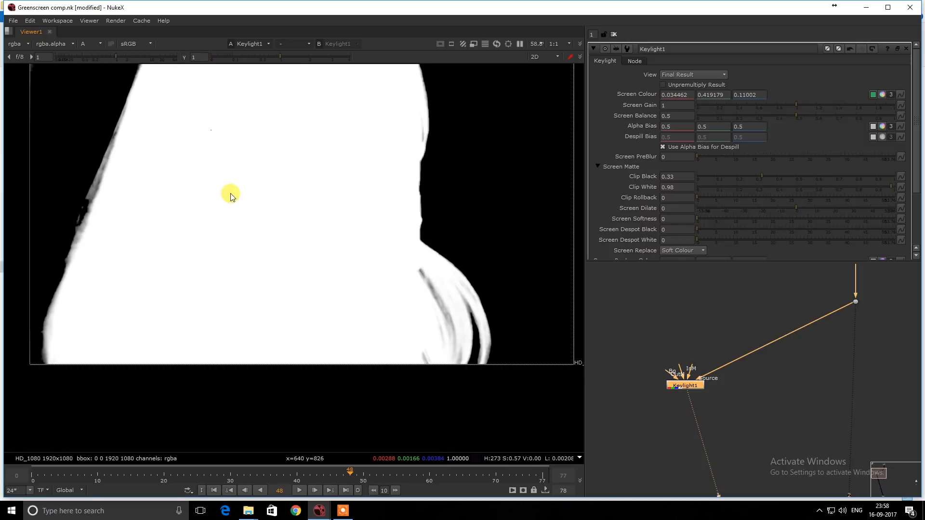
pyautogui.press('a')
pyautogui.press('-')
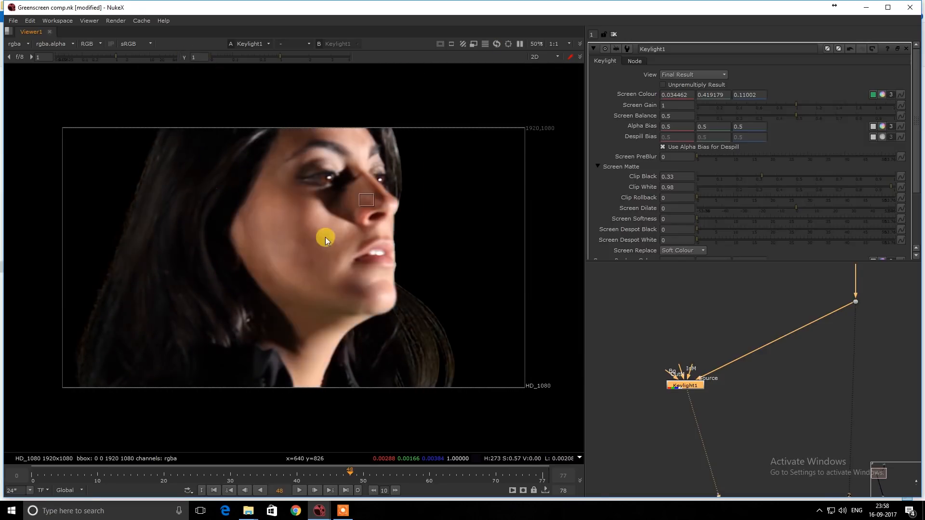
# - Move the Keylight node aside and route its source connection through dots to make room for a second branch
pyautogui.click(777, 403)
pyautogui.scroll(-5, 776, 402)
pyautogui.moveTo(767, 405); pyautogui.dragTo(767, 380, button='middle')
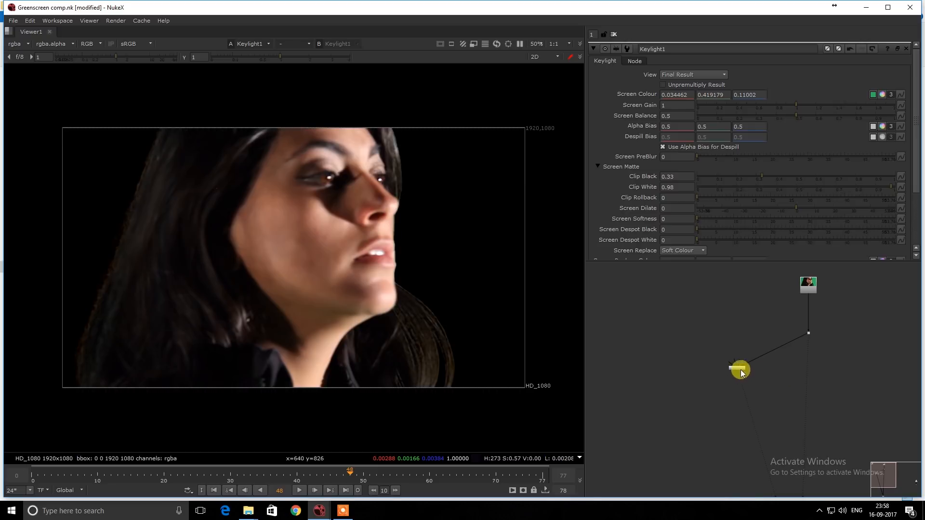
pyautogui.moveTo(742, 373); pyautogui.dragTo(691, 382)
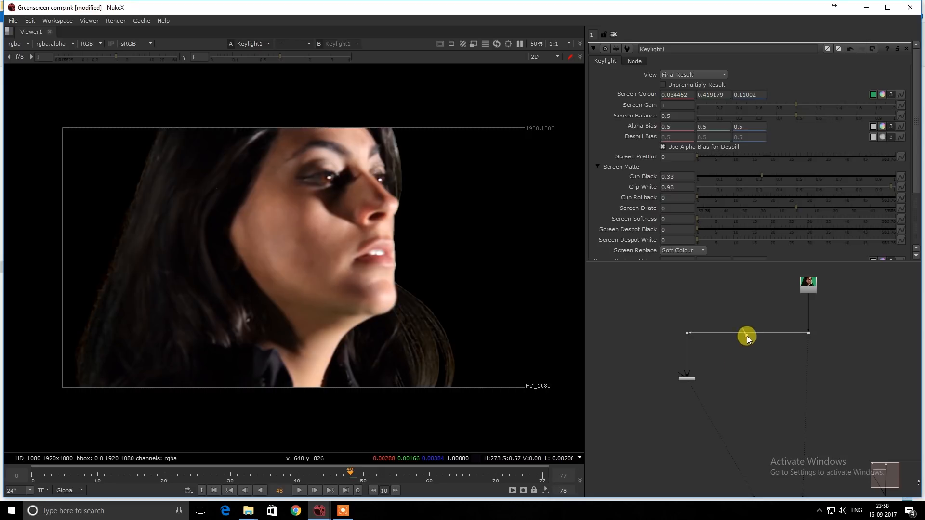
# - Add a Keyer node fed from the green-screen source and view its output
pyautogui.press('Tab')
pyautogui.write('keye')
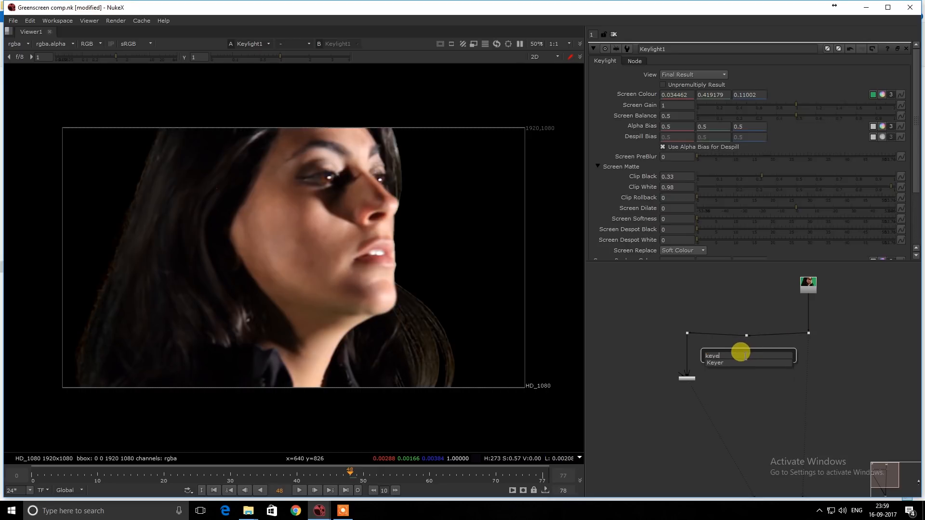
pyautogui.write('r')
pyautogui.press('Return')
pyautogui.press('1')
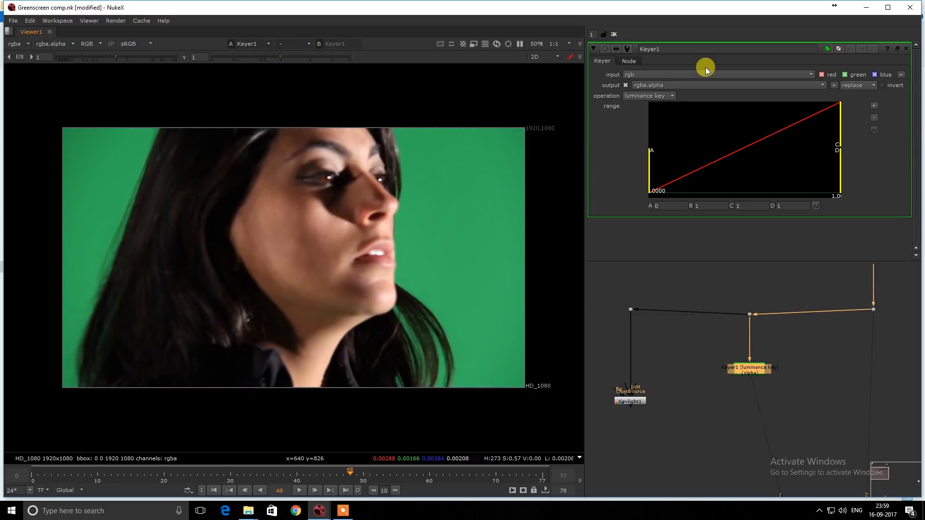
# - Set the Keyer's operation to green keyer, inspect the green channel and turn on invert for its output
pyautogui.click(665, 95)
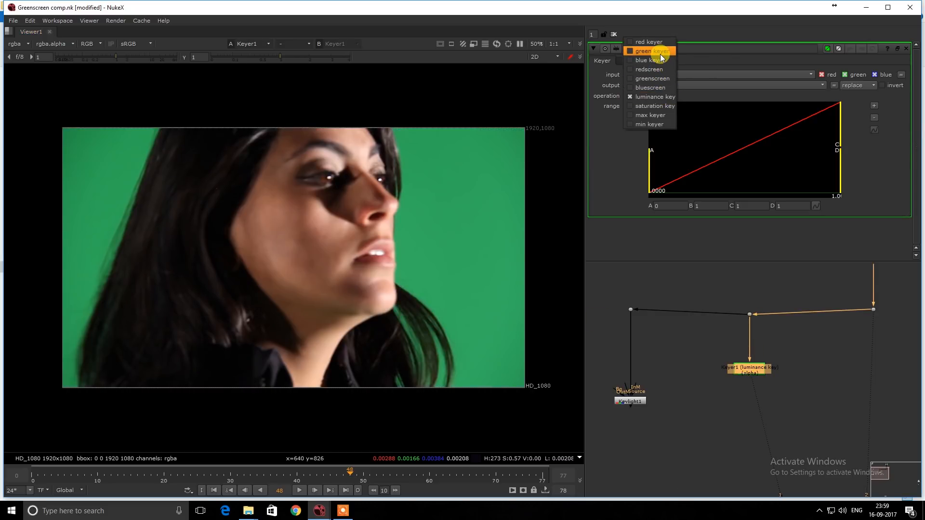
pyautogui.click(661, 52)
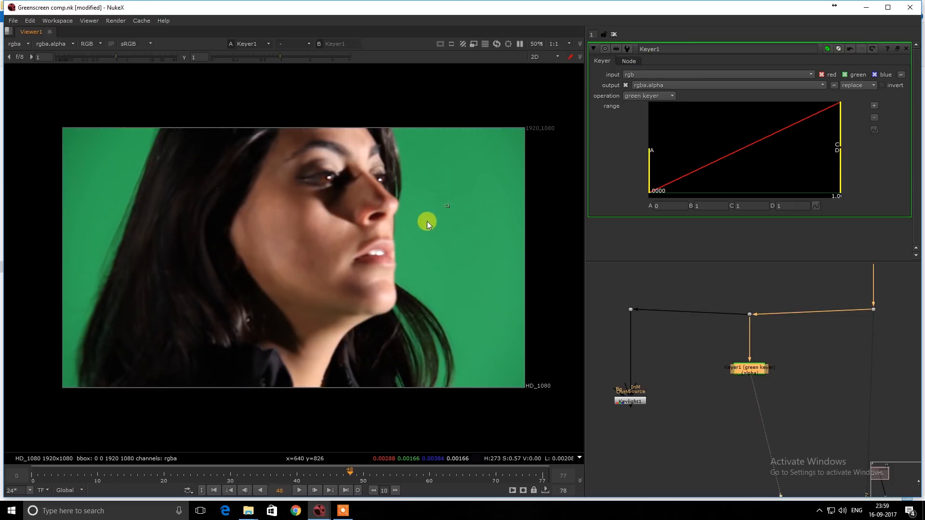
pyautogui.press('g')
pyautogui.press('g')
pyautogui.press('g')
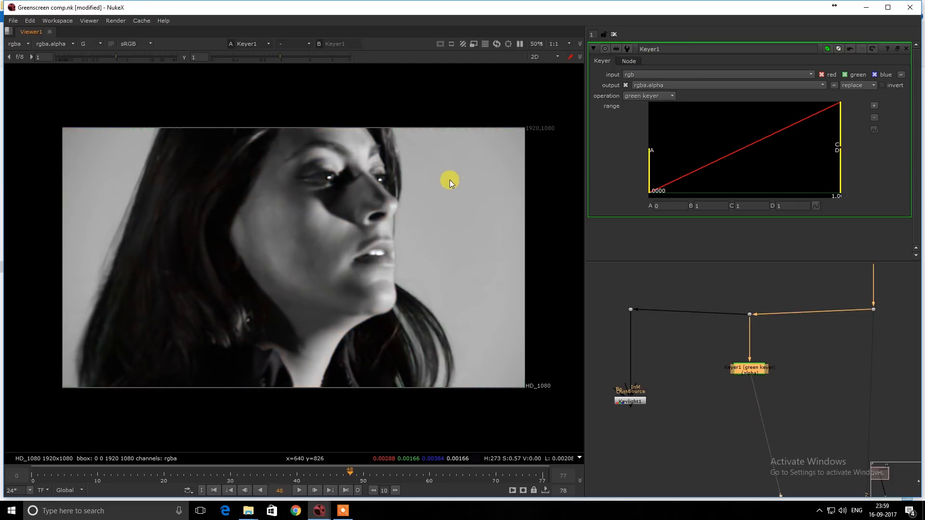
pyautogui.click(892, 86)
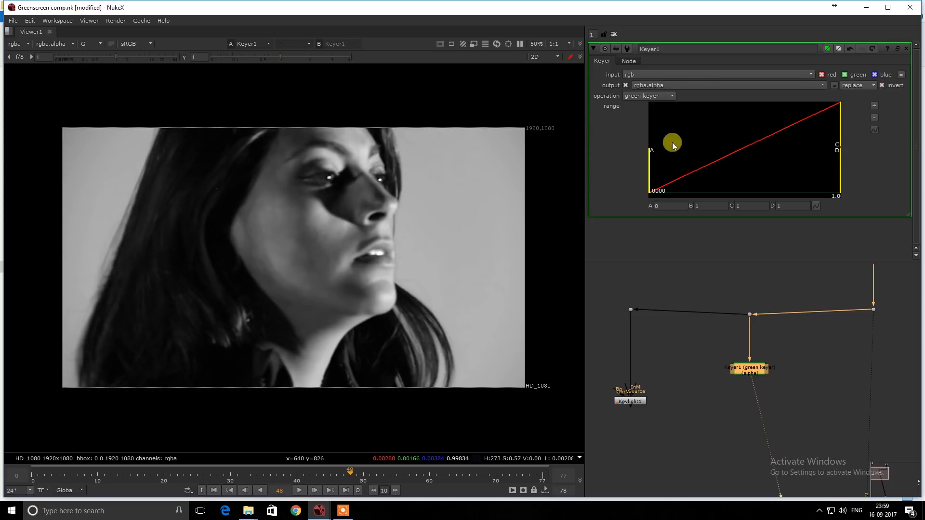
# - Display the Keyer's alpha and lower its range value B to about 0.43
pyautogui.press('a')
pyautogui.moveTo(821, 153); pyautogui.dragTo(772, 156)
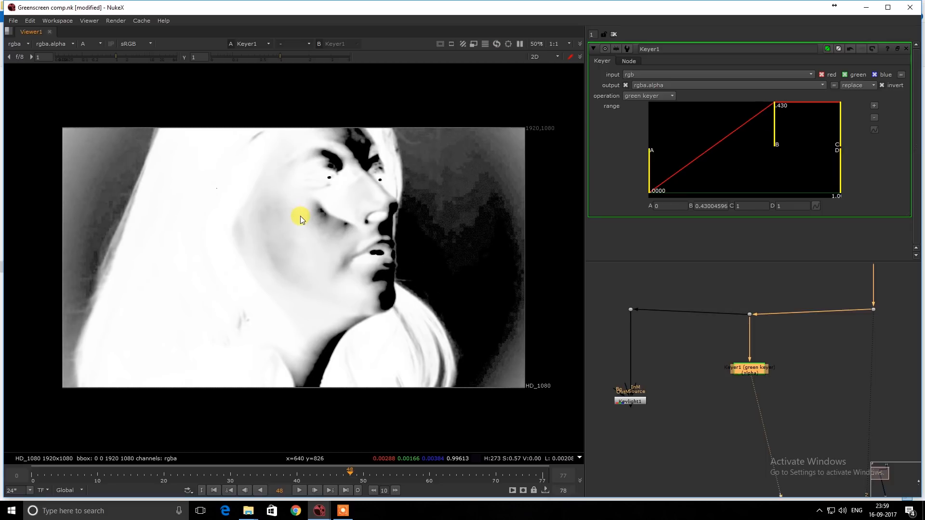
pyautogui.moveTo(164, 216); pyautogui.dragTo(285, 186, button='middle')
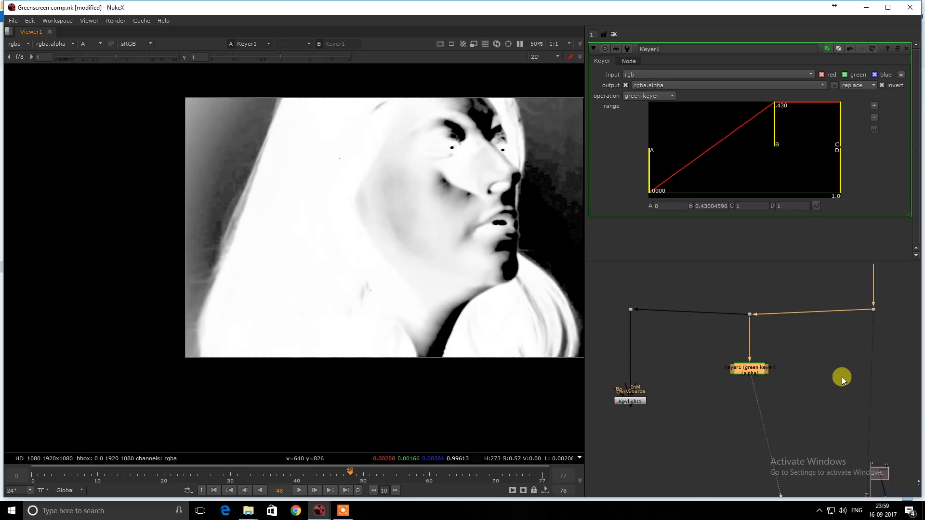
# - Move the source plate and its dots away from the Keyer to free space above it, and view the Keyer again
pyautogui.scroll(-4, 829, 368)
pyautogui.moveTo(692, 292); pyautogui.dragTo(857, 380)
pyautogui.moveTo(833, 326); pyautogui.dragTo(834, 319)
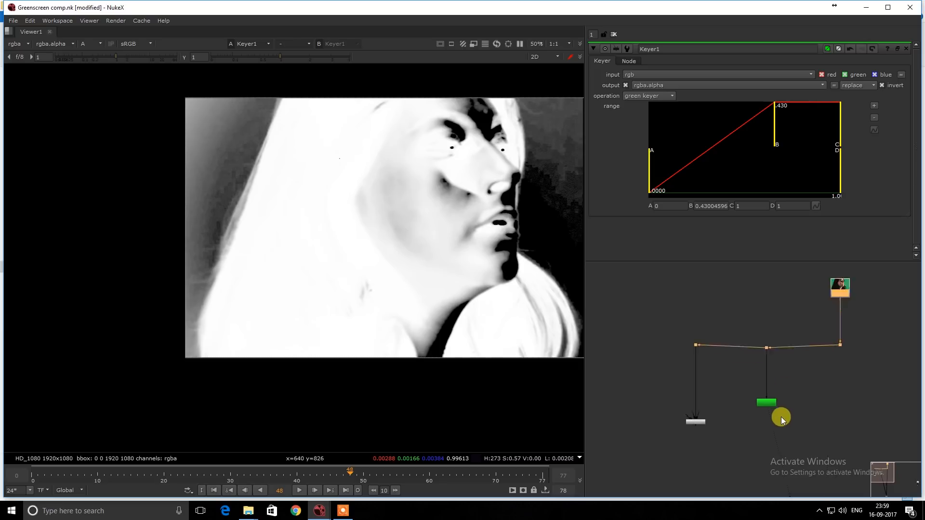
pyautogui.scroll(3, 781, 413)
pyautogui.moveTo(729, 280); pyautogui.dragTo(769, 324)
pyautogui.press('1')
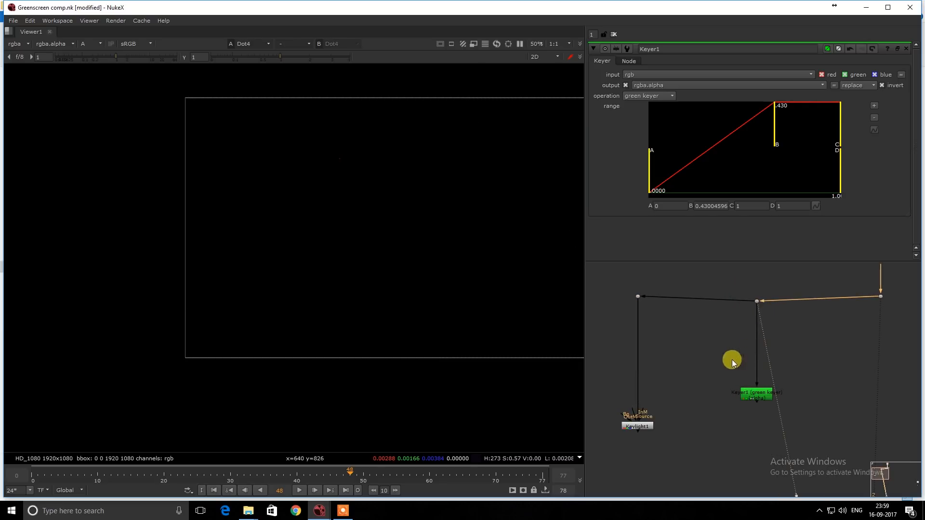
pyautogui.click(757, 396)
pyautogui.press('1')
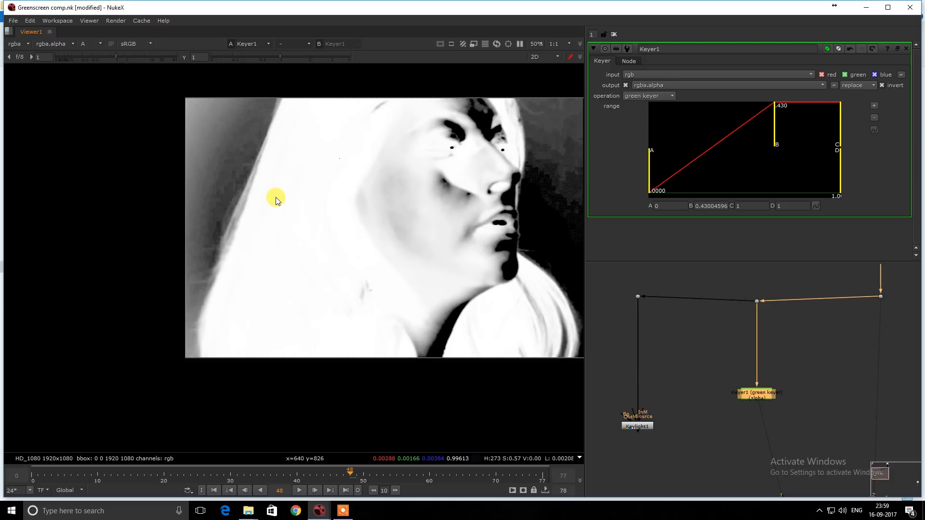
# - Lower the Keyer's range value B to about 0.407
pyautogui.moveTo(247, 218); pyautogui.dragTo(280, 240, button='middle')
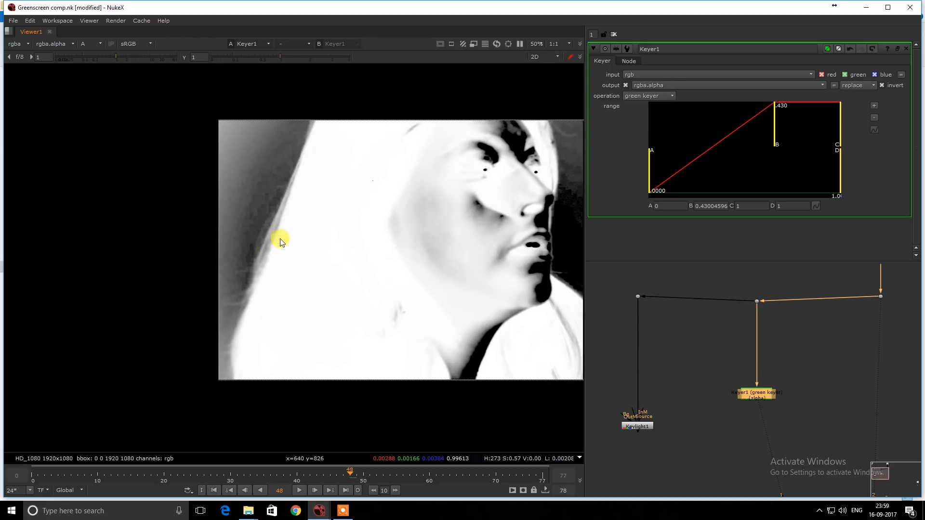
pyautogui.moveTo(774, 135); pyautogui.dragTo(770, 137)
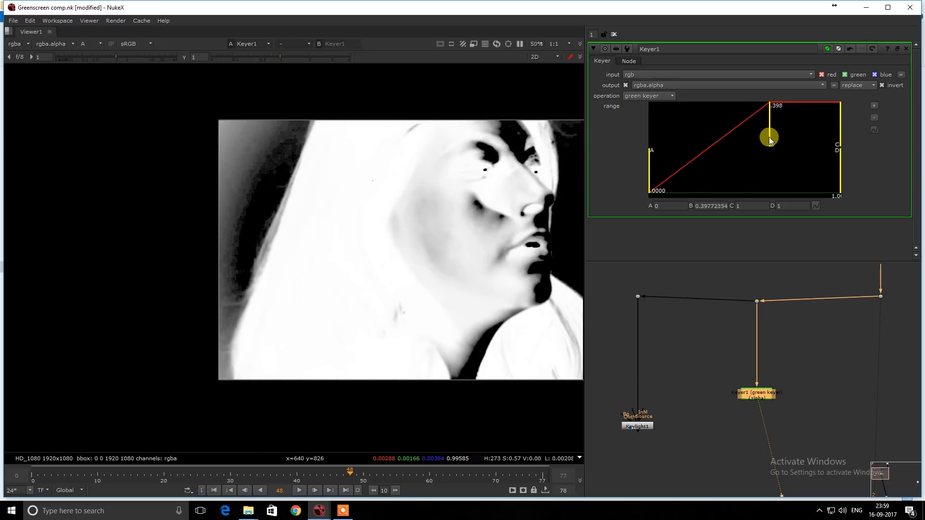
pyautogui.moveTo(770, 137); pyautogui.dragTo(772, 138)
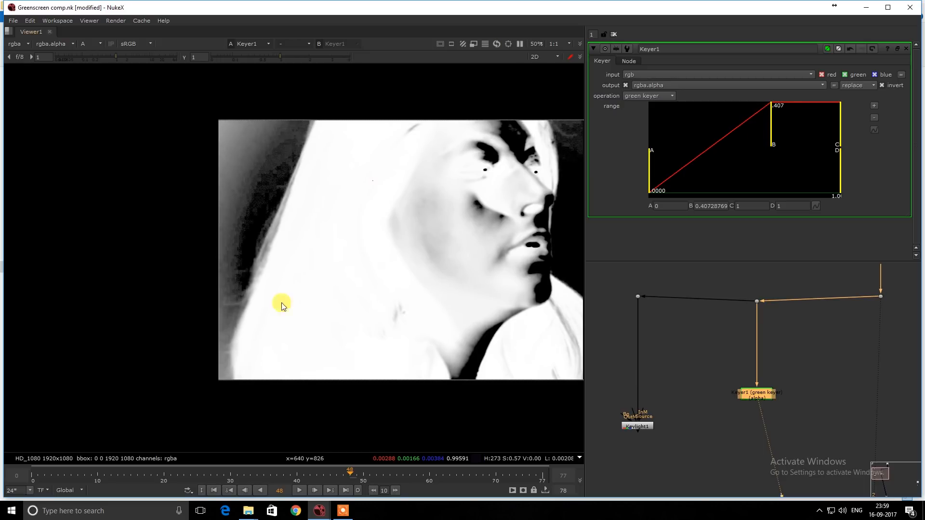
# - Go to frame 18 and lower the Keyer's range value B to about 0.398, checking the background behind the hair
pyautogui.moveTo(278, 477); pyautogui.dragTo(152, 481)
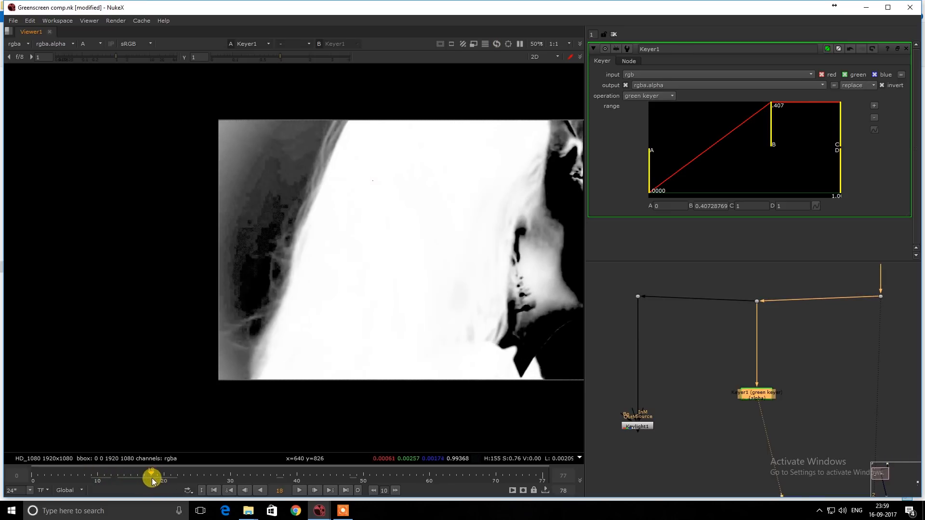
pyautogui.scroll(-2, 331, 256)
pyautogui.scroll(4, 300, 233)
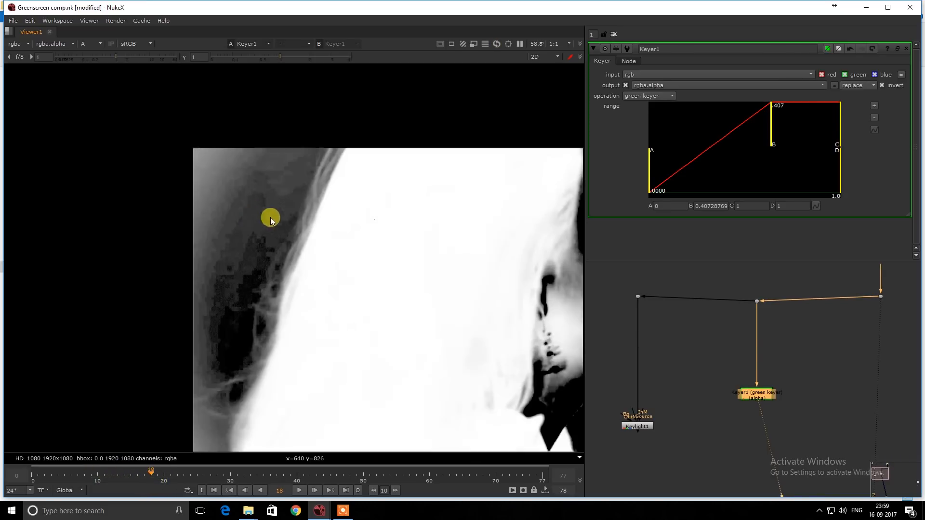
pyautogui.moveTo(227, 261); pyautogui.dragTo(239, 278)
pyautogui.moveTo(240, 277); pyautogui.dragTo(270, 229, button='middle')
pyautogui.moveTo(311, 175); pyautogui.dragTo(233, 262)
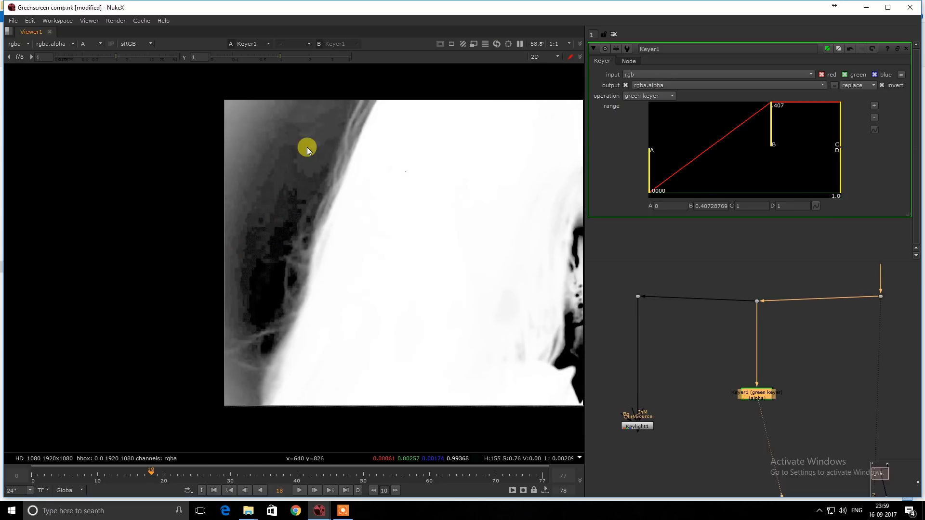
pyautogui.moveTo(325, 91); pyautogui.dragTo(307, 136, button='middle')
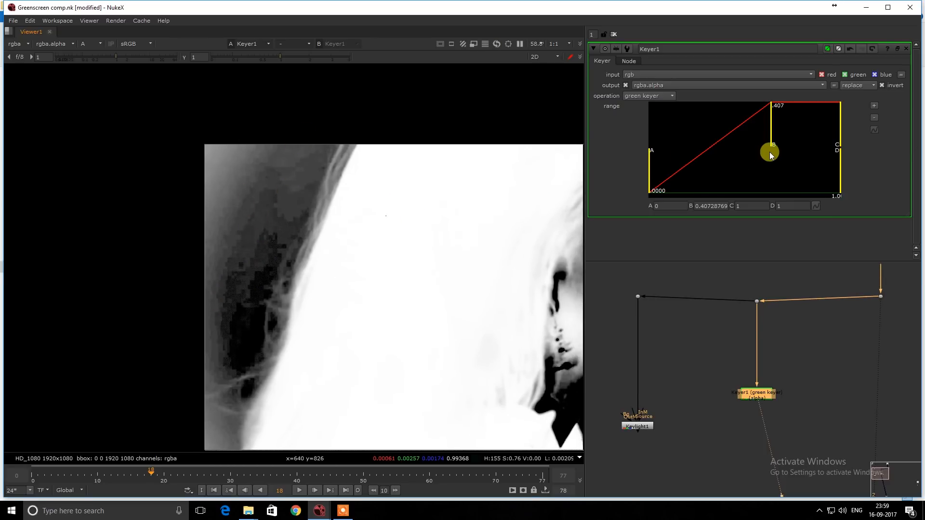
pyautogui.moveTo(768, 143); pyautogui.dragTo(767, 144)
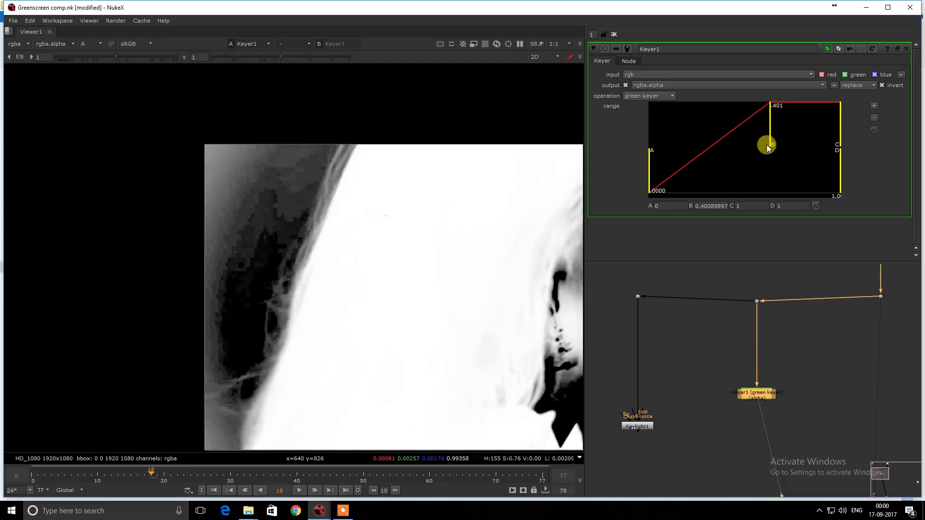
pyautogui.moveTo(767, 144); pyautogui.dragTo(766, 145)
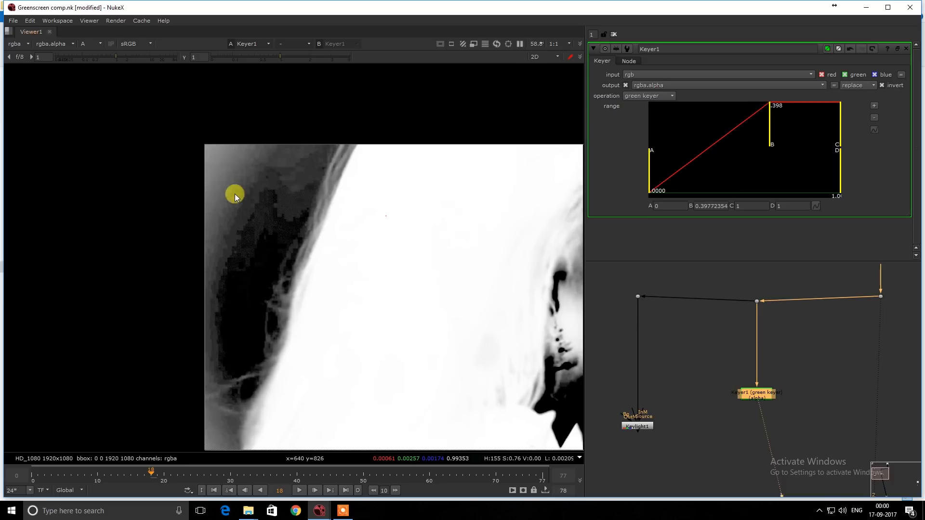
pyautogui.moveTo(265, 252); pyautogui.dragTo(266, 193, button='middle')
pyautogui.keyDown('ctrl'); pyautogui.keyDown('shift'); pyautogui.moveTo(302, 196); pyautogui.dragTo(268, 251); pyautogui.keyUp('shift'); pyautogui.keyUp('ctrl')
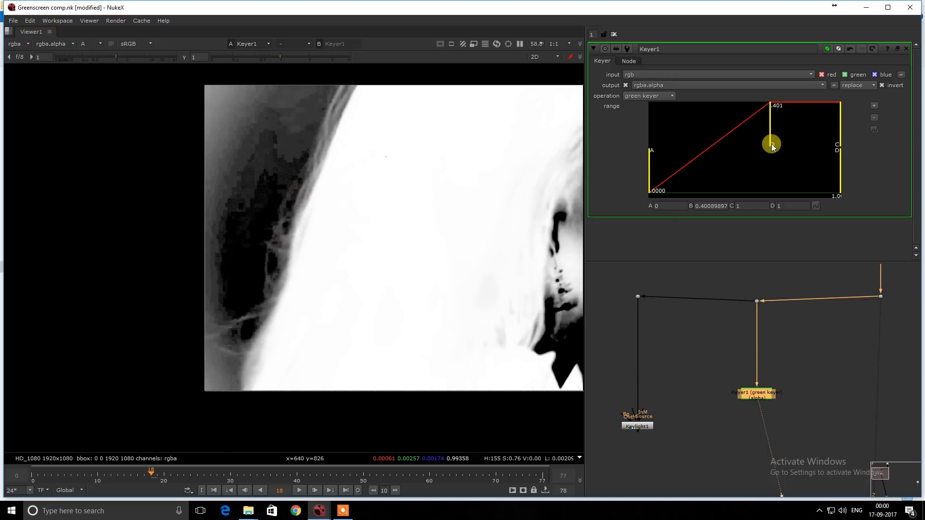
# - Insert a Grade node between the dot and the Keyer
pyautogui.click(778, 338)
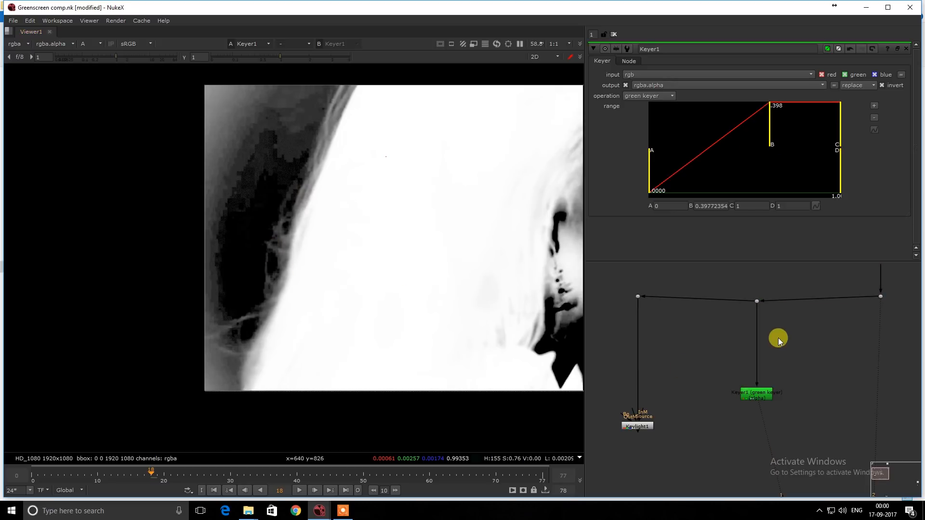
pyautogui.press('g')
pyautogui.moveTo(778, 337); pyautogui.dragTo(761, 347)
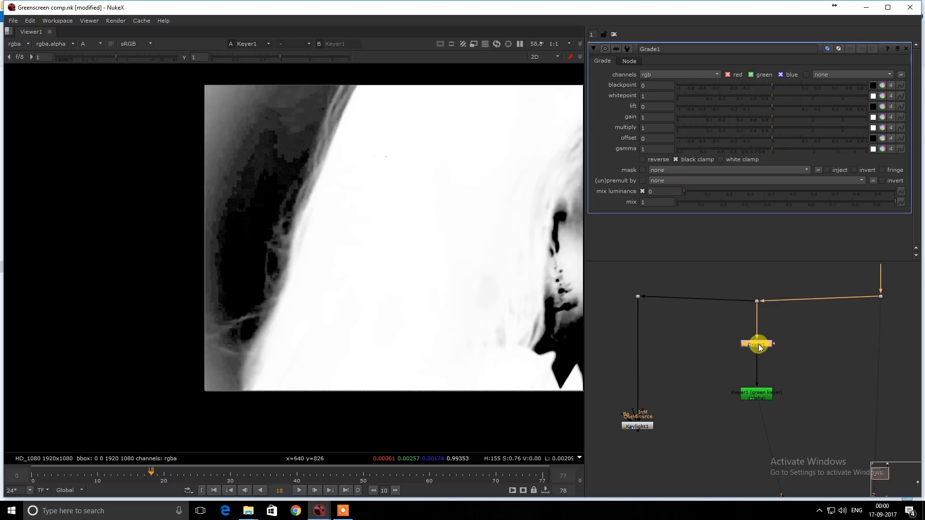
pyautogui.moveTo(798, 341); pyautogui.dragTo(771, 337, button='middle')
# - Add a Roto node beside the Grade, connect it as the Grade's mask and view the graded plate in full colour
pyautogui.click(763, 343)
pyautogui.press('o')
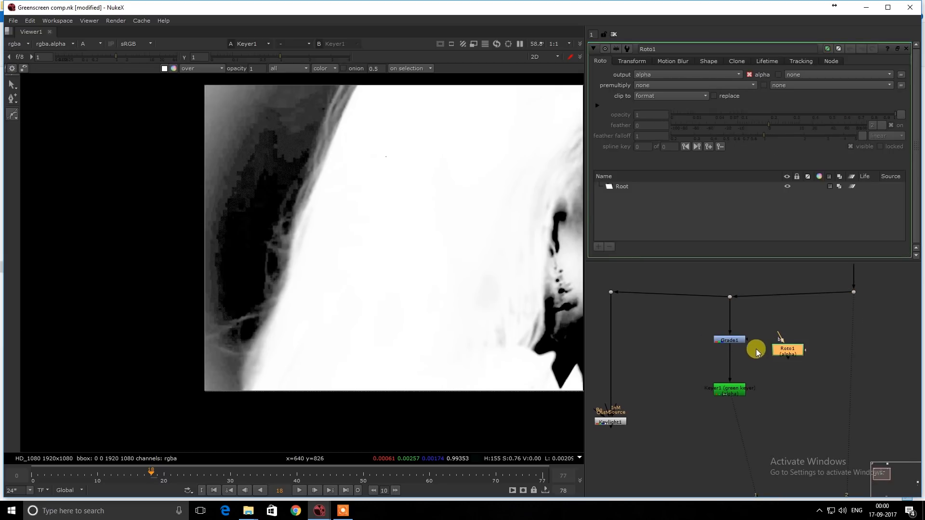
pyautogui.moveTo(755, 329); pyautogui.dragTo(689, 373)
pyautogui.press('1')
pyautogui.click(493, 248)
pyautogui.press('a')
pyautogui.press('f')
pyautogui.moveTo(791, 349); pyautogui.dragTo(796, 339)
pyautogui.moveTo(109, 157); pyautogui.dragTo(200, 166, button='middle')
pyautogui.click(101, 107)
pyautogui.hotkey('ctrl', 'z')
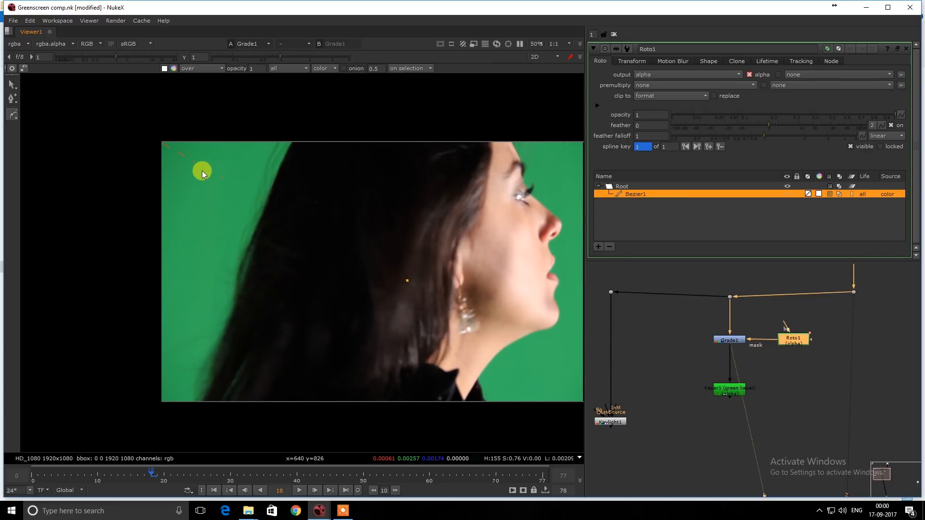
pyautogui.rightClick(626, 194)
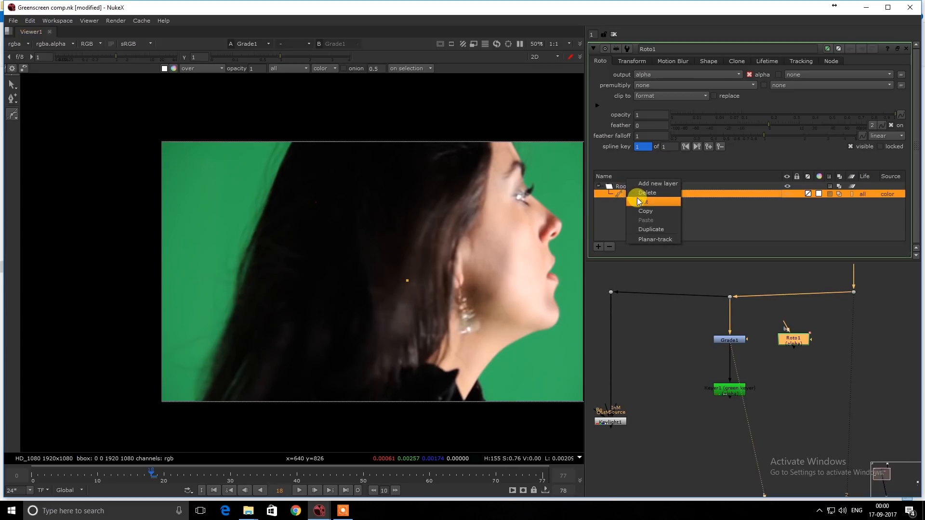
pyautogui.click(639, 199)
# - Draw a closed seven-point Bezier roto shape just outside the plate's upper-left corner
pyautogui.click(78, 109)
pyautogui.click(114, 96)
pyautogui.click(138, 114)
pyautogui.click(140, 145)
pyautogui.moveTo(94, 164); pyautogui.dragTo(123, 172, button='middle')
pyautogui.click(114, 192)
pyautogui.click(96, 181)
pyautogui.click(98, 140)
pyautogui.click(108, 117)
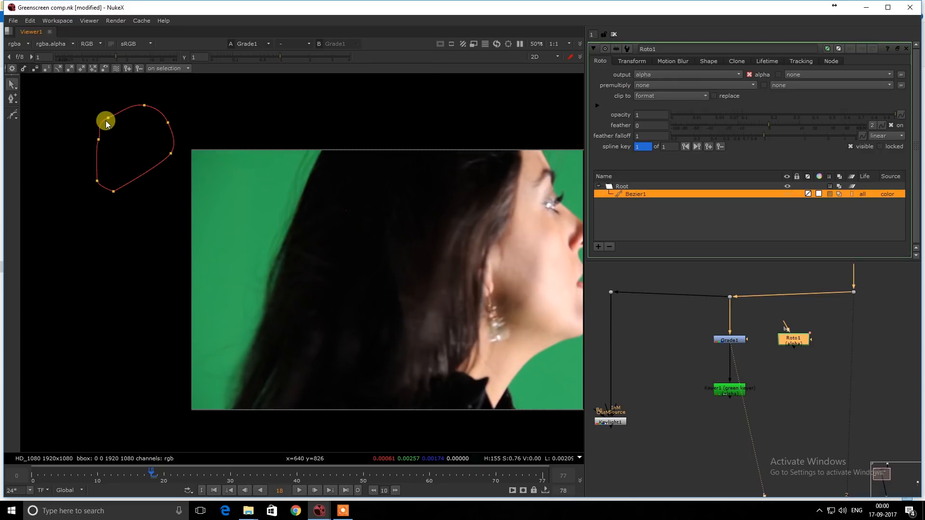
# - Pull the feather of all the roto shape's points far outward so its soft falloff covers the plate's upper-left corner
pyautogui.scroll(-1, 107, 121)
pyautogui.moveTo(107, 120); pyautogui.dragTo(164, 168, button='middle')
pyautogui.moveTo(89, 113); pyautogui.dragTo(300, 325)
pyautogui.keyDown('ctrl'); pyautogui.moveTo(231, 207); pyautogui.dragTo(329, 278); pyautogui.keyUp('ctrl')
pyautogui.moveTo(209, 226); pyautogui.dragTo(217, 235)
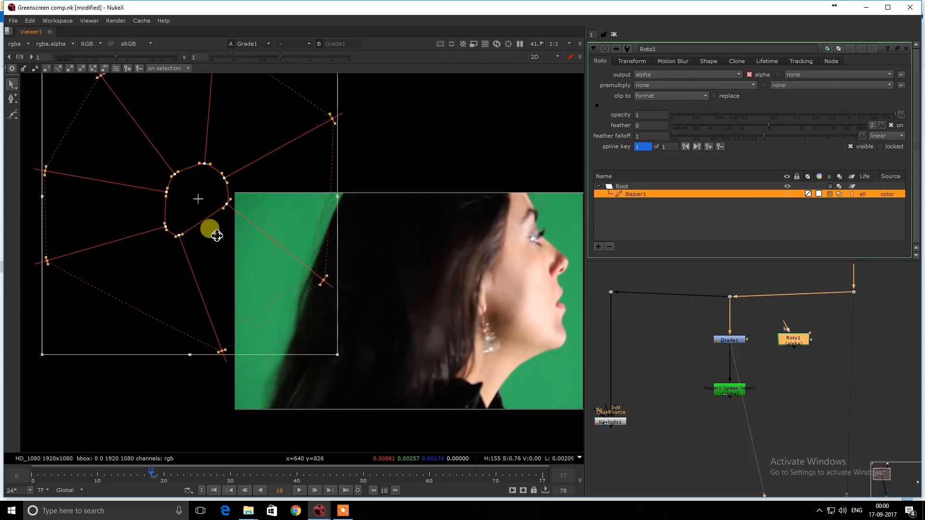
# - Reconnect the Grade's mask input to the Roto node and view the Keyer's alpha
pyautogui.click(725, 389)
pyautogui.moveTo(747, 340); pyautogui.dragTo(793, 341)
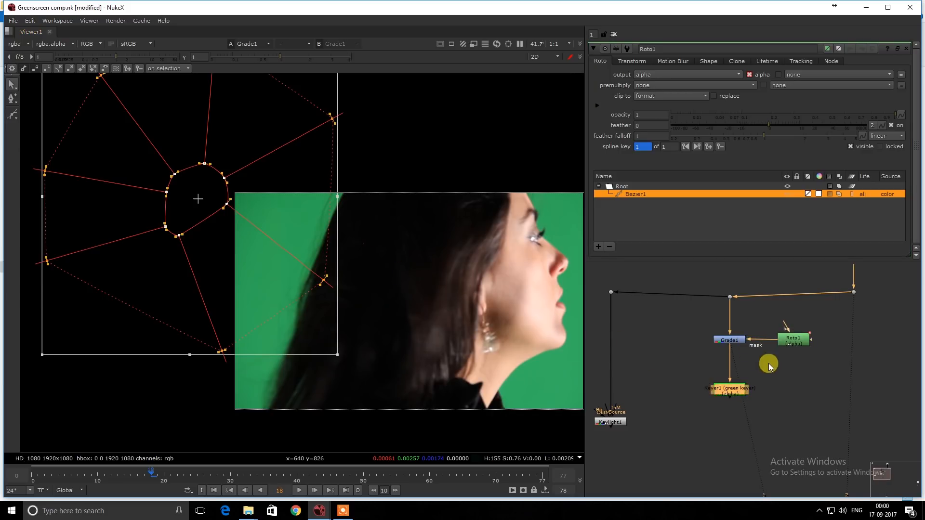
pyautogui.doubleClick(731, 389)
pyautogui.press('1')
pyautogui.press('a')
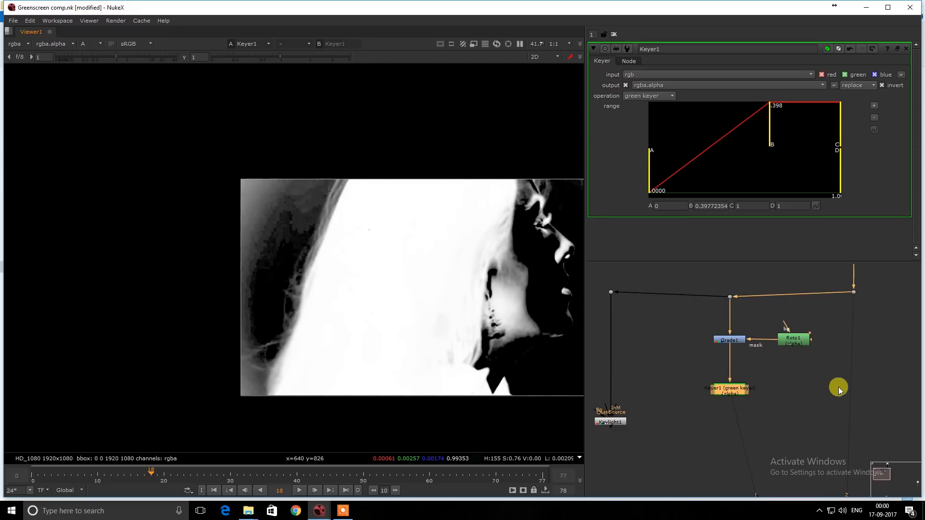
# - Set the Grade's gain to 1.26, check the matte's upper-left corner and return the viewer to full colour
pyautogui.doubleClick(733, 340)
pyautogui.moveTo(780, 118); pyautogui.dragTo(783, 117)
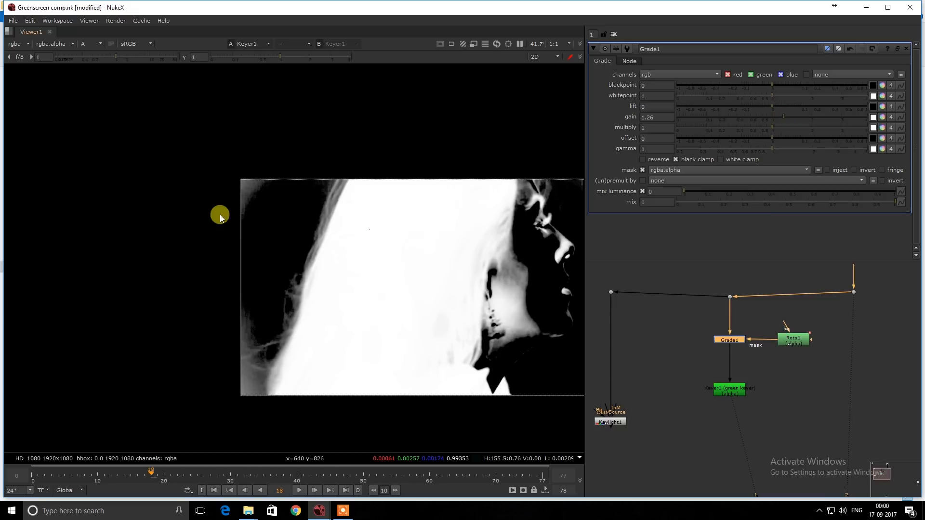
pyautogui.moveTo(309, 166); pyautogui.dragTo(224, 246)
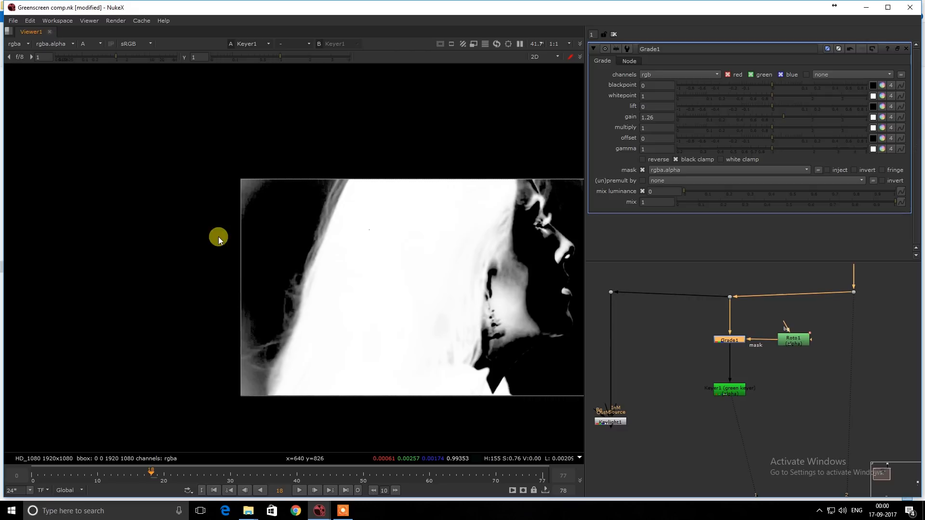
pyautogui.press('a')
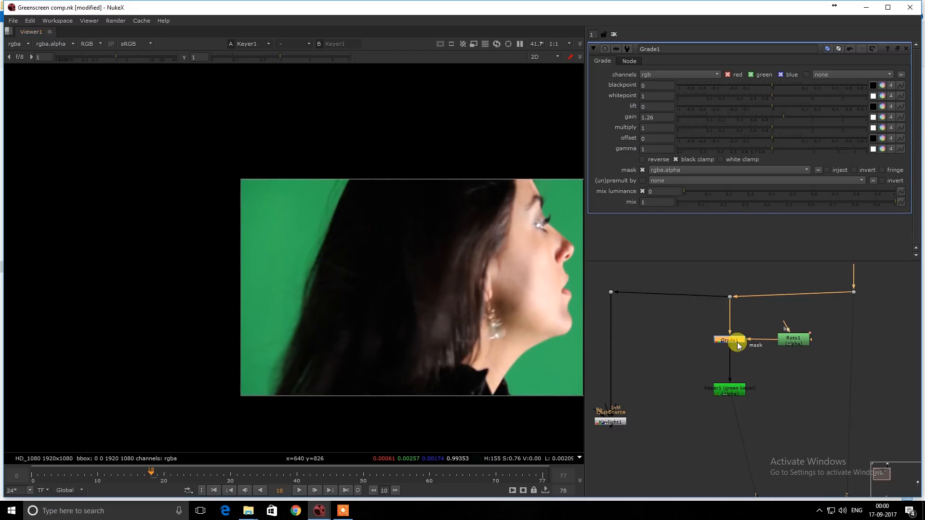
# - Toggle the Grade off and on in full colour and alpha to compare its effect on the matte's upper-left area
pyautogui.scroll(4, 304, 215)
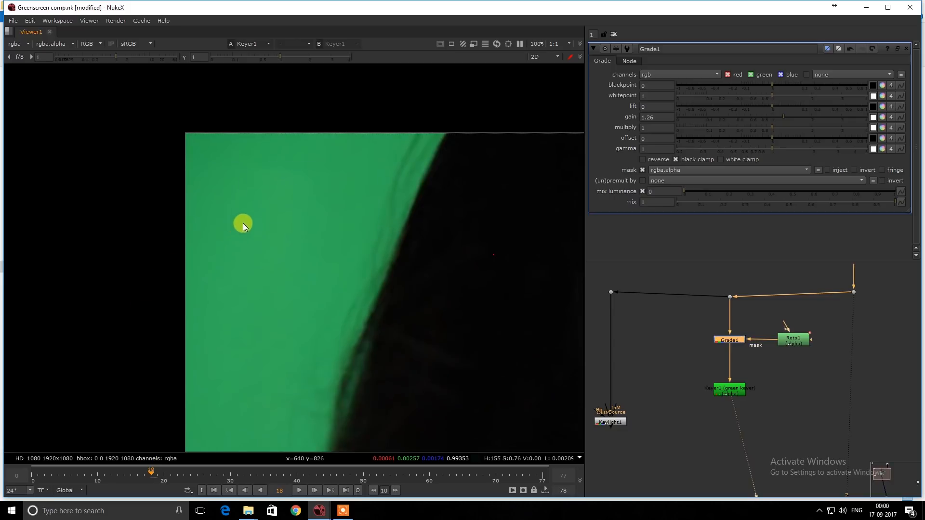
pyautogui.scroll(-3, 243, 224)
pyautogui.press('d')
pyautogui.press('d')
pyautogui.press('d')
pyautogui.press('d')
pyautogui.press('a')
pyautogui.press('d')
pyautogui.press('d')
pyautogui.press('d')
pyautogui.press('d')
pyautogui.moveTo(328, 221); pyautogui.dragTo(317, 219, button='middle')
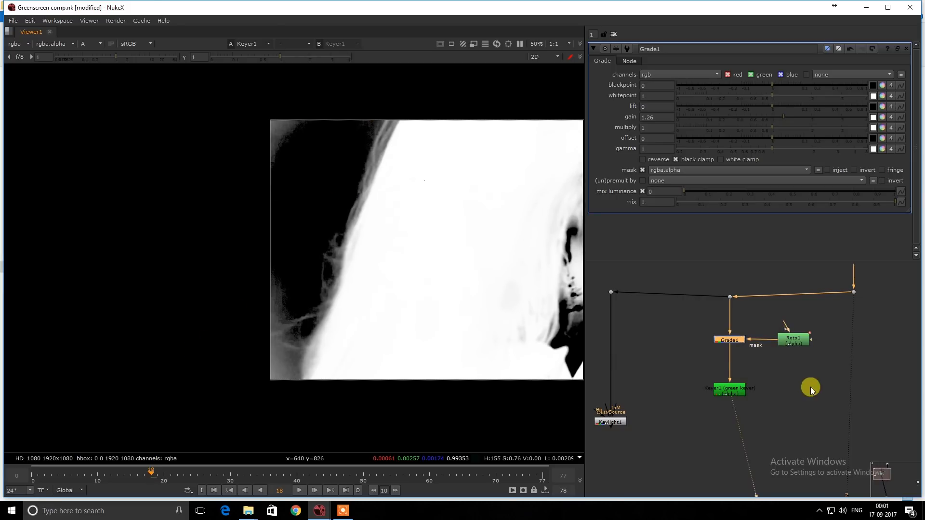
# - Draw a second closed Bezier in the first Roto node, eight points, just outside the plate's lower-left side
pyautogui.doubleClick(805, 339)
pyautogui.rightClick(386, 215)
pyautogui.rightClick(466, 203)
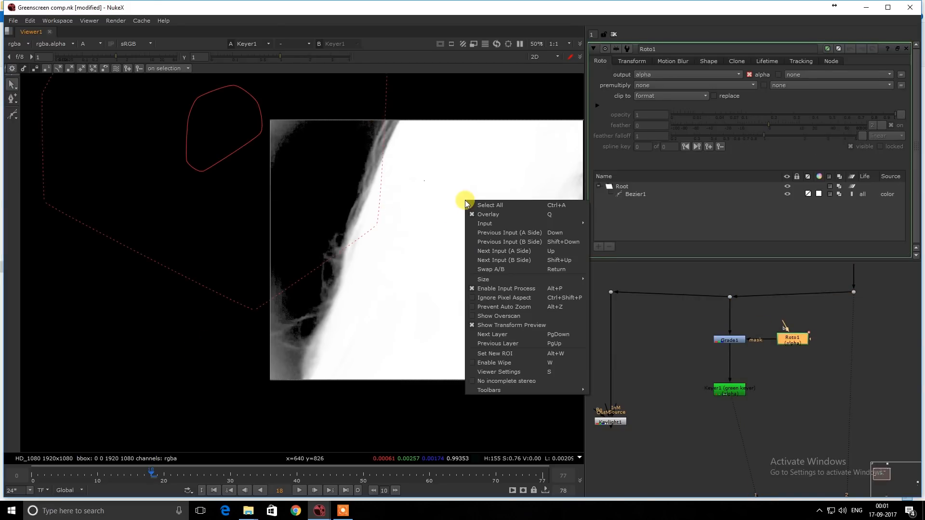
pyautogui.press('Escape')
pyautogui.click(13, 115)
pyautogui.moveTo(163, 274); pyautogui.dragTo(172, 215, button='middle')
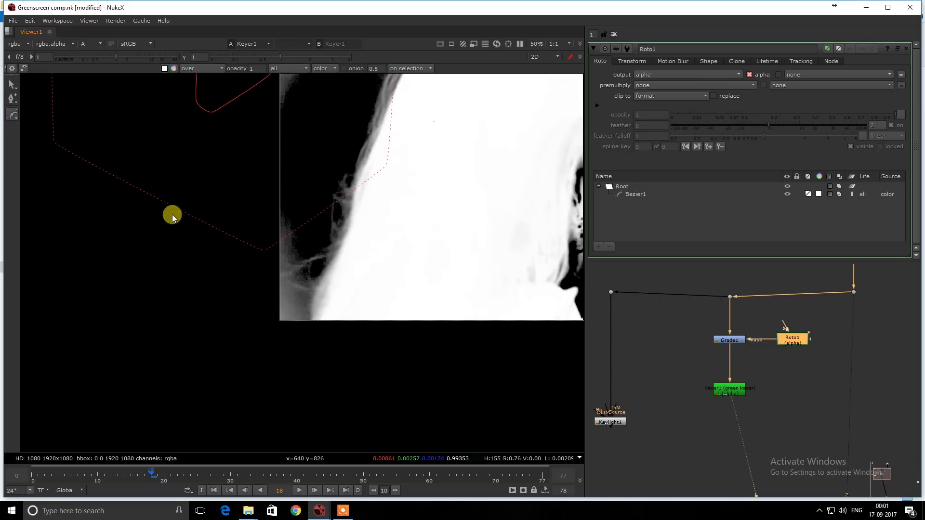
pyautogui.moveTo(214, 189); pyautogui.dragTo(226, 193)
pyautogui.moveTo(252, 240); pyautogui.dragTo(257, 254)
pyautogui.moveTo(266, 312); pyautogui.dragTo(234, 368)
pyautogui.moveTo(209, 369); pyautogui.dragTo(173, 337)
pyautogui.moveTo(165, 265); pyautogui.dragTo(166, 257)
pyautogui.moveTo(182, 213); pyautogui.dragTo(188, 204)
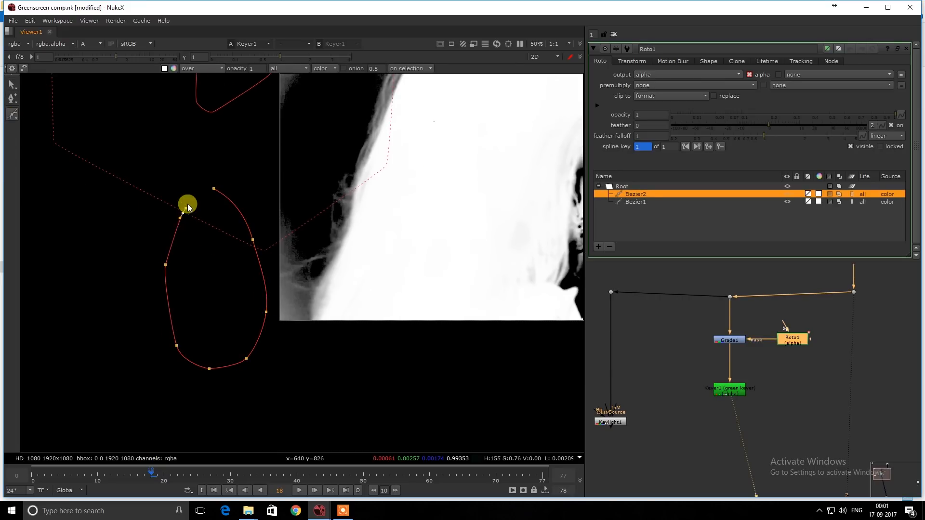
pyautogui.click(213, 189)
# - Pull the second shape's feather far outward over the plate's lower-left corner, move the shape slightly down, and check the matte without the overlay
pyautogui.scroll(-3, 215, 207)
pyautogui.moveTo(265, 312); pyautogui.dragTo(170, 187)
pyautogui.scroll(3, 240, 284)
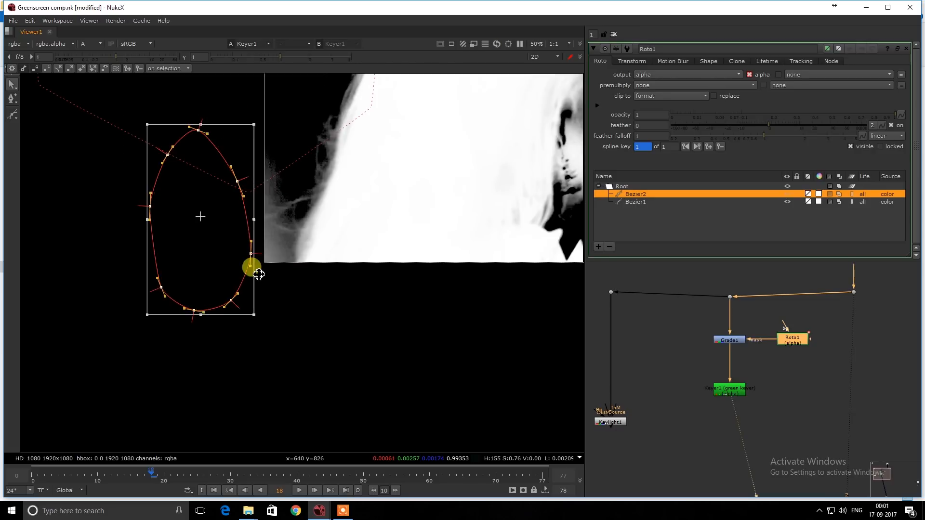
pyautogui.moveTo(262, 255); pyautogui.dragTo(354, 260)
pyautogui.moveTo(206, 255); pyautogui.dragTo(189, 265)
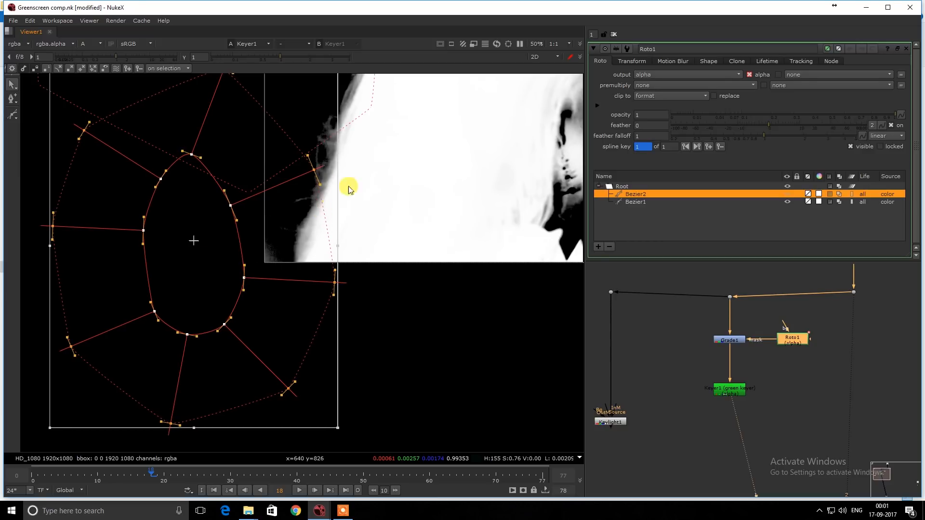
pyautogui.rightClick(400, 157)
pyautogui.click(413, 172)
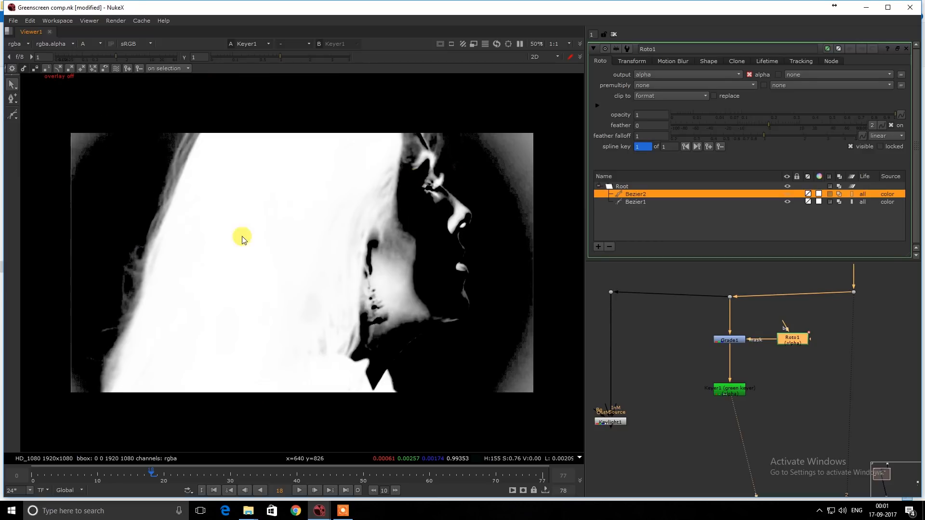
pyautogui.moveTo(206, 145); pyautogui.dragTo(242, 155, button='middle')
pyautogui.press('q')
pyautogui.moveTo(193, 197); pyautogui.dragTo(209, 259, button='middle')
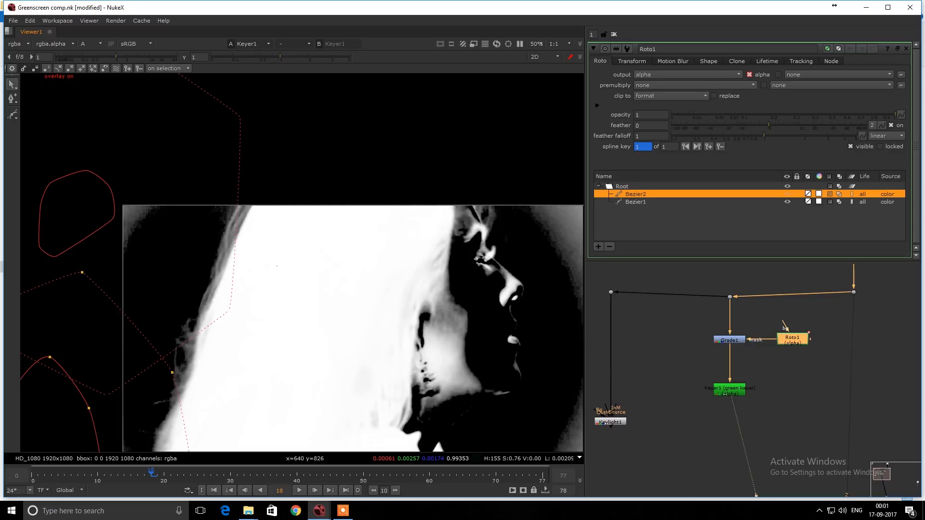
# - Draw a third closed five-point Bezier just above the plate's top edge, over the crown of the hair
pyautogui.click(13, 117)
pyautogui.click(281, 119)
pyautogui.click(293, 152)
pyautogui.click(230, 169)
pyautogui.click(176, 137)
pyautogui.click(203, 111)
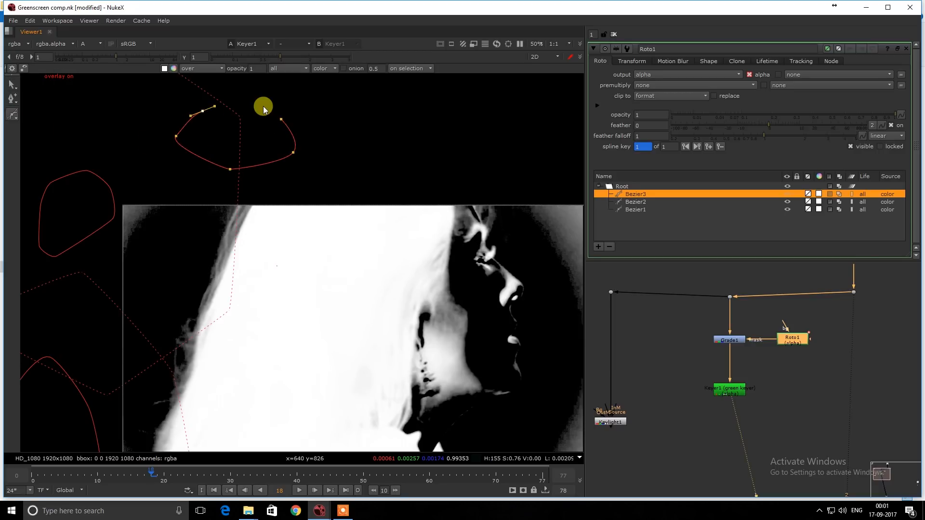
pyautogui.press('Return')
# - Pull the feather of all the third shape's points far outward across the plate's top edge and fit the frame in view
pyautogui.moveTo(254, 185); pyautogui.dragTo(274, 235, button='middle')
pyautogui.moveTo(321, 154); pyautogui.dragTo(186, 231)
pyautogui.press('z')
pyautogui.moveTo(321, 216); pyautogui.dragTo(395, 250)
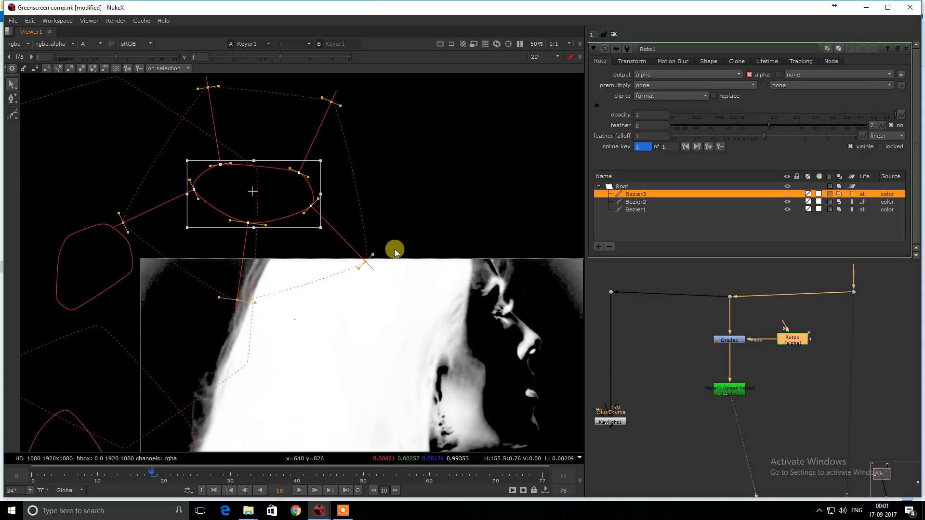
pyautogui.press('Up')
pyautogui.press('Up')
pyautogui.click(449, 224)
pyautogui.scroll(-4, 452, 224)
pyautogui.press('f')
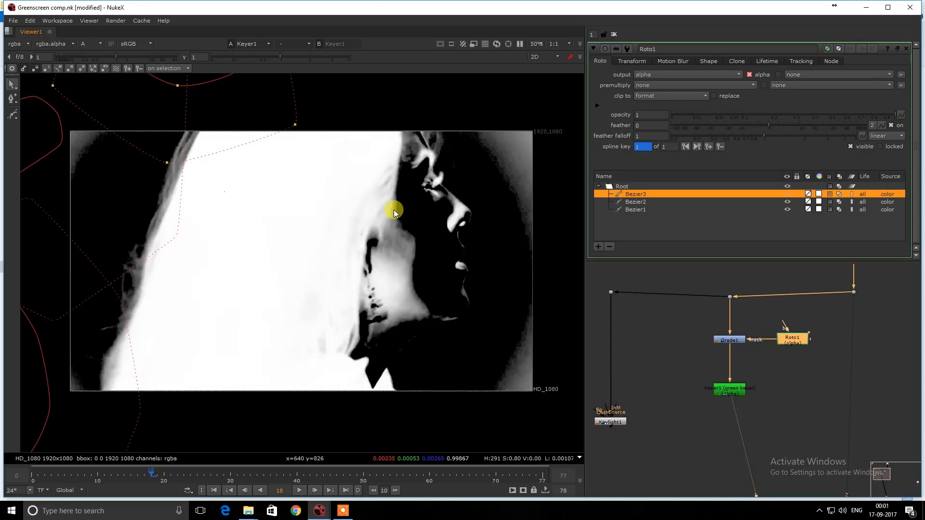
# - Set a keyframe for the Grade's gain of 1.26 at frame 13
pyautogui.moveTo(133, 475); pyautogui.dragTo(277, 481)
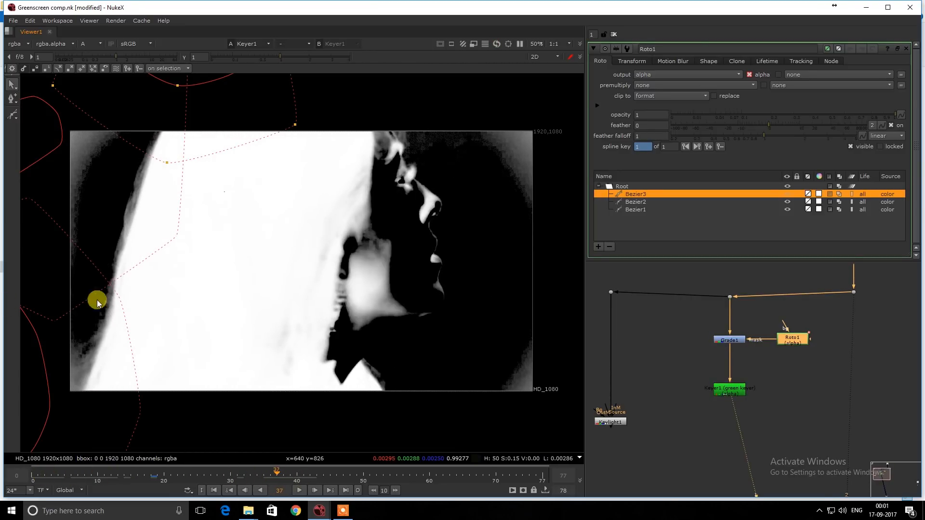
pyautogui.doubleClick(732, 340)
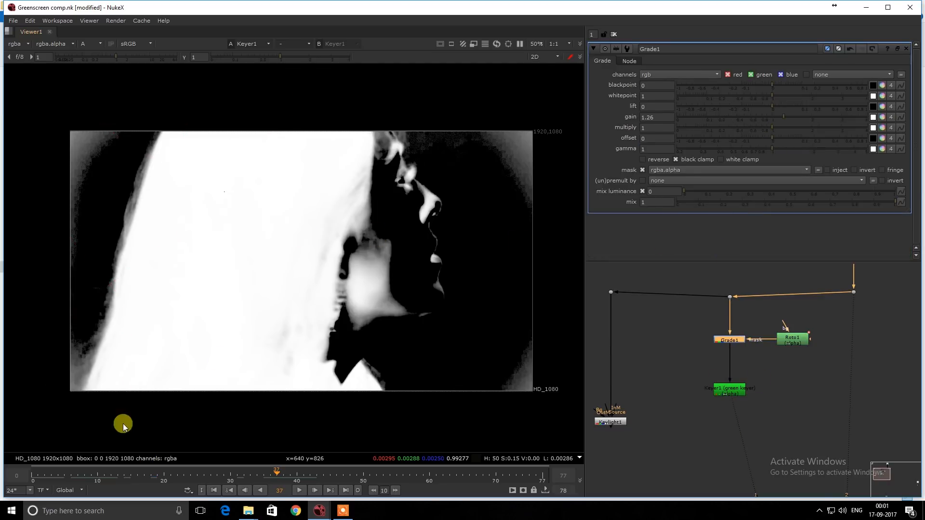
pyautogui.moveTo(155, 477); pyautogui.dragTo(115, 479)
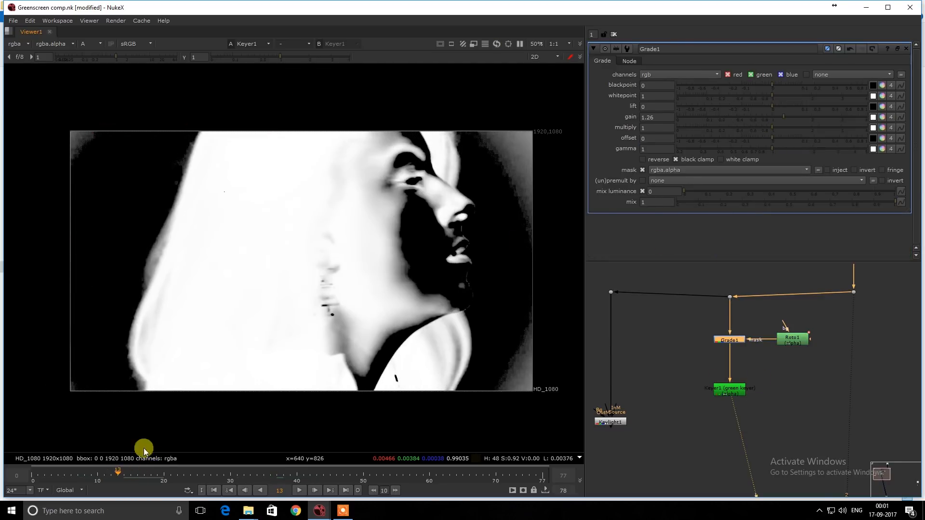
pyautogui.rightClick(657, 117)
pyautogui.click(677, 126)
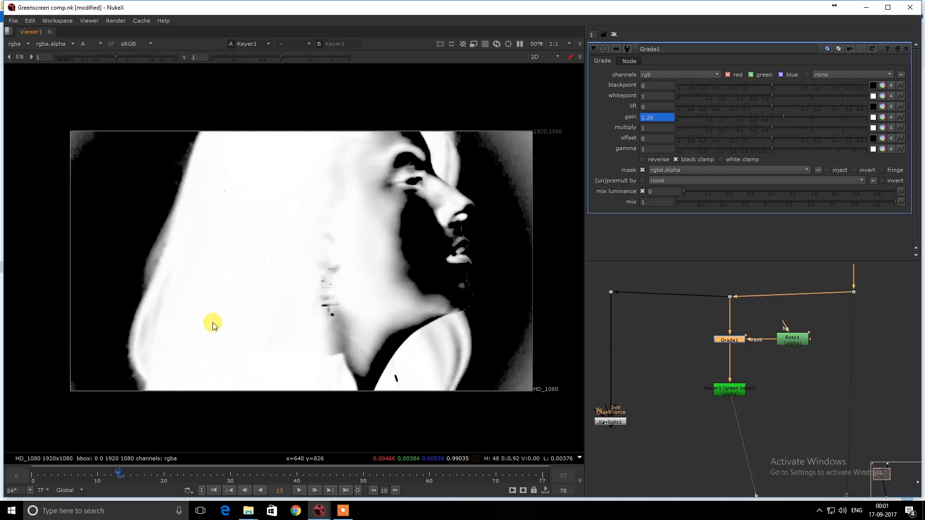
# - Set the Grade's gain to 1.46 at frame 36
pyautogui.moveTo(178, 476); pyautogui.dragTo(271, 476)
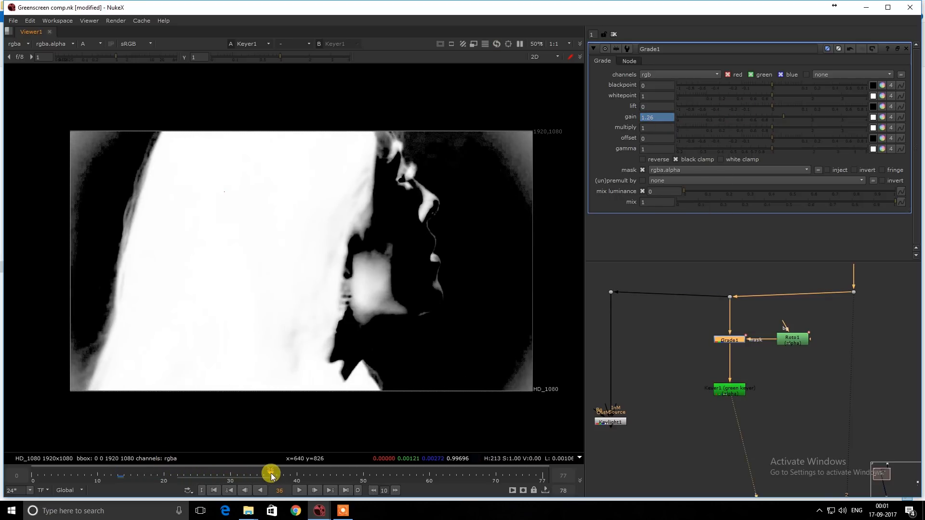
pyautogui.click(788, 117)
pyautogui.moveTo(787, 118); pyautogui.dragTo(790, 117)
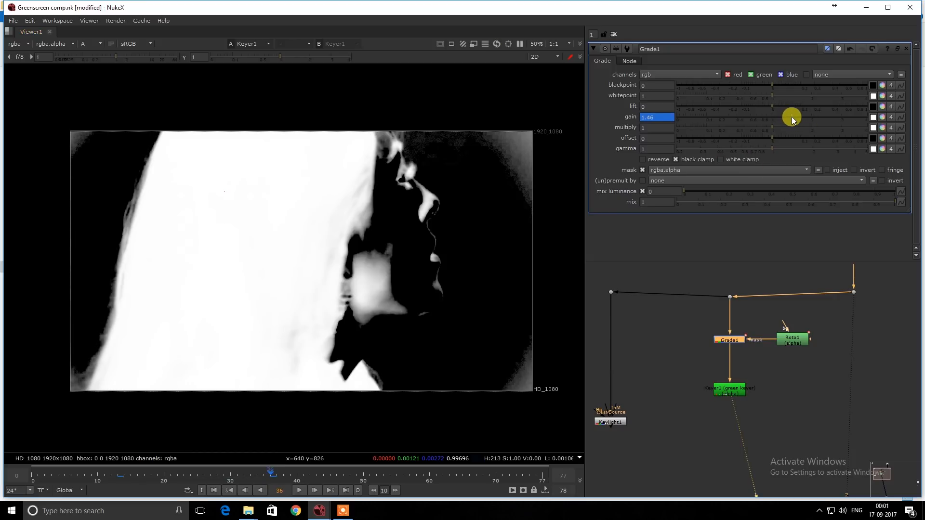
# - Go to frame 76 and add a second, unconnected Roto node beside the Keyer branch
pyautogui.moveTo(327, 476); pyautogui.dragTo(538, 477)
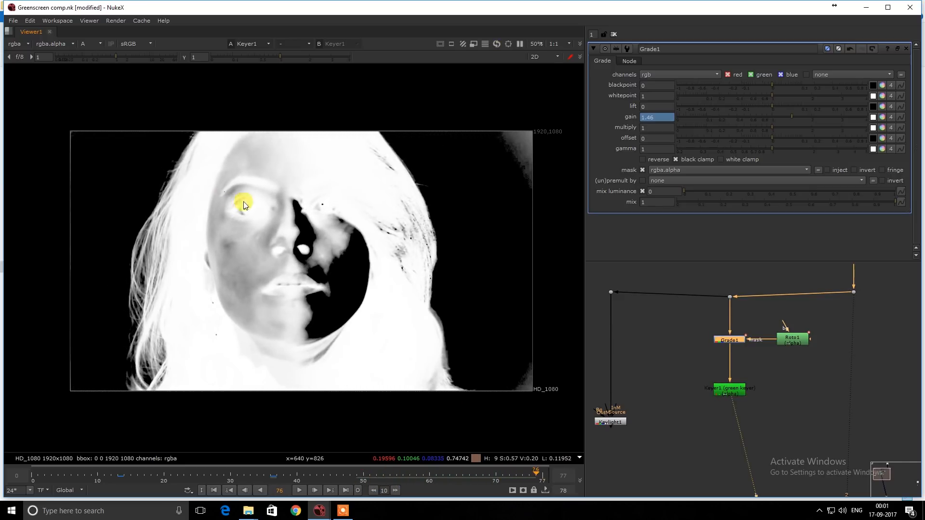
pyautogui.moveTo(400, 262); pyautogui.dragTo(306, 308)
pyautogui.click(779, 418)
pyautogui.hotkey('ctrl', 'c')
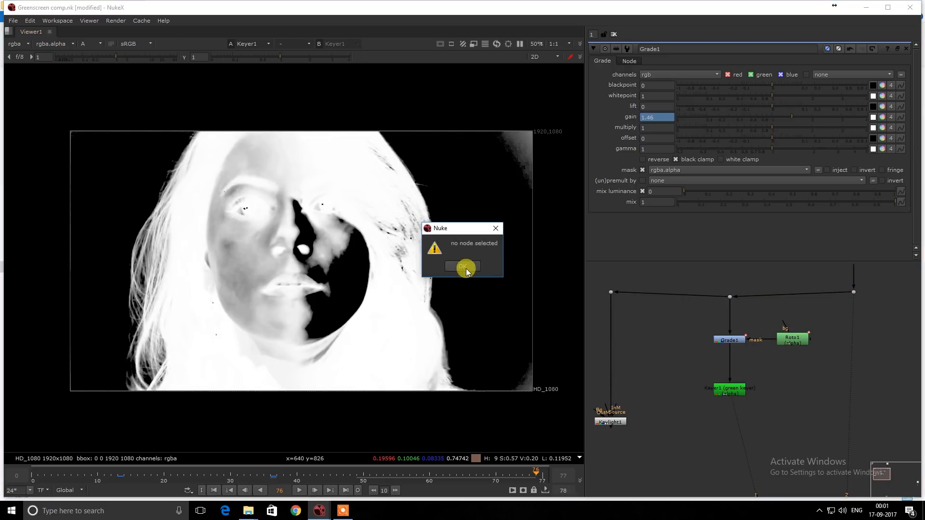
pyautogui.click(463, 267)
pyautogui.click(730, 393)
pyautogui.press('o')
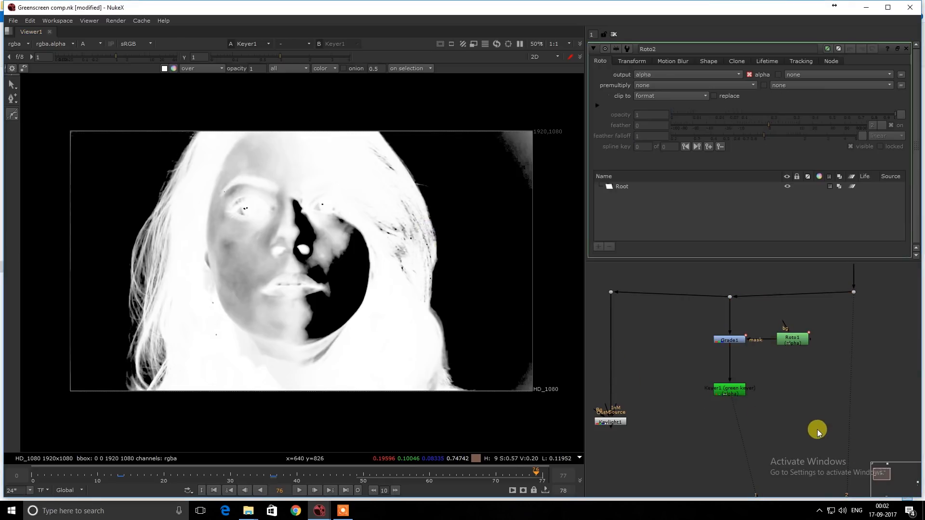
# - Draw a closed Bezier in the new Roto around the hair edge on the plate's left side, from above the head to below the frame
pyautogui.click(147, 156)
pyautogui.click(172, 127)
pyautogui.click(201, 108)
pyautogui.moveTo(225, 114); pyautogui.dragTo(228, 127)
pyautogui.moveTo(169, 381); pyautogui.dragTo(170, 400)
pyautogui.moveTo(166, 409); pyautogui.dragTo(127, 413)
pyautogui.moveTo(114, 396); pyautogui.dragTo(115, 375)
pyautogui.moveTo(109, 336); pyautogui.dragTo(109, 303)
pyautogui.moveTo(115, 257); pyautogui.dragTo(121, 245)
pyautogui.moveTo(131, 213); pyautogui.dragTo(141, 195)
pyautogui.click(147, 156)
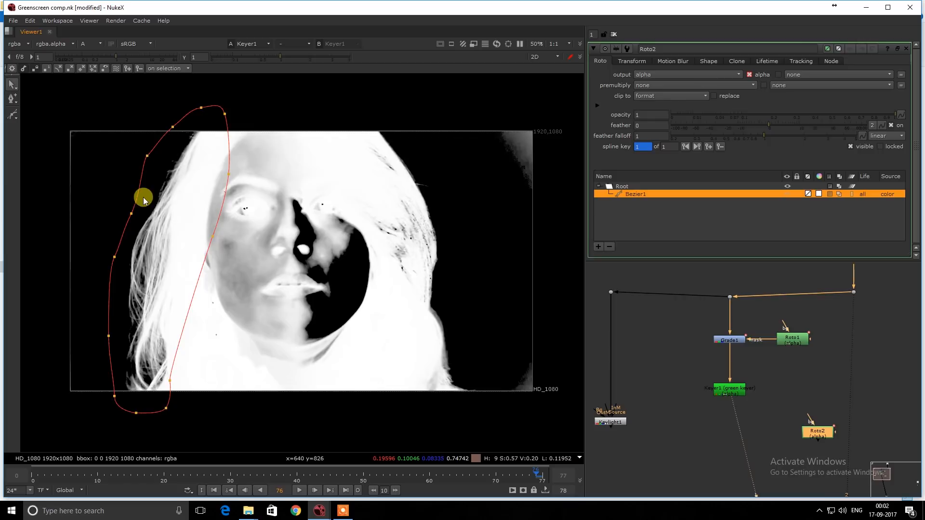
# - Select all points of the hair-edge shape and expand its feather slightly outward
pyautogui.moveTo(77, 115); pyautogui.dragTo(143, 124, button='middle')
pyautogui.moveTo(135, 105); pyautogui.dragTo(407, 434)
pyautogui.moveTo(250, 348); pyautogui.dragTo(212, 314)
pyautogui.press('e')
pyautogui.press('e')
pyautogui.press('e')
# - At frame 57, reposition and adjust the hair-edge shape's points to follow the left side of the hair
pyautogui.click(411, 477)
pyautogui.click(332, 383)
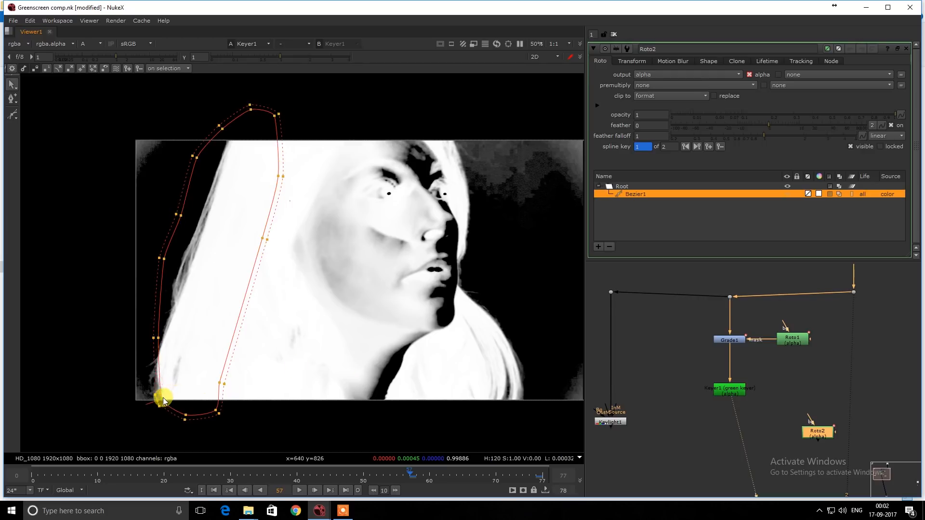
pyautogui.moveTo(116, 305); pyautogui.dragTo(181, 299, button='middle')
pyautogui.scroll(-4, 171, 266)
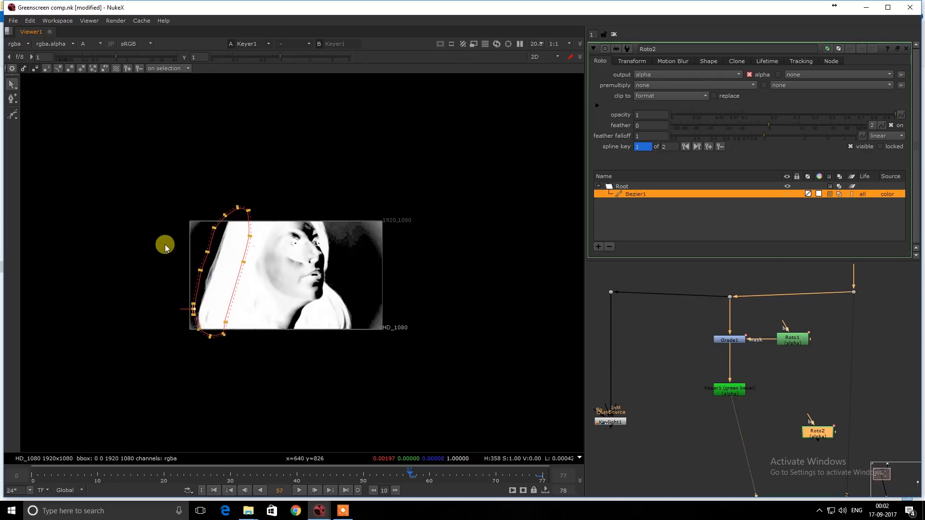
pyautogui.click(207, 299)
pyautogui.scroll(4, 206, 299)
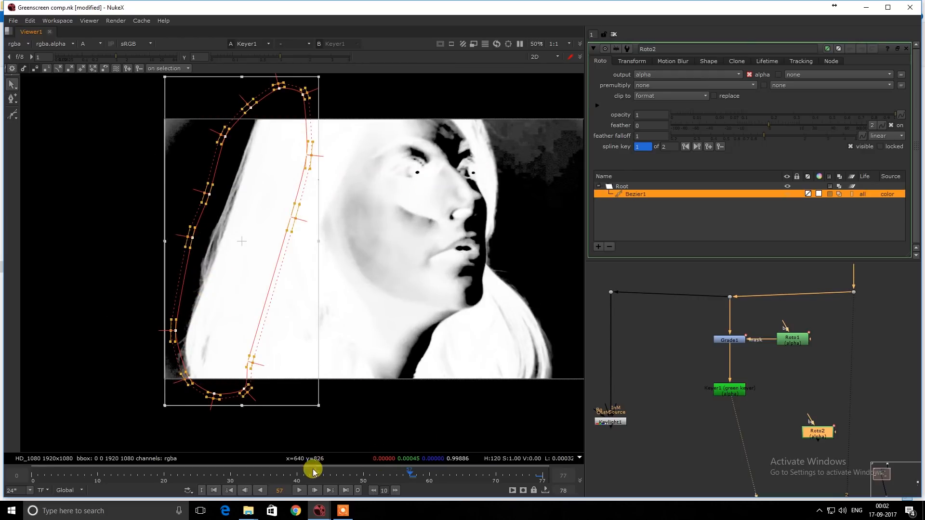
# - Keyframe the hair-edge shape's position along the moving hair at frames 36, 13 and 0
pyautogui.moveTo(313, 472); pyautogui.dragTo(272, 473)
pyautogui.moveTo(211, 350); pyautogui.dragTo(287, 285)
pyautogui.click(117, 472)
pyautogui.click(32, 473)
pyautogui.scroll(-2, 526, 318)
# - Merge the second Roto as A with the green Keyer as B, using the mask operation, and view it at frame 36
pyautogui.click(739, 393)
pyautogui.moveTo(738, 407); pyautogui.dragTo(699, 371, button='middle')
pyautogui.click(272, 472)
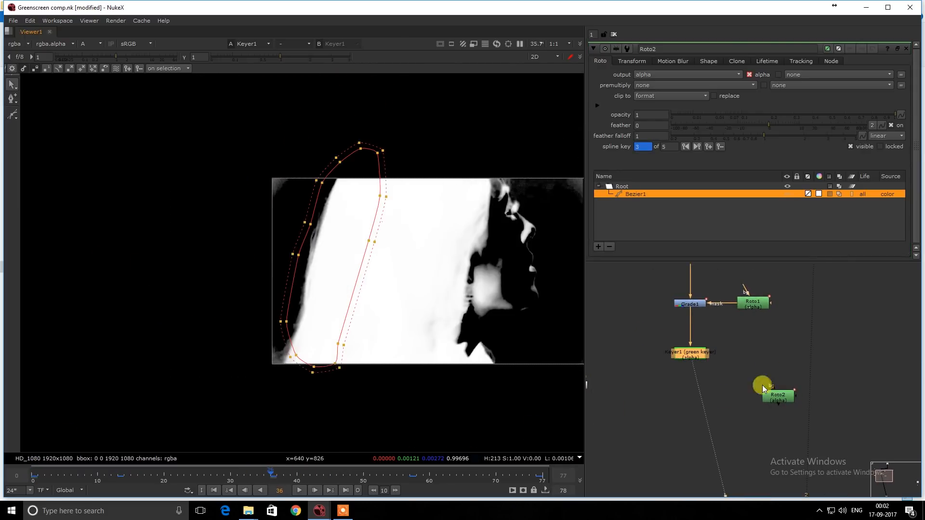
pyautogui.press('m')
pyautogui.moveTo(731, 359); pyautogui.dragTo(725, 407)
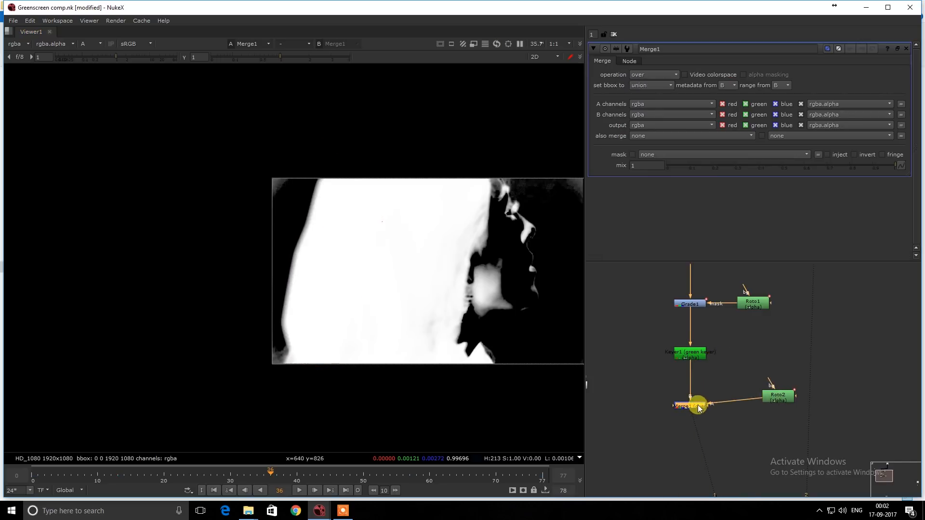
pyautogui.click(654, 74)
pyautogui.click(650, 128)
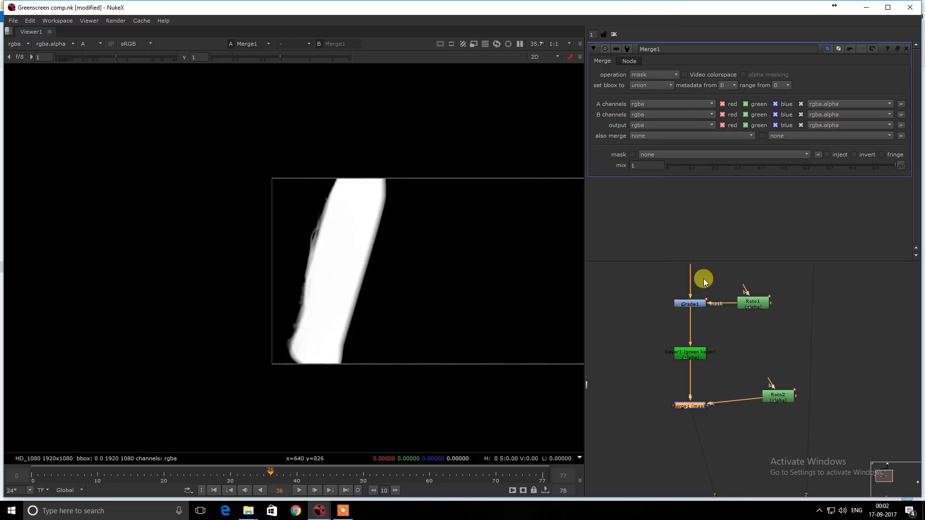
# - Add an over Merge with the Keylight as B and the masked hair matte as A, and view the combined result
pyautogui.scroll(-3, 679, 341)
pyautogui.scroll(4, 674, 344)
pyautogui.moveTo(673, 316); pyautogui.dragTo(675, 333)
pyautogui.press('1')
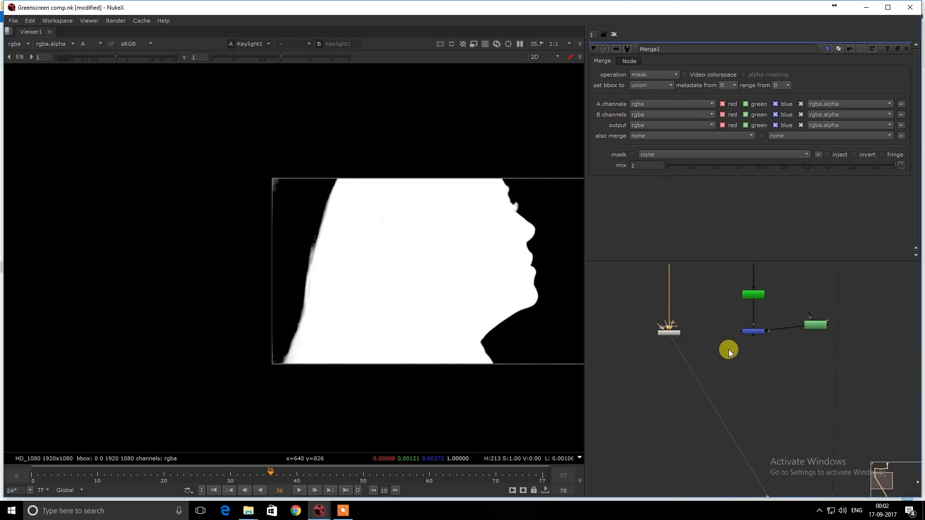
pyautogui.press('m')
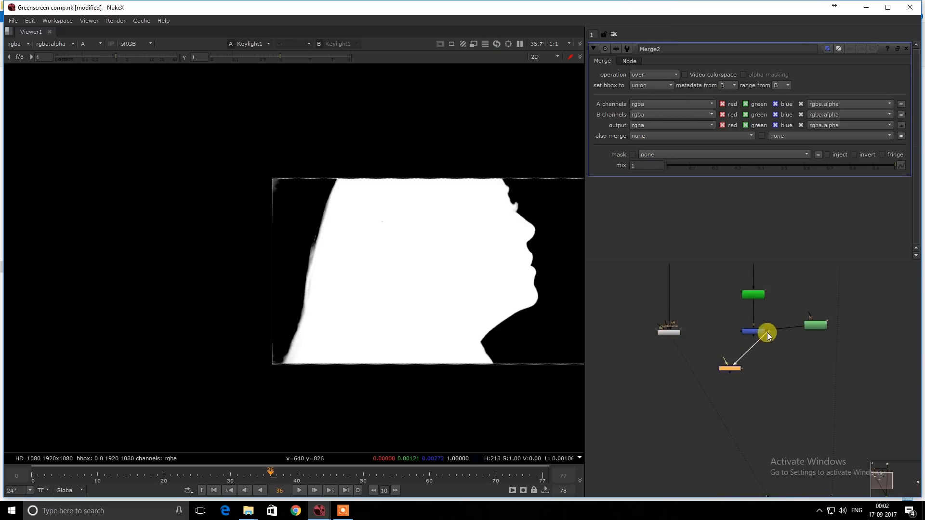
pyautogui.moveTo(736, 374); pyautogui.dragTo(724, 406)
pyautogui.press('1')
# - Disable and re-enable the over Merge to compare the hair-edge detail with the Keylight matte alone
pyautogui.press('d')
pyautogui.press('d')
pyautogui.scroll(4, 700, 369)
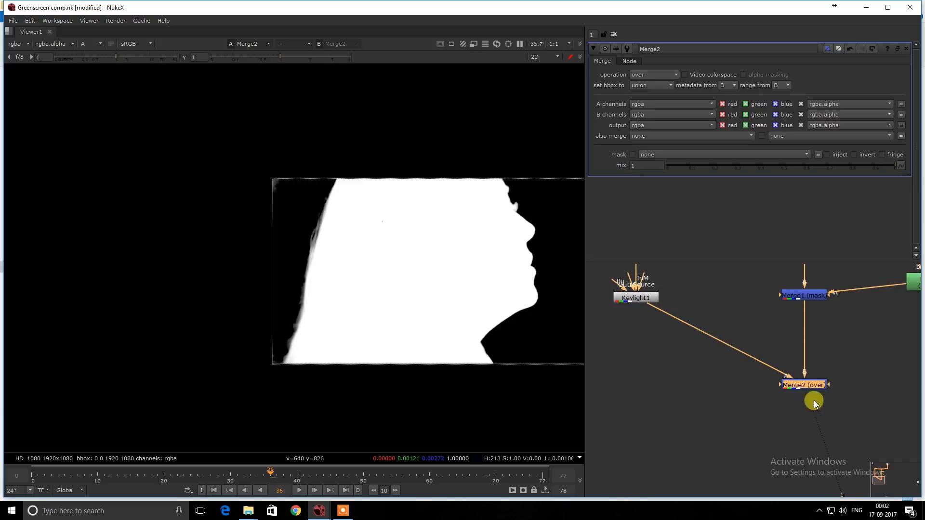
pyautogui.press('d')
pyautogui.scroll(5, 305, 295)
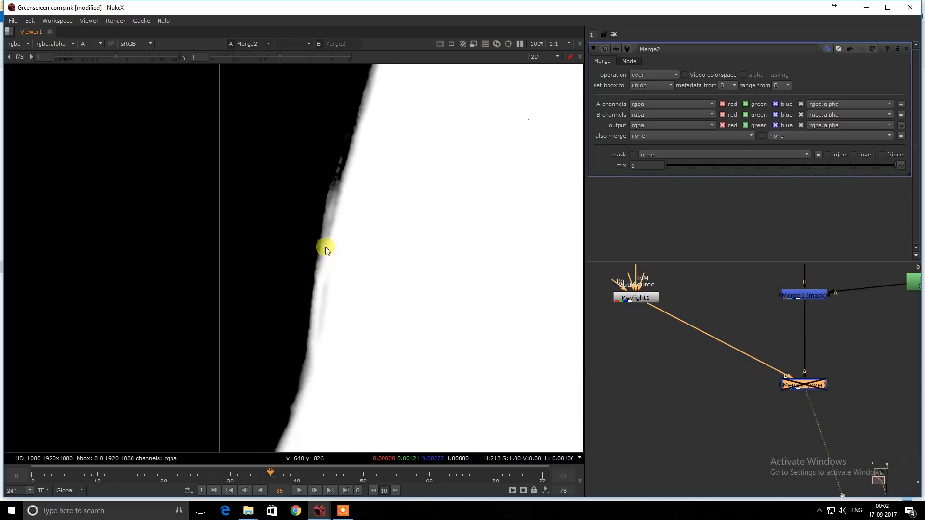
pyautogui.press('d')
pyautogui.scroll(-3, 193, 216)
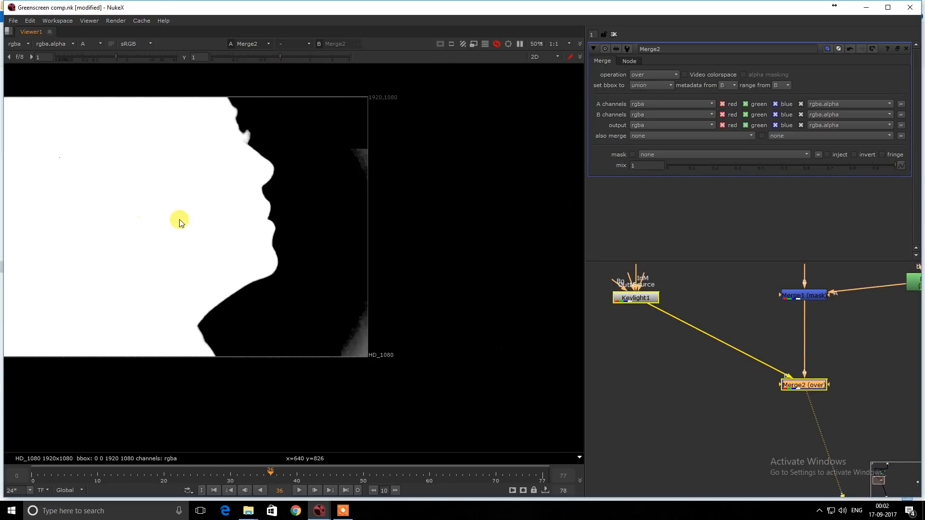
# - View the combined result's red, green, blue and alpha channels and inspect the alpha along the hair edge
pyautogui.moveTo(191, 212); pyautogui.dragTo(224, 251, button='middle')
pyautogui.press('r')
pyautogui.press('g')
pyautogui.press('b')
pyautogui.press('b')
pyautogui.press('a')
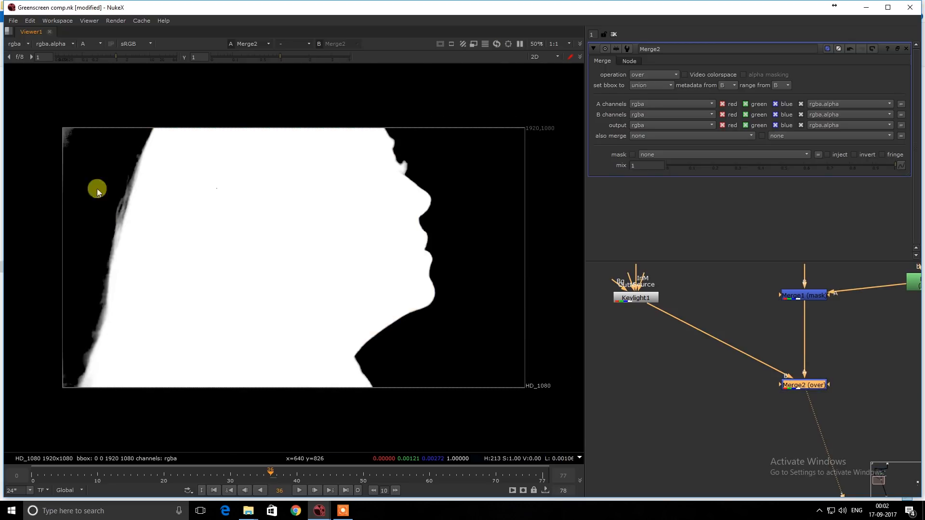
pyautogui.moveTo(96, 189); pyautogui.dragTo(259, 241, button='middle')
pyautogui.scroll(4, 188, 187)
pyautogui.scroll(-4, 332, 246)
pyautogui.moveTo(352, 256); pyautogui.dragTo(230, 208, button='middle')
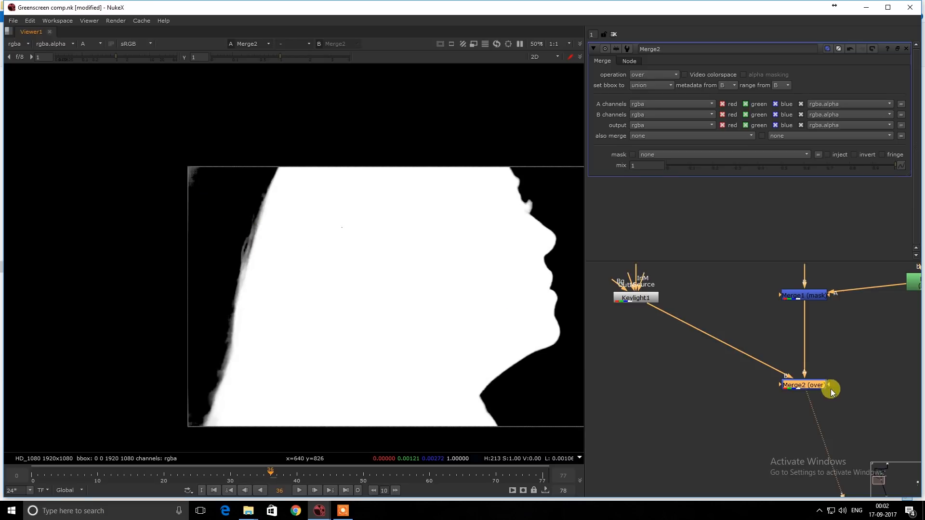
# - Show the node graph full screen and level the Dot above the Keylight with the Dot above the Grade
pyautogui.scroll(-4, 832, 392)
pyautogui.press('space')
pyautogui.moveTo(778, 366); pyautogui.dragTo(556, 291, button='middle')
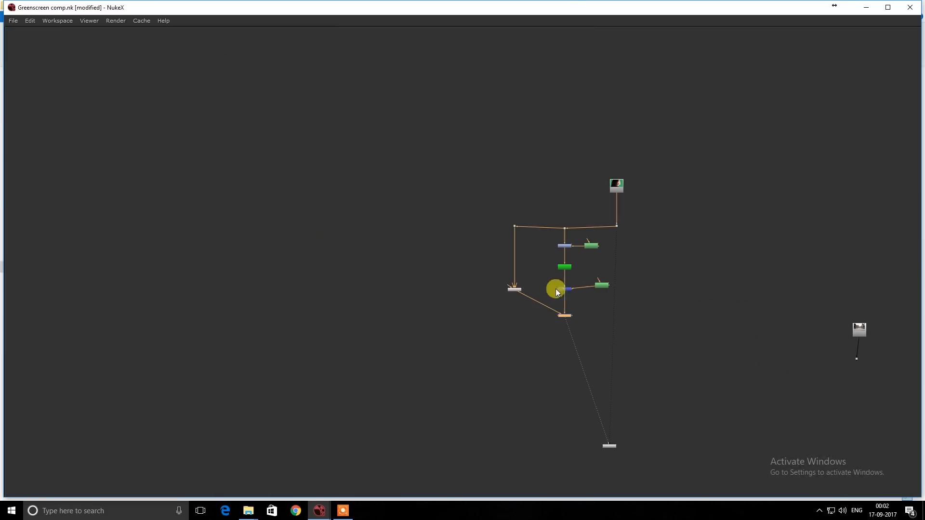
pyautogui.moveTo(456, 198); pyautogui.dragTo(606, 332)
pyautogui.click(493, 210)
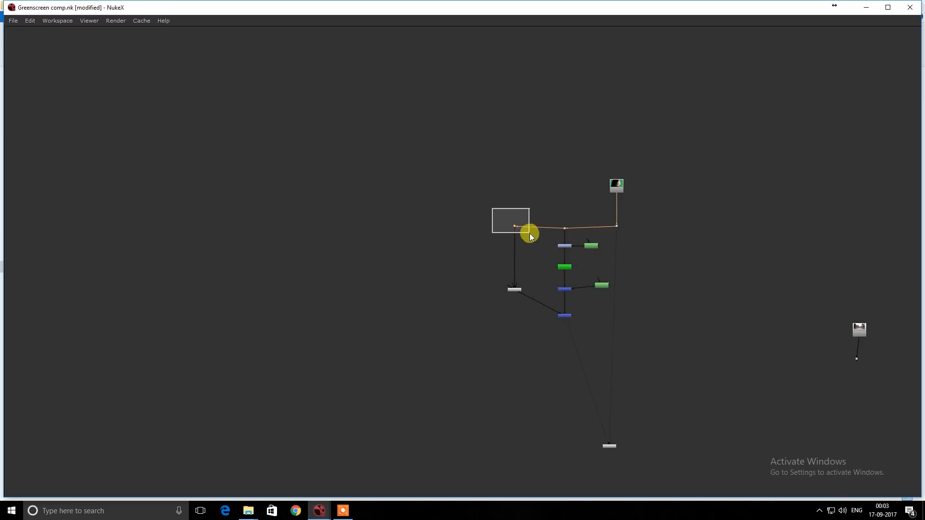
pyautogui.moveTo(530, 237); pyautogui.dragTo(513, 223)
pyautogui.scroll(3, 513, 223)
pyautogui.moveTo(553, 268); pyautogui.dragTo(475, 217, button='middle')
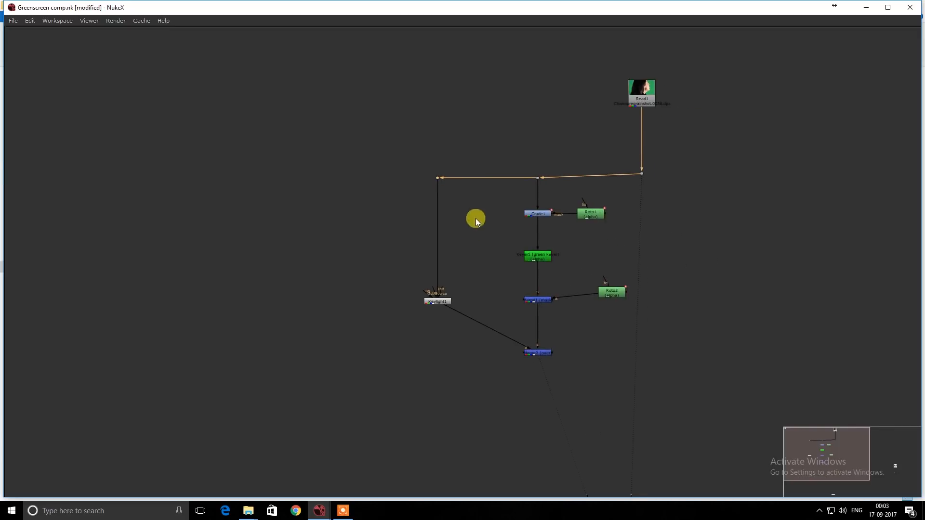
# - Move the Keylight up, route its pipe to the over Merge through a right-angle Dot, and align the Roto nodes with their targets
pyautogui.moveTo(437, 299); pyautogui.dragTo(438, 271)
pyautogui.click(452, 314)
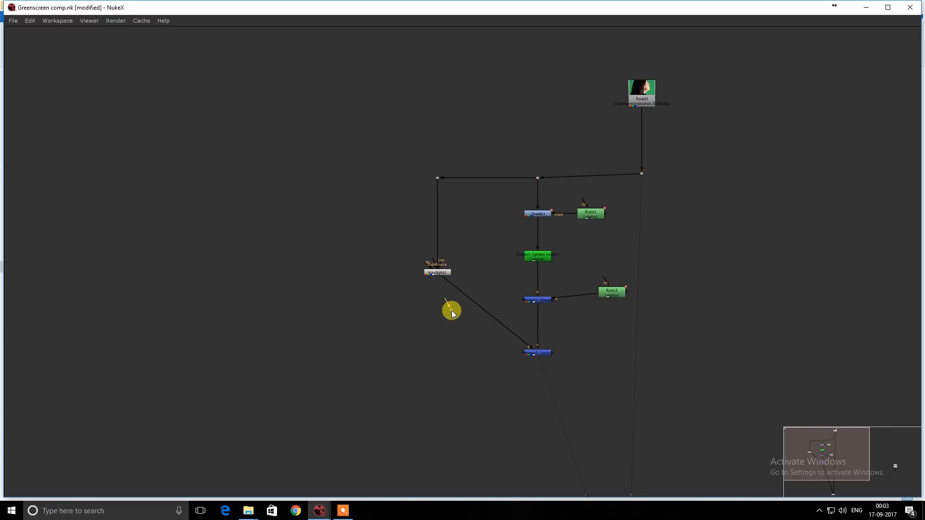
pyautogui.keyDown('ctrl'); pyautogui.click(482, 310); pyautogui.keyUp('ctrl')
pyautogui.moveTo(482, 310); pyautogui.dragTo(437, 353)
pyautogui.click(582, 221)
pyautogui.moveTo(606, 291); pyautogui.dragTo(582, 299)
# - Move the whole keying branch left, away from the Read, levelling its upper Dots with the Dot below the Read
pyautogui.moveTo(365, 122); pyautogui.dragTo(609, 402)
pyautogui.moveTo(591, 305); pyautogui.dragTo(427, 297)
pyautogui.click(530, 313)
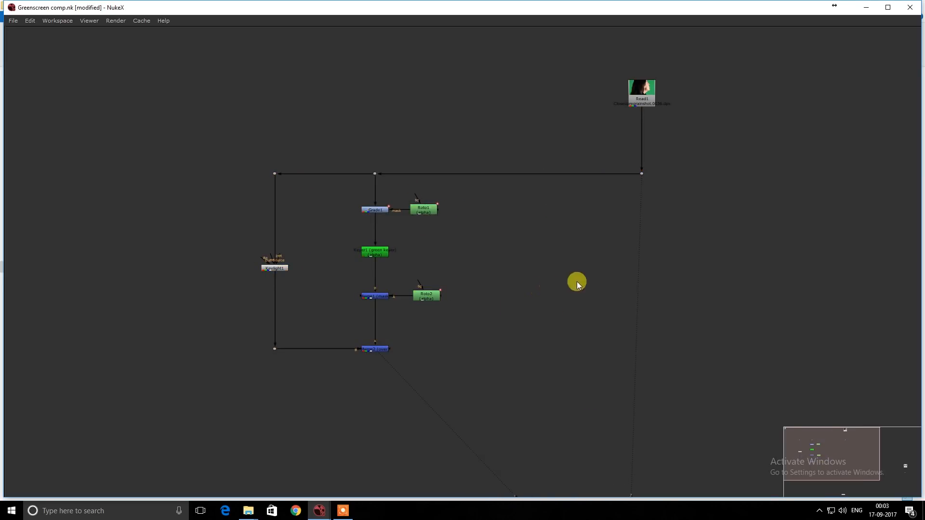
pyautogui.scroll(-3, 577, 282)
pyautogui.scroll(2, 559, 273)
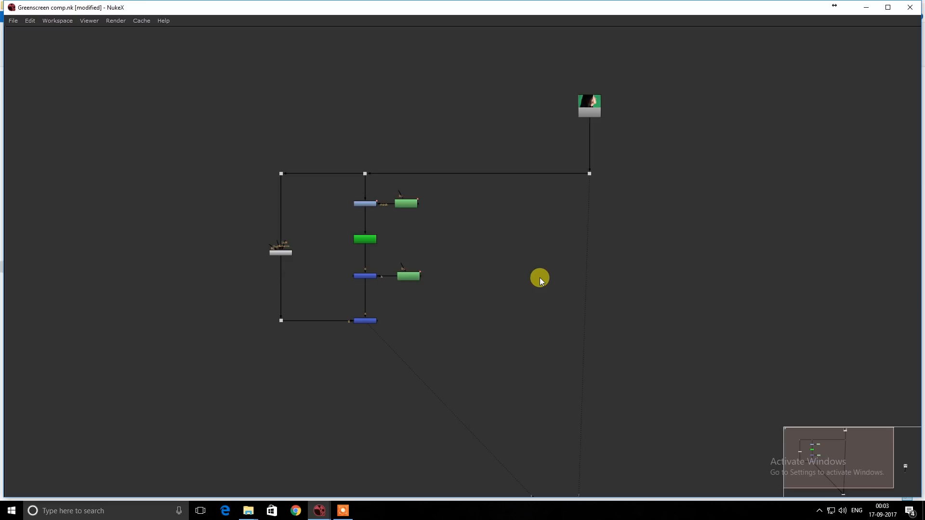
pyautogui.moveTo(531, 275); pyautogui.dragTo(496, 258, button='middle')
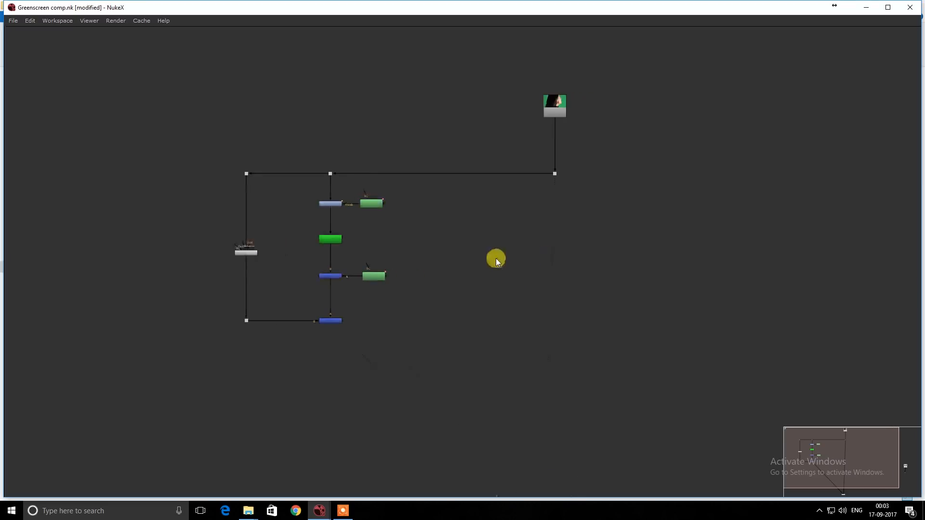
pyautogui.moveTo(339, 213); pyautogui.dragTo(473, 217, button='middle')
pyautogui.moveTo(188, 117); pyautogui.dragTo(588, 392)
pyautogui.moveTo(650, 300); pyautogui.dragTo(558, 282, button='middle')
pyautogui.click(558, 282)
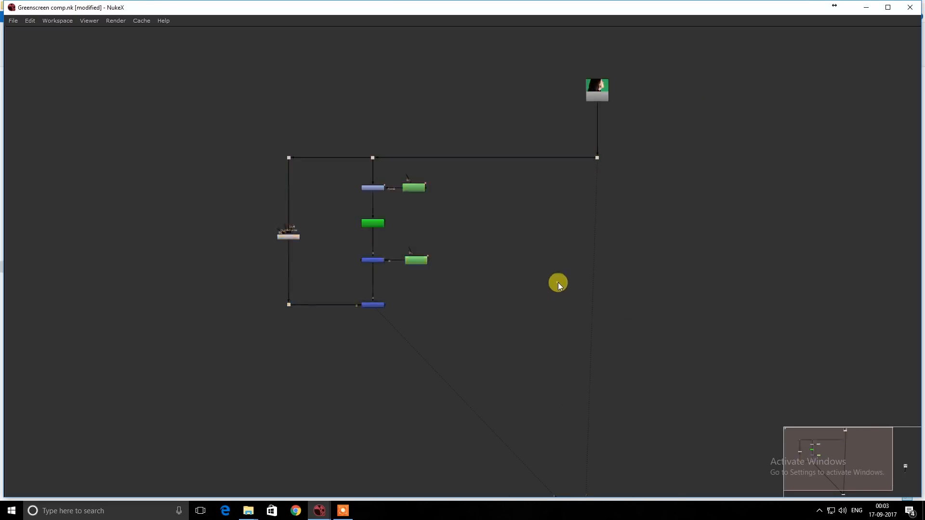
# - Add a Copy node below the Read's Dot with the over Merge as input A, and restore the viewer layout
pyautogui.scroll(4, 558, 283)
pyautogui.scroll(-4, 606, 318)
pyautogui.moveTo(613, 293); pyautogui.dragTo(626, 178)
pyautogui.scroll(3, 606, 280)
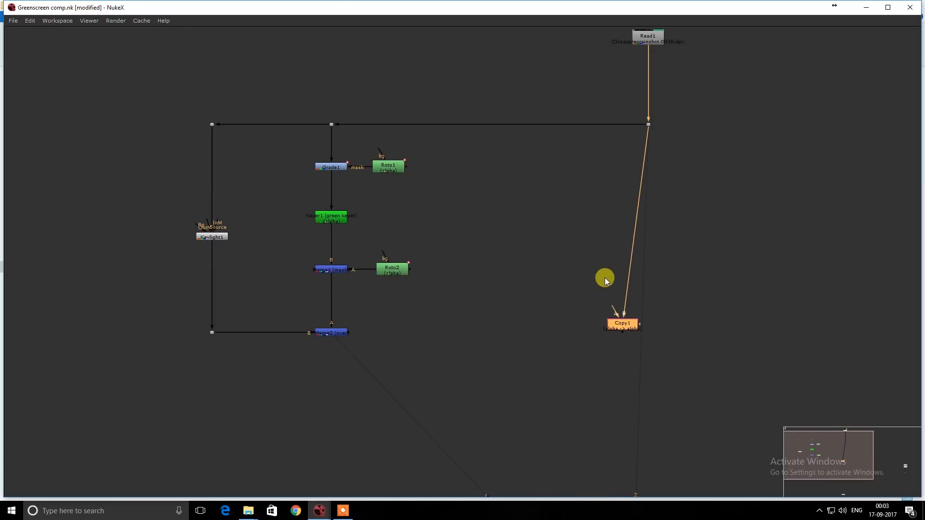
pyautogui.moveTo(609, 311); pyautogui.dragTo(320, 332)
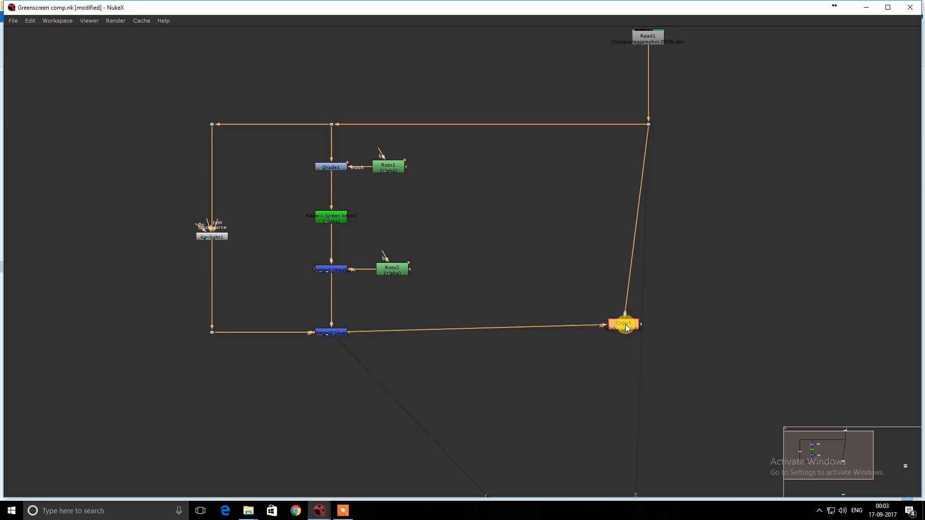
pyautogui.press('space')
# - Compare the Copy result's RGB and alpha views closely along the hair edge
pyautogui.press('a')
pyautogui.press('a')
pyautogui.moveTo(451, 278); pyautogui.dragTo(359, 252, button='middle')
pyautogui.press('a')
pyautogui.press('a')
pyautogui.press('a')
pyautogui.scroll(8, 260, 207)
pyautogui.press('a')
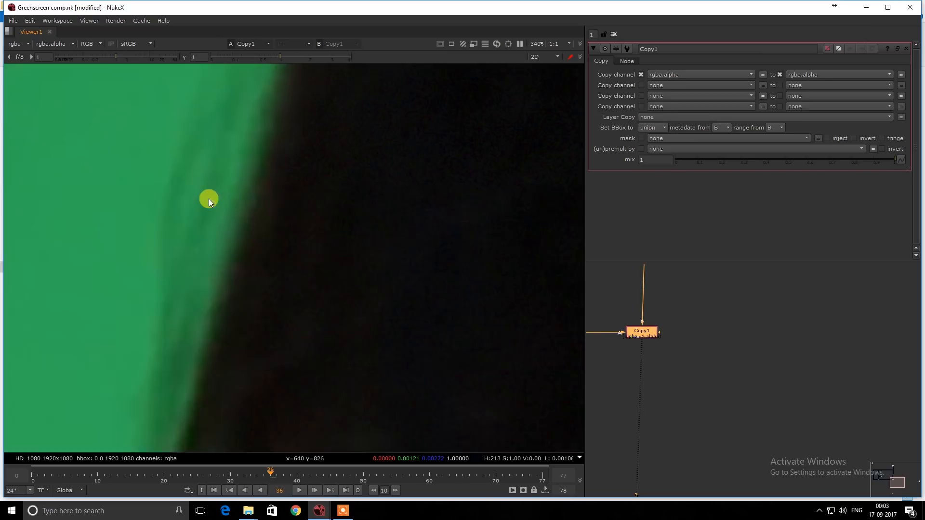
pyautogui.press('a')
pyautogui.press('a')
pyautogui.press('a')
pyautogui.scroll(-2, 256, 226)
pyautogui.press('a')
pyautogui.press('a')
pyautogui.press('a')
pyautogui.press('a')
pyautogui.scroll(-6, 288, 218)
pyautogui.scroll(3, 371, 274)
pyautogui.scroll(4, 371, 274)
pyautogui.press('a')
pyautogui.scroll(3, 433, 245)
pyautogui.press('a')
pyautogui.press('a')
pyautogui.scroll(2, 422, 242)
pyautogui.press('a')
pyautogui.press('a')
pyautogui.press('a')
pyautogui.scroll(-4, 419, 245)
pyautogui.press('a')
# - Check the blue channel and examine the face edge around the chin and lower lip in alpha and RGB
pyautogui.scroll(-7, 253, 224)
pyautogui.press('b')
pyautogui.press('b')
pyautogui.scroll(6, 360, 242)
pyautogui.press('a')
pyautogui.scroll(-4, 391, 231)
pyautogui.press('a')
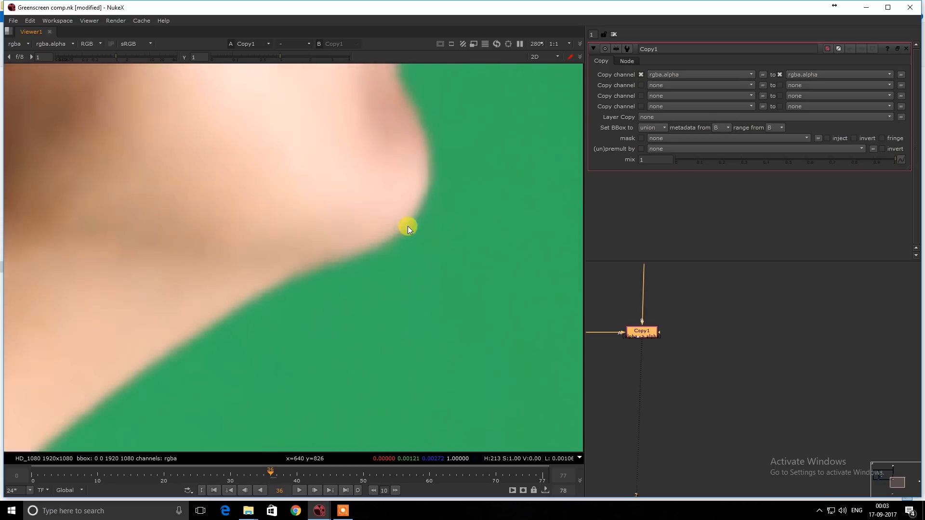
pyautogui.moveTo(408, 226); pyautogui.dragTo(371, 242, button='middle')
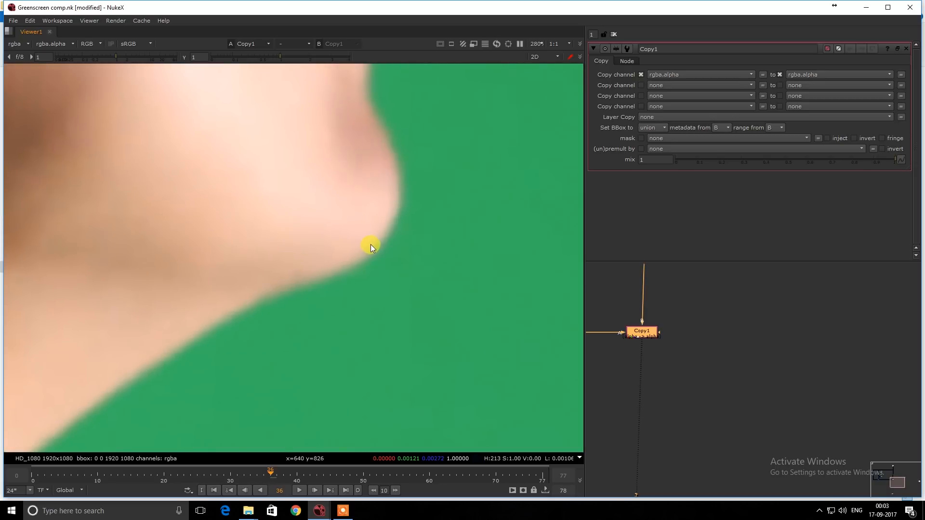
pyautogui.scroll(3, 372, 244)
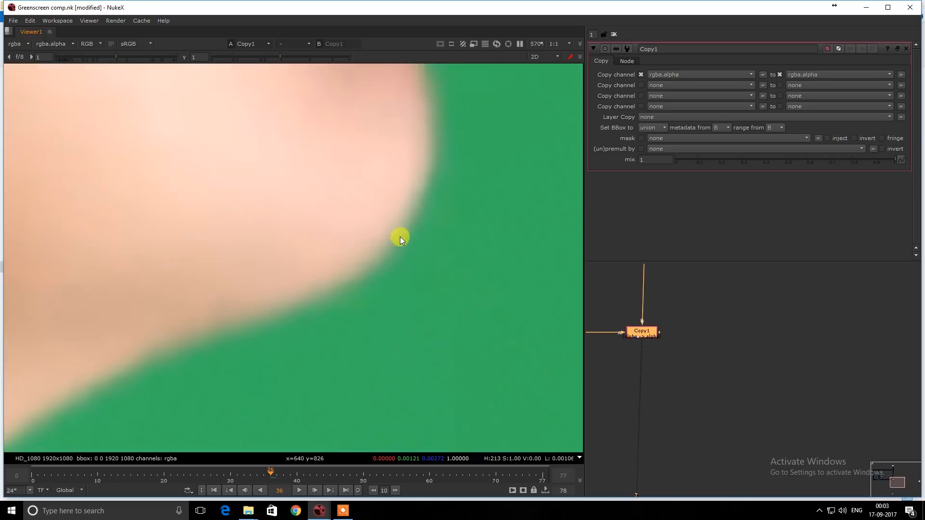
pyautogui.scroll(1, 400, 236)
pyautogui.moveTo(399, 236); pyautogui.dragTo(355, 328, button='middle')
pyautogui.moveTo(338, 183); pyautogui.dragTo(355, 322, button='middle')
pyautogui.moveTo(338, 207); pyautogui.dragTo(332, 386, button='middle')
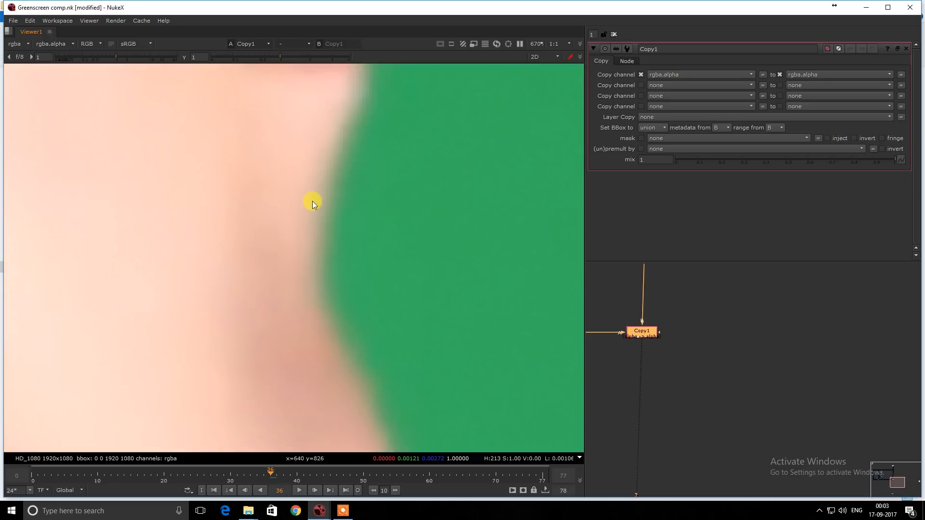
pyautogui.scroll(3, 338, 158)
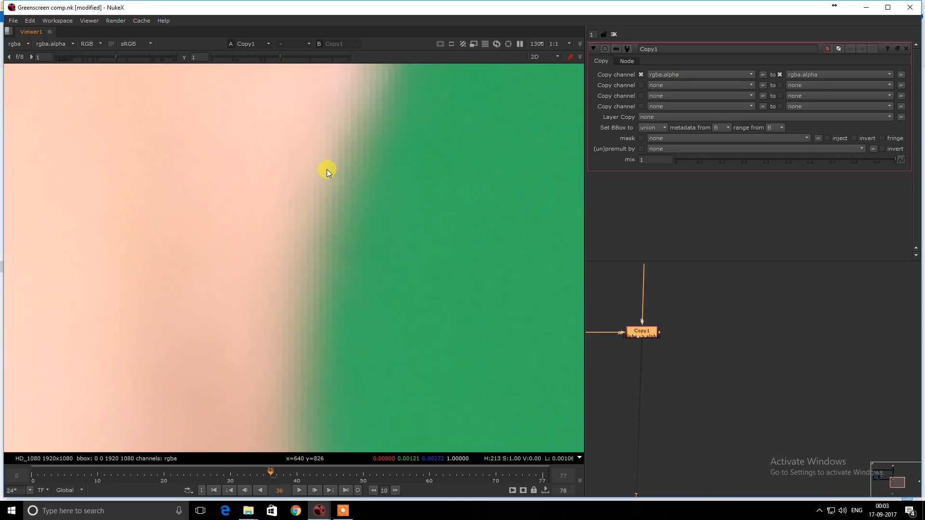
# - Sample a small area across the skin edge near the lower lip and examine its semi-transparent pixels in the alpha
pyautogui.keyDown('ctrl'); pyautogui.keyDown('shift'); pyautogui.moveTo(302, 174); pyautogui.dragTo(348, 223); pyautogui.keyUp('shift'); pyautogui.keyUp('ctrl')
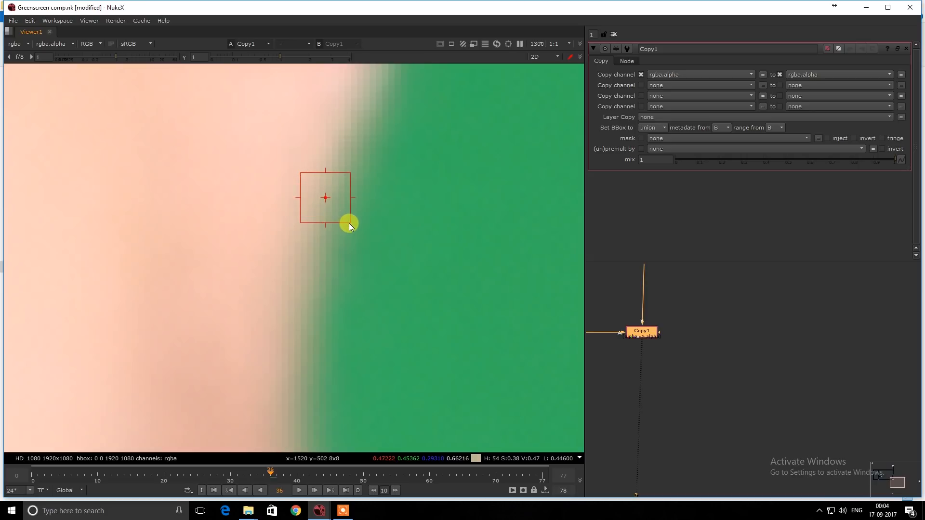
pyautogui.moveTo(349, 224); pyautogui.dragTo(388, 253, button='middle')
pyautogui.press('a')
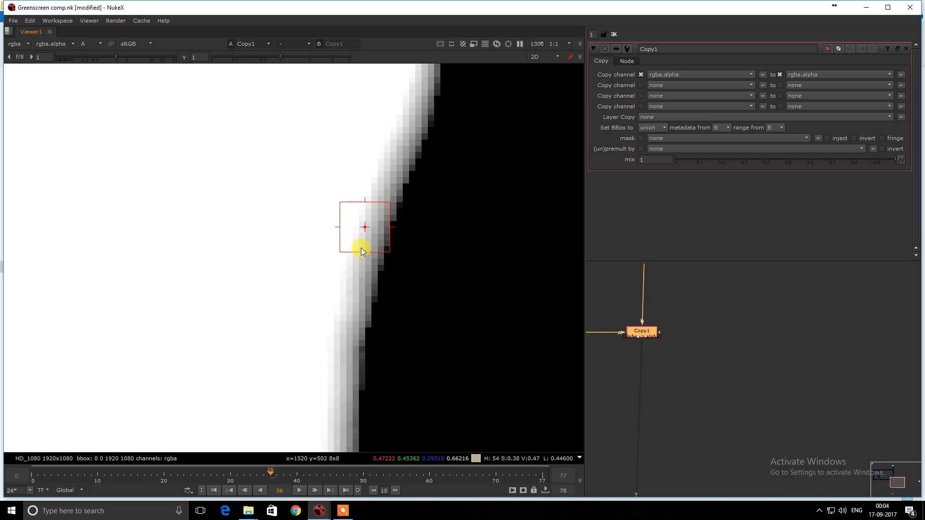
pyautogui.scroll(3, 364, 222)
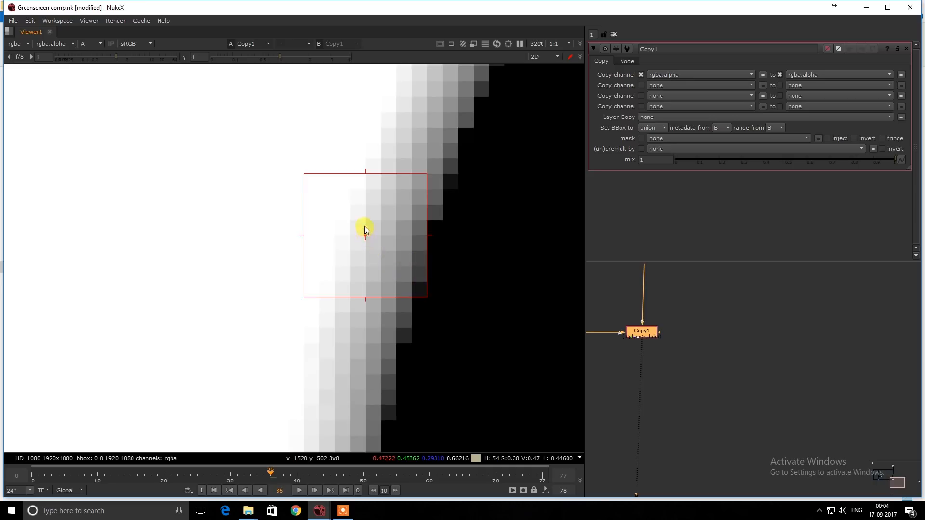
pyautogui.scroll(-3, 364, 227)
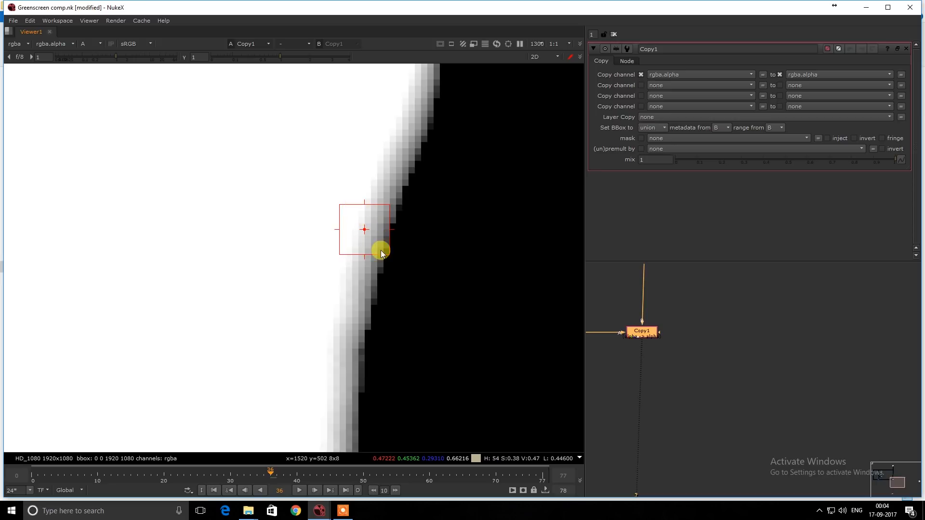
# - Try the max operation on the Merge combining the Keylight and hair mattes, and return it to over
pyautogui.scroll(-5, 853, 355)
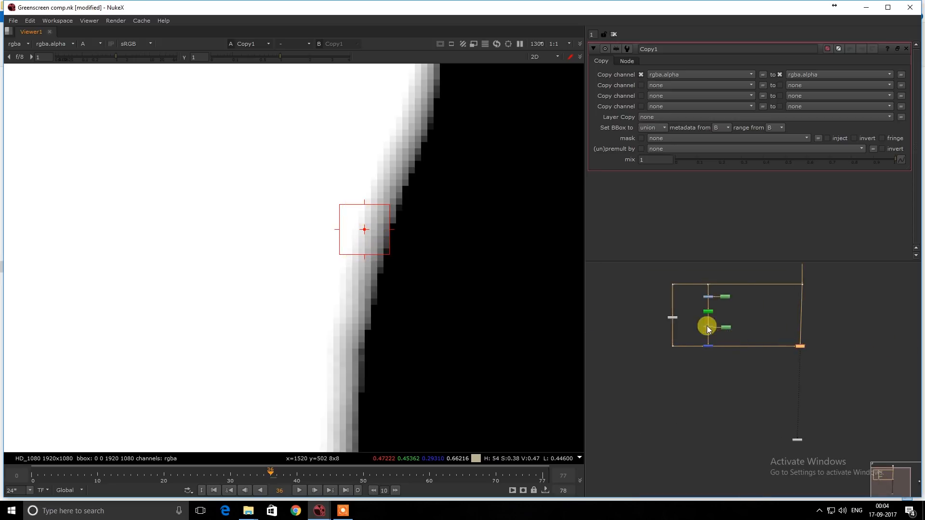
pyautogui.scroll(4, 674, 324)
pyautogui.click(673, 309)
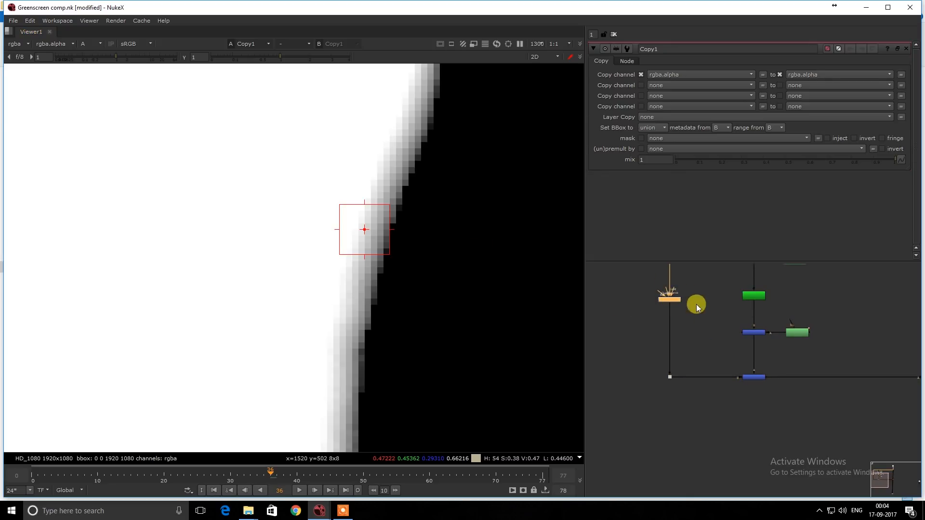
pyautogui.doubleClick(752, 377)
pyautogui.click(648, 74)
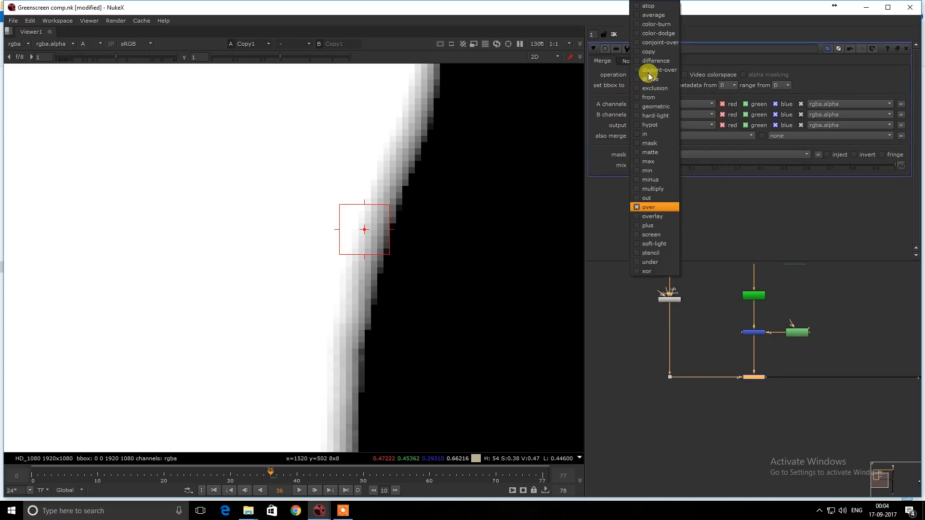
pyautogui.click(656, 160)
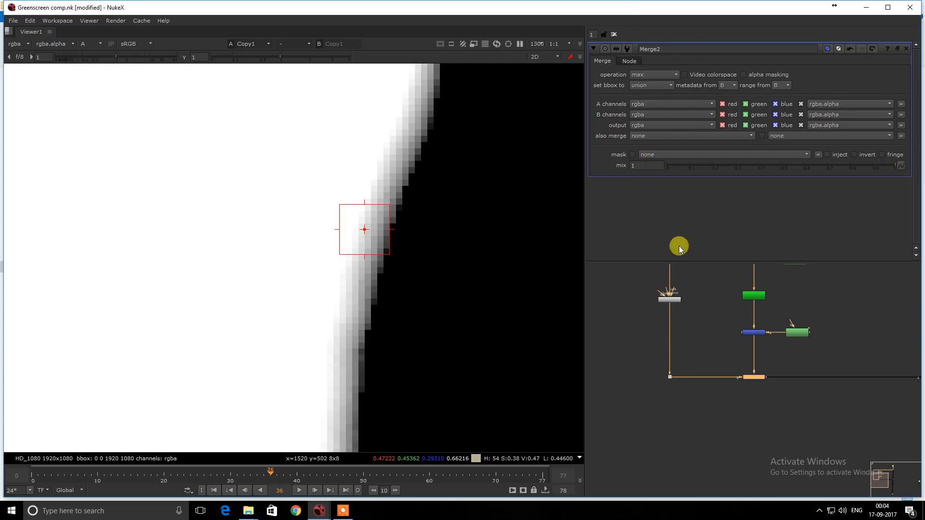
pyautogui.click(655, 76)
pyautogui.click(651, 209)
# - Add a FilterErode node and insert it in the pipe directly below the Keylight
pyautogui.click(684, 315)
pyautogui.press('Tab')
pyautogui.write('er')
pyautogui.click(673, 329)
pyautogui.scroll(3, 680, 322)
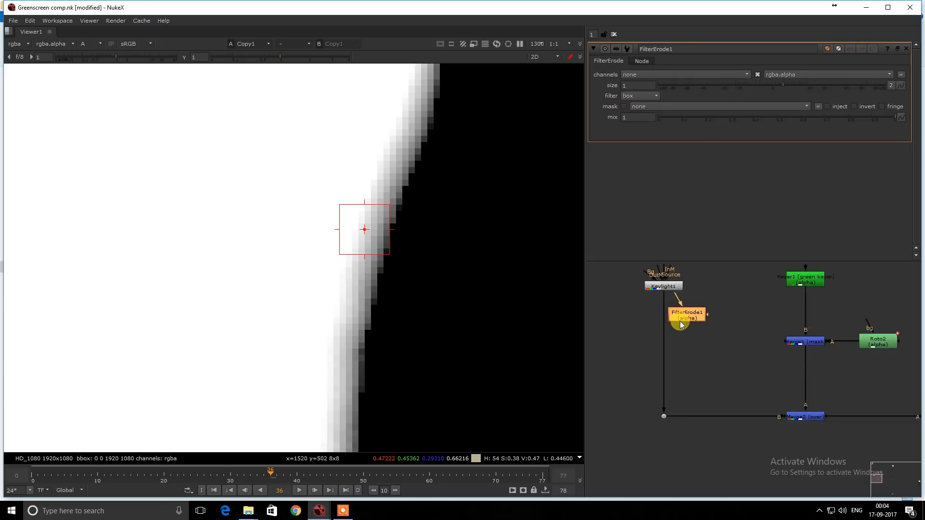
pyautogui.moveTo(671, 325); pyautogui.dragTo(665, 329)
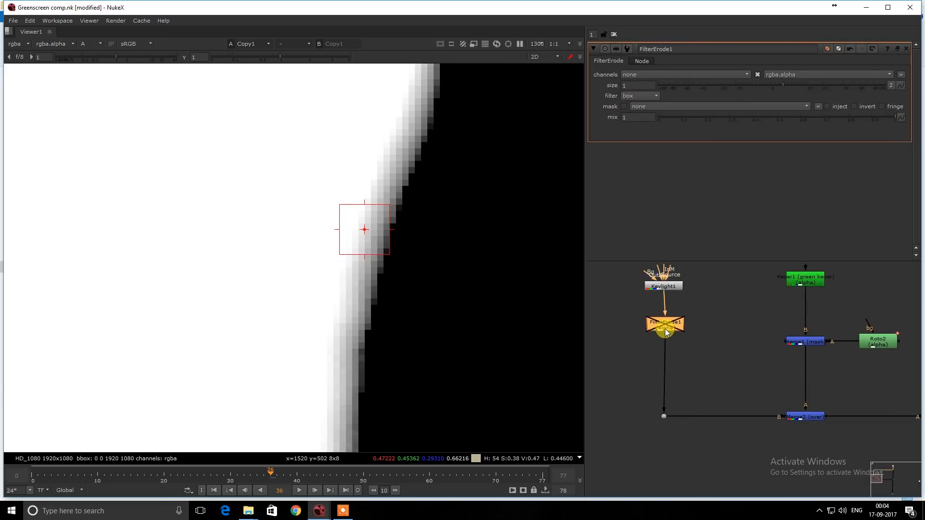
# - Examine the eroded matte along the face profile in alpha and RGB, toggling the viewer overlay
pyautogui.press('o')
pyautogui.scroll(3, 364, 195)
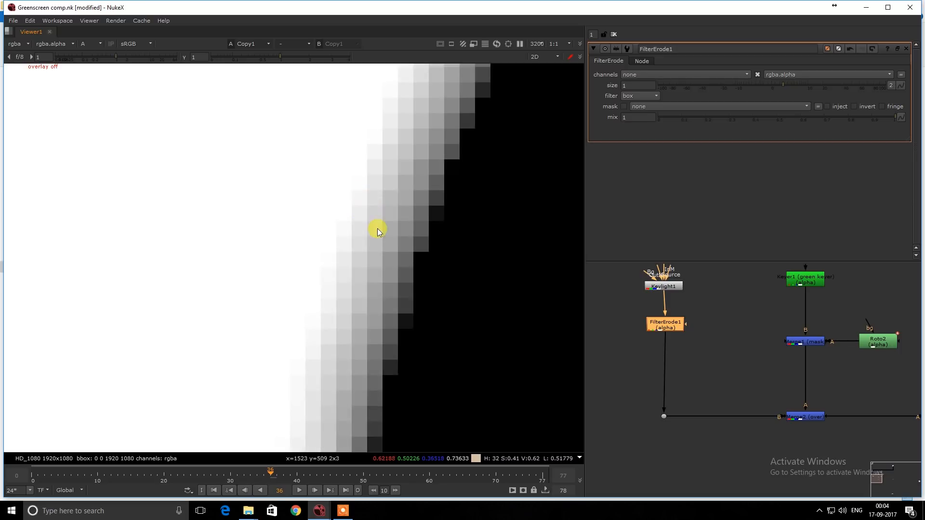
pyautogui.scroll(-10, 401, 198)
pyautogui.scroll(6, 413, 238)
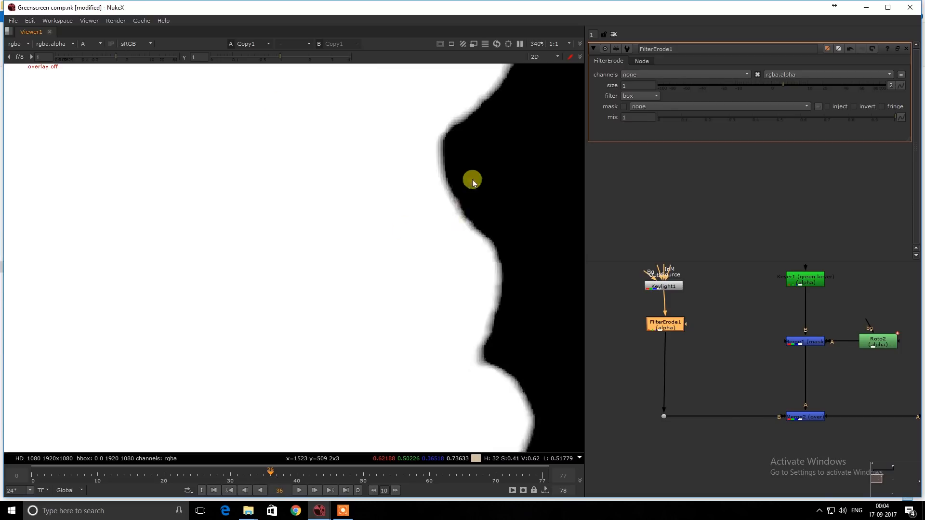
pyautogui.scroll(-2, 638, 273)
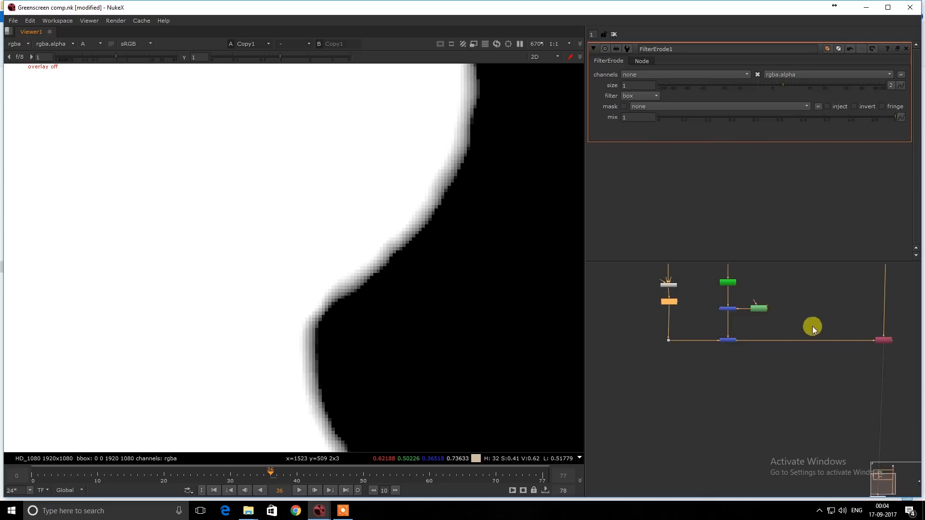
pyautogui.press('a')
pyautogui.scroll(3, 428, 208)
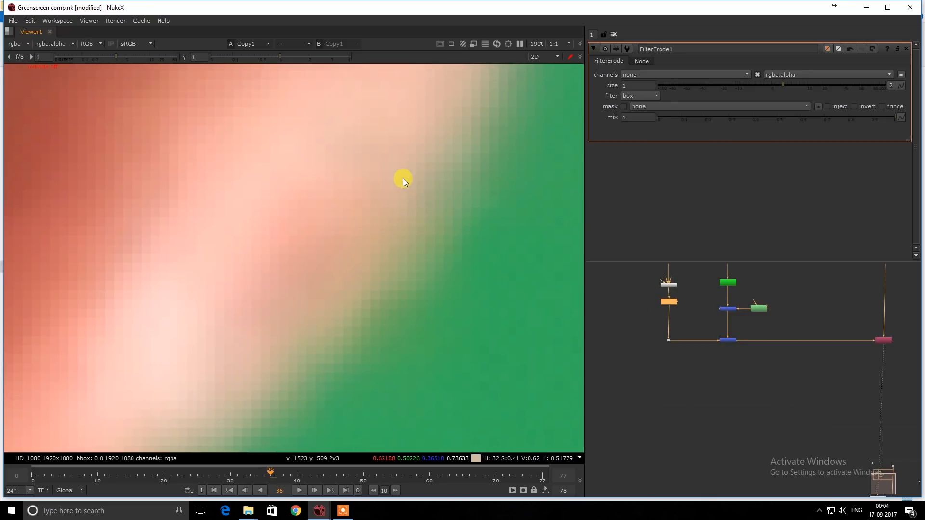
pyautogui.scroll(-2, 414, 161)
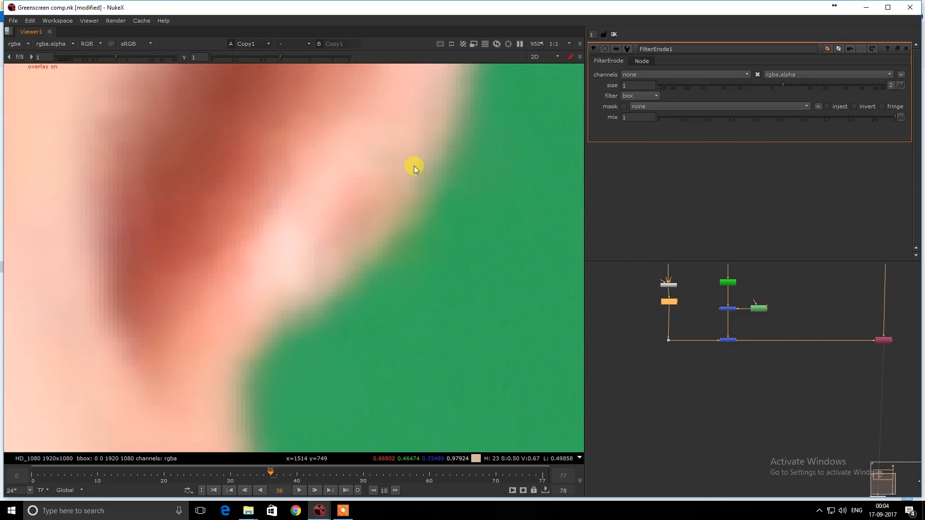
pyautogui.scroll(1, 414, 166)
# - Sample a small area on the face edge in RGB and examine its edge pixels in the alpha
pyautogui.rightClick(415, 166)
pyautogui.click(415, 167)
pyautogui.moveTo(402, 156)
pyautogui.keyDown('ctrl'); pyautogui.mouseDown()
pyautogui.moveTo(420, 173)
pyautogui.moveTo(439, 227)
pyautogui.mouseUp(); pyautogui.keyUp('ctrl')
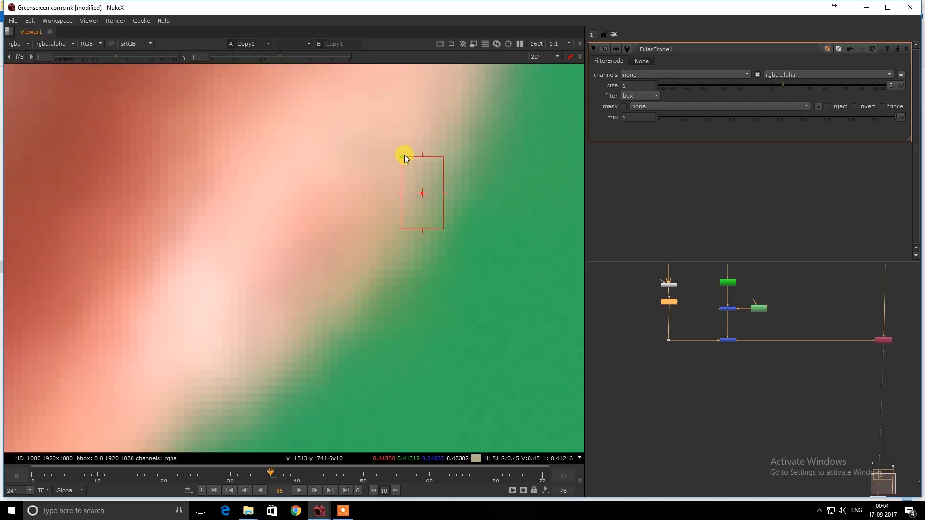
pyautogui.press('a')
pyautogui.scroll(2, 417, 180)
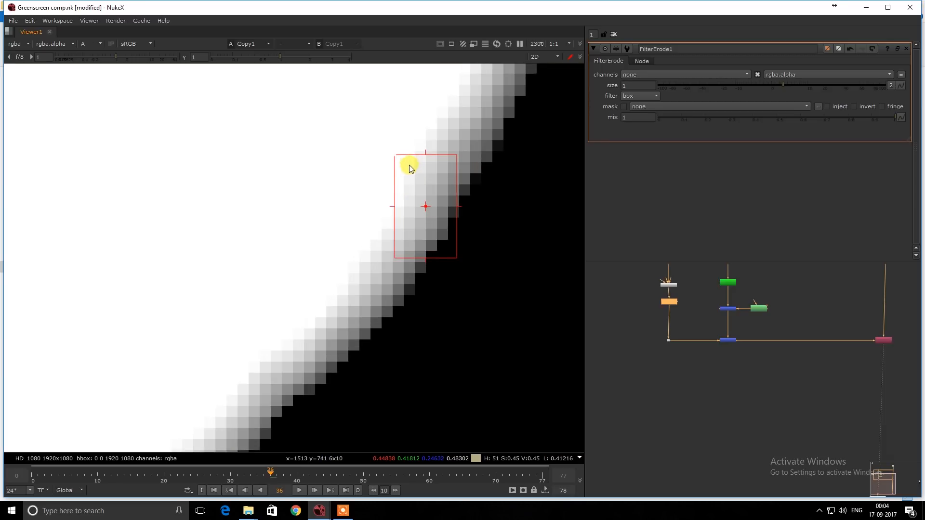
pyautogui.scroll(6, 409, 167)
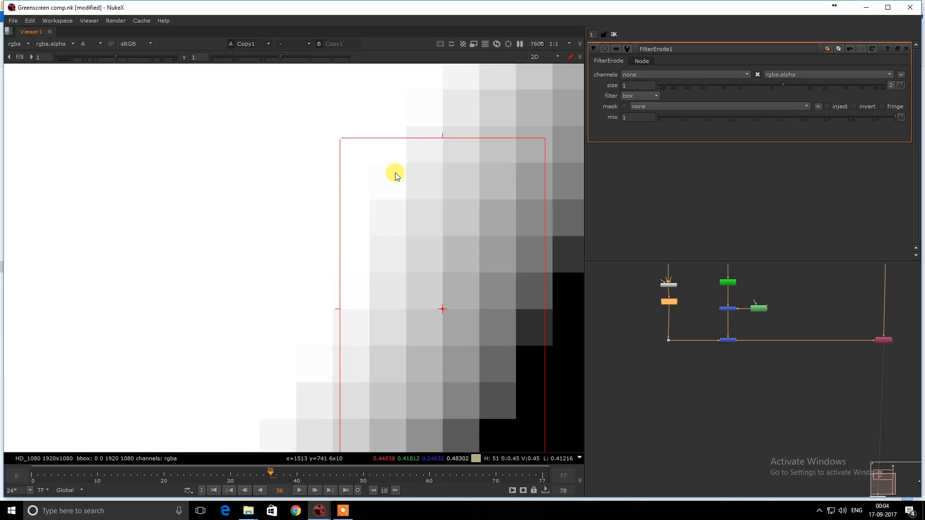
# - Add a Blur node directly below the FilterErode and set its size to 2
pyautogui.press('b')
pyautogui.click(637, 86)
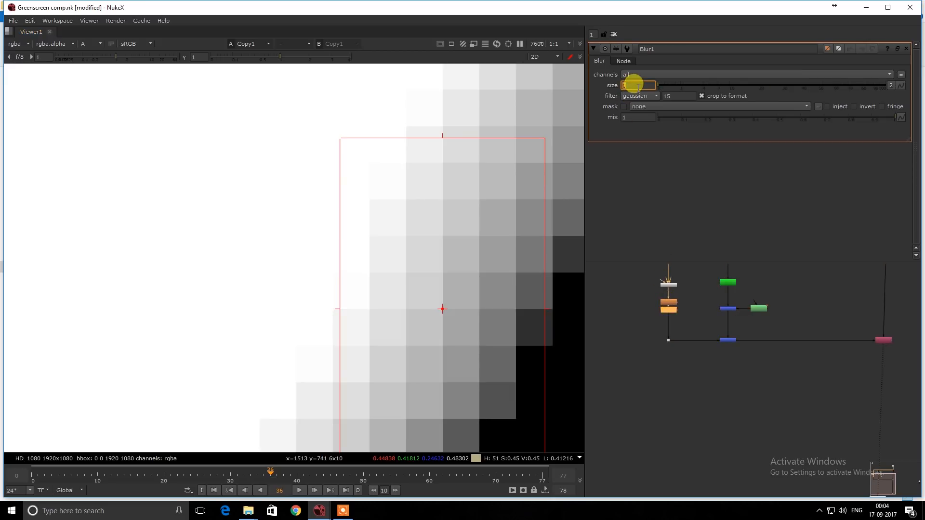
pyautogui.write('2')
pyautogui.press('Return')
pyautogui.scroll(-2, 282, 188)
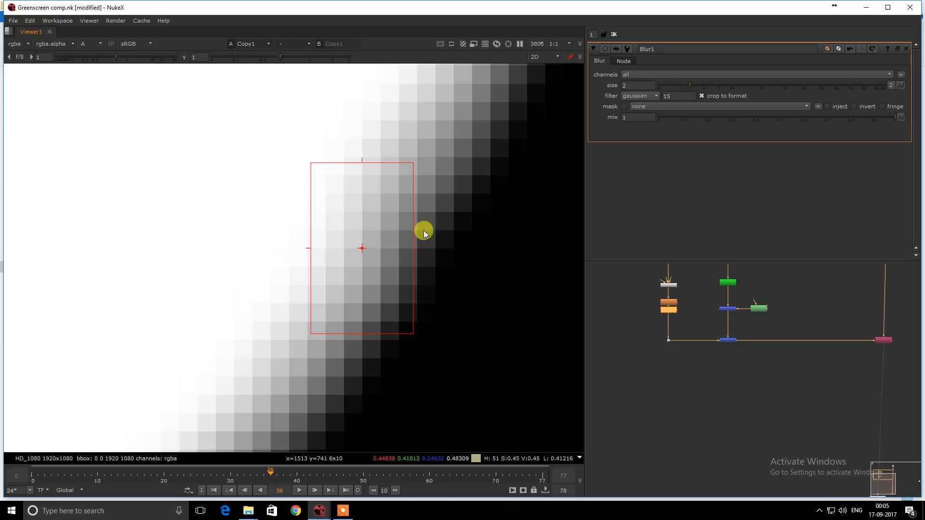
# - Examine the blurred face edge against the green-screen plate in RGB, stepping through the channels around the nose and lips
pyautogui.scroll(-2, 434, 252)
pyautogui.press('a')
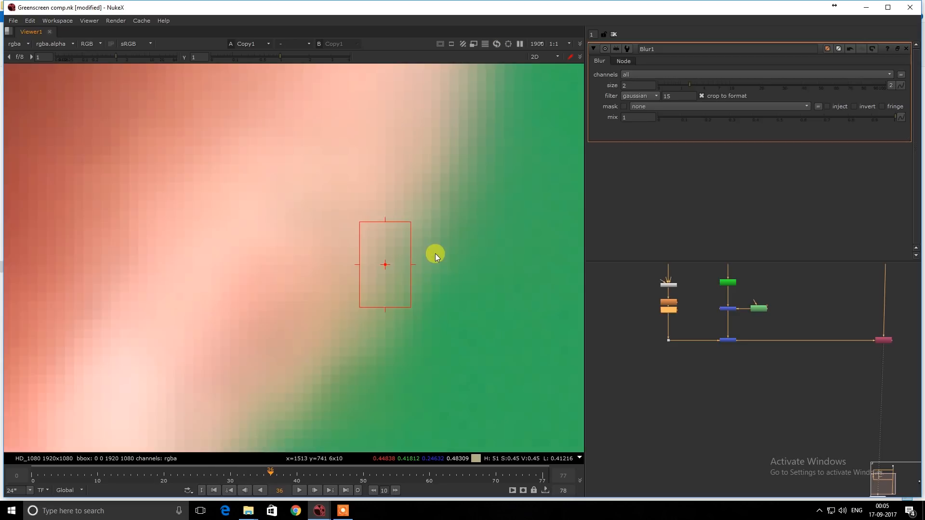
pyautogui.scroll(-3, 440, 227)
pyautogui.press('f')
pyautogui.press('g')
pyautogui.press('b')
pyautogui.press('b')
pyautogui.moveTo(785, 341); pyautogui.dragTo(689, 348, button='middle')
pyautogui.moveTo(786, 347); pyautogui.dragTo(789, 347)
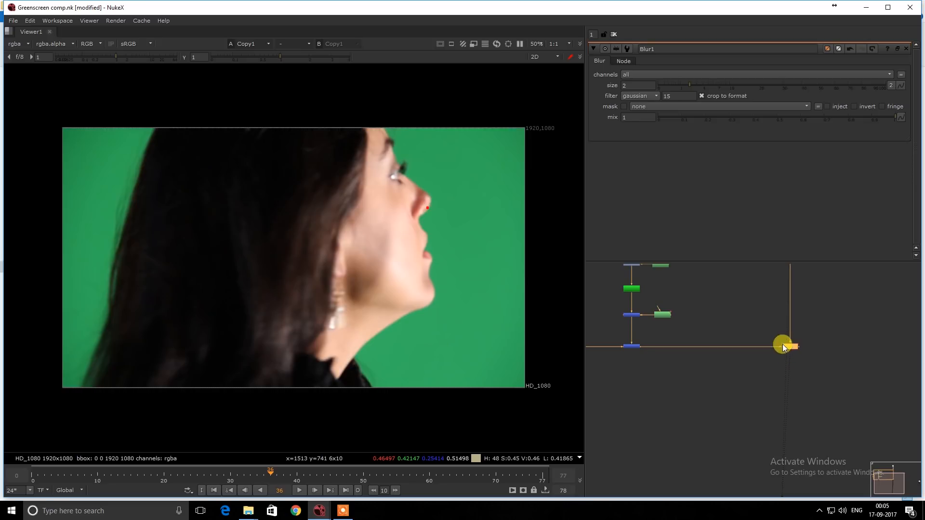
pyautogui.scroll(3, 441, 288)
pyautogui.moveTo(384, 188); pyautogui.dragTo(402, 332, button='middle')
pyautogui.moveTo(360, 139); pyautogui.dragTo(371, 240, button='middle')
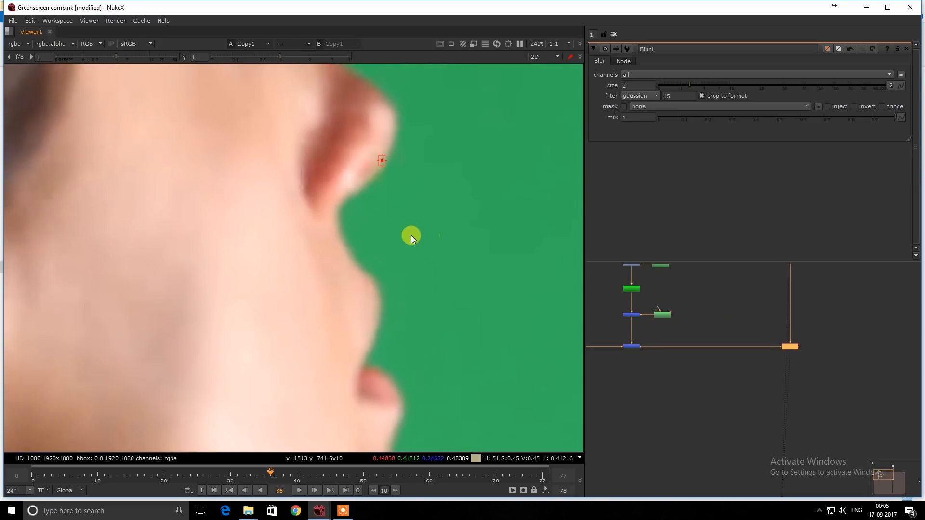
# - Sample a small area on the edge between nose and upper lip, compare it in alpha and RGB, and clear the sample
pyautogui.scroll(5, 356, 222)
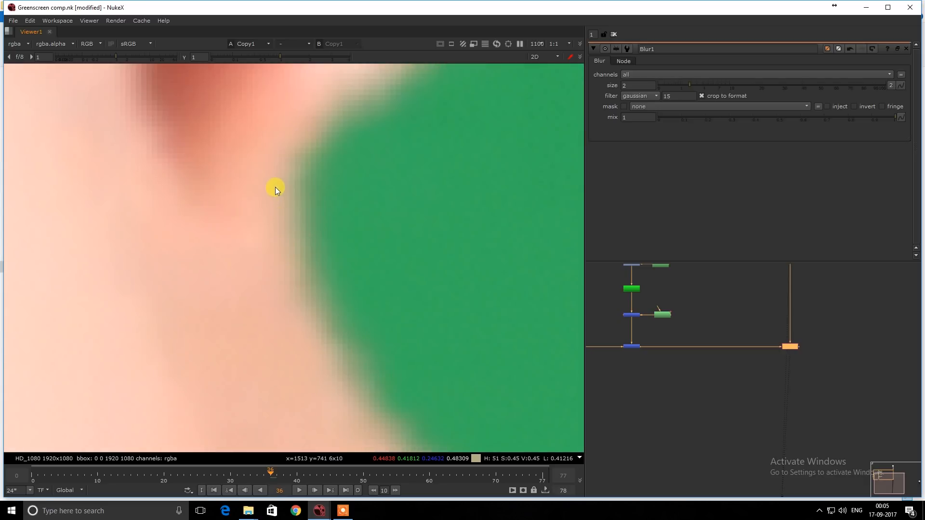
pyautogui.keyDown('ctrl'); pyautogui.moveTo(276, 187); pyautogui.dragTo(274, 209); pyautogui.keyUp('ctrl')
pyautogui.scroll(4, 275, 207)
pyautogui.moveTo(348, 212); pyautogui.dragTo(370, 211)
pyautogui.press('a')
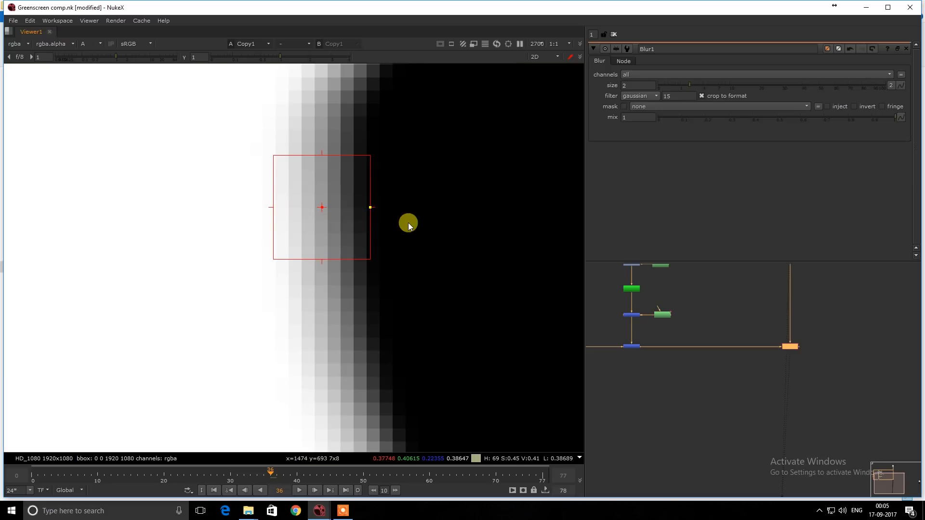
pyautogui.press('a')
pyautogui.scroll(-1, 397, 223)
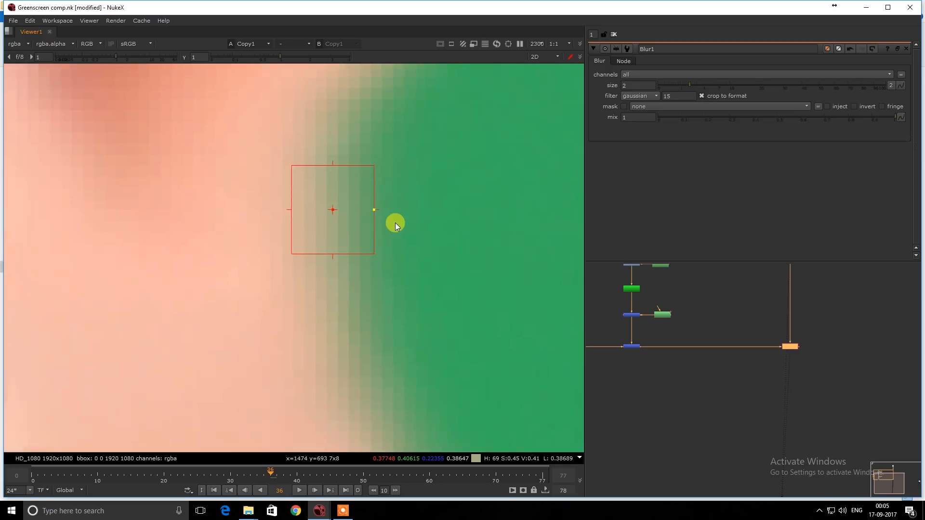
pyautogui.press('f')
pyautogui.scroll(1, 404, 230)
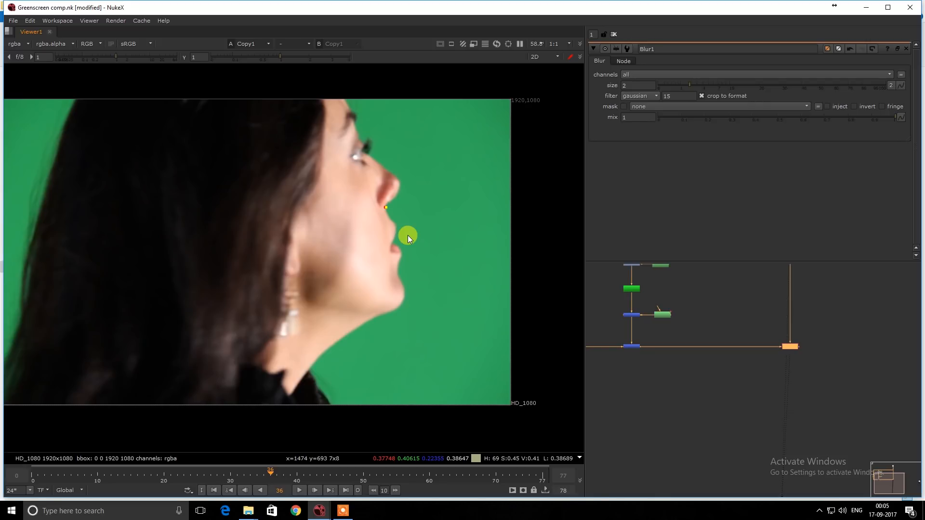
pyautogui.press('q')
pyautogui.rightClick(412, 133)
pyautogui.press('q')
# - Add a Premult node directly below the Copy node
pyautogui.scroll(-5, 752, 388)
pyautogui.moveTo(816, 391); pyautogui.dragTo(666, 352, button='middle')
pyautogui.press('space')
pyautogui.scroll(8, 563, 336)
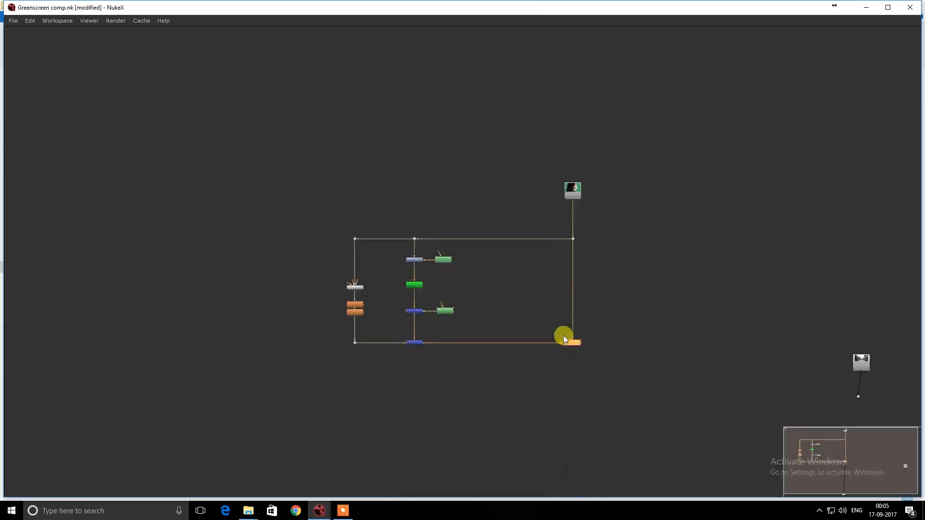
pyautogui.press('Tab')
pyautogui.write('prem')
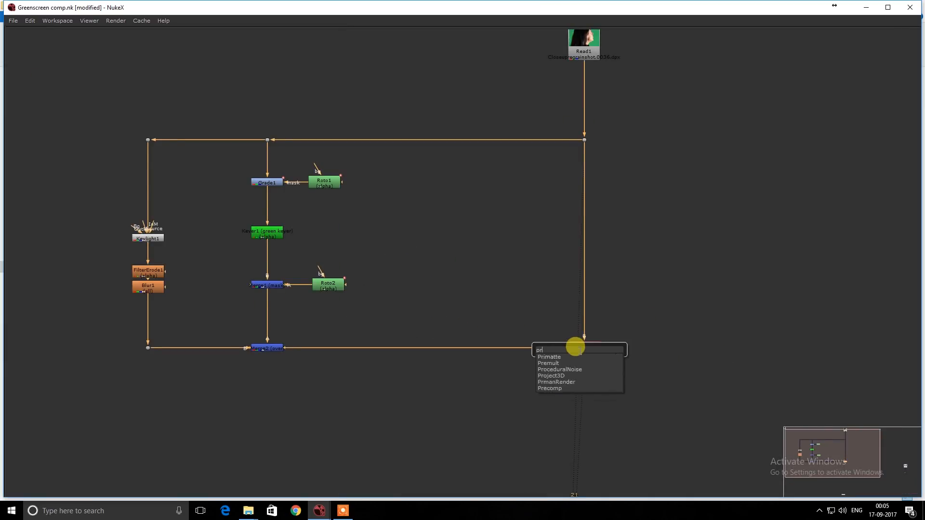
pyautogui.click(584, 357)
# - View the street photo in the viewer and add a Reformat node below its Read node
pyautogui.scroll(-5, 606, 337)
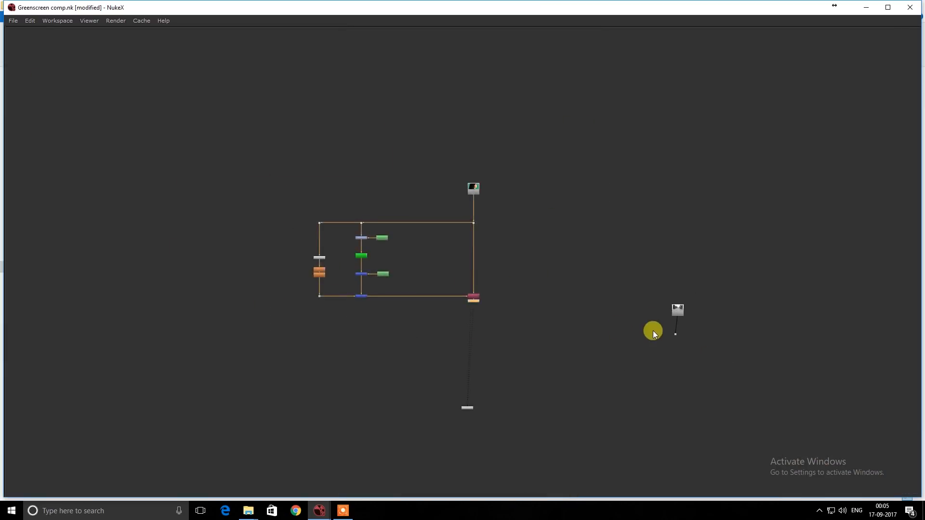
pyautogui.scroll(5, 653, 331)
pyautogui.moveTo(696, 326); pyautogui.dragTo(705, 264)
pyautogui.click(701, 270)
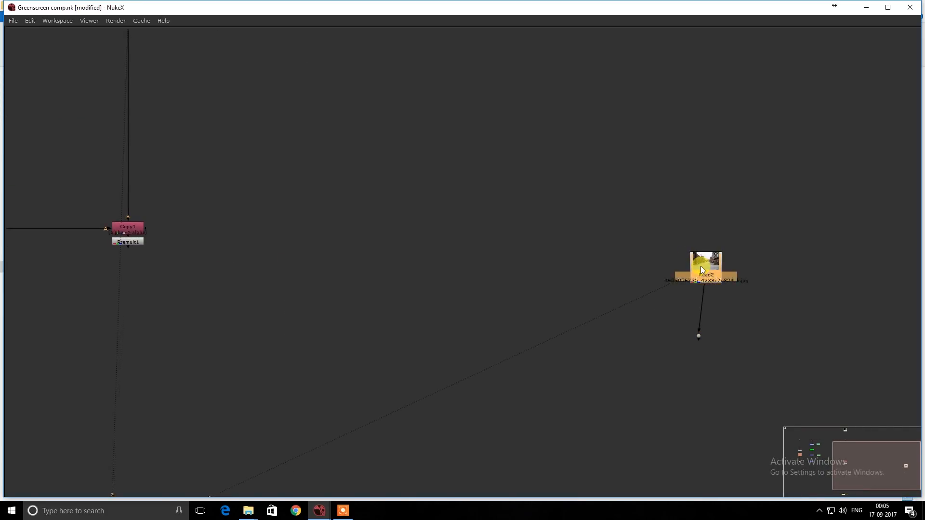
pyautogui.press('1')
pyautogui.press('space')
pyautogui.moveTo(745, 305); pyautogui.dragTo(771, 330, button='middle')
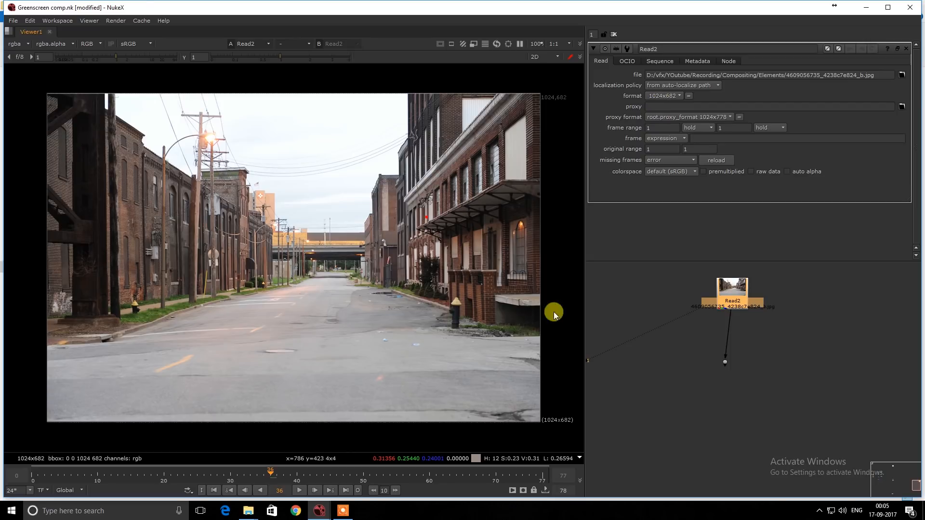
pyautogui.press('Tab')
pyautogui.write('reformat')
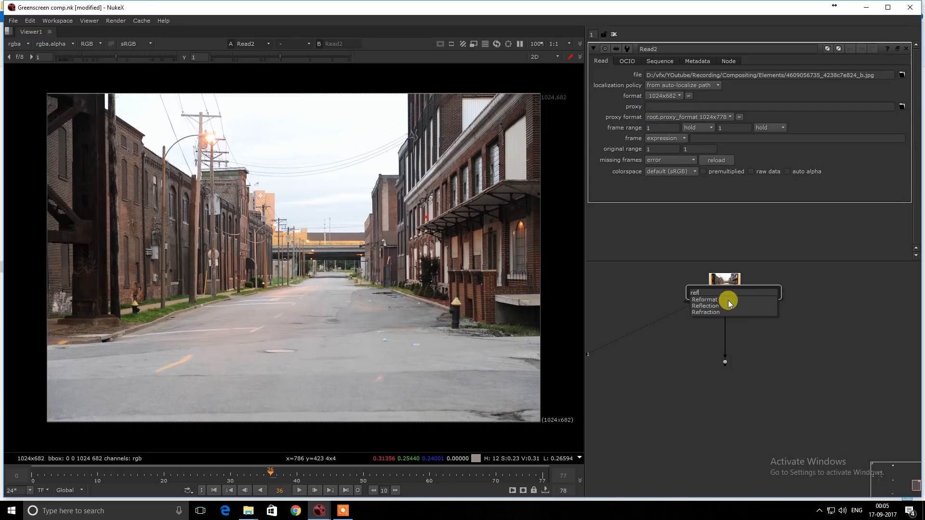
pyautogui.press('Return')
# - Add a Merge node with the over operation in the free space below the Premult
pyautogui.scroll(-5, 775, 342)
pyautogui.moveTo(776, 344); pyautogui.dragTo(915, 361, button='middle')
pyautogui.click(696, 368)
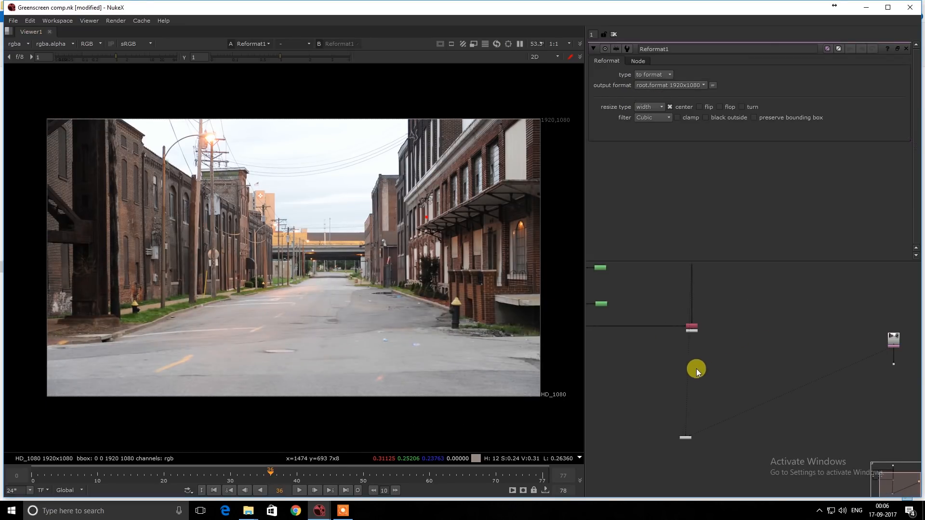
pyautogui.press('m')
pyautogui.scroll(4, 703, 362)
pyautogui.moveTo(751, 361); pyautogui.dragTo(843, 377)
pyautogui.moveTo(843, 377); pyautogui.dragTo(794, 373, button='middle')
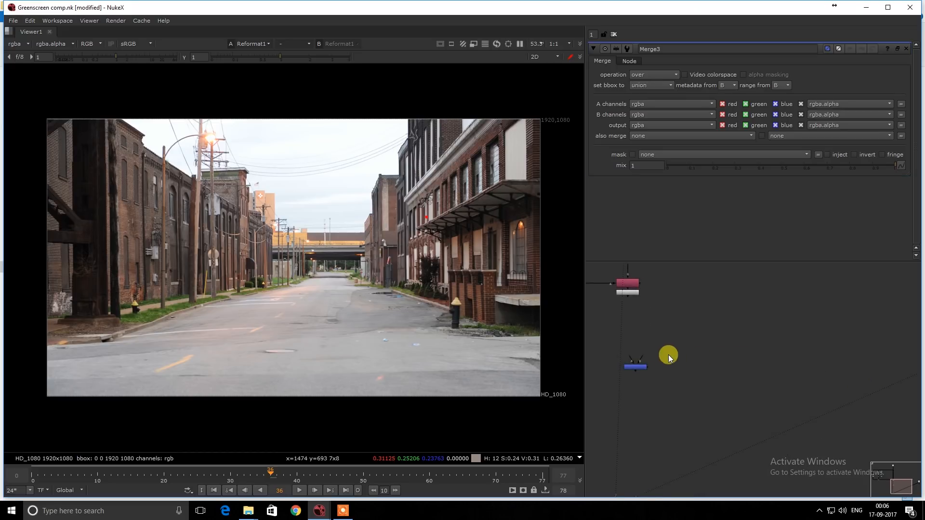
# - Connect the new Merge's B input to the street background and its A input to the Premult, and view the composite
pyautogui.scroll(-3, 704, 366)
pyautogui.moveTo(842, 363); pyautogui.dragTo(680, 368)
pyautogui.scroll(3, 703, 353)
pyautogui.moveTo(628, 333); pyautogui.dragTo(629, 312)
pyautogui.moveTo(612, 384); pyautogui.dragTo(691, 437)
pyautogui.press('1')
pyautogui.press('f')
pyautogui.press('g')
pyautogui.press('b')
pyautogui.press('b')
# - Add a Transform node below the Reformat, enlarge and reposition the street behind the woman, and hide the viewer overlay
pyautogui.scroll(-6, 766, 380)
pyautogui.moveTo(860, 380); pyautogui.dragTo(774, 376, button='middle')
pyautogui.scroll(1, 773, 376)
pyautogui.scroll(5, 774, 372)
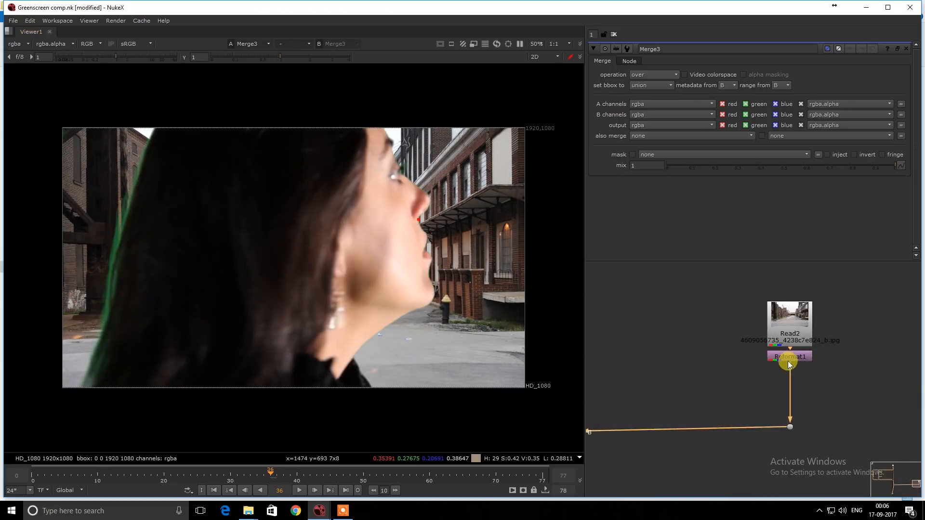
pyautogui.click(788, 361)
pyautogui.press('t')
pyautogui.moveTo(810, 99); pyautogui.dragTo(861, 112)
pyautogui.moveTo(278, 230); pyautogui.dragTo(198, 259)
pyautogui.press('o')
# - Insert a Defocus node below the background's Transform and set its defocus to 40
pyautogui.moveTo(721, 389); pyautogui.dragTo(701, 345, button='middle')
pyautogui.click(701, 345)
pyautogui.press('Tab')
pyautogui.write('def')
pyautogui.press('Return')
pyautogui.moveTo(736, 365); pyautogui.dragTo(790, 358)
pyautogui.click(646, 94)
pyautogui.doubleClick(644, 85)
pyautogui.press('Return')
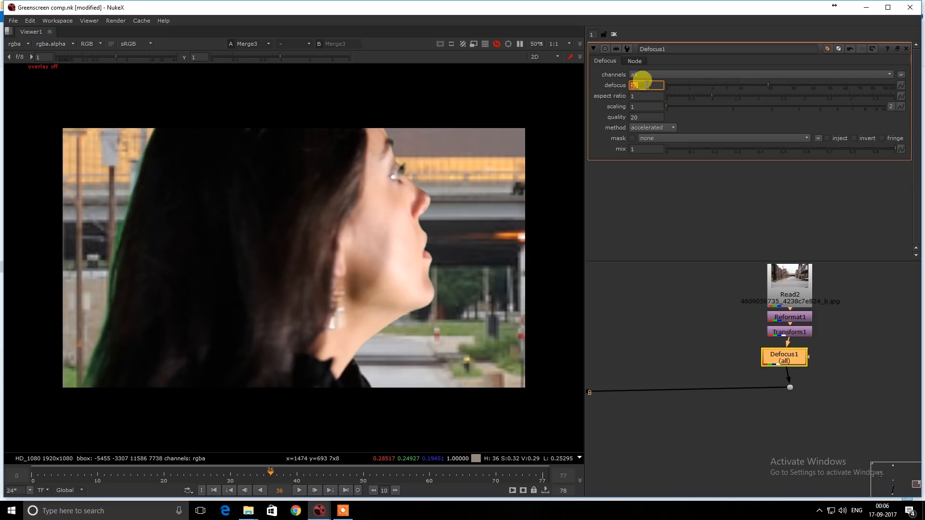
pyautogui.doubleClick(649, 85)
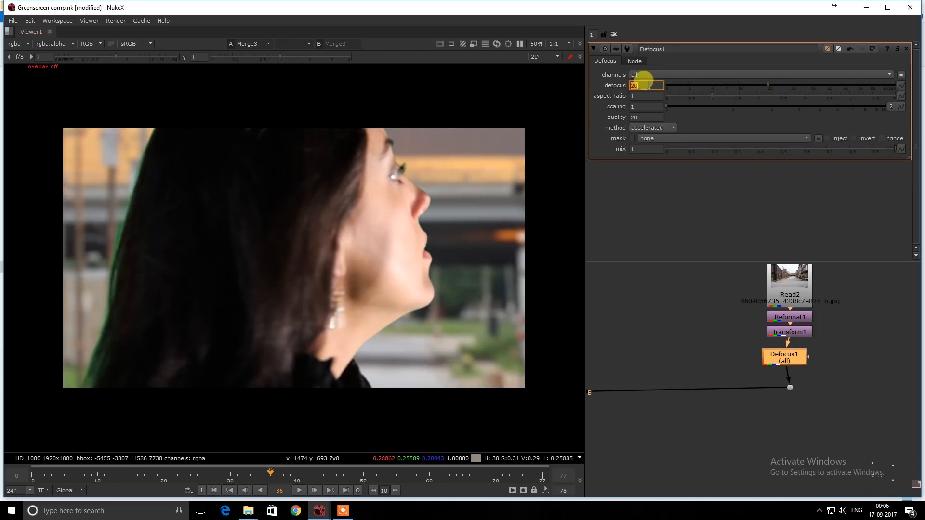
pyautogui.write('40')
pyautogui.press('Return')
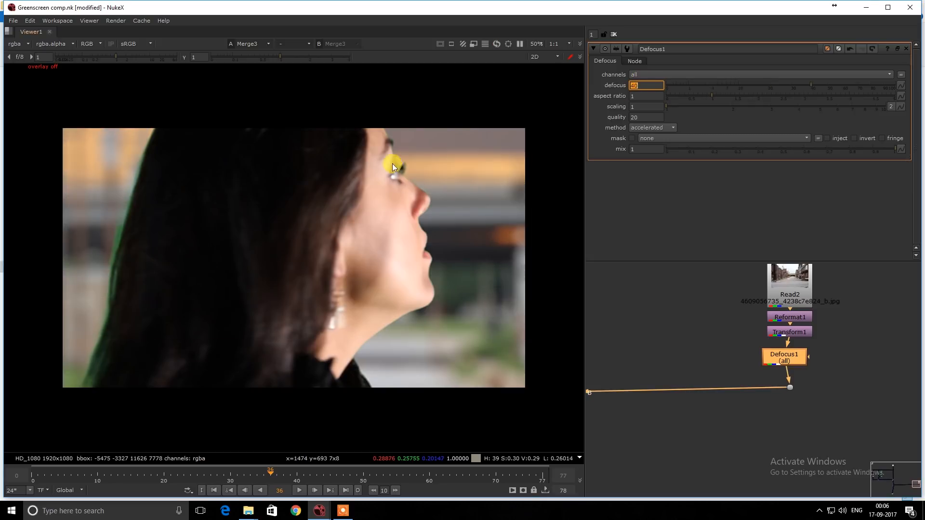
# - Examine the nose, lip, chin and hair edges of the composite over the defocused street at frame 36
pyautogui.press('y')
pyautogui.press('y')
pyautogui.scroll(-5, 796, 370)
pyautogui.moveTo(658, 355); pyautogui.dragTo(838, 353, button='middle')
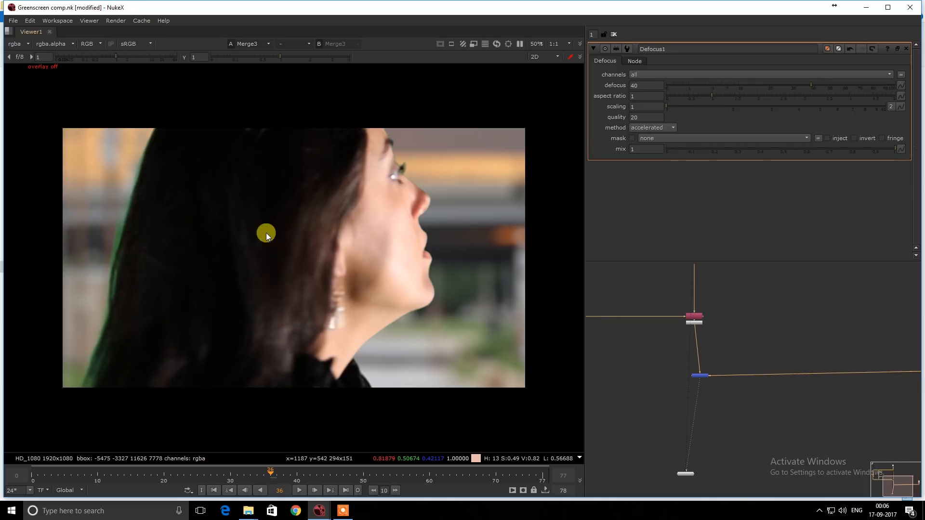
pyautogui.scroll(8, 433, 233)
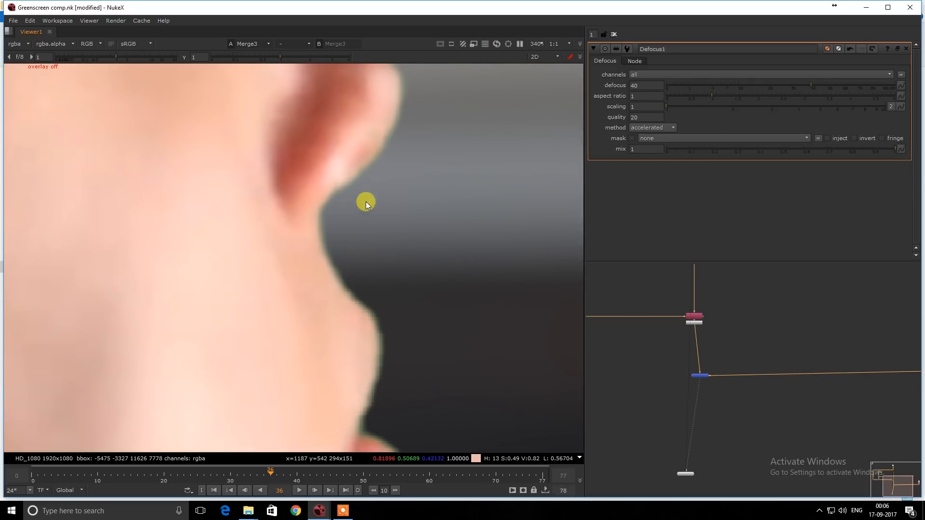
pyautogui.scroll(-5, 343, 270)
pyautogui.scroll(2, 359, 222)
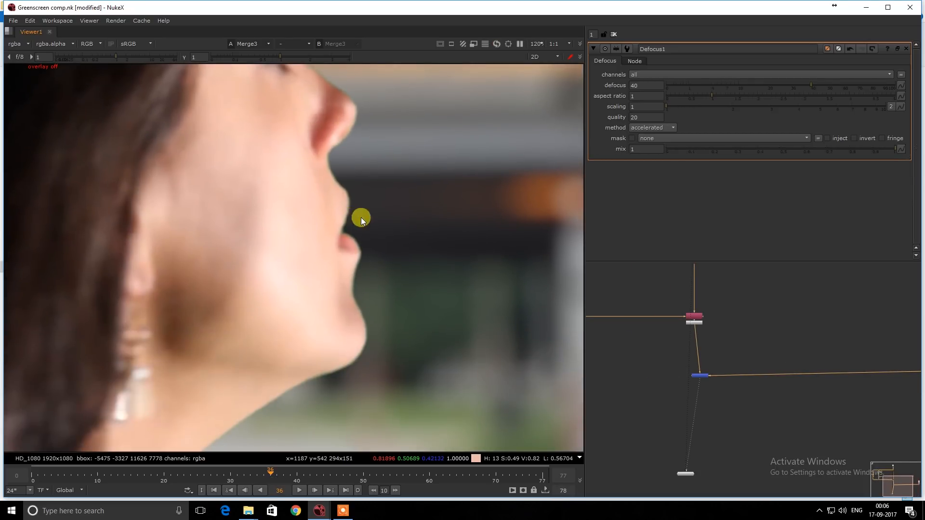
pyautogui.scroll(3, 332, 246)
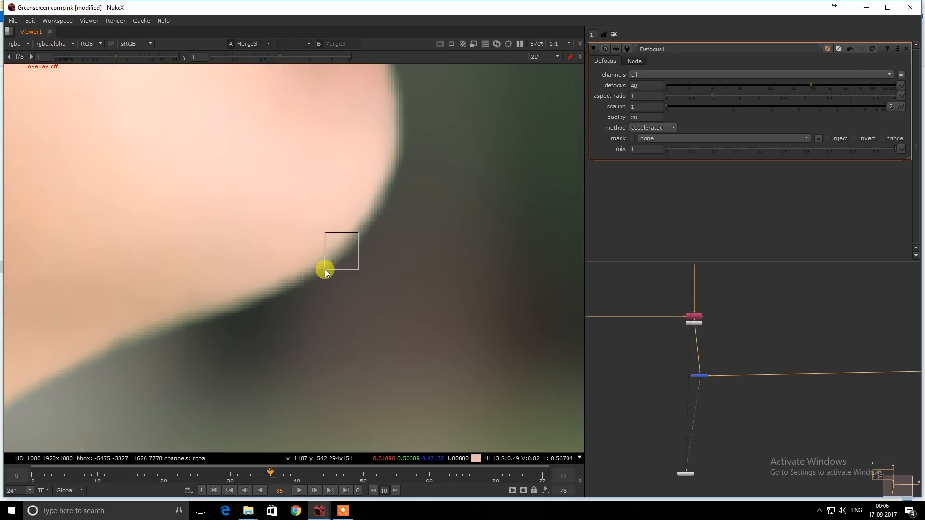
pyautogui.scroll(-5, 270, 265)
pyautogui.scroll(-1, 207, 304)
pyautogui.moveTo(181, 261); pyautogui.dragTo(356, 264, button='middle')
pyautogui.scroll(2, 215, 284)
pyautogui.moveTo(270, 208); pyautogui.dragTo(199, 297)
pyautogui.scroll(-1, 217, 246)
pyautogui.scroll(-2, 219, 247)
pyautogui.press('y')
pyautogui.press('y')
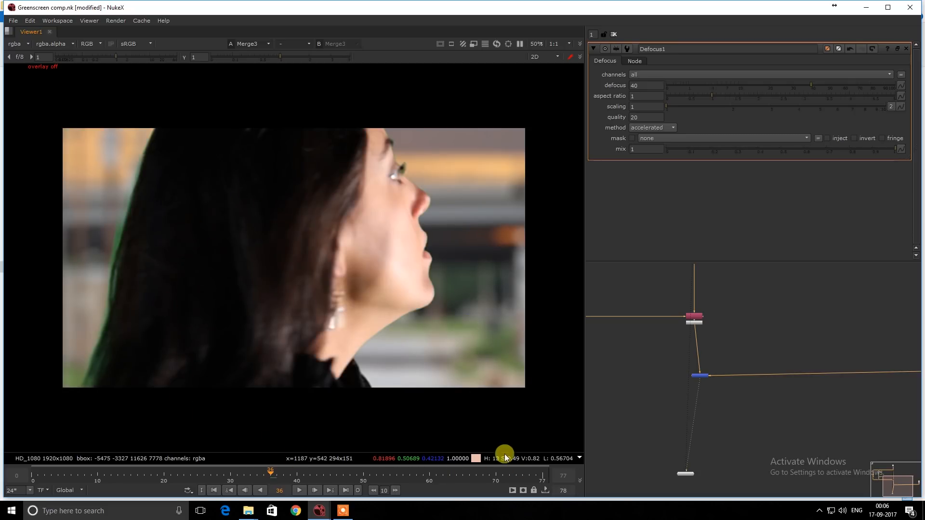
# - Go to frame 77 and compare the alpha and RGB hair detail at the Merge combining the Keylight and hair mattes
pyautogui.click(543, 475)
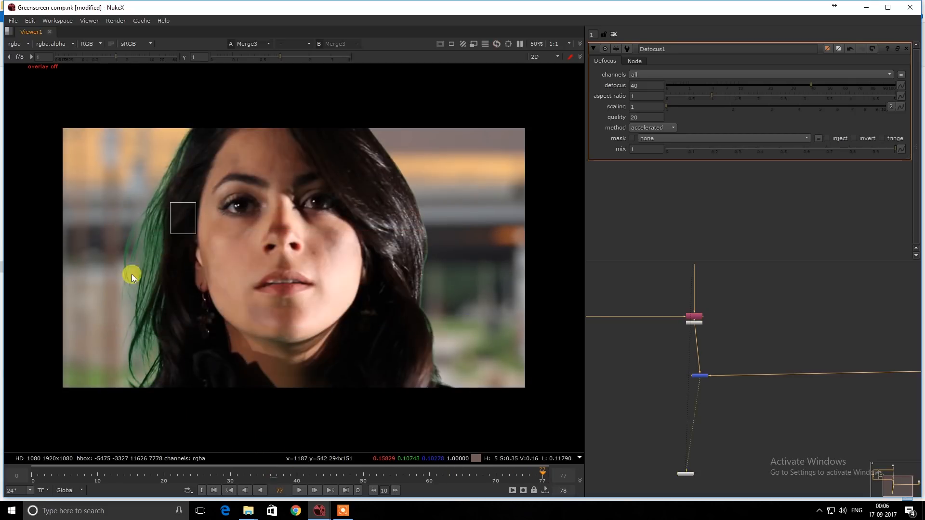
pyautogui.scroll(-3, 891, 433)
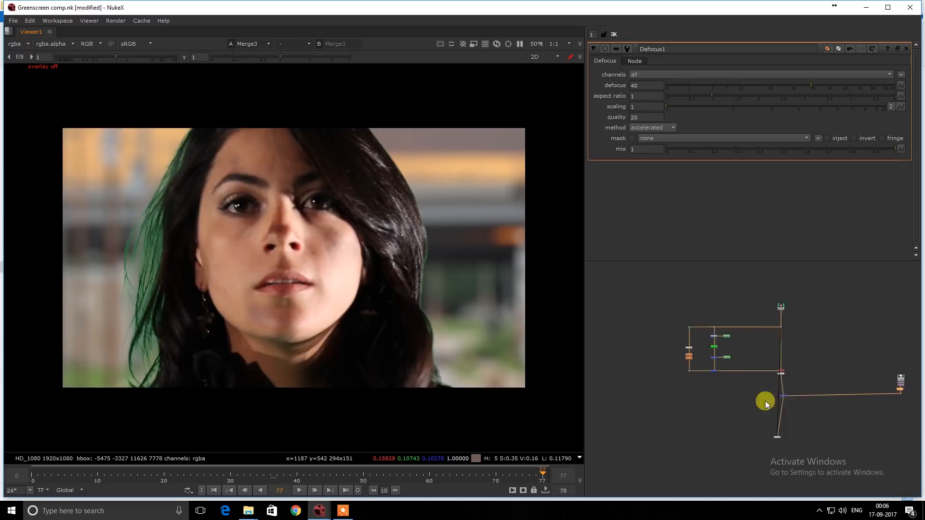
pyautogui.scroll(2, 765, 400)
pyautogui.moveTo(730, 355); pyautogui.dragTo(688, 398)
pyautogui.press('1')
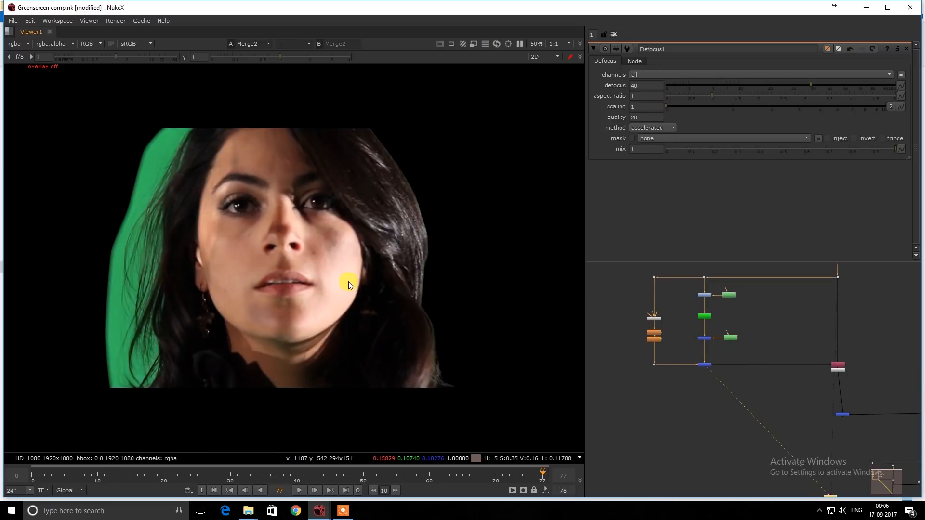
pyautogui.press('a')
pyautogui.scroll(4, 134, 255)
pyautogui.press('a')
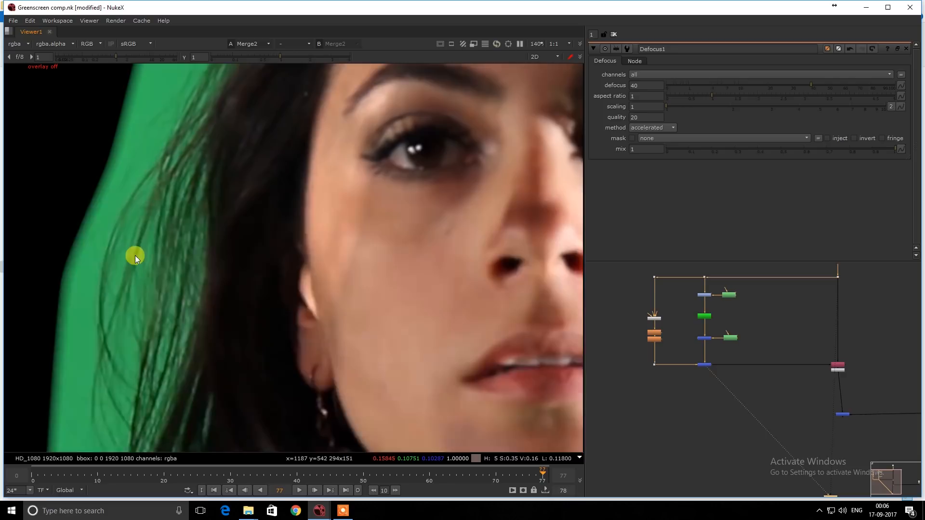
pyautogui.press('a')
# - Return to the final Merge over the street and examine the hair edges on both sides in RGB and single channels
pyautogui.middleClick(804, 363)
pyautogui.scroll(5, 775, 364)
pyautogui.click(718, 352)
pyautogui.press('1')
pyautogui.click(722, 427)
pyautogui.press('1')
pyautogui.press('a')
pyautogui.scroll(-4, 337, 288)
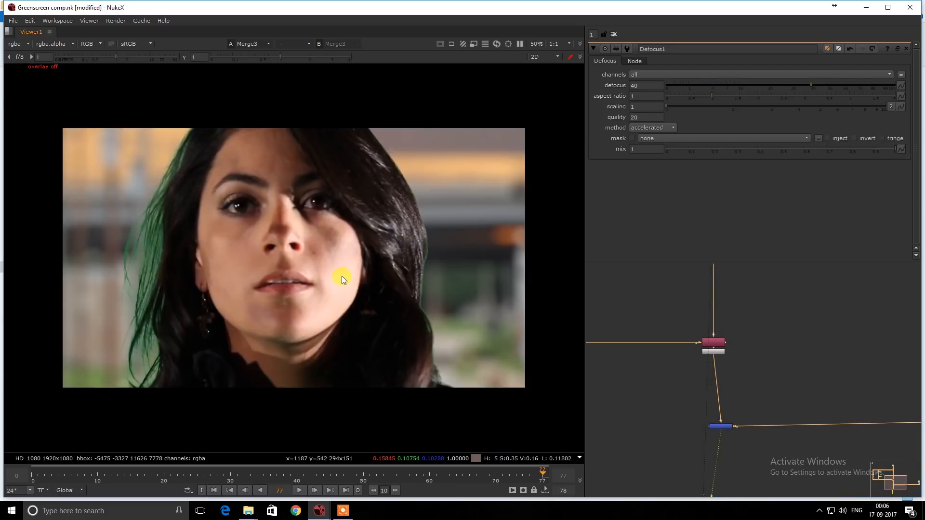
pyautogui.scroll(6, 448, 229)
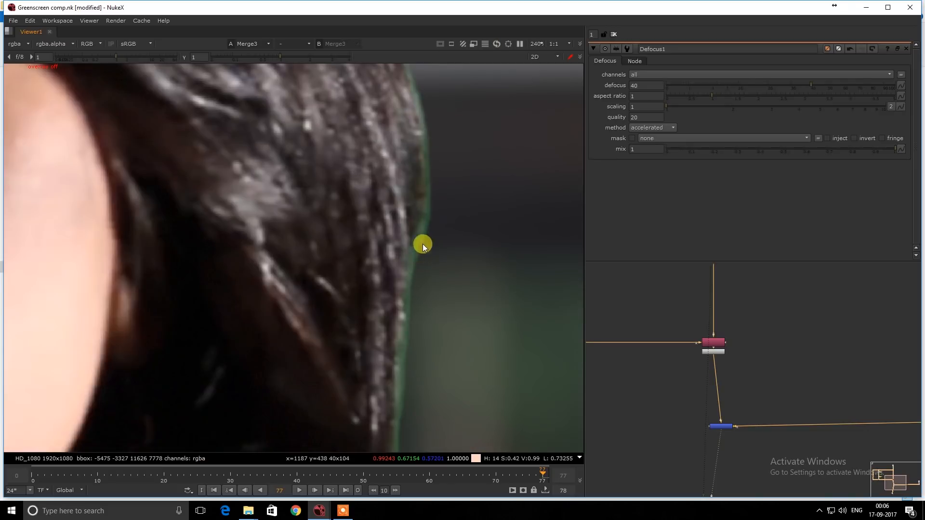
pyautogui.scroll(-5, 407, 267)
pyautogui.moveTo(163, 250); pyautogui.dragTo(404, 239, button='middle')
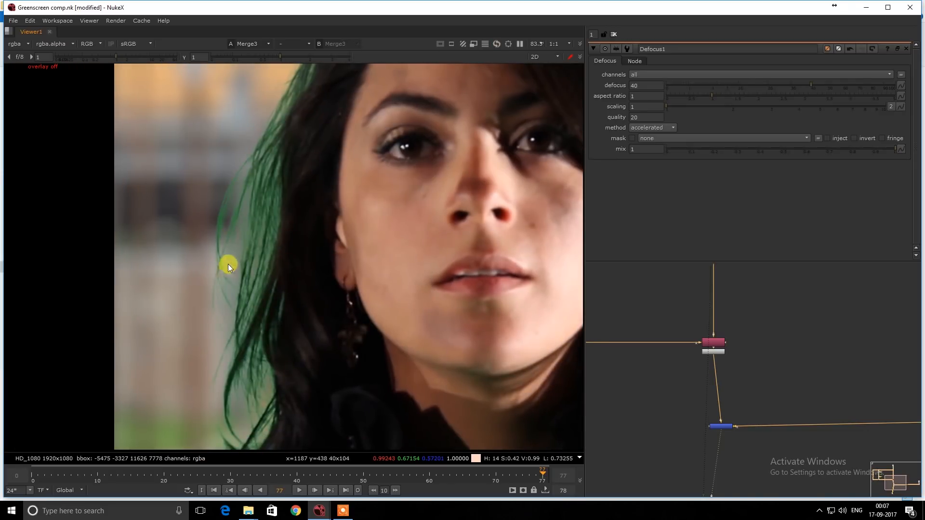
pyautogui.press('f')
pyautogui.press('r')
pyautogui.press('g')
pyautogui.press('g')
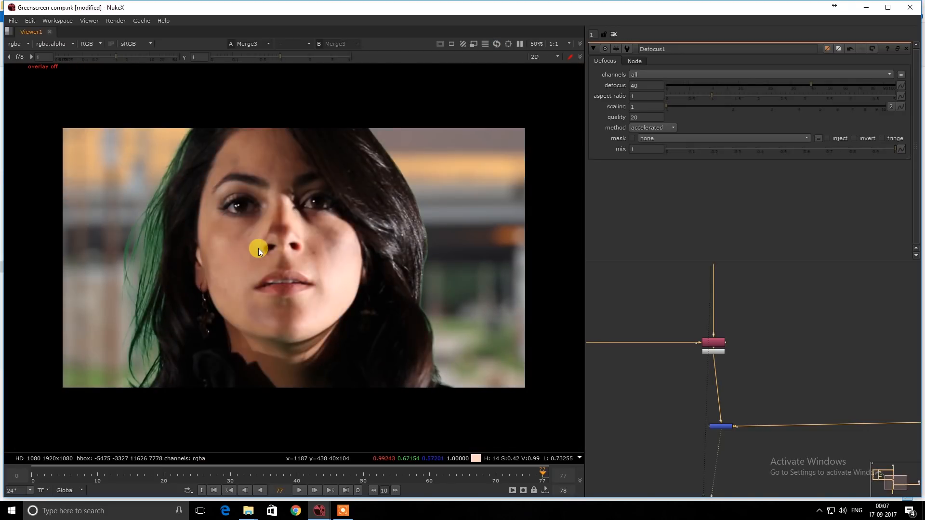
# - View the alpha of the Merge combining the Keylight and hair mattes at frame 77
pyautogui.moveTo(645, 334); pyautogui.dragTo(849, 335, button='middle')
pyautogui.click(698, 344)
pyautogui.press('1')
pyautogui.click(674, 383)
pyautogui.press('a')
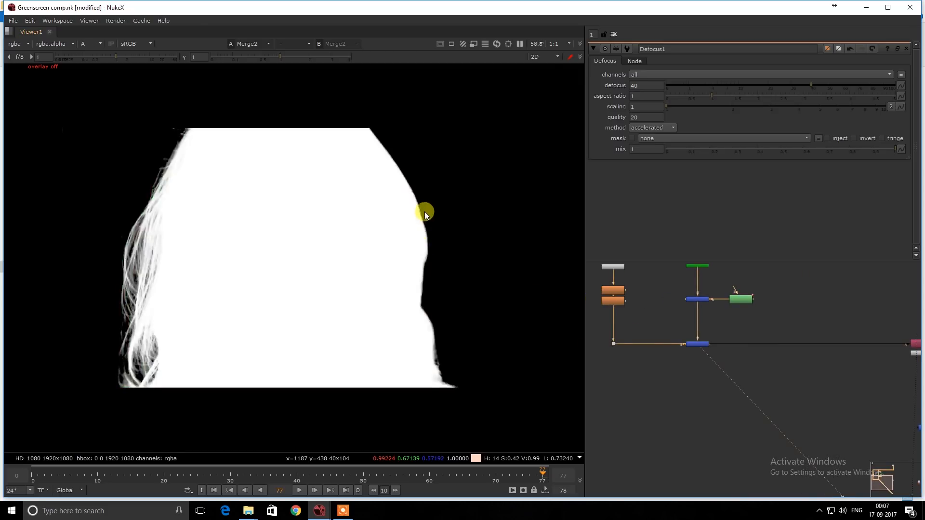
# - Examine the alpha edge of the hair at close range, then return to the fitted RGB view
pyautogui.scroll(8, 419, 214)
pyautogui.scroll(3, 412, 217)
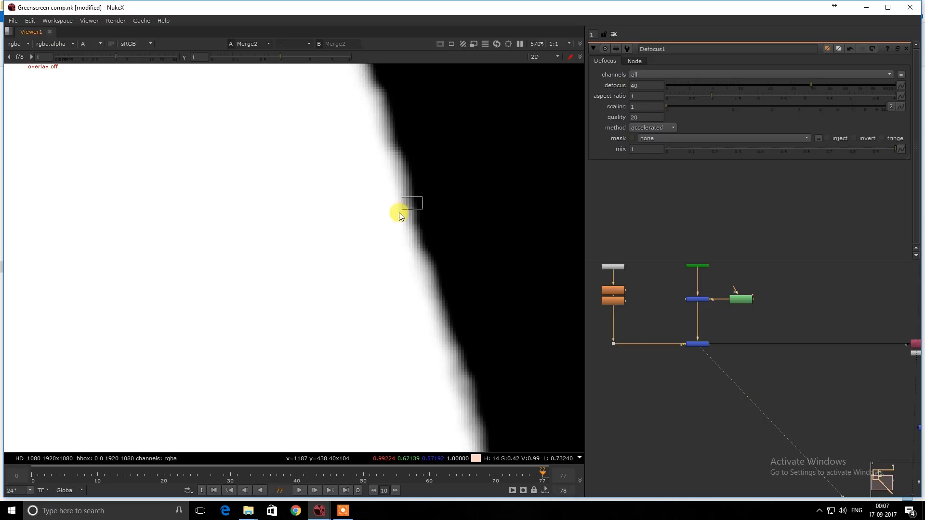
pyautogui.press('f')
pyautogui.press('a')
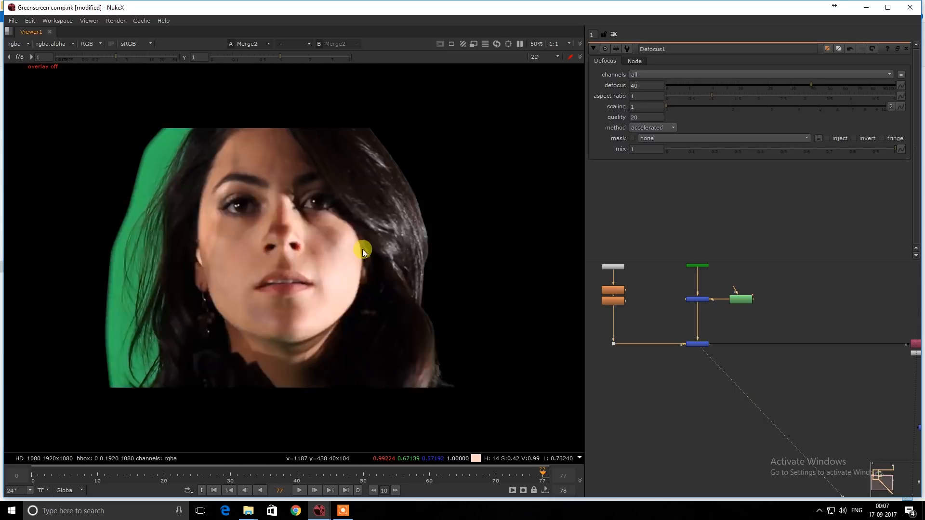
# - View the final Merge over the defocused street and examine the green spill in the hair
pyautogui.scroll(-2, 692, 326)
pyautogui.scroll(-7, 692, 326)
pyautogui.scroll(9, 723, 331)
pyautogui.moveTo(681, 341); pyautogui.dragTo(745, 388)
pyautogui.press('1')
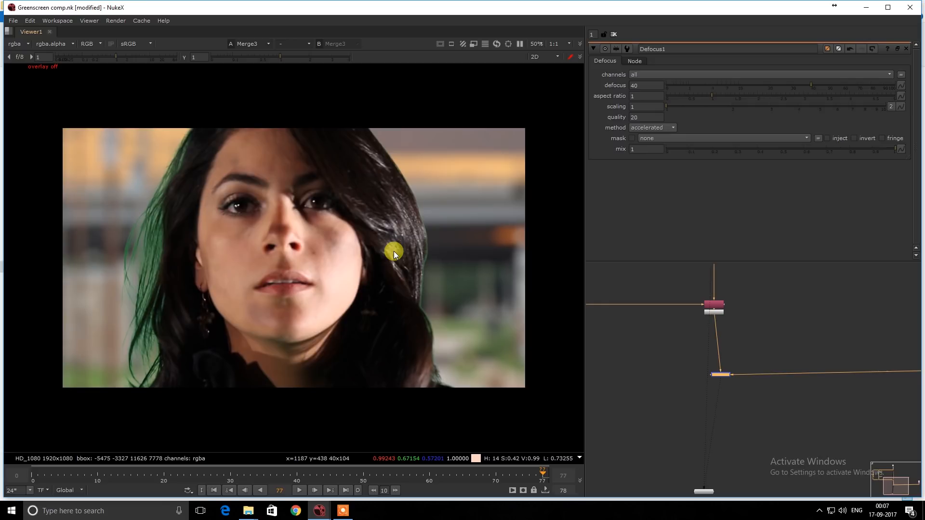
pyautogui.moveTo(214, 257); pyautogui.dragTo(311, 244, button='middle')
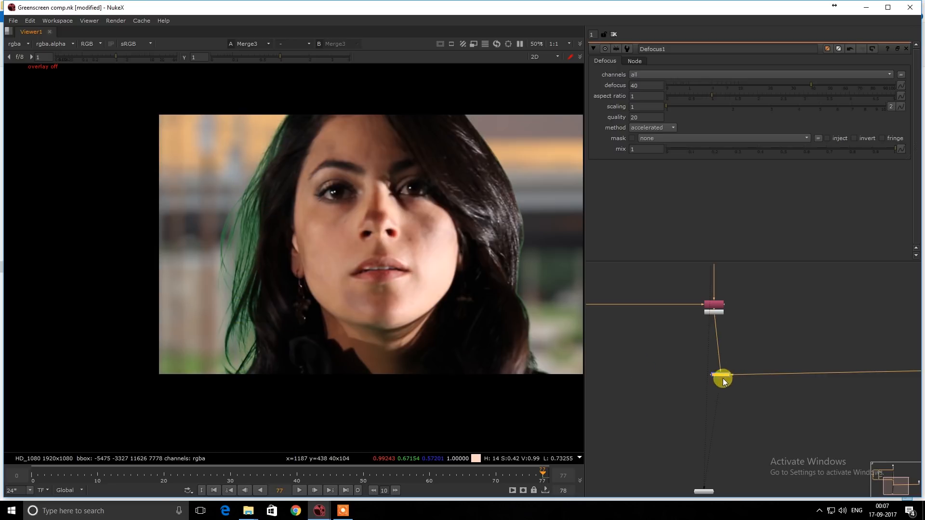
# - Insert a PxF_KillSpill node into the plate's main pipe, between the Dot and Copy1
pyautogui.scroll(-3, 719, 386)
pyautogui.moveTo(762, 378); pyautogui.dragTo(718, 370, button='middle')
pyautogui.scroll(5, 816, 375)
pyautogui.click(843, 343)
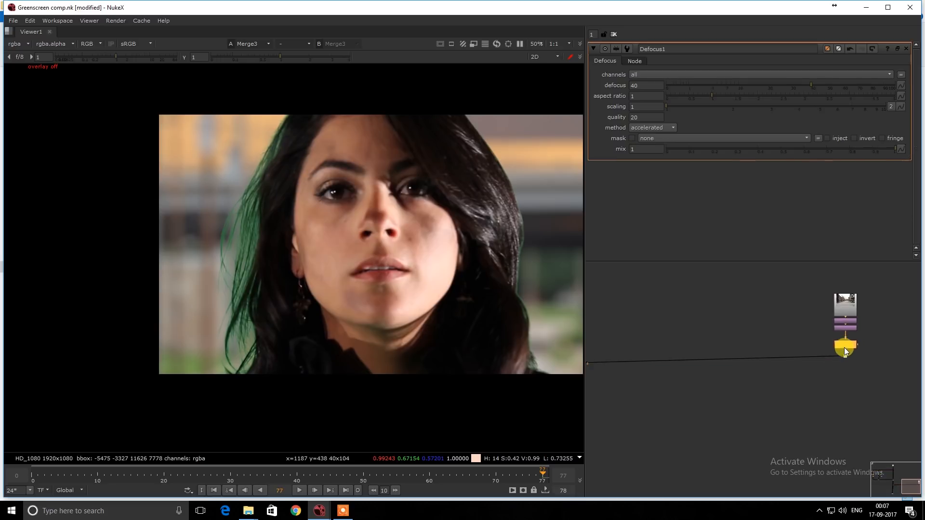
pyautogui.scroll(-3, 844, 348)
pyautogui.click(733, 288)
pyautogui.scroll(3, 732, 296)
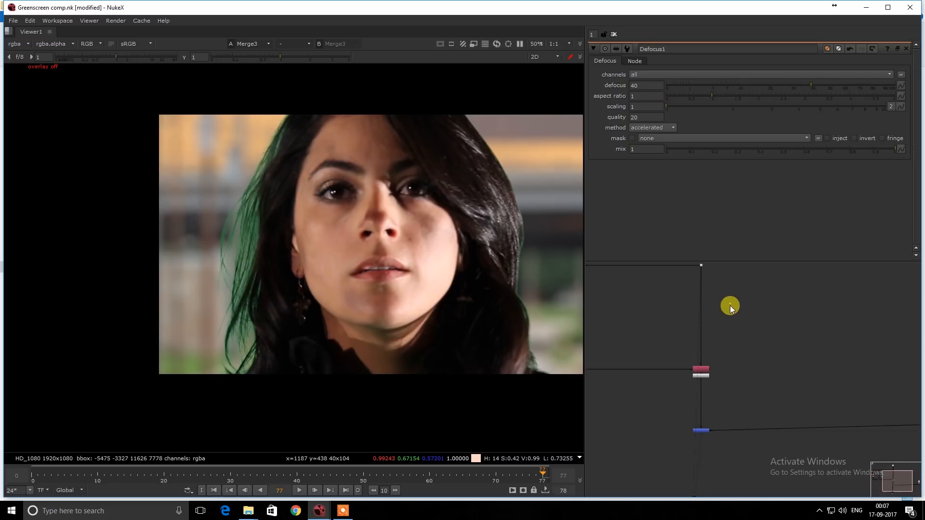
pyautogui.moveTo(297, 183); pyautogui.dragTo(205, 267)
pyautogui.rightClick(738, 302)
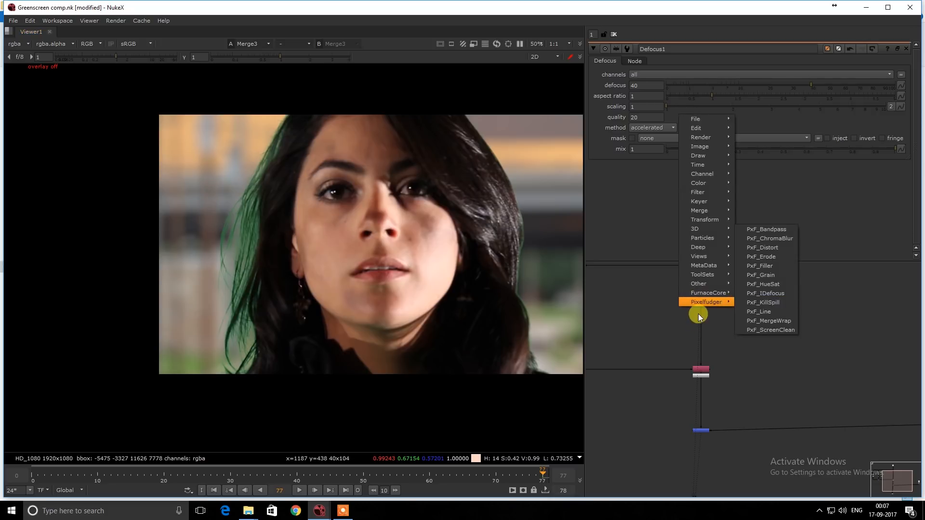
pyautogui.click(757, 304)
pyautogui.moveTo(689, 313); pyautogui.dragTo(661, 311)
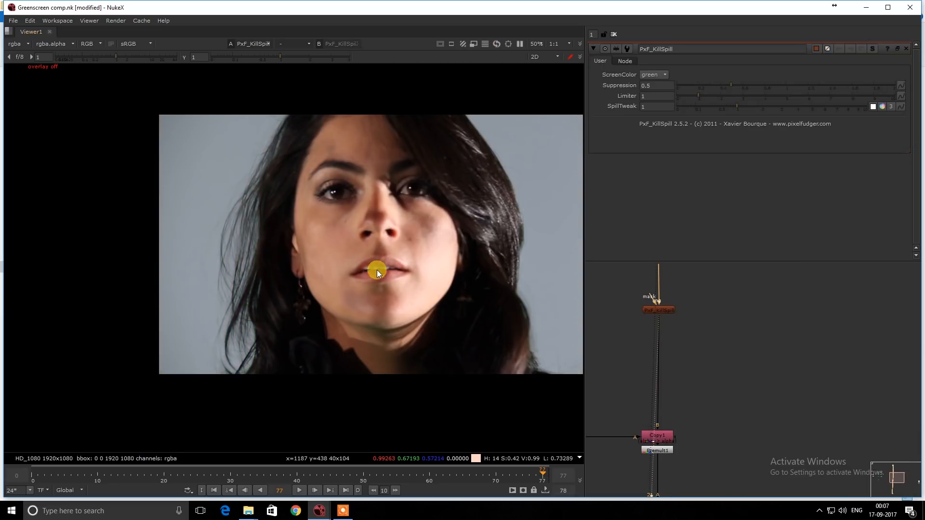
pyautogui.moveTo(664, 307); pyautogui.dragTo(758, 344, button='middle')
pyautogui.moveTo(804, 315); pyautogui.dragTo(707, 371)
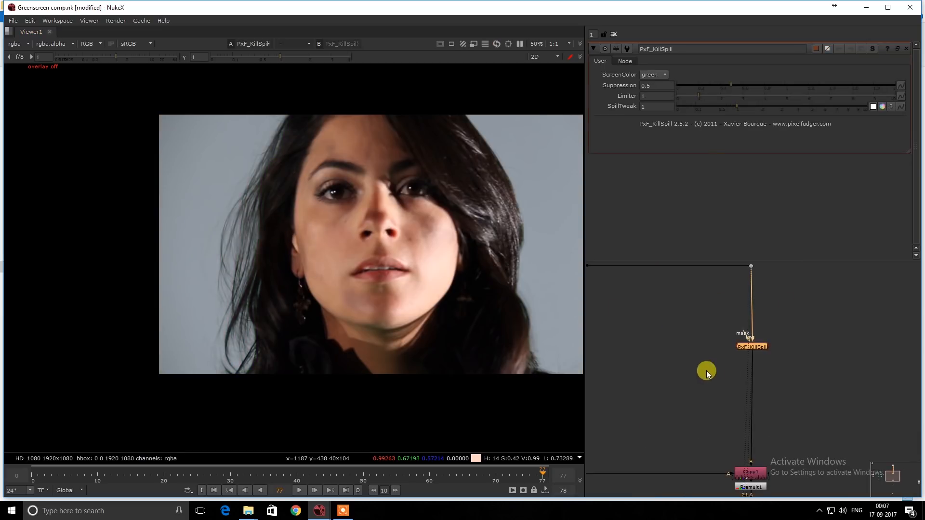
# - Toggle PxF_KillSpill off and on to compare the skin around the cheek, nose and eyes
pyautogui.moveTo(426, 241); pyautogui.dragTo(400, 253, button='middle')
pyautogui.press('d')
pyautogui.press('d')
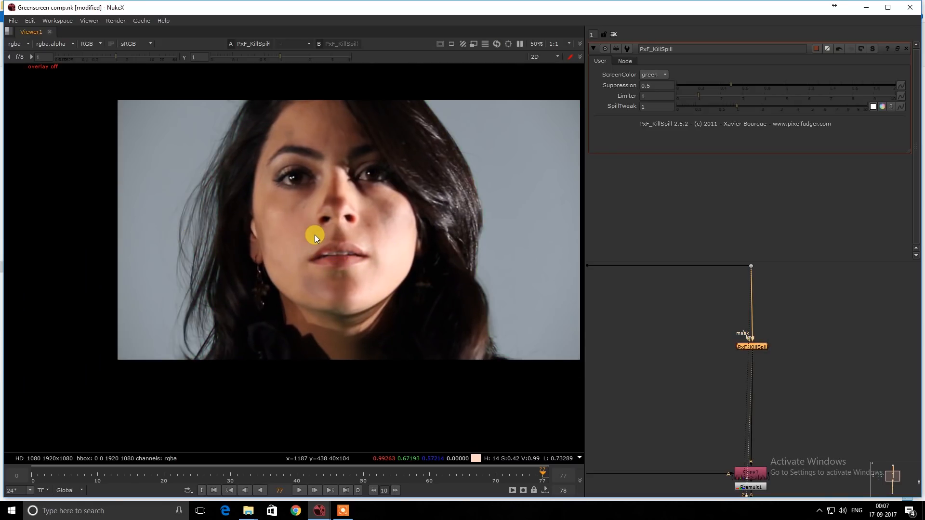
pyautogui.scroll(8, 412, 201)
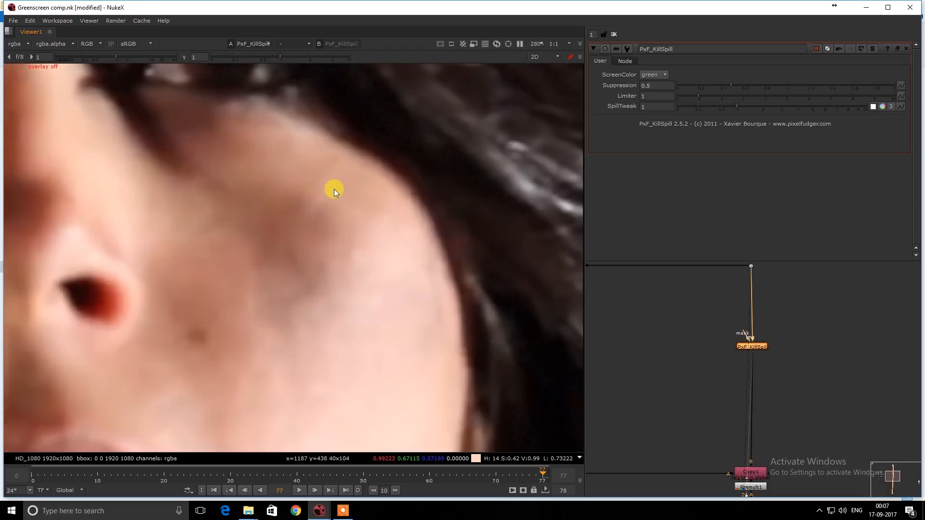
pyautogui.moveTo(373, 203); pyautogui.dragTo(309, 261, button='middle')
pyautogui.press('d')
pyautogui.press('d')
pyautogui.press('d')
pyautogui.scroll(-4, 354, 267)
pyautogui.press('d')
pyautogui.press('d')
pyautogui.press('d')
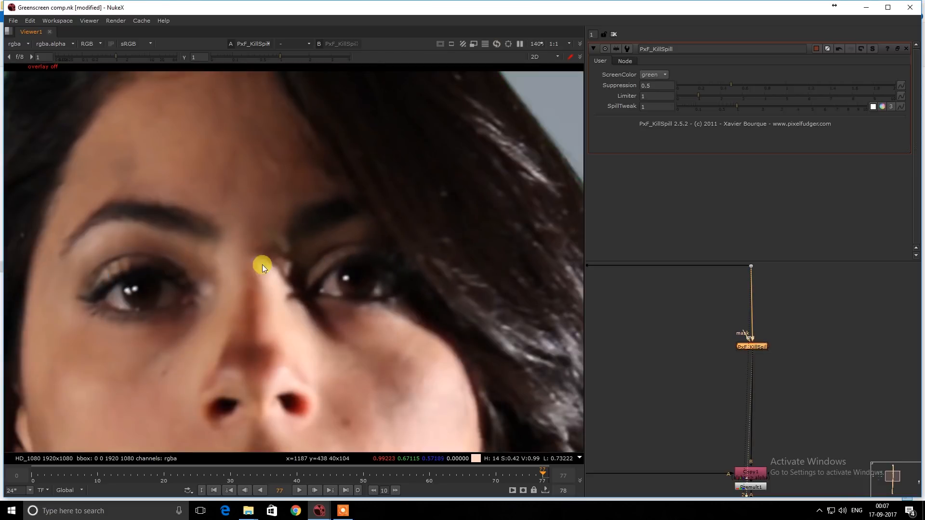
# - Compare the loose hair strands beside the ear with PxF_KillSpill off and on
pyautogui.moveTo(237, 286); pyautogui.dragTo(418, 230, button='middle')
pyautogui.press('d')
pyautogui.press('d')
pyautogui.moveTo(161, 307); pyautogui.dragTo(449, 222, button='middle')
pyautogui.press('d')
pyautogui.press('d')
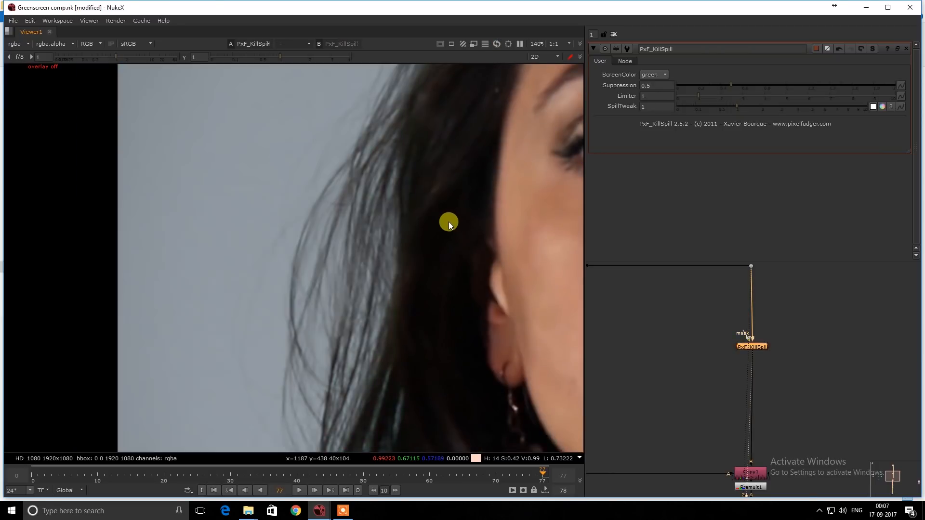
# - View the despilled, premultiplied hair at the Premult node
pyautogui.scroll(-5, 874, 385)
pyautogui.moveTo(839, 417); pyautogui.dragTo(817, 377, button='middle')
pyautogui.scroll(4, 816, 378)
pyautogui.click(792, 395)
pyautogui.press('1')
pyautogui.click(866, 419)
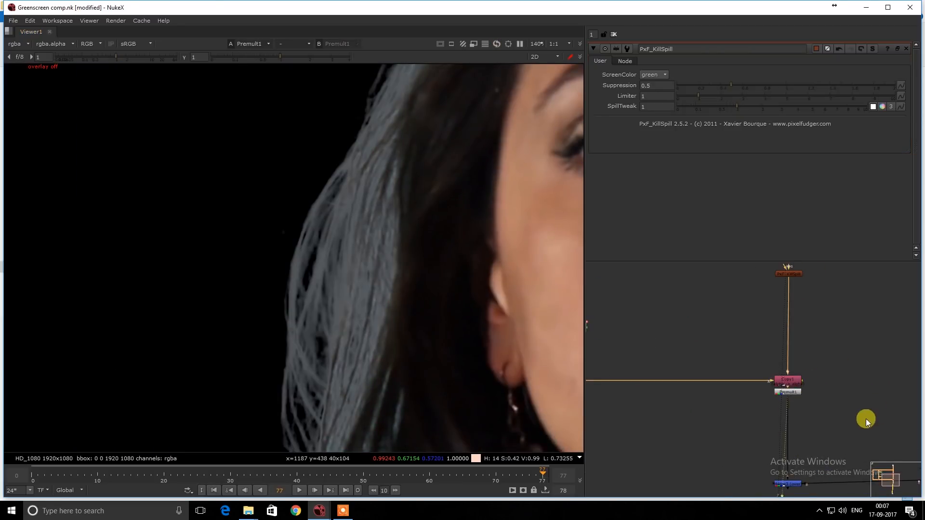
# - View the final Merge over the street and toggle PxF_KillSpill to compare the hair edges
pyautogui.moveTo(866, 419); pyautogui.dragTo(808, 333, button='middle')
pyautogui.click(738, 398)
pyautogui.press('1')
pyautogui.press('f')
pyautogui.moveTo(204, 207); pyautogui.dragTo(63, 346)
pyautogui.moveTo(851, 335); pyautogui.dragTo(847, 409, button='middle')
pyautogui.moveTo(755, 347); pyautogui.dragTo(773, 413, button='middle')
pyautogui.moveTo(681, 287); pyautogui.dragTo(801, 366)
pyautogui.press('d')
pyautogui.press('d')
pyautogui.scroll(7, 131, 245)
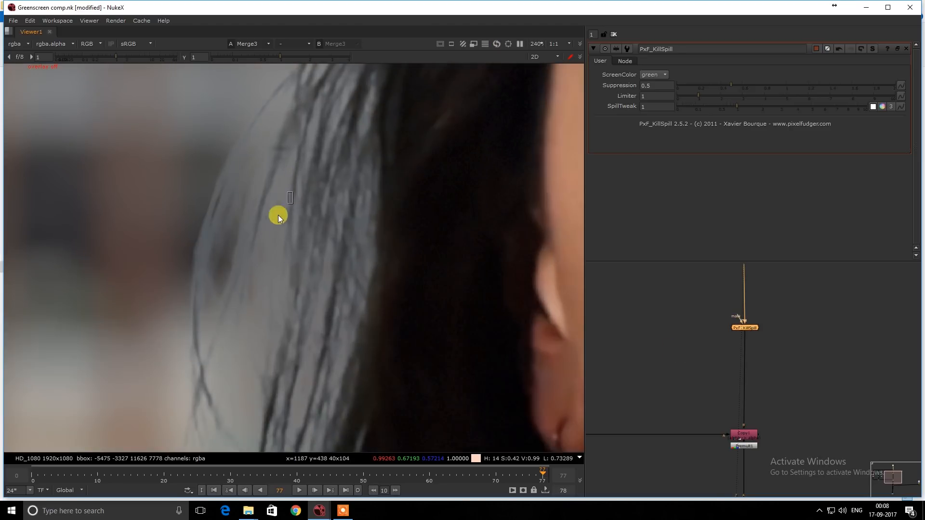
pyautogui.scroll(-7, 233, 271)
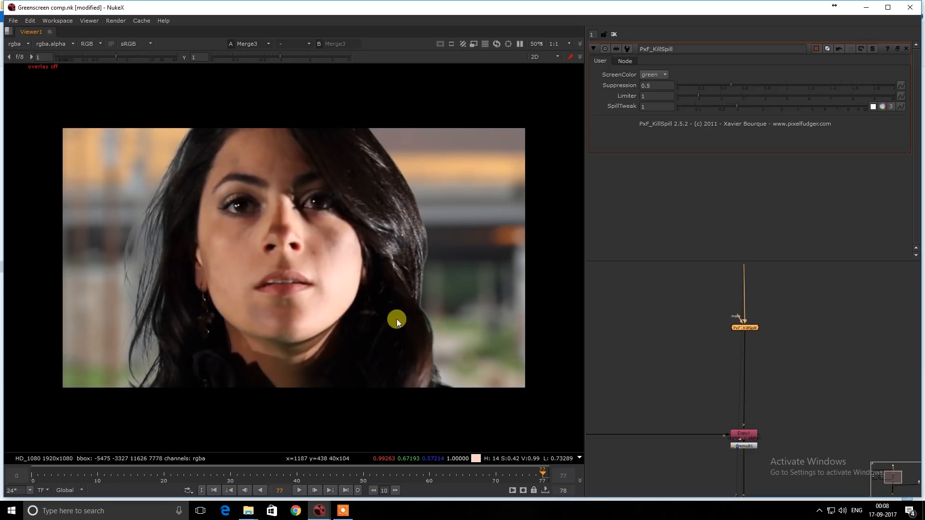
# - Add a new Keylight node fed from the plate's Dot above PxF_KillSpill
pyautogui.scroll(-7, 744, 362)
pyautogui.scroll(5, 771, 362)
pyautogui.click(745, 363)
pyautogui.press('Tab')
pyautogui.write('key')
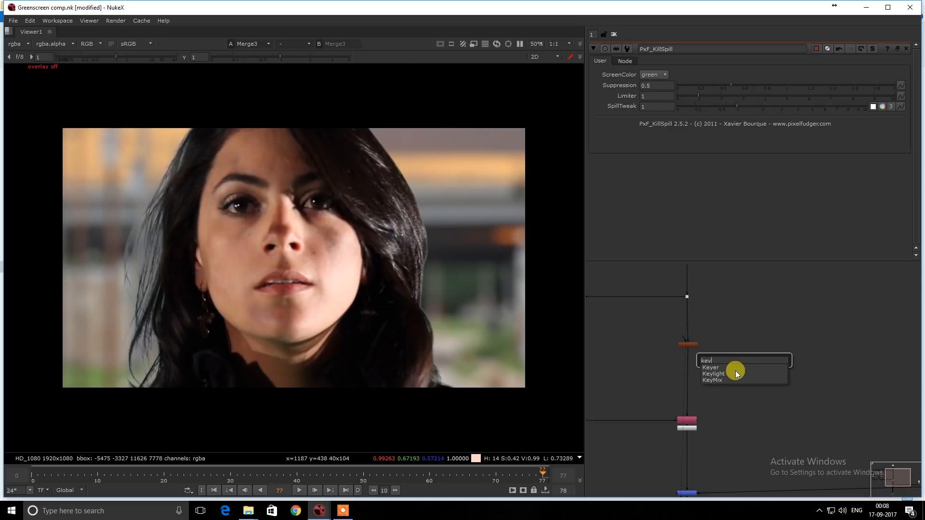
pyautogui.click(736, 373)
pyautogui.moveTo(744, 355); pyautogui.dragTo(695, 306)
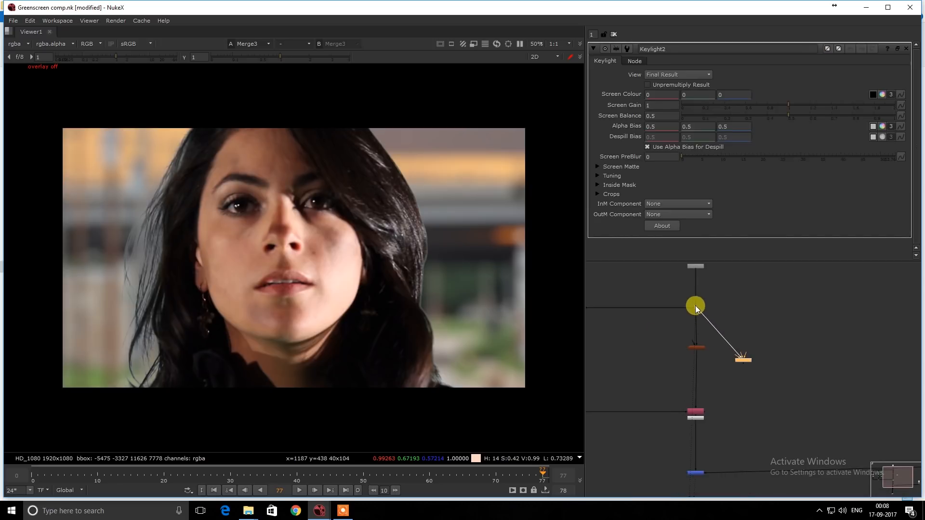
pyautogui.moveTo(743, 360); pyautogui.dragTo(753, 368)
# - Add a Dot to bend the new Keylight's input line, and move the Premult further below Copy1
pyautogui.click(745, 351)
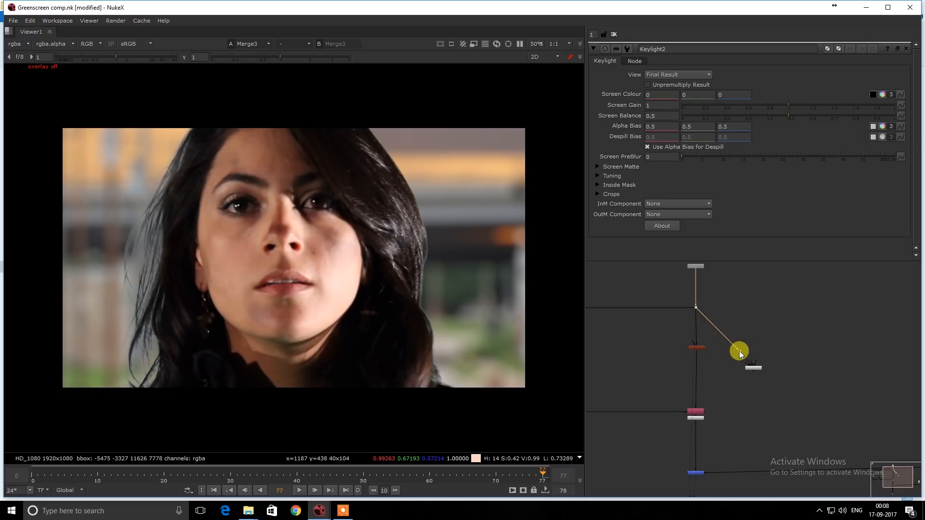
pyautogui.keyDown('ctrl'); pyautogui.moveTo(740, 353); pyautogui.dragTo(757, 309); pyautogui.keyUp('ctrl')
pyautogui.moveTo(694, 419); pyautogui.dragTo(708, 400, button='middle')
pyautogui.scroll(2, 708, 401)
pyautogui.moveTo(713, 400); pyautogui.dragTo(715, 427)
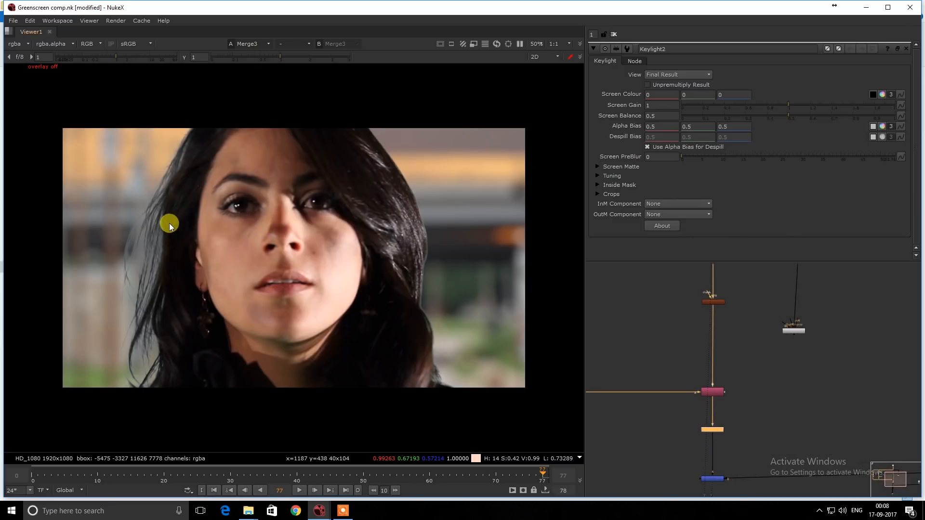
pyautogui.moveTo(197, 193); pyautogui.dragTo(99, 282)
pyautogui.moveTo(168, 248); pyautogui.dragTo(223, 210, button='middle')
pyautogui.moveTo(219, 182)
pyautogui.mouseDown()
pyautogui.moveTo(184, 229)
pyautogui.moveTo(169, 271)
pyautogui.mouseUp()
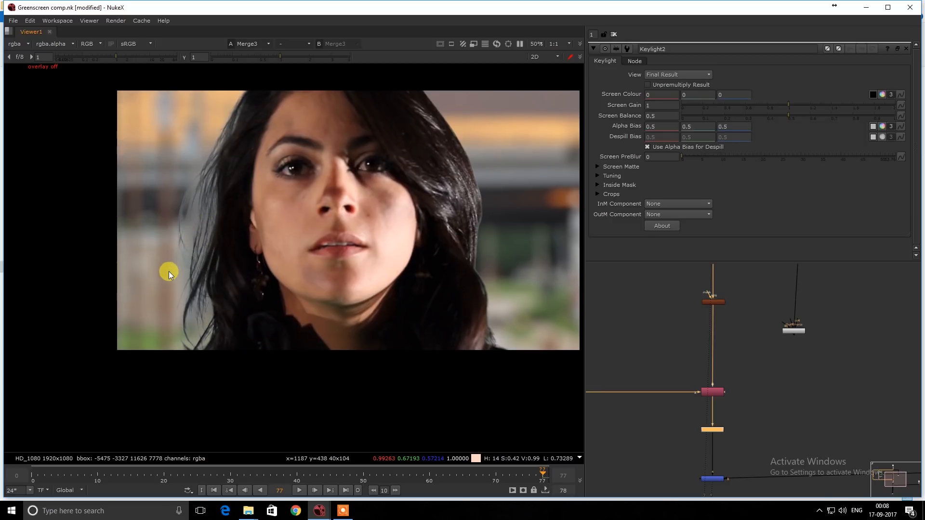
# - View the new Keylight and sample the green backing beside the hair as its Screen Colour
pyautogui.click(774, 343)
pyautogui.press('1')
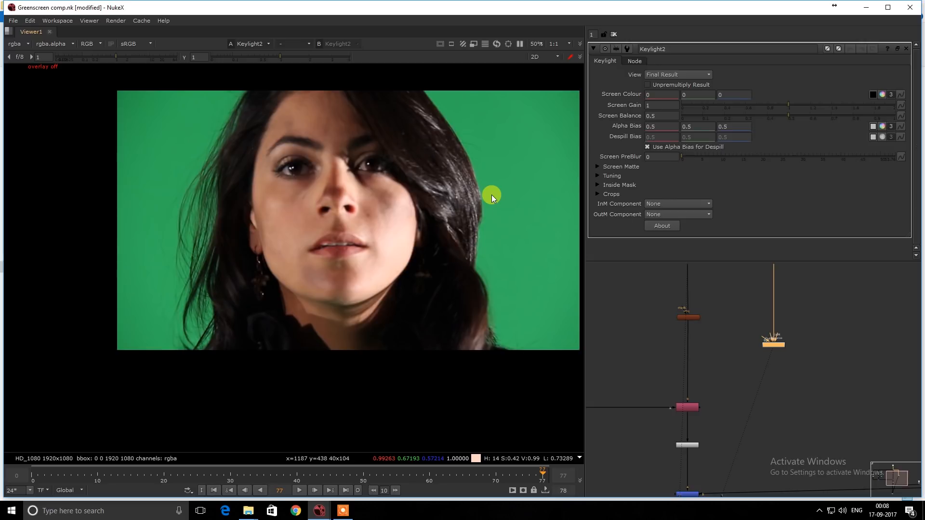
pyautogui.doubleClick(775, 346)
pyautogui.keyDown('ctrl'); pyautogui.click(502, 157); pyautogui.keyUp('ctrl')
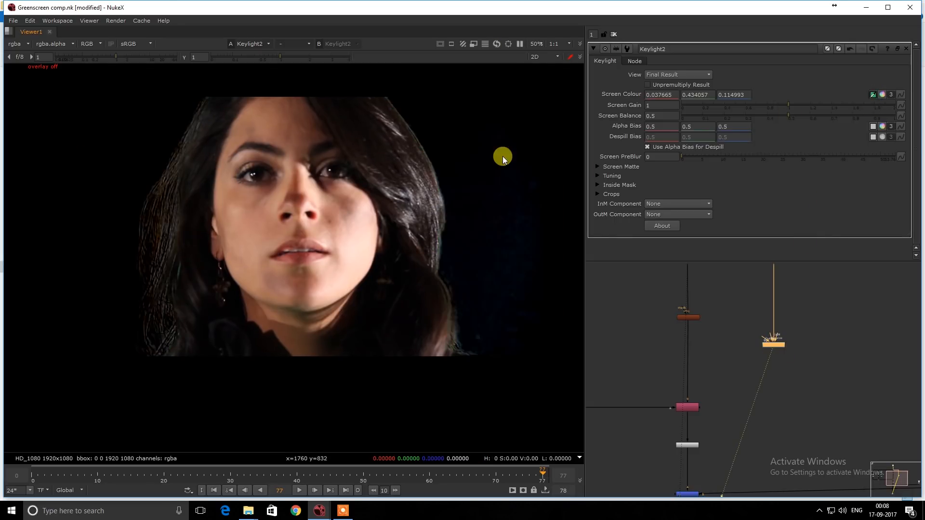
# - Examine the keyed loose hair strands and lower the new Keylight's Screen Gain
pyautogui.scroll(3, 326, 172)
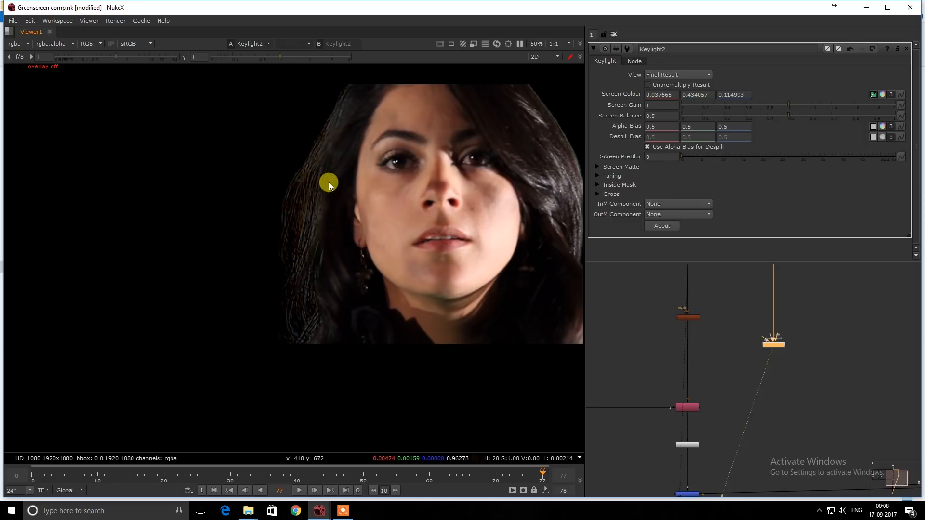
pyautogui.keyDown('ctrl'); pyautogui.keyDown('shift'); pyautogui.moveTo(331, 191); pyautogui.dragTo(267, 258); pyautogui.keyUp('shift'); pyautogui.keyUp('ctrl')
pyautogui.moveTo(316, 225); pyautogui.dragTo(335, 161, button='middle')
pyautogui.keyDown('ctrl'); pyautogui.keyDown('shift'); pyautogui.moveTo(342, 141); pyautogui.dragTo(230, 245); pyautogui.keyUp('shift'); pyautogui.keyUp('ctrl')
pyautogui.moveTo(229, 245); pyautogui.dragTo(313, 192, button='middle')
pyautogui.scroll(1, 289, 221)
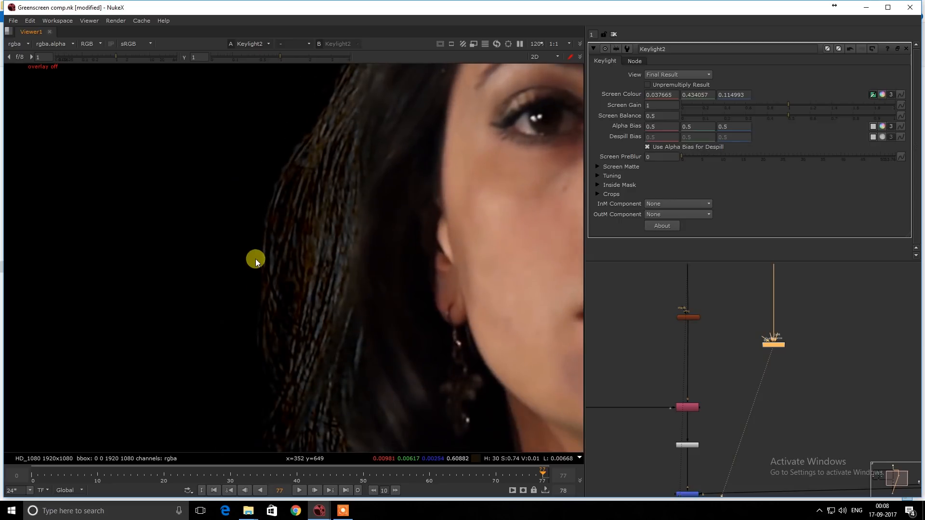
pyautogui.moveTo(786, 103); pyautogui.dragTo(783, 107)
pyautogui.press('Tab')
pyautogui.write('key')
pyautogui.press('Return')
pyautogui.scroll(3, 710, 342)
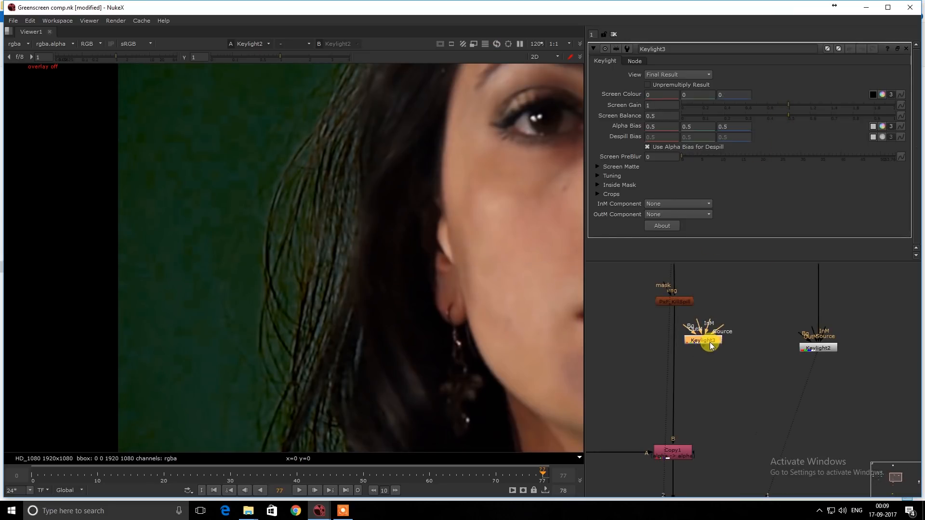
pyautogui.press('Delete')
# - Insert a KeyMix above PxF_KillSpill in the main pipe and connect its A input to the new Keylight
pyautogui.moveTo(683, 302); pyautogui.dragTo(677, 397)
pyautogui.click(700, 329)
pyautogui.press('Tab')
pyautogui.write('key')
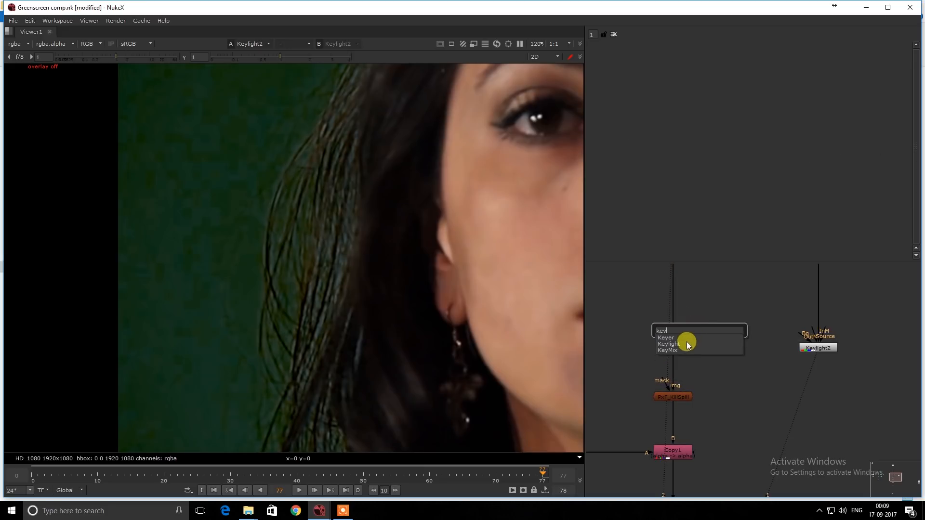
pyautogui.click(686, 343)
pyautogui.moveTo(687, 343); pyautogui.dragTo(830, 351)
# - Create a Roto node and connect it to the Keymix's mask input
pyautogui.scroll(-2, 622, 324)
pyautogui.moveTo(621, 324); pyautogui.dragTo(729, 339, button='middle')
pyautogui.click(721, 338)
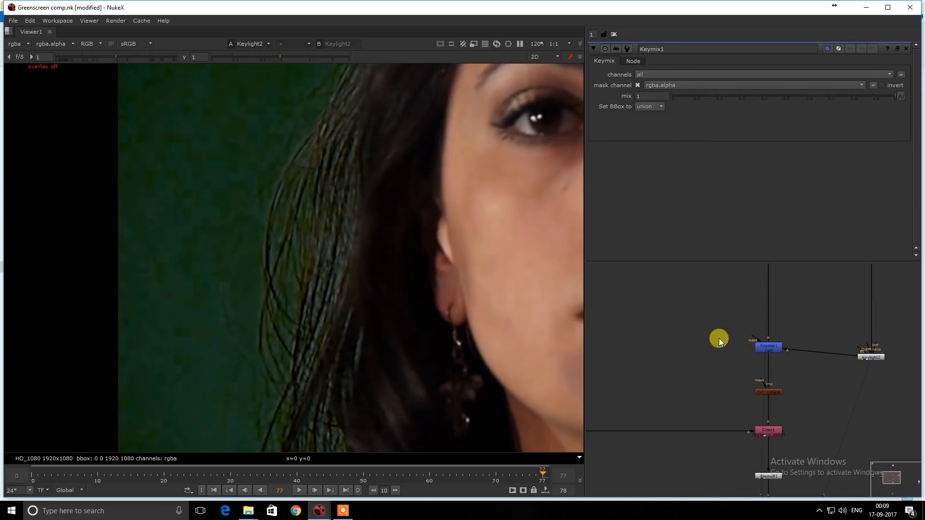
pyautogui.press('o')
pyautogui.moveTo(749, 344); pyautogui.dragTo(752, 345)
# - Draw a closed Bezier shape around the loose hair strands on the earring side at frame 77
pyautogui.scroll(-5, 254, 186)
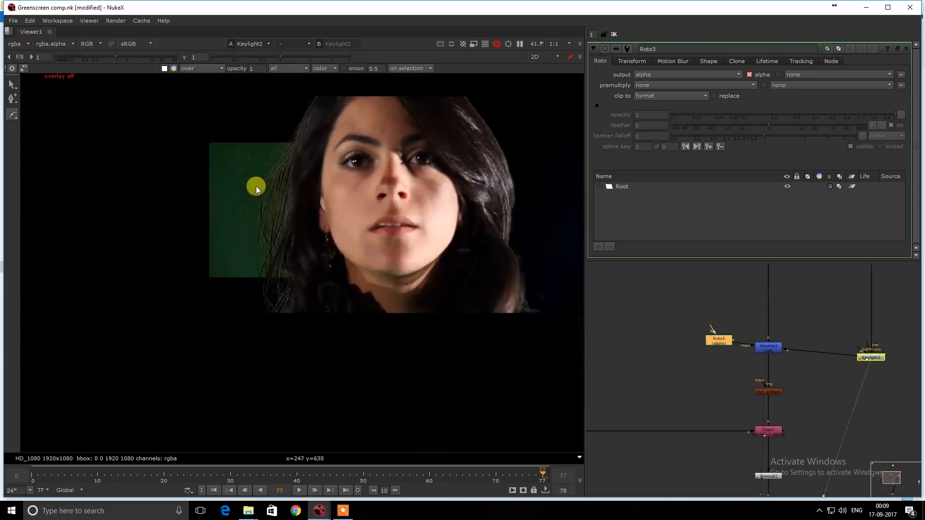
pyautogui.moveTo(299, 98); pyautogui.dragTo(310, 159, button='middle')
pyautogui.press('q')
pyautogui.click(282, 187)
pyautogui.click(306, 148)
pyautogui.click(321, 143)
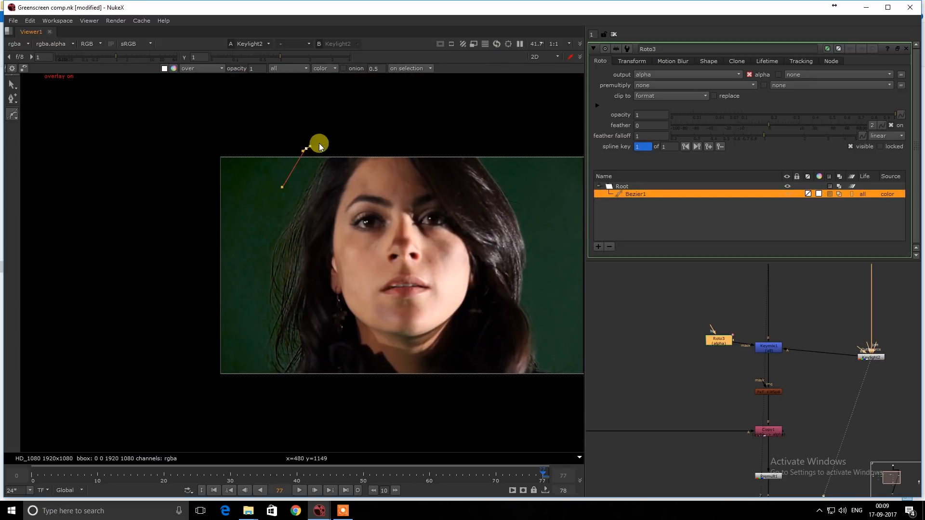
pyautogui.click(322, 199)
pyautogui.moveTo(316, 299); pyautogui.dragTo(317, 291)
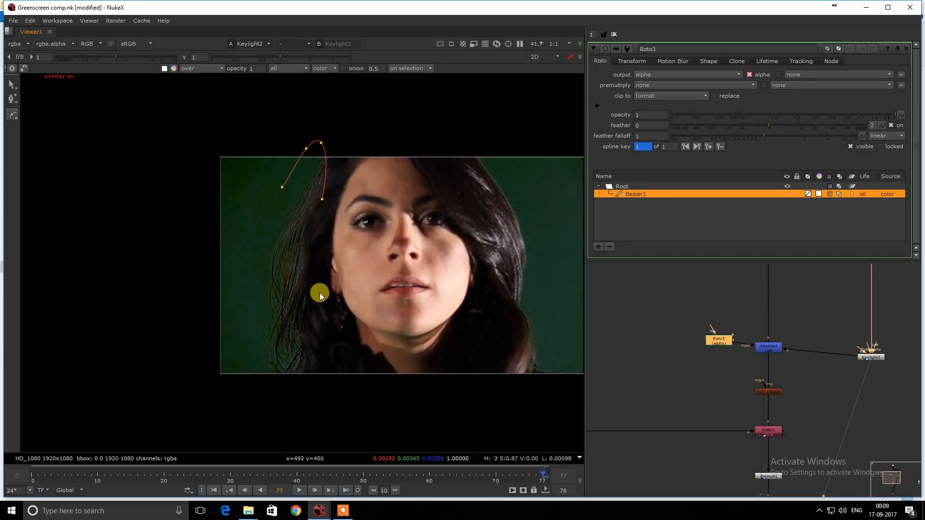
pyautogui.click(313, 357)
pyautogui.click(299, 384)
pyautogui.click(276, 391)
pyautogui.click(266, 376)
pyautogui.click(256, 258)
pyautogui.click(264, 216)
pyautogui.click(283, 187)
pyautogui.scroll(-2, 652, 332)
pyautogui.scroll(1, 712, 346)
# - View the Keymix result, then the final Merge over the street
pyautogui.click(731, 343)
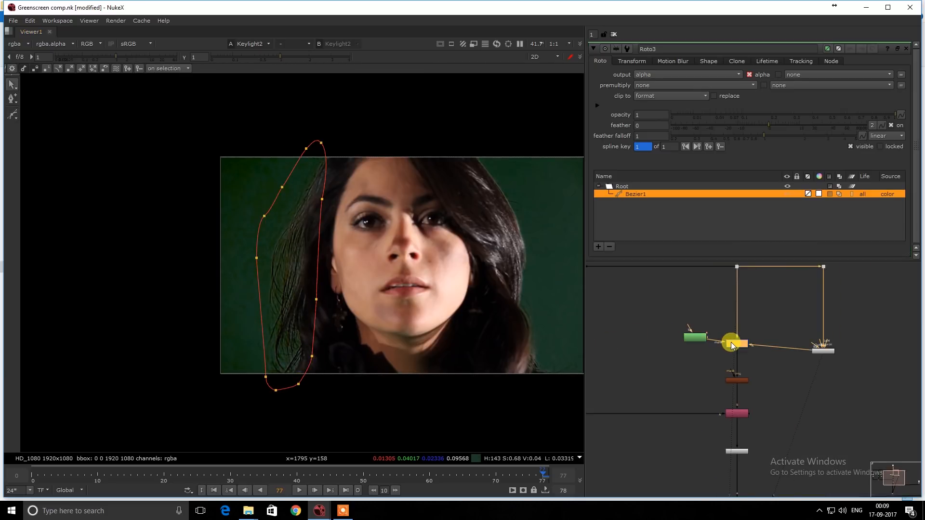
pyautogui.press('1')
pyautogui.scroll(-4, 730, 344)
pyautogui.scroll(3, 719, 357)
pyautogui.moveTo(698, 284); pyautogui.dragTo(772, 443)
pyautogui.press('1')
pyautogui.press('1')
pyautogui.press('1')
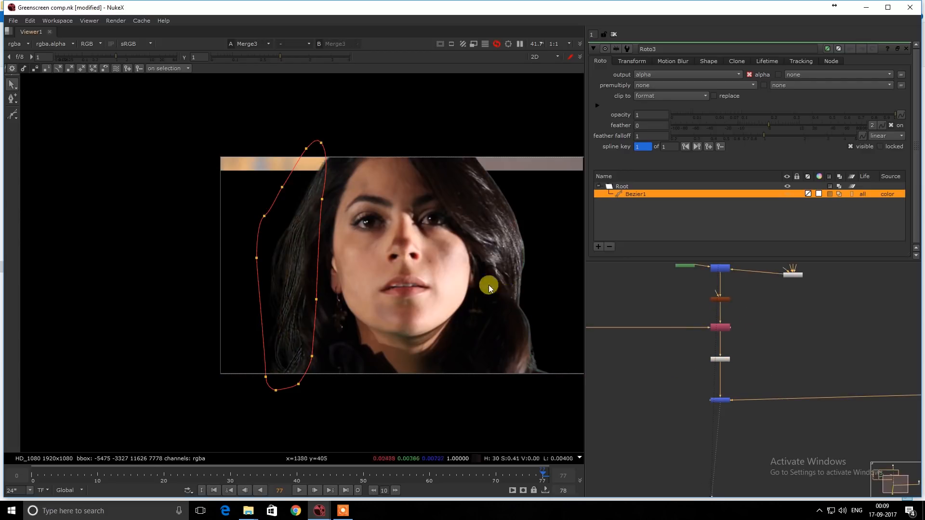
# - Examine the loose hair strands over the street up close, and check the red and blue channels
pyautogui.rightClick(447, 172)
pyautogui.click(453, 186)
pyautogui.moveTo(464, 184); pyautogui.dragTo(419, 231)
pyautogui.scroll(5, 294, 269)
pyautogui.moveTo(308, 230); pyautogui.dragTo(254, 291)
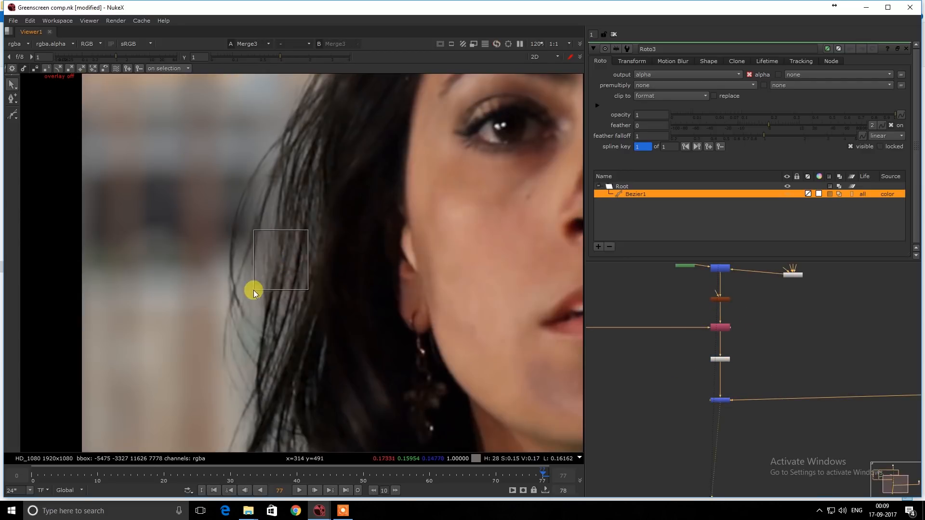
pyautogui.press('f')
pyautogui.press('r')
pyautogui.press('b')
pyautogui.press('b')
# - Line up the Roto, Keymix and Keylight nodes in the node graph
pyautogui.moveTo(737, 279); pyautogui.dragTo(712, 344, button='middle')
pyautogui.click(769, 353)
pyautogui.moveTo(712, 342); pyautogui.dragTo(693, 348)
# - View the Keymix node and compare the hair strands with it disabled and enabled
pyautogui.moveTo(712, 279); pyautogui.dragTo(663, 380)
pyautogui.press('1')
pyautogui.scroll(3, 806, 339)
pyautogui.click(814, 353)
pyautogui.press('1')
pyautogui.press('1')
pyautogui.click(698, 356)
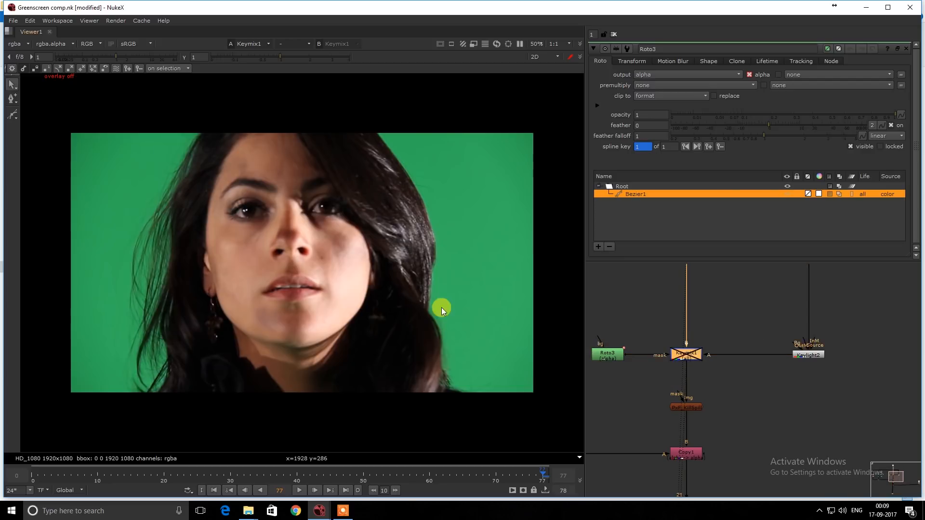
pyautogui.moveTo(155, 250); pyautogui.dragTo(238, 241, button='middle')
pyautogui.press('d')
pyautogui.press('d')
pyautogui.moveTo(180, 194); pyautogui.dragTo(120, 261)
pyautogui.press('d')
pyautogui.press('d')
pyautogui.moveTo(156, 217); pyautogui.dragTo(113, 268)
# - View the final Merge and examine the loose hair strands up close in the red, green and blue channels
pyautogui.moveTo(736, 395); pyautogui.dragTo(741, 381, button='middle')
pyautogui.moveTo(750, 374); pyautogui.dragTo(668, 422)
pyautogui.press('1')
pyautogui.scroll(-4, 708, 396)
pyautogui.moveTo(708, 432); pyautogui.dragTo(699, 341, button='middle')
pyautogui.moveTo(665, 361); pyautogui.dragTo(704, 383)
pyautogui.press('1')
pyautogui.scroll(-5, 154, 337)
pyautogui.scroll(4, 210, 253)
pyautogui.press('r')
pyautogui.press('g')
pyautogui.press('b')
pyautogui.press('b')
pyautogui.moveTo(758, 358); pyautogui.dragTo(754, 405, button='middle')
pyautogui.scroll(4, 263, 210)
pyautogui.press('b')
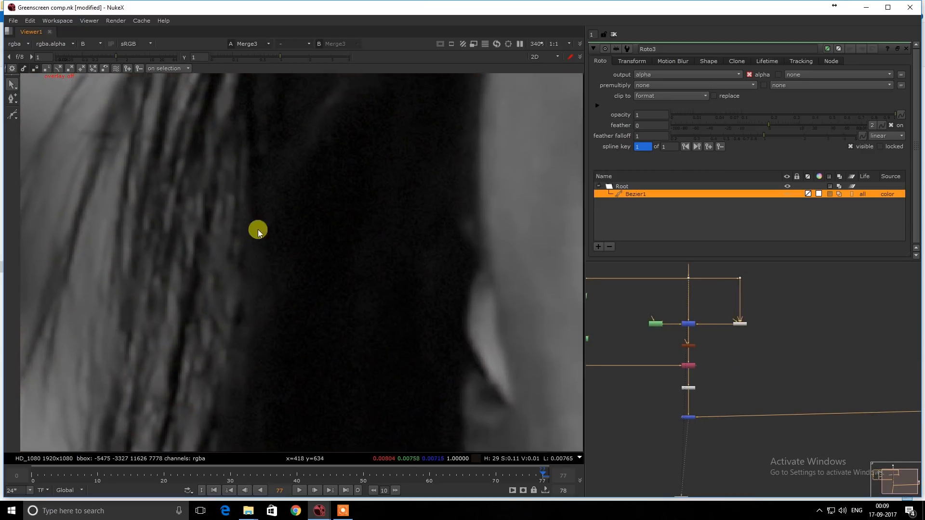
pyautogui.scroll(-6, 282, 242)
pyautogui.scroll(5, 291, 231)
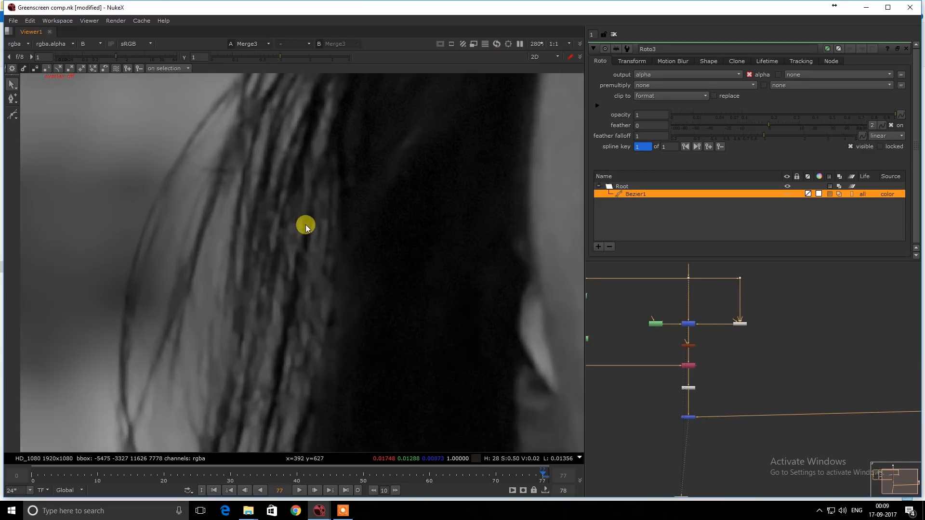
pyautogui.scroll(3, 705, 325)
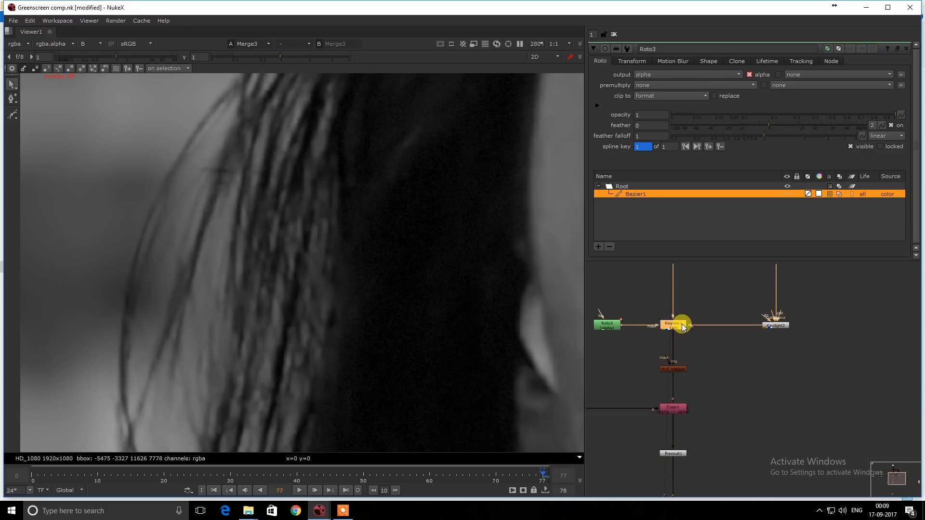
pyautogui.scroll(-5, 262, 255)
pyautogui.press('b')
pyautogui.scroll(-1, 710, 305)
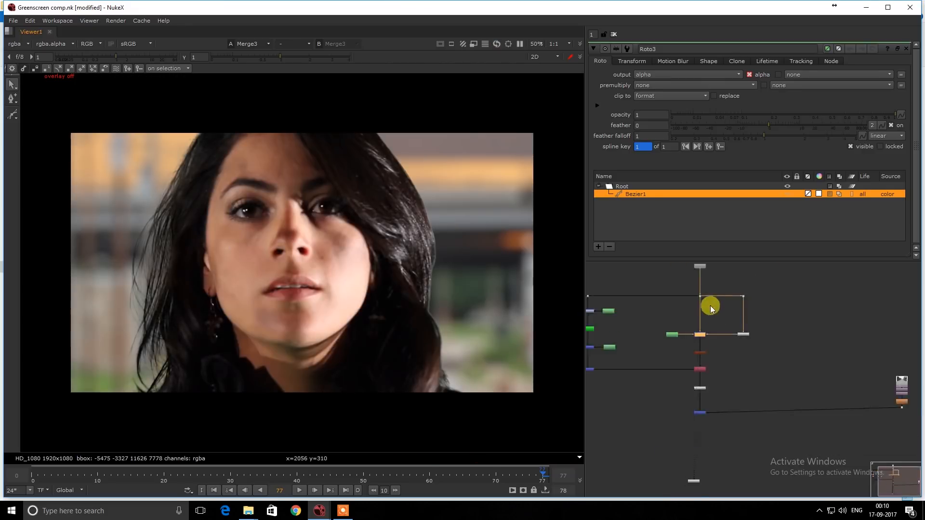
# - Review the node tree from the green-screen footage down to the final Merge
pyautogui.click(678, 268)
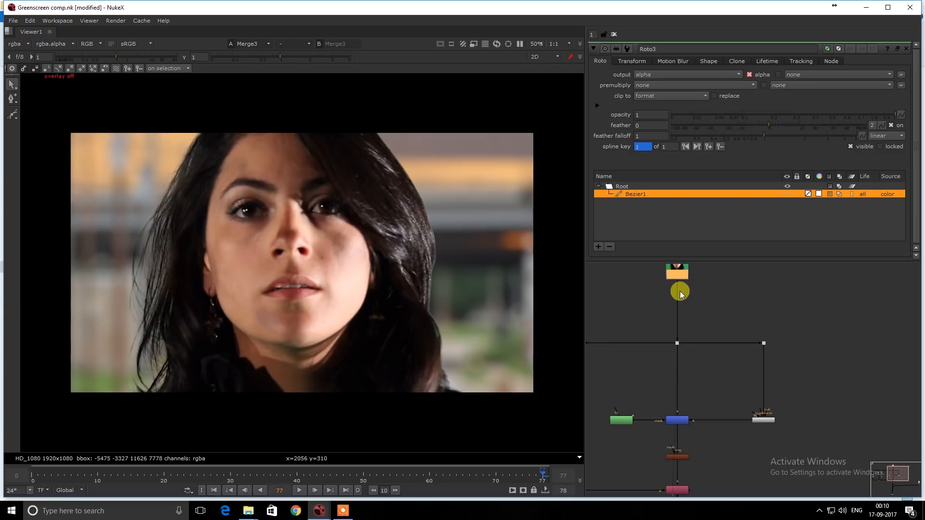
pyautogui.scroll(-3, 680, 291)
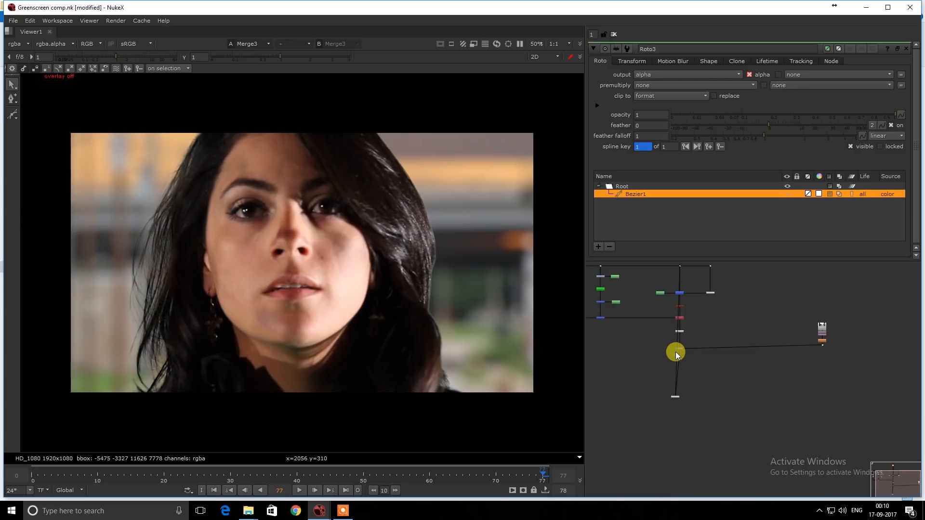
pyautogui.scroll(3, 674, 350)
pyautogui.moveTo(681, 368); pyautogui.dragTo(681, 369)
pyautogui.scroll(-4, 681, 365)
pyautogui.scroll(3, 695, 336)
pyautogui.scroll(-3, 700, 303)
pyautogui.moveTo(701, 307); pyautogui.dragTo(701, 291, button='middle')
pyautogui.scroll(4, 691, 378)
pyautogui.click(699, 395)
pyautogui.scroll(-5, 680, 333)
pyautogui.moveTo(669, 319); pyautogui.dragTo(725, 326, button='middle')
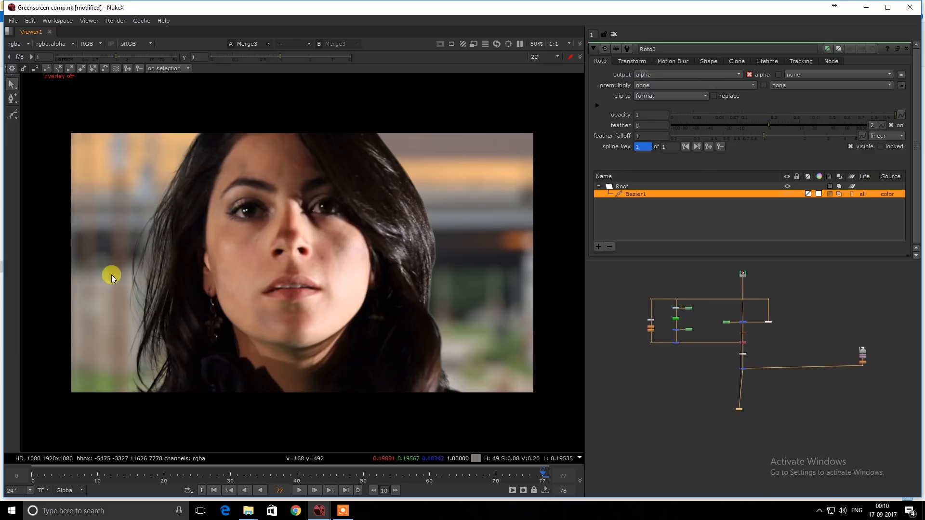
# - Look over the framed composite and inspect its separate red, green and blue channels
pyautogui.scroll(4, 196, 240)
pyautogui.scroll(3, 685, 304)
pyautogui.click(800, 342)
pyautogui.press('f')
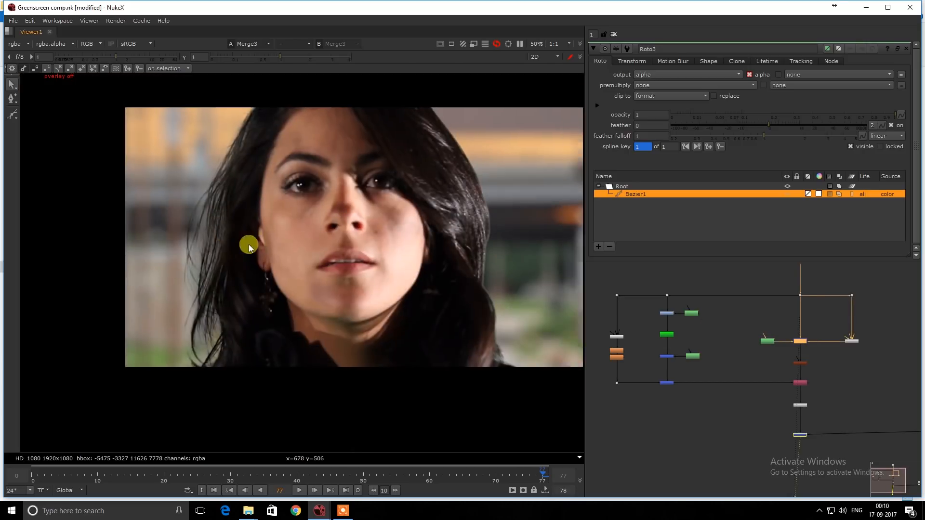
pyautogui.moveTo(249, 244); pyautogui.dragTo(244, 244, button='middle')
pyautogui.press('f')
pyautogui.press('r')
pyautogui.press('g')
pyautogui.press('b')
pyautogui.press('b')
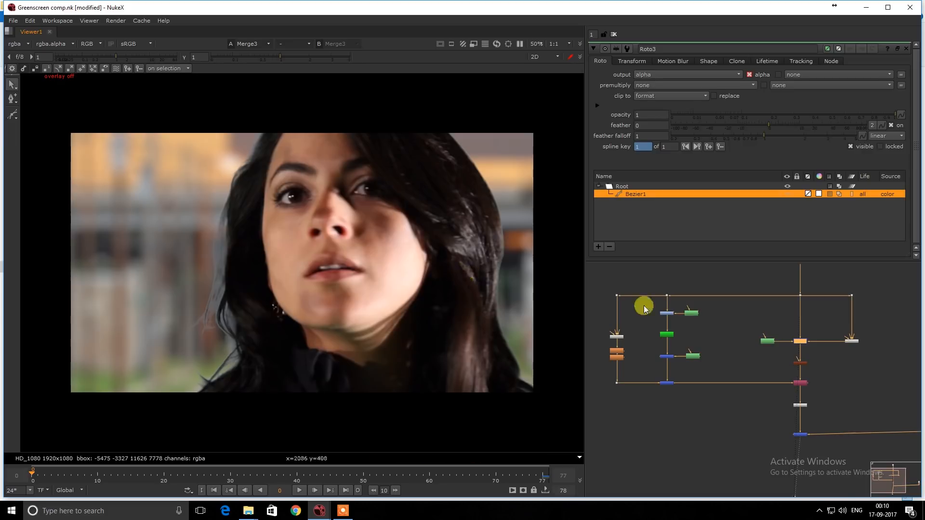
# - Select the Roto3 Bezier shape and move it over the hair on the earring side at frame 0
pyautogui.scroll(3, 755, 340)
pyautogui.click(789, 350)
pyautogui.rightClick(110, 129)
pyautogui.click(172, 189)
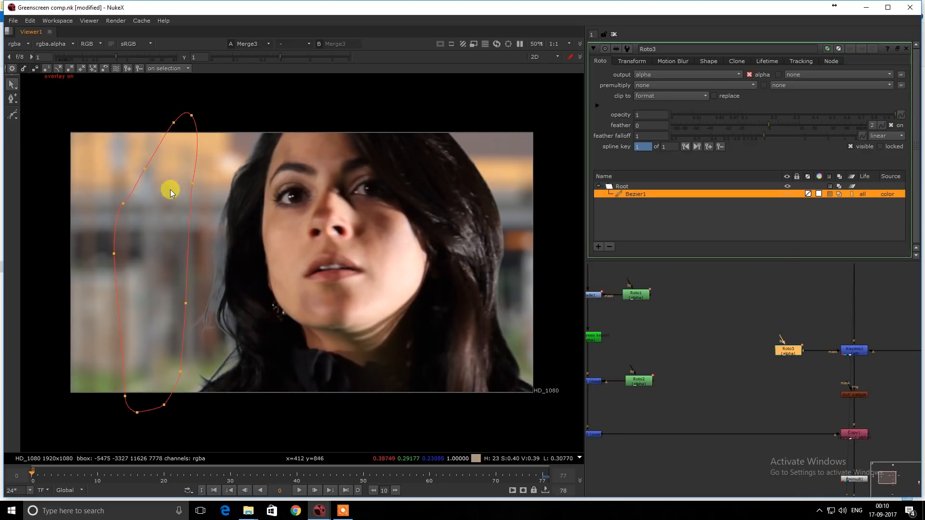
pyautogui.click(195, 212)
pyautogui.scroll(-3, 192, 207)
pyautogui.scroll(2, 179, 248)
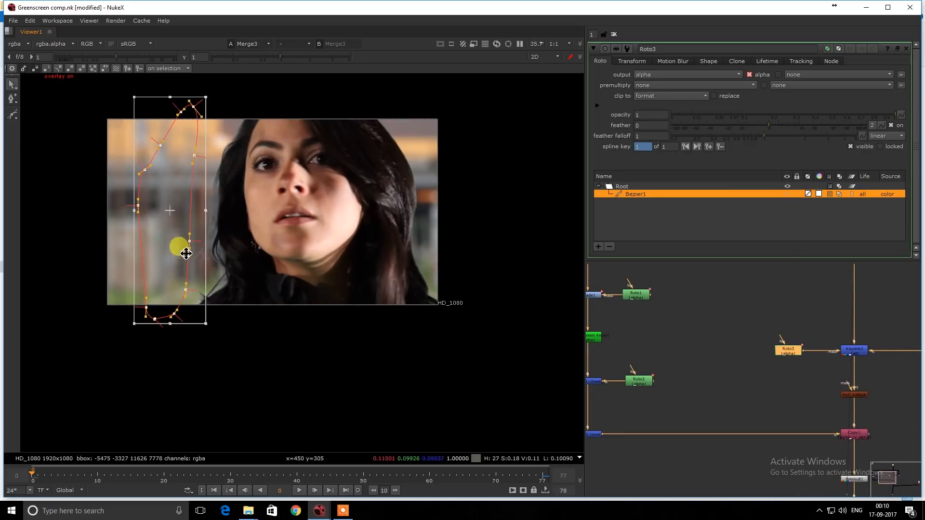
pyautogui.moveTo(221, 237); pyautogui.dragTo(217, 231)
pyautogui.click(262, 258)
# - Examine the hair edge at frame 0 up close in the red channel
pyautogui.rightClick(339, 153)
pyautogui.click(343, 167)
pyautogui.scroll(5, 190, 200)
pyautogui.press('b')
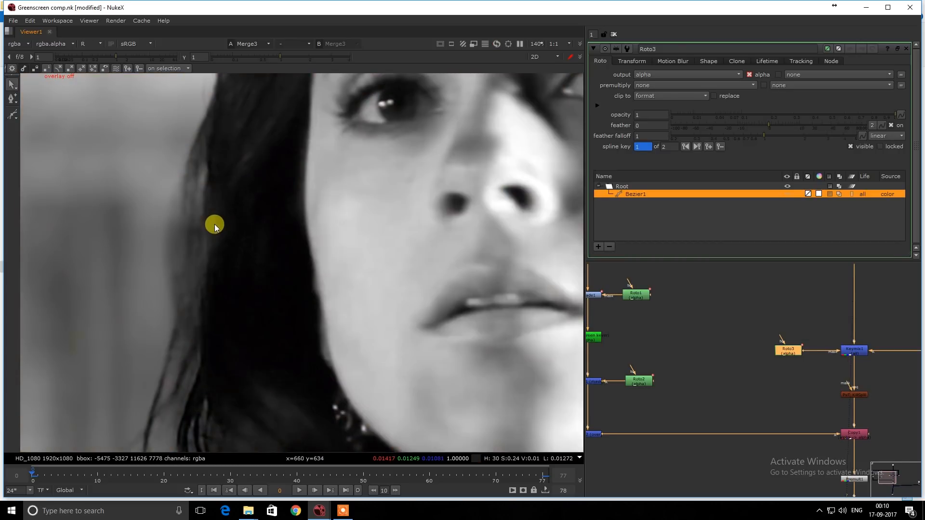
pyautogui.press('b')
pyautogui.scroll(-3, 268, 221)
# - Reposition all points of the Bezier shape over the hair edge at about frame 13
pyautogui.press('o')
pyautogui.scroll(-3, 285, 202)
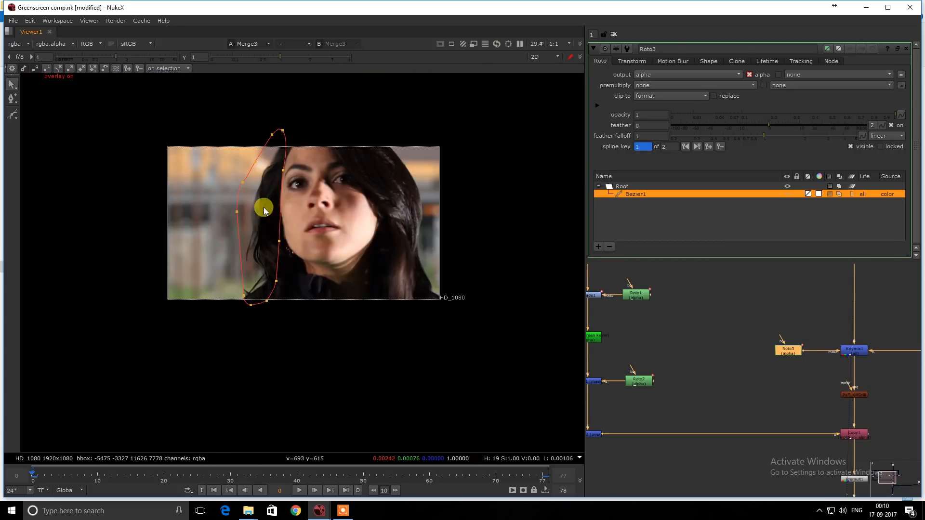
pyautogui.moveTo(230, 123); pyautogui.dragTo(295, 331)
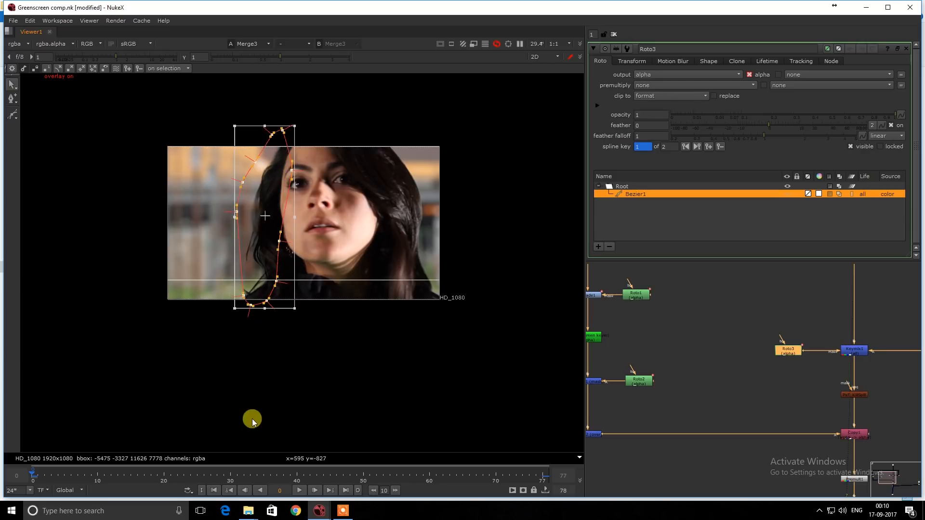
pyautogui.click(118, 473)
pyautogui.moveTo(260, 220); pyautogui.dragTo(234, 218)
pyautogui.moveTo(260, 307); pyautogui.dragTo(79, 87)
pyautogui.click(278, 329)
pyautogui.moveTo(213, 224); pyautogui.dragTo(211, 231)
pyautogui.click(321, 233)
# - Reposition the Bezier shape over the hair edge at frames 30, 50 and 64
pyautogui.click(231, 475)
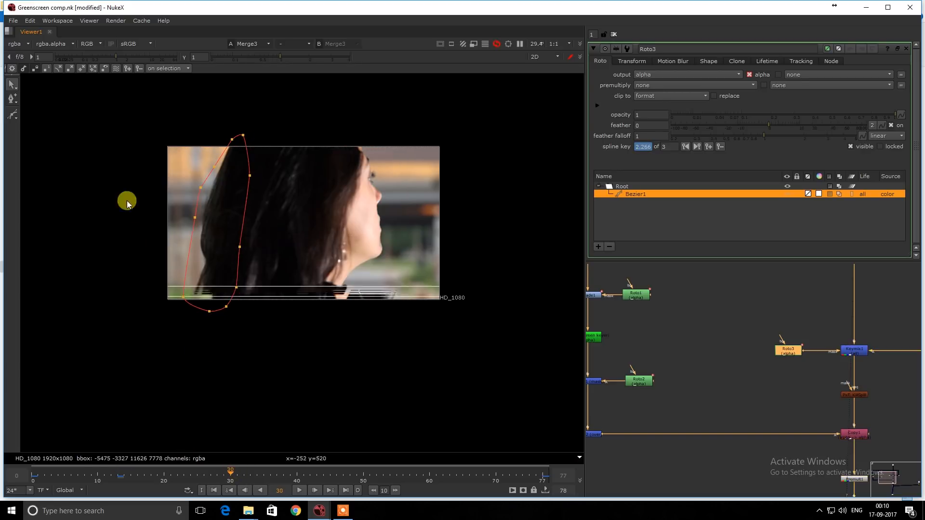
pyautogui.moveTo(144, 113); pyautogui.dragTo(269, 355)
pyautogui.moveTo(227, 278); pyautogui.dragTo(217, 265)
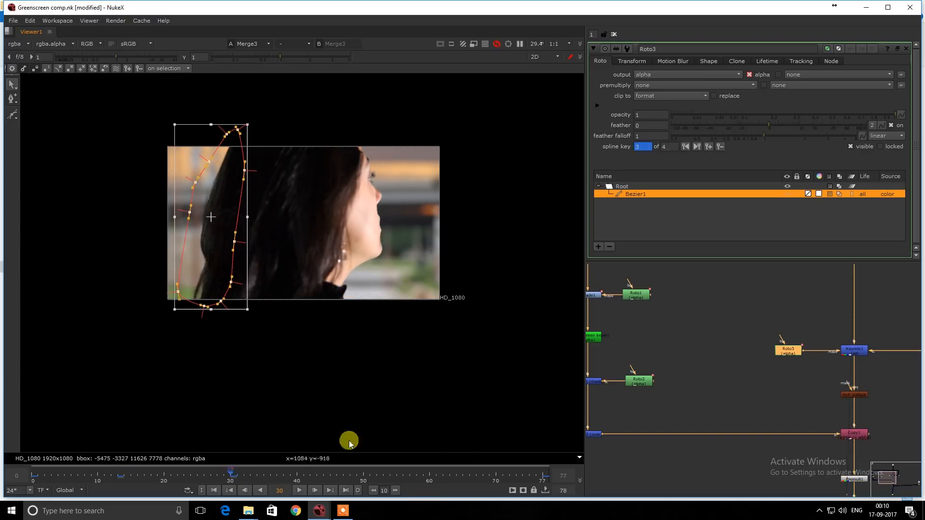
pyautogui.click(362, 475)
pyautogui.moveTo(266, 263); pyautogui.dragTo(286, 299, button='middle')
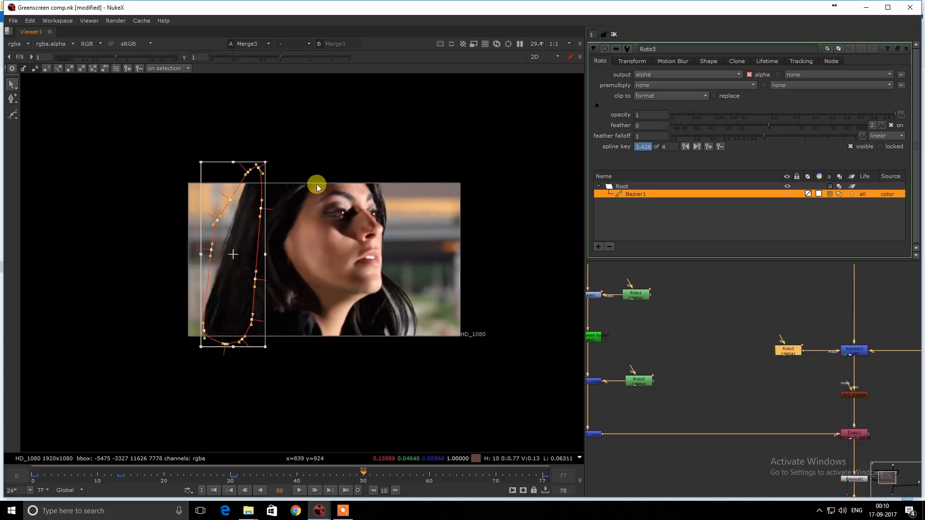
pyautogui.moveTo(215, 280); pyautogui.dragTo(236, 295)
pyautogui.click(456, 475)
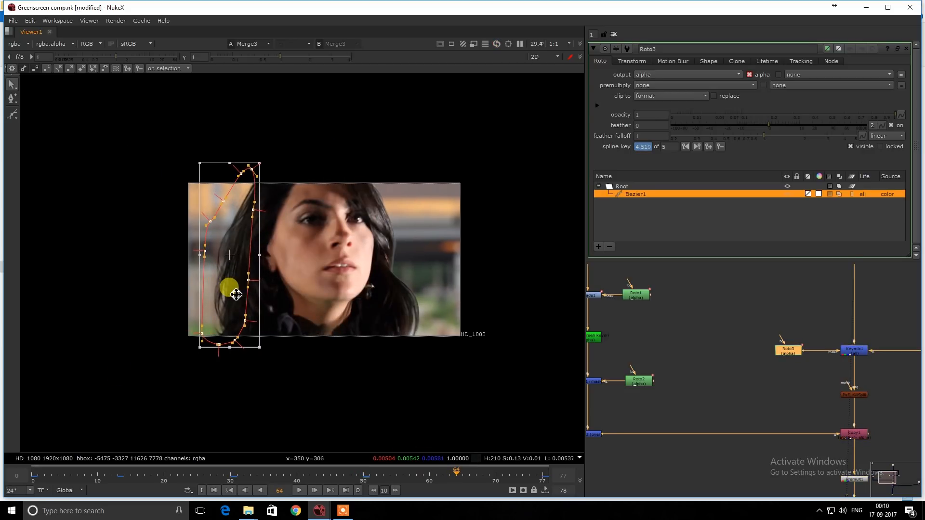
pyautogui.click(314, 264)
pyautogui.moveTo(376, 264); pyautogui.dragTo(335, 263, button='middle')
# - Examine the face and hair edges of the composite up close at frame 27
pyautogui.click(34, 477)
pyautogui.click(209, 476)
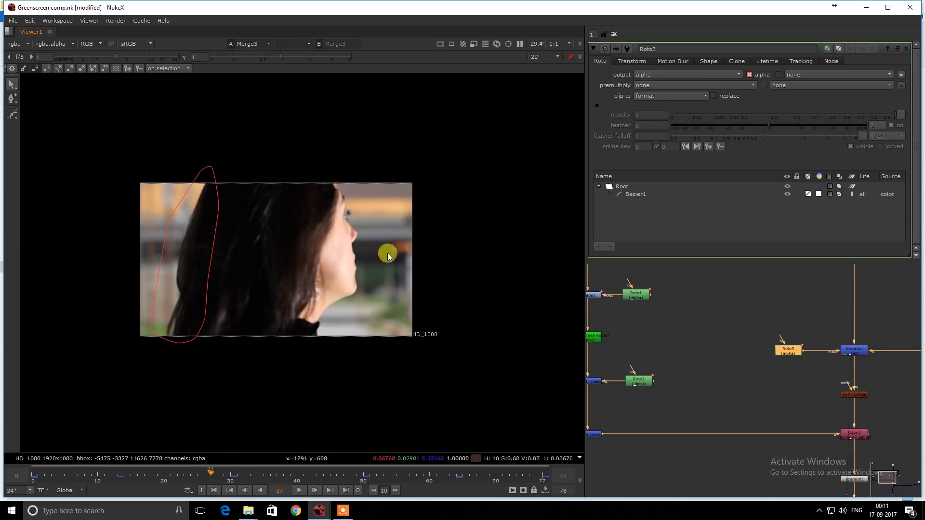
pyautogui.scroll(10, 387, 253)
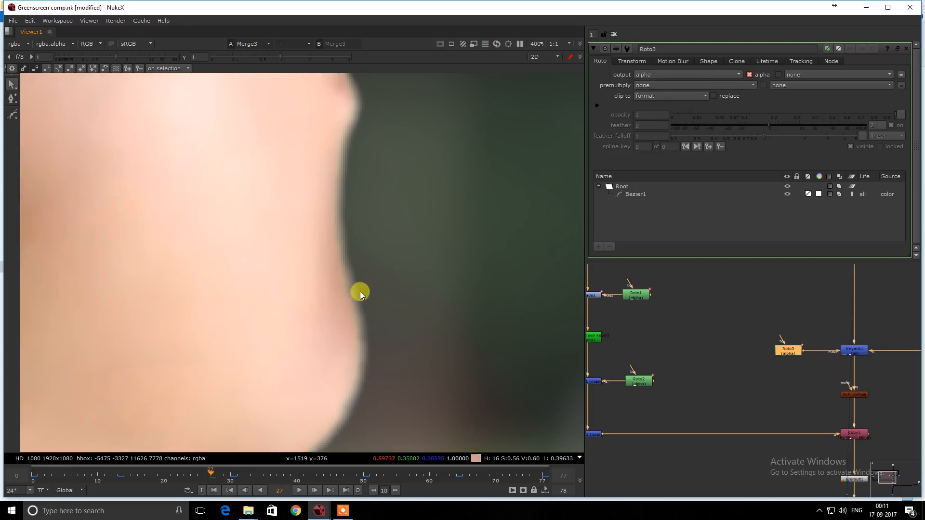
pyautogui.scroll(-7, 376, 261)
pyautogui.moveTo(203, 204); pyautogui.dragTo(412, 288, button='middle')
pyautogui.press('o')
pyautogui.scroll(-3, 699, 355)
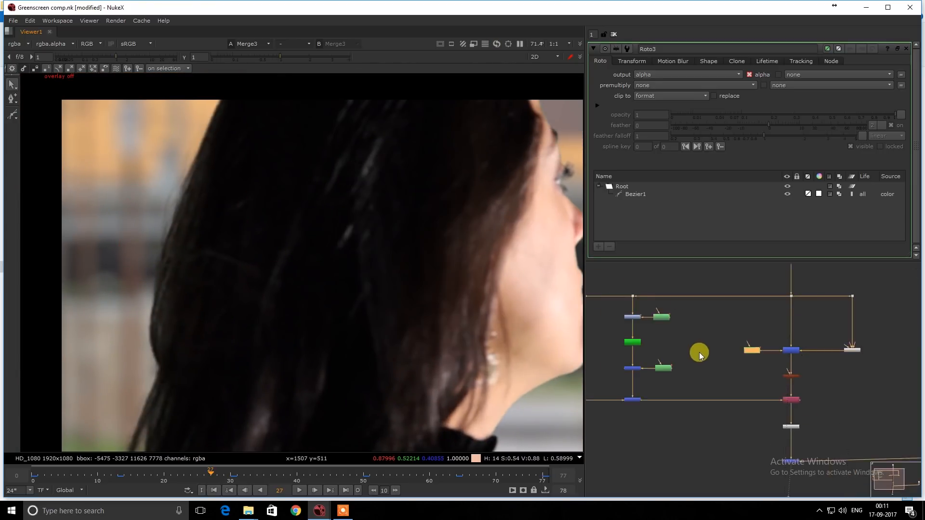
pyautogui.scroll(-1, 682, 347)
# - Compare the original plate with the final Merge along the back of the hair at frame 27
pyautogui.moveTo(756, 299); pyautogui.dragTo(782, 313)
pyautogui.press('1')
pyautogui.moveTo(787, 364); pyautogui.dragTo(750, 330, button='middle')
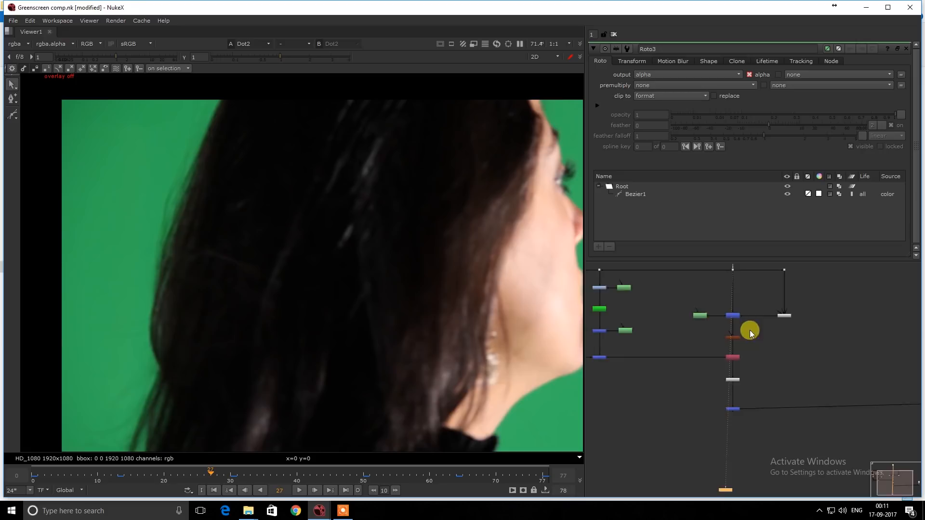
pyautogui.scroll(3, 741, 373)
pyautogui.moveTo(765, 395); pyautogui.dragTo(690, 475)
pyautogui.press('1')
pyautogui.scroll(4, 256, 191)
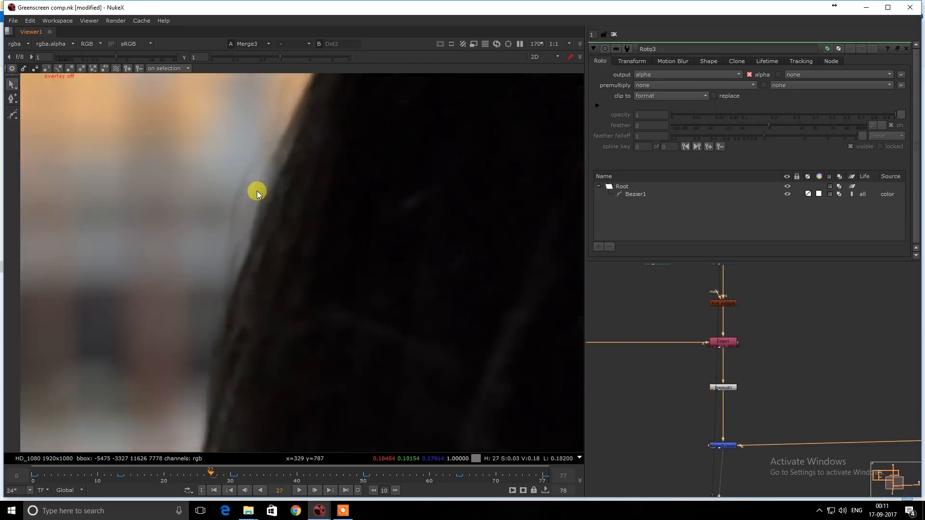
pyautogui.scroll(-4, 253, 206)
pyautogui.moveTo(228, 348); pyautogui.dragTo(244, 214, button='middle')
pyautogui.scroll(4, 244, 217)
pyautogui.press('1')
pyautogui.press('2')
pyautogui.moveTo(181, 419); pyautogui.dragTo(213, 290, button='middle')
pyautogui.press('1')
pyautogui.press('2')
pyautogui.press('1')
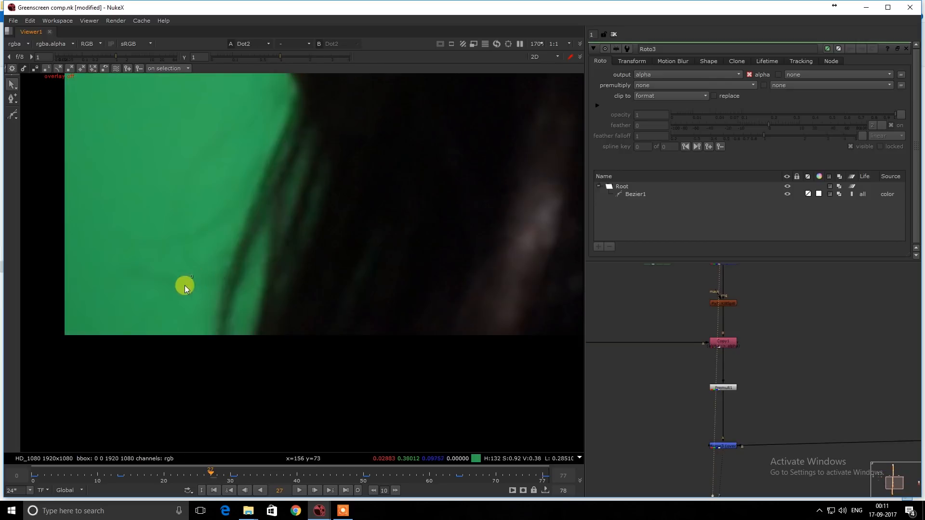
# - Zoom in on the faint flyaway strands beside the lower hair and compare the plate with the composite
pyautogui.scroll(3, 298, 248)
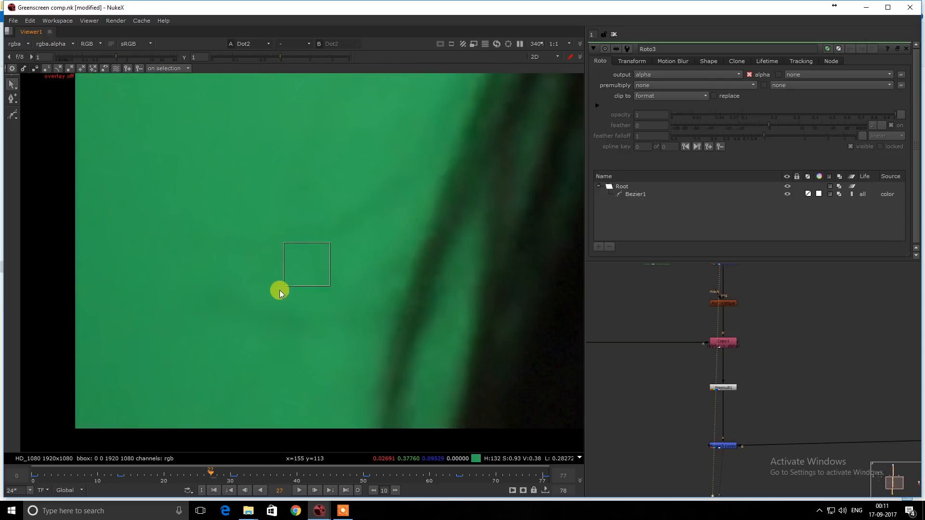
pyautogui.moveTo(256, 324); pyautogui.dragTo(254, 333)
pyautogui.press('1')
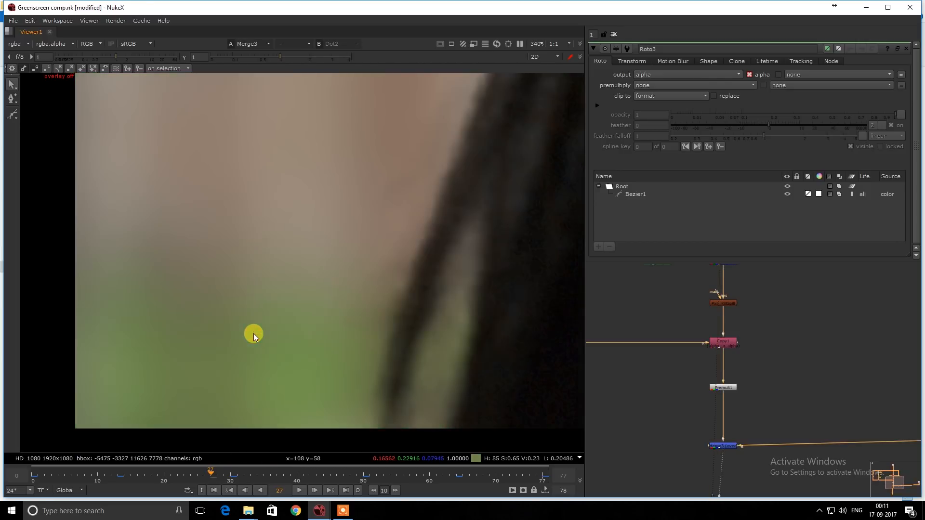
pyautogui.scroll(-5, 313, 255)
pyautogui.keyDown('alt'); pyautogui.moveTo(346, 252); pyautogui.dragTo(263, 285); pyautogui.keyUp('alt')
pyautogui.scroll(3, 267, 283)
pyautogui.press('2')
pyautogui.press('1')
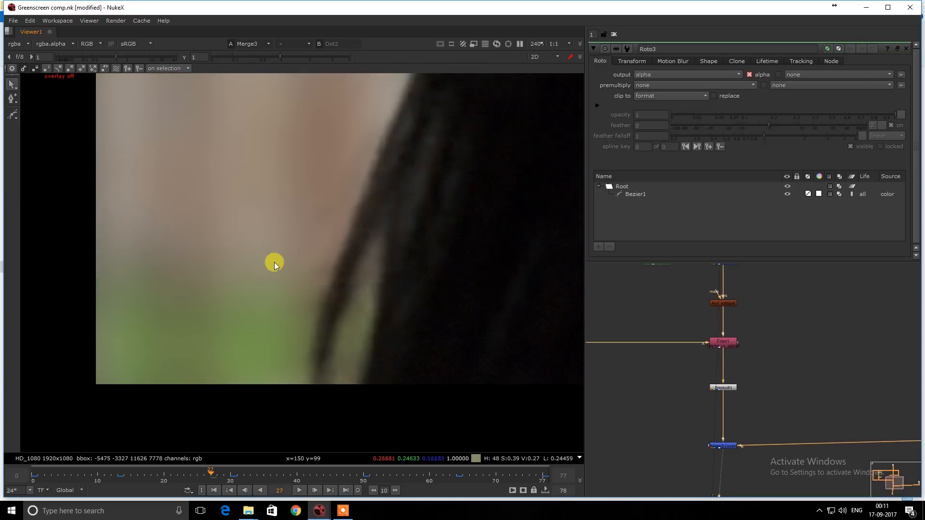
# - Lower the viewer gain to 0.2 to compare plate and composite, then reset it to 1
pyautogui.moveTo(104, 60); pyautogui.dragTo(92, 56)
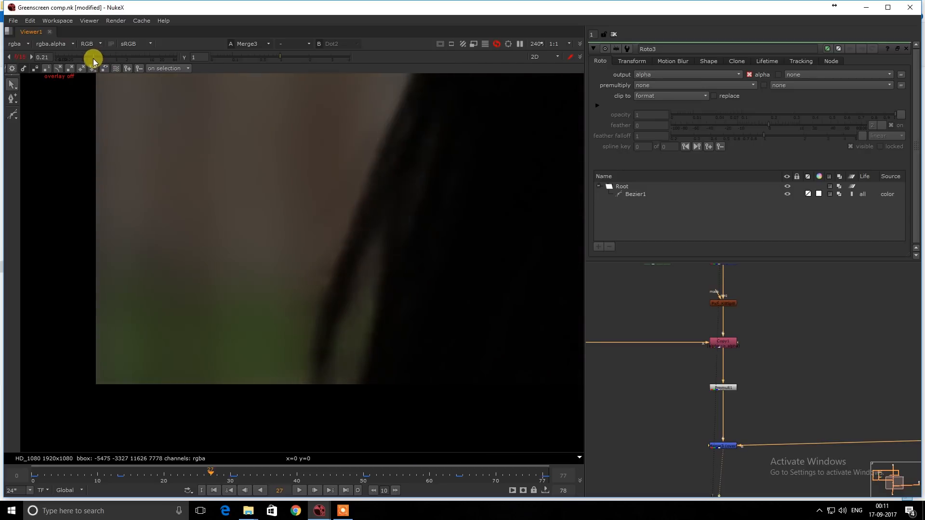
pyautogui.press('2')
pyautogui.press('1')
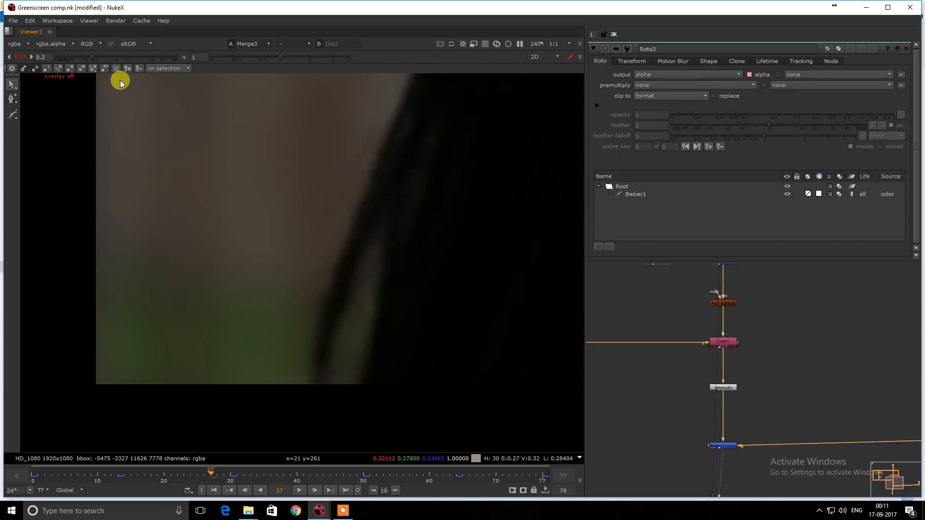
pyautogui.keyDown('ctrl'); pyautogui.click(131, 57); pyautogui.keyUp('ctrl')
# - Add a Keyer node and connect its input to the Dot that carries the original plate above the hair Keylight
pyautogui.scroll(-5, 762, 358)
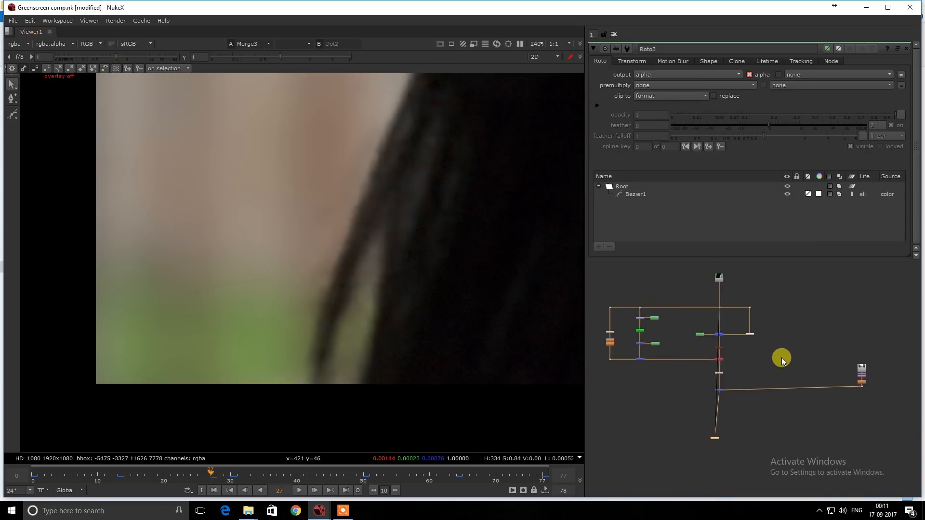
pyautogui.scroll(5, 767, 355)
pyautogui.press('Tab')
pyautogui.write('ke')
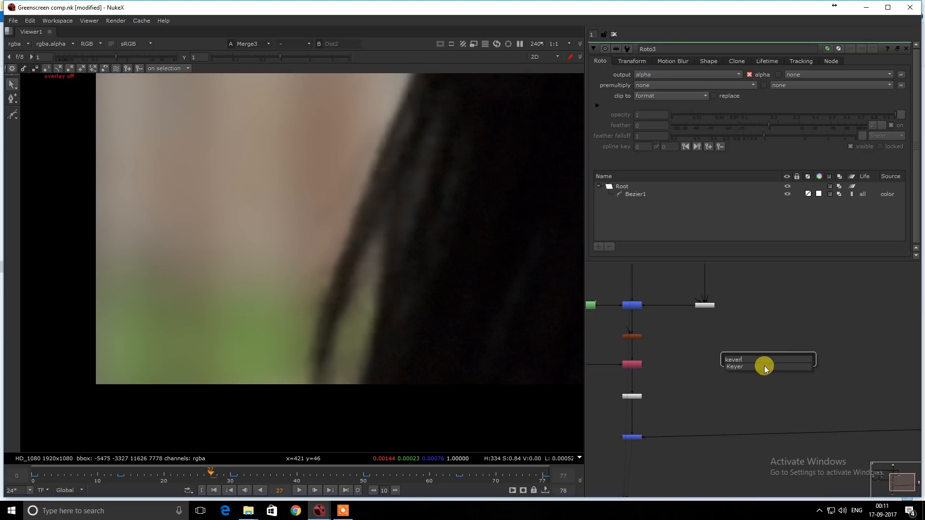
pyautogui.press('Return')
pyautogui.moveTo(764, 292); pyautogui.dragTo(743, 357)
pyautogui.moveTo(687, 287); pyautogui.dragTo(677, 281)
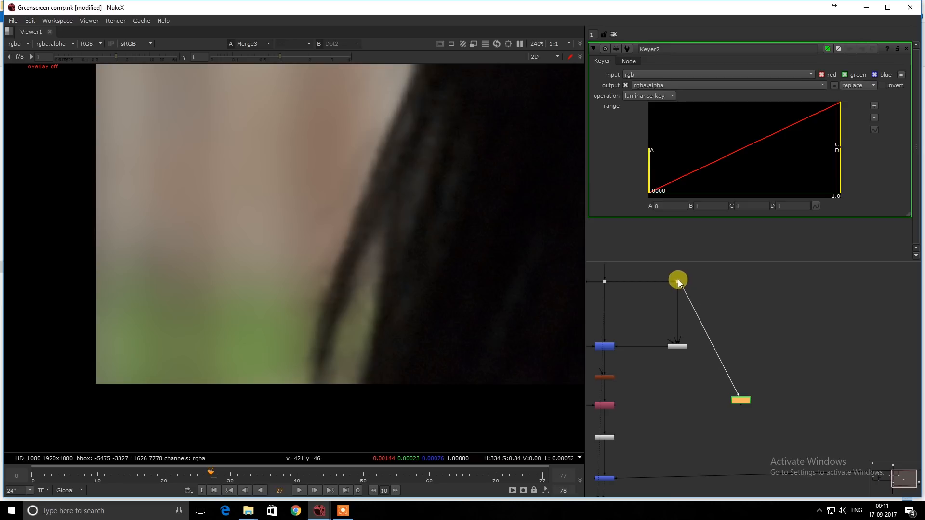
# - View the new Keyer's alpha, invert its luminance key and set range B to about 0.308 to reveal the strands
pyautogui.press('1')
pyautogui.press('f')
pyautogui.moveTo(160, 243); pyautogui.dragTo(230, 216, button='middle')
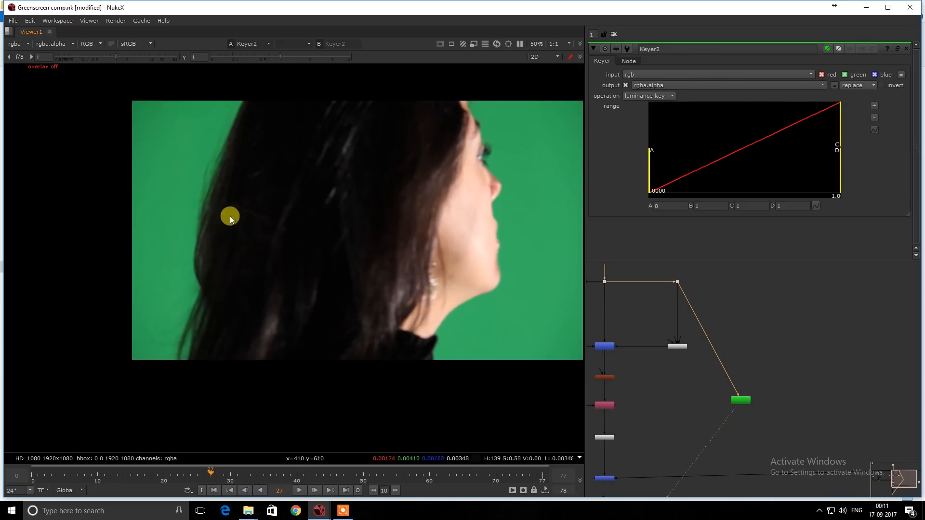
pyautogui.press('a')
pyautogui.click(882, 85)
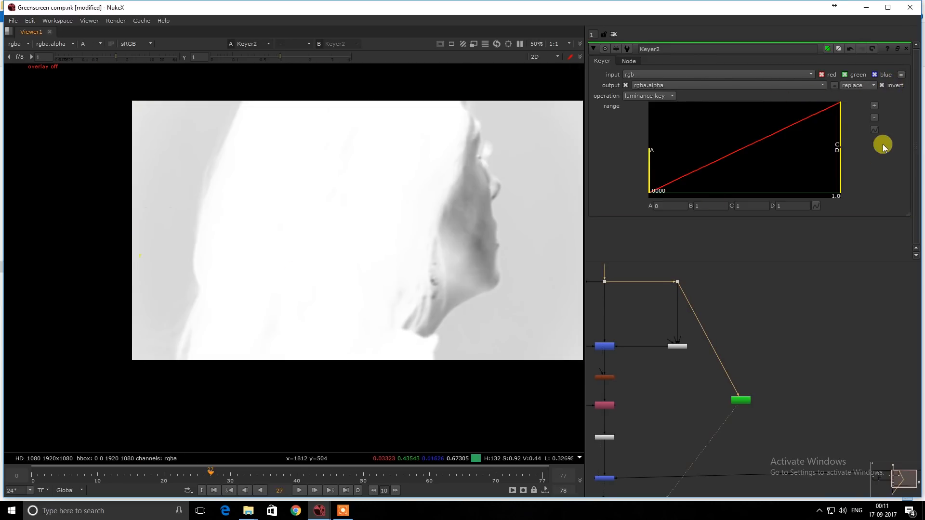
pyautogui.moveTo(842, 144); pyautogui.dragTo(753, 155)
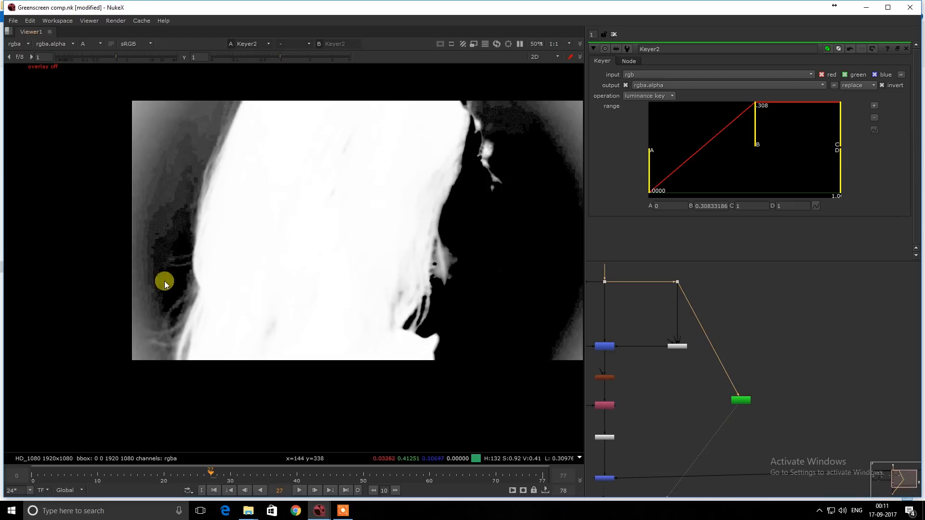
pyautogui.scroll(3, 148, 348)
pyautogui.press('a')
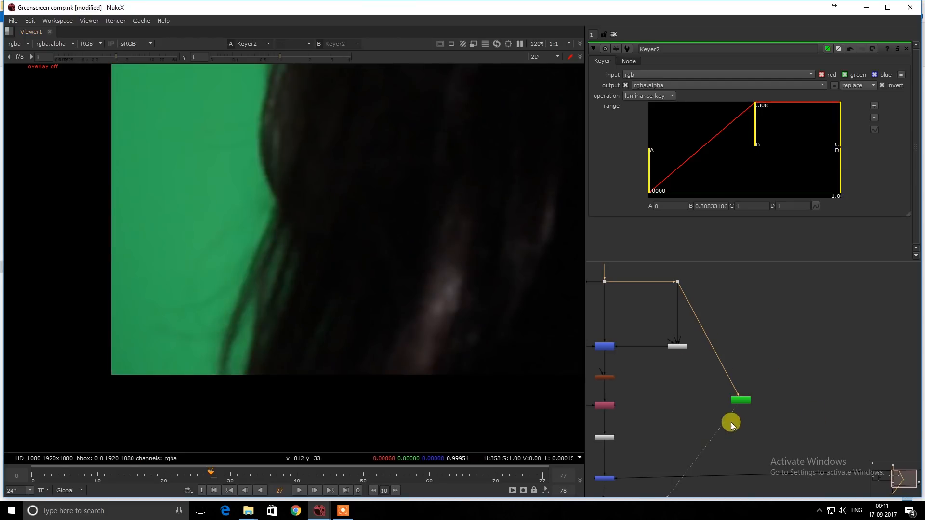
# - Add a Grade node and connect its mask input to the Keyer2 luminance key
pyautogui.press('g')
pyautogui.scroll(2, 748, 406)
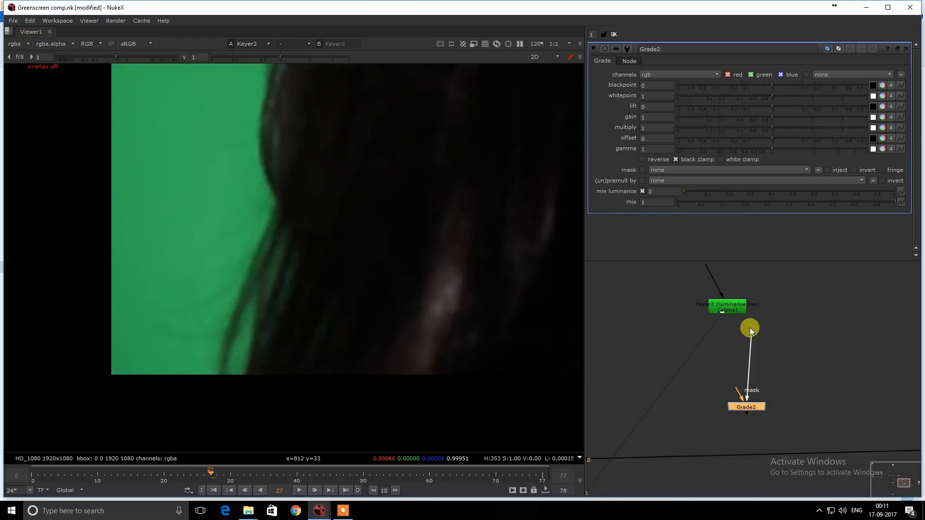
pyautogui.moveTo(750, 328); pyautogui.dragTo(738, 312)
# - Insert the Grade2 node into the background branch feeding the B input of Merge3
pyautogui.scroll(-4, 740, 335)
pyautogui.press('space')
pyautogui.moveTo(770, 361); pyautogui.dragTo(631, 319, button='middle')
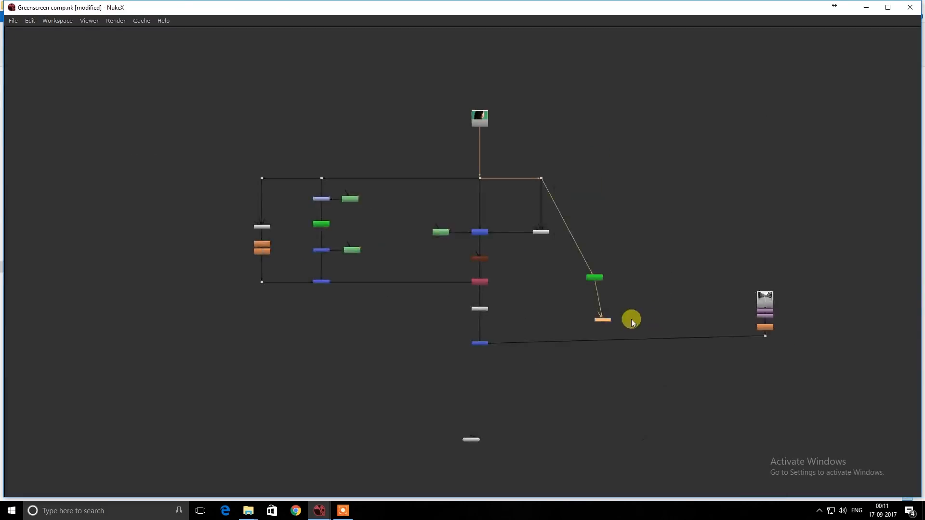
pyautogui.scroll(3, 631, 319)
pyautogui.moveTo(585, 314); pyautogui.dragTo(572, 355)
pyautogui.moveTo(543, 339); pyautogui.dragTo(508, 327, button='middle')
pyautogui.moveTo(469, 310); pyautogui.dragTo(581, 397)
pyautogui.press('1')
pyautogui.moveTo(355, 338); pyautogui.dragTo(399, 328, button='middle')
pyautogui.moveTo(403, 309); pyautogui.dragTo(384, 326)
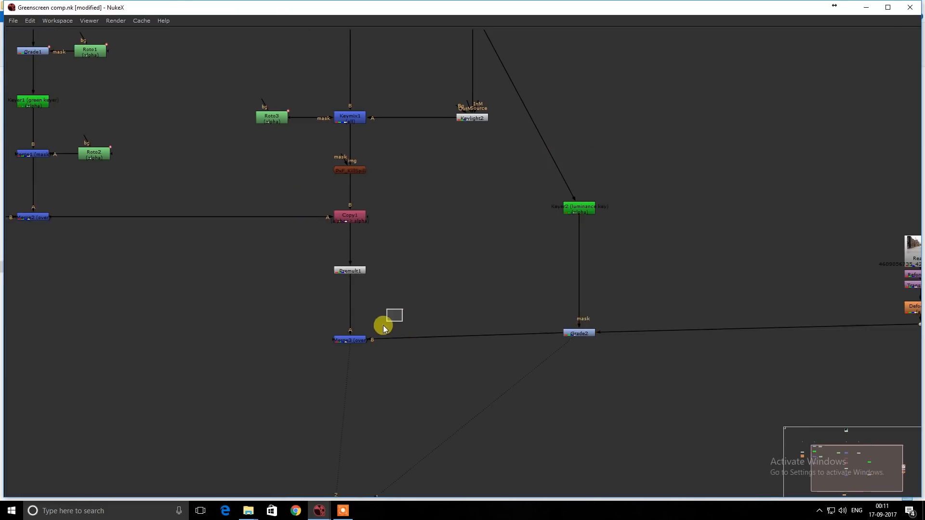
pyautogui.moveTo(681, 259); pyautogui.dragTo(543, 269, button='middle')
pyautogui.moveTo(386, 332); pyautogui.dragTo(536, 321, button='middle')
# - Show the Merge3 composite in the viewer and frame the whole image
pyautogui.moveTo(409, 311); pyautogui.dragTo(285, 395)
pyautogui.press('1')
pyautogui.press('space')
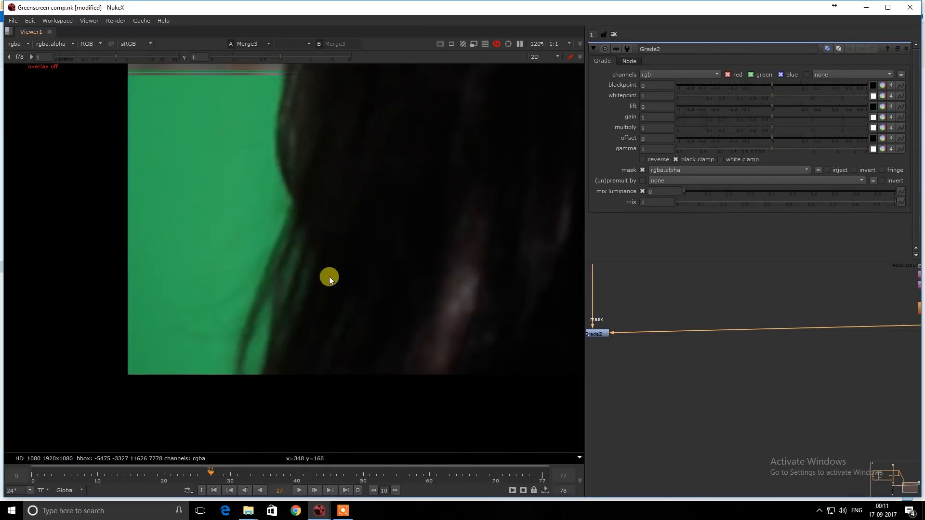
pyautogui.press('f')
pyautogui.moveTo(676, 411); pyautogui.dragTo(715, 425, button='middle')
pyautogui.press('f')
# - Lower the Grade2 gain to 0.41 to darken the background through the luminance key around the hair
pyautogui.click(765, 373)
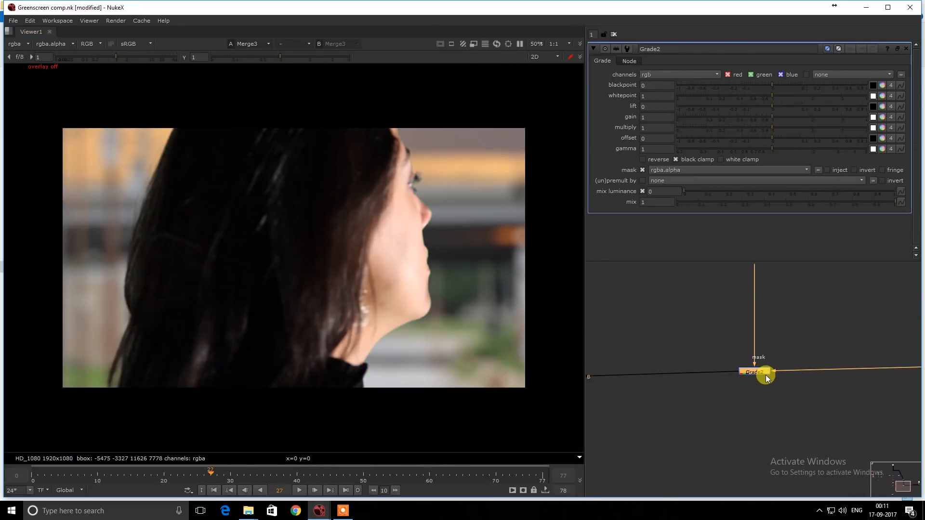
pyautogui.moveTo(169, 315); pyautogui.dragTo(317, 236, button='middle')
pyautogui.scroll(2, 225, 282)
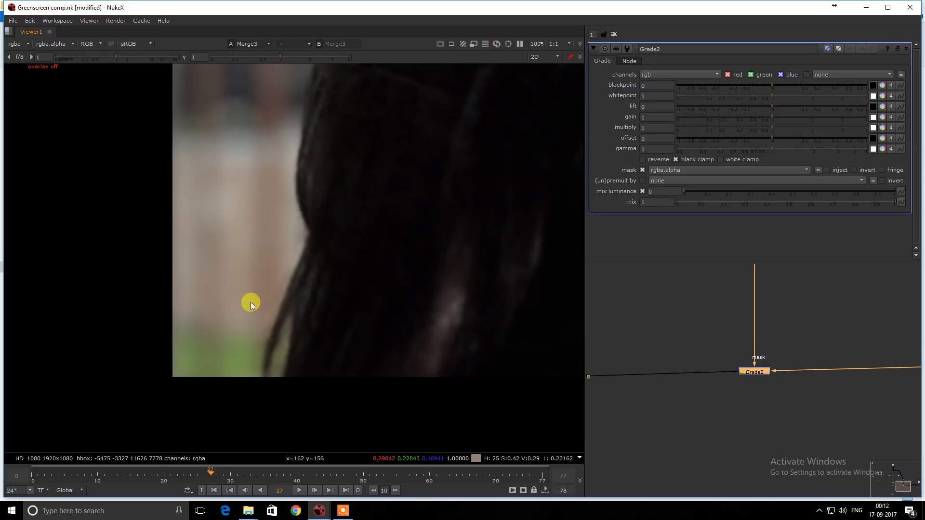
pyautogui.moveTo(754, 119)
pyautogui.mouseDown()
pyautogui.moveTo(702, 120)
pyautogui.moveTo(737, 119)
pyautogui.mouseUp()
# - Toggle Grade2 off and on to compare its effect on the fine hair strands against the background
pyautogui.moveTo(246, 233); pyautogui.dragTo(268, 207, button='middle')
pyautogui.scroll(4, 269, 227)
pyautogui.moveTo(323, 313); pyautogui.dragTo(331, 255, button='middle')
pyautogui.press('d')
pyautogui.press('d')
pyautogui.press('d')
pyautogui.press('d')
pyautogui.scroll(-4, 289, 316)
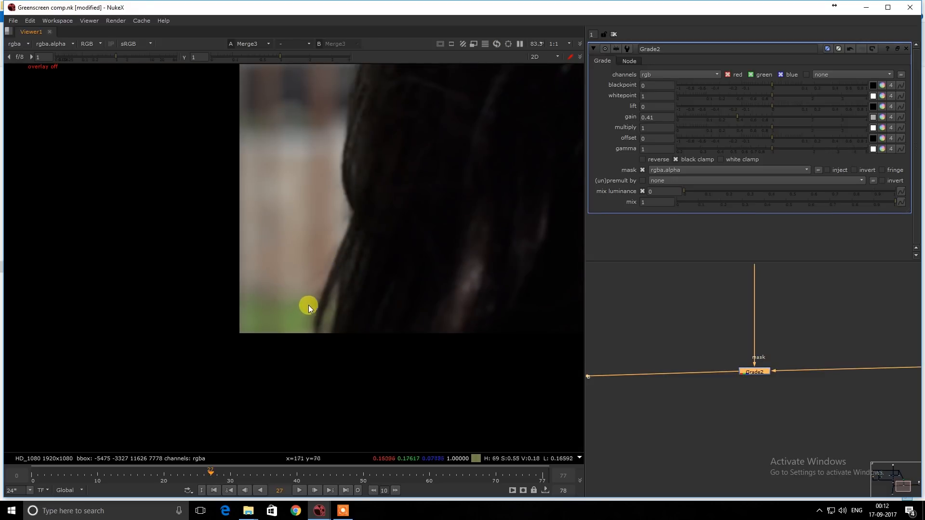
pyautogui.scroll(3, 297, 311)
pyautogui.scroll(-4, 675, 354)
# - Switch the viewer between the original greenscreen plate at Dot2 and the Merge3 composite to compare the hair strands
pyautogui.moveTo(659, 311); pyautogui.dragTo(688, 278, button='middle')
pyautogui.scroll(3, 676, 333)
pyautogui.click(677, 323)
pyautogui.press('1')
pyautogui.press('1')
pyautogui.press('2')
pyautogui.press('1')
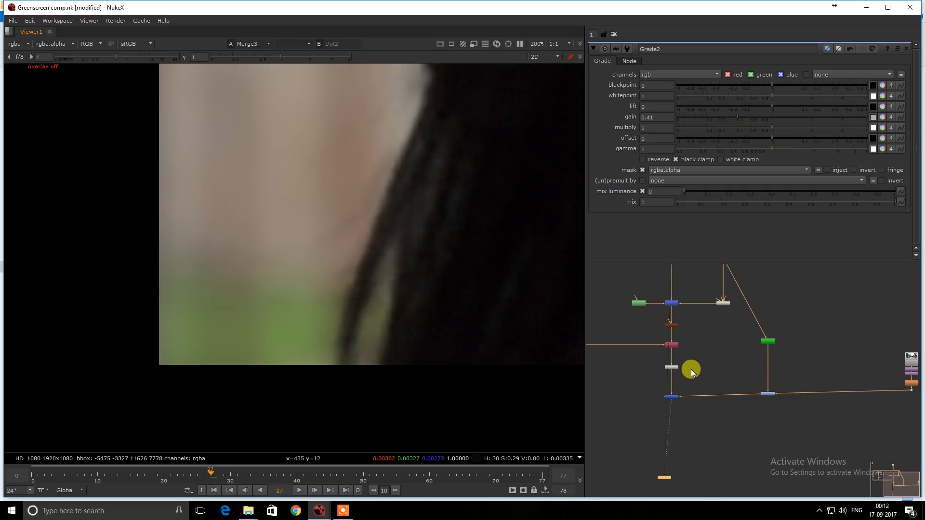
# - Examine the back and upper hair edges of the composite with Grade2 toggled
pyautogui.moveTo(763, 375); pyautogui.dragTo(705, 365, button='middle')
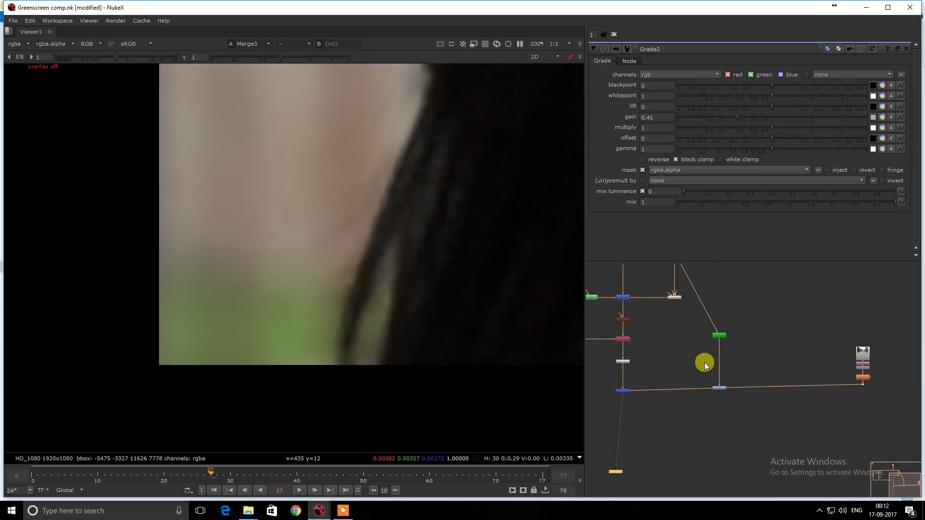
pyautogui.click(718, 389)
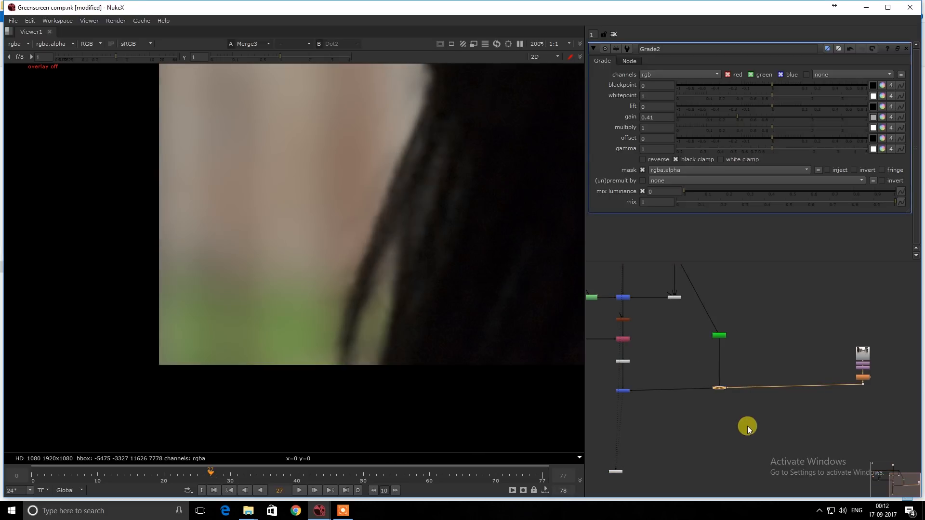
pyautogui.scroll(-2, 346, 281)
pyautogui.scroll(-1, 346, 282)
pyautogui.moveTo(549, 211)
pyautogui.mouseDown(button='middle')
pyautogui.moveTo(366, 241)
pyautogui.moveTo(196, 367)
pyautogui.mouseUp(button='middle')
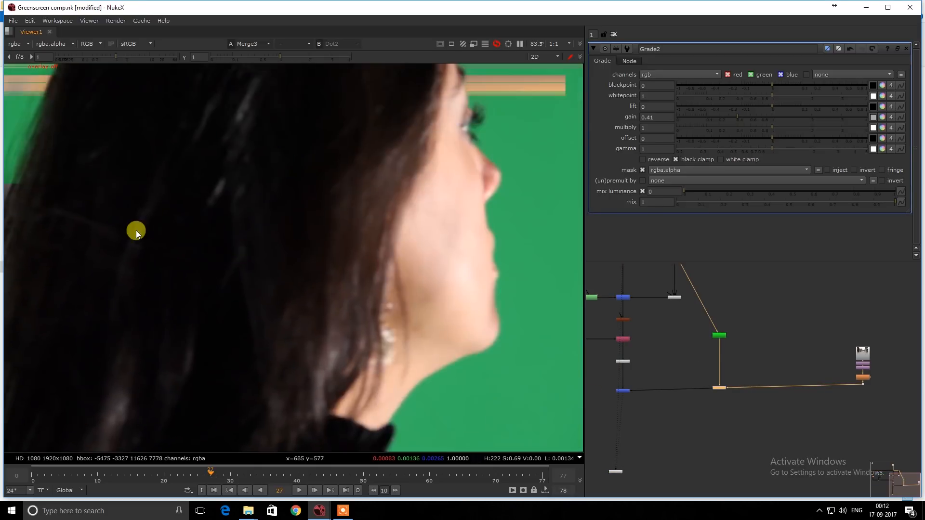
pyautogui.moveTo(94, 133); pyautogui.dragTo(285, 262, button='middle')
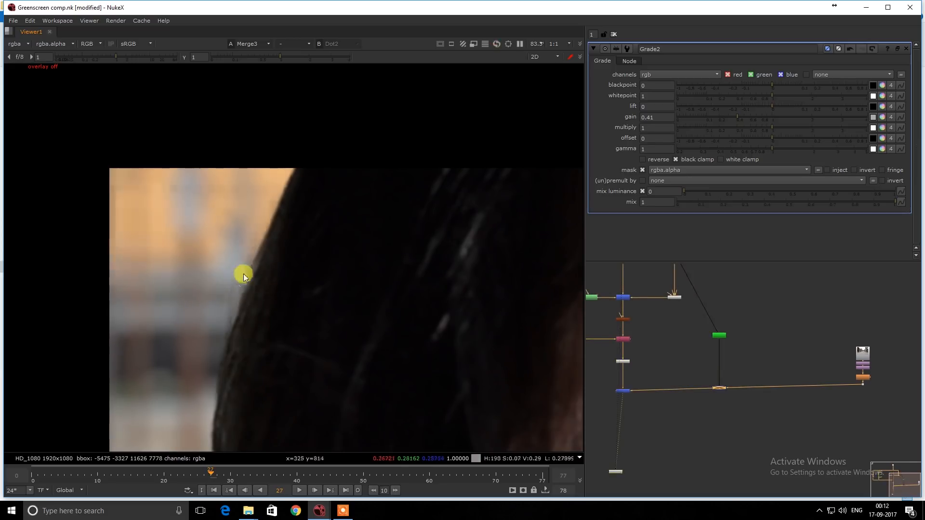
pyautogui.scroll(-2, 272, 242)
pyautogui.scroll(5, 276, 272)
pyautogui.moveTo(434, 224); pyautogui.dragTo(348, 323, button='middle')
pyautogui.moveTo(362, 203); pyautogui.dragTo(307, 256)
# - Check the nose, lips and chin edges with Grade2 toggled, and return to the full frame
pyautogui.scroll(-4, 307, 256)
pyautogui.moveTo(201, 271); pyautogui.dragTo(379, 226, button='middle')
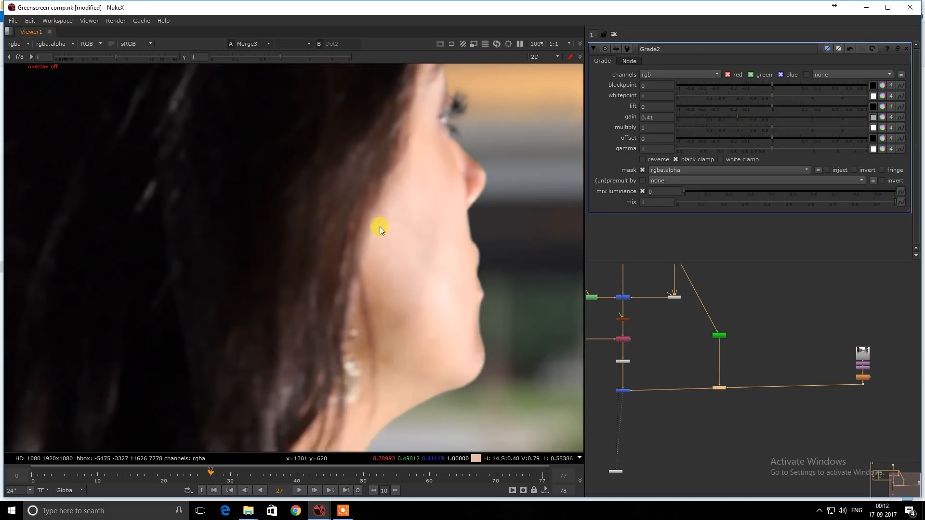
pyautogui.press('d')
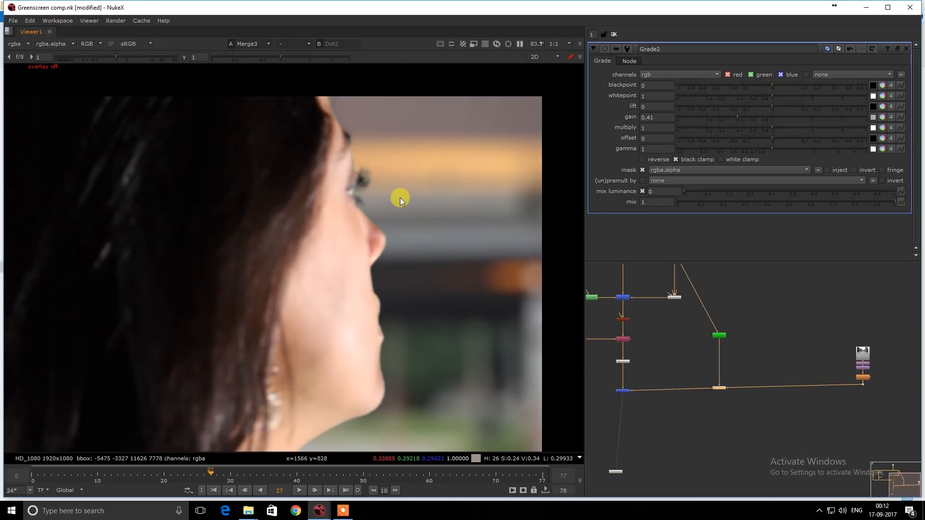
pyautogui.scroll(4, 336, 288)
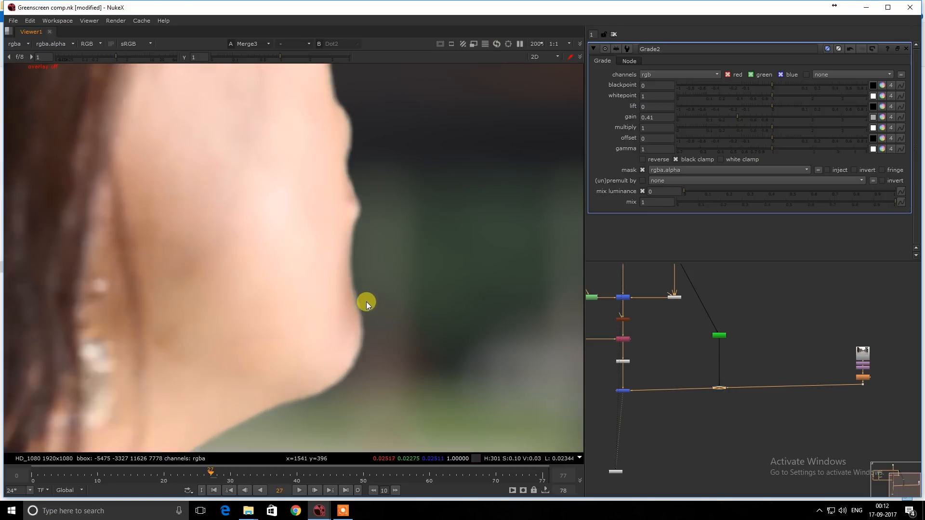
pyautogui.moveTo(338, 163); pyautogui.dragTo(357, 262, button='middle')
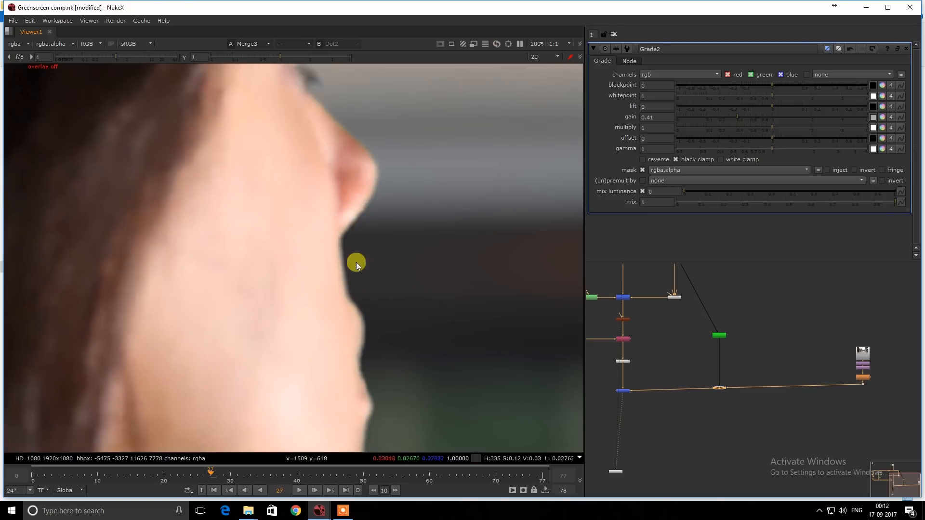
pyautogui.press('f')
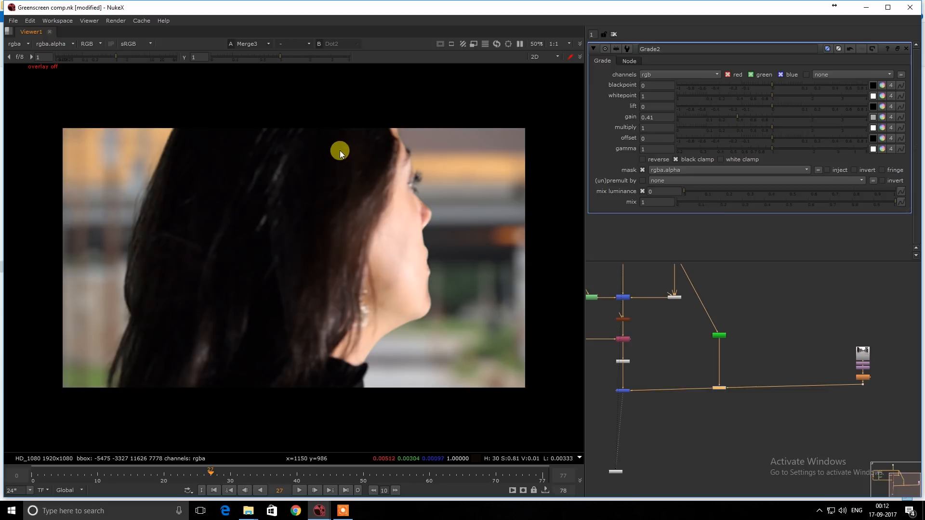
# - Duplicate the Roto node and combine it with the Keyer2 matte through a Merge set to mask, feeding Grade2's mask
pyautogui.scroll(5, 699, 341)
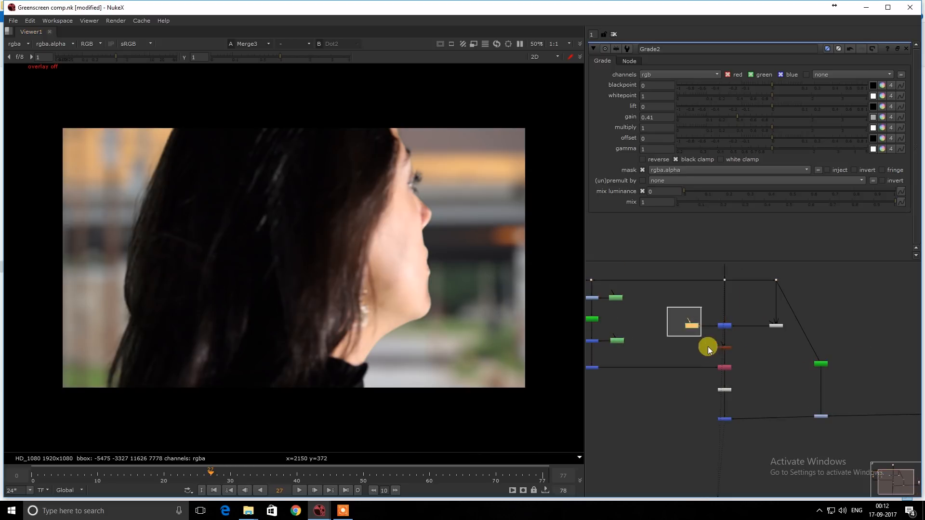
pyautogui.click(764, 345)
pyautogui.press('m')
pyautogui.moveTo(765, 345); pyautogui.dragTo(716, 341)
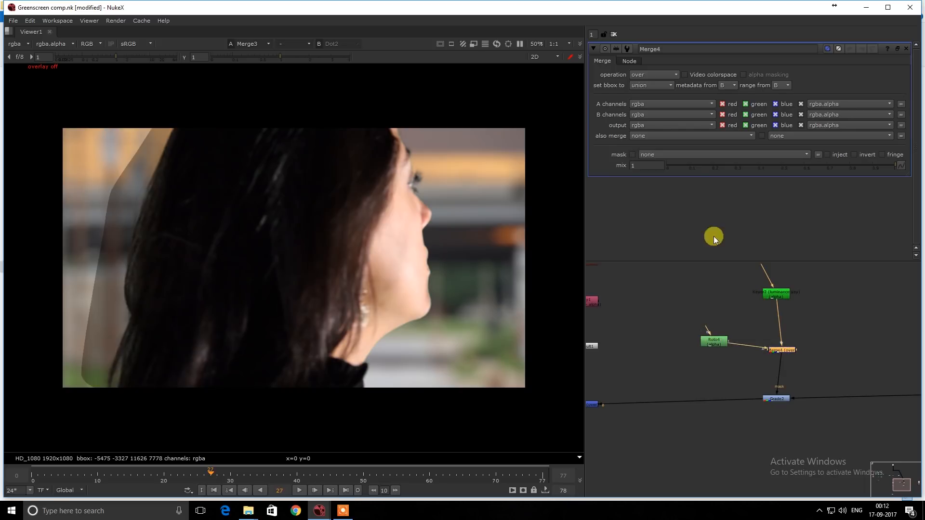
pyautogui.click(653, 74)
pyautogui.click(652, 143)
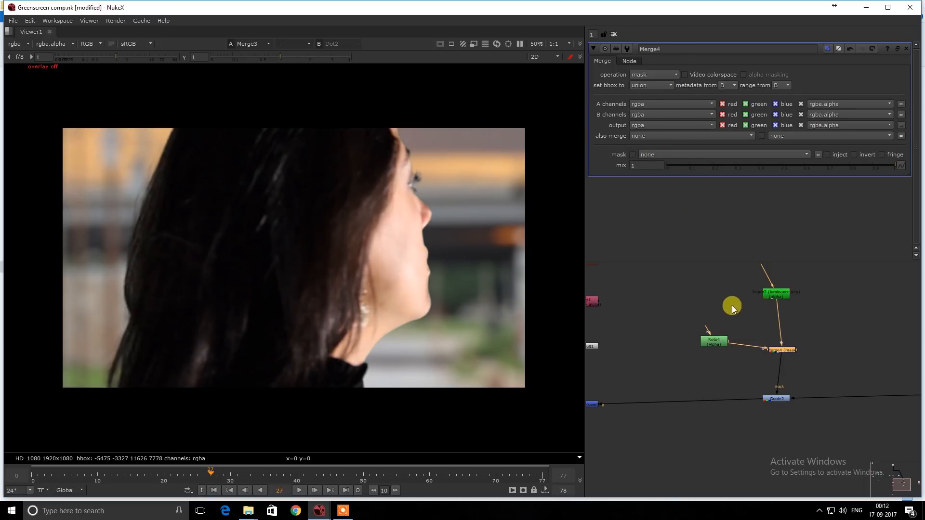
# - Inspect the hair and face edges of the composite with the roto-limited grade
pyautogui.moveTo(732, 305); pyautogui.dragTo(830, 278, button='middle')
pyautogui.moveTo(348, 130); pyautogui.dragTo(80, 368)
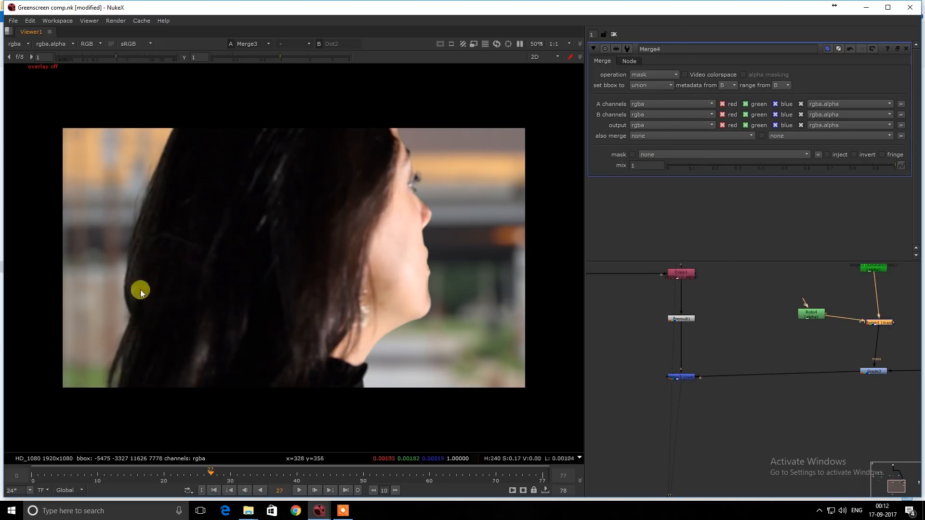
pyautogui.moveTo(98, 129); pyautogui.dragTo(175, 266)
pyautogui.moveTo(436, 218); pyautogui.dragTo(365, 247, button='middle')
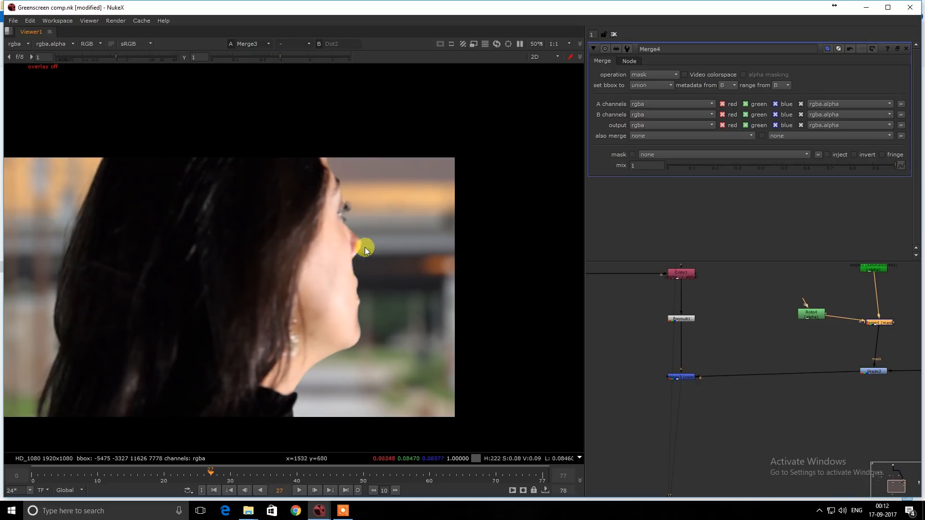
pyautogui.scroll(5, 360, 289)
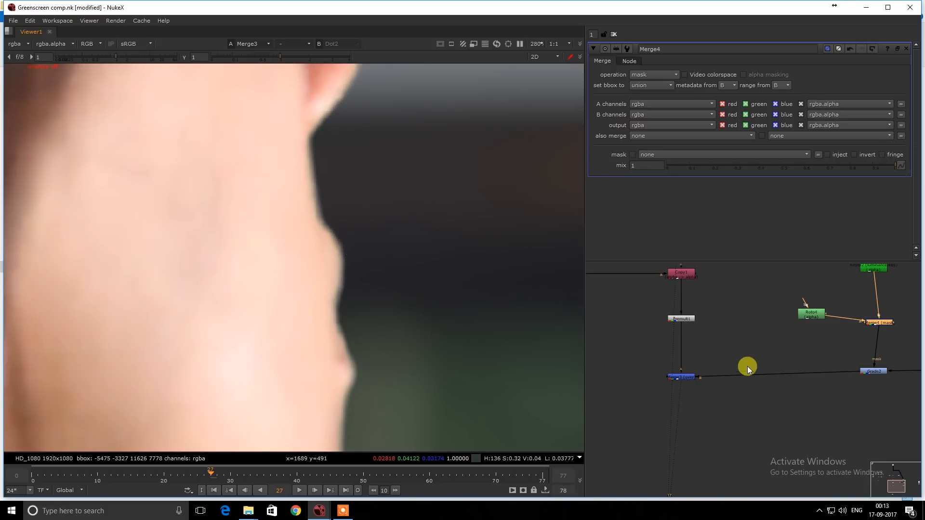
# - Assign the Dot2 greenscreen plate and the Merge3 composite to separate viewer inputs and compare them at the face edge
pyautogui.scroll(-4, 747, 366)
pyautogui.moveTo(730, 279); pyautogui.dragTo(728, 302, button='middle')
pyautogui.moveTo(710, 288); pyautogui.dragTo(737, 314)
pyautogui.press('1')
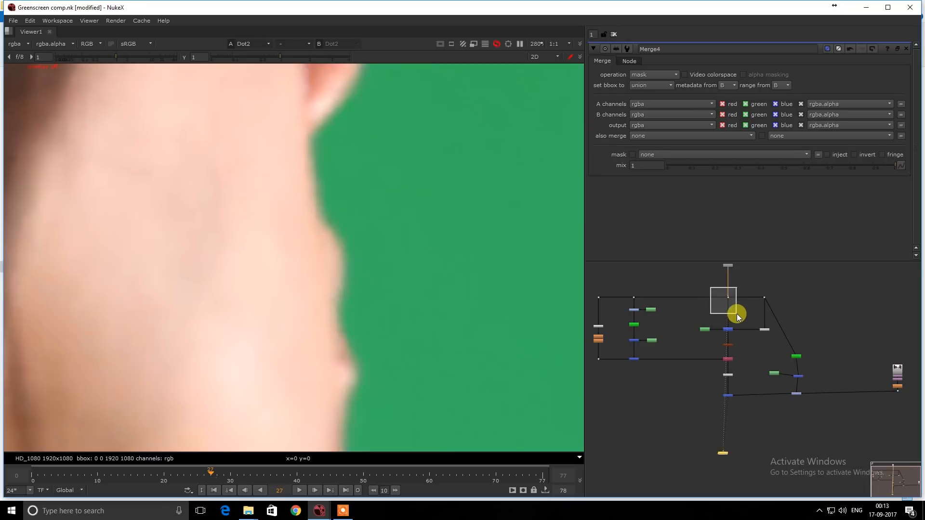
pyautogui.moveTo(736, 329); pyautogui.dragTo(724, 326, button='middle')
pyautogui.click(719, 369)
pyautogui.press('1')
pyautogui.press('2')
pyautogui.press('1')
# - Compare the nose and lip edges between the greenscreen plate and the composite
pyautogui.moveTo(346, 157); pyautogui.dragTo(303, 260, button='middle')
pyautogui.press('2')
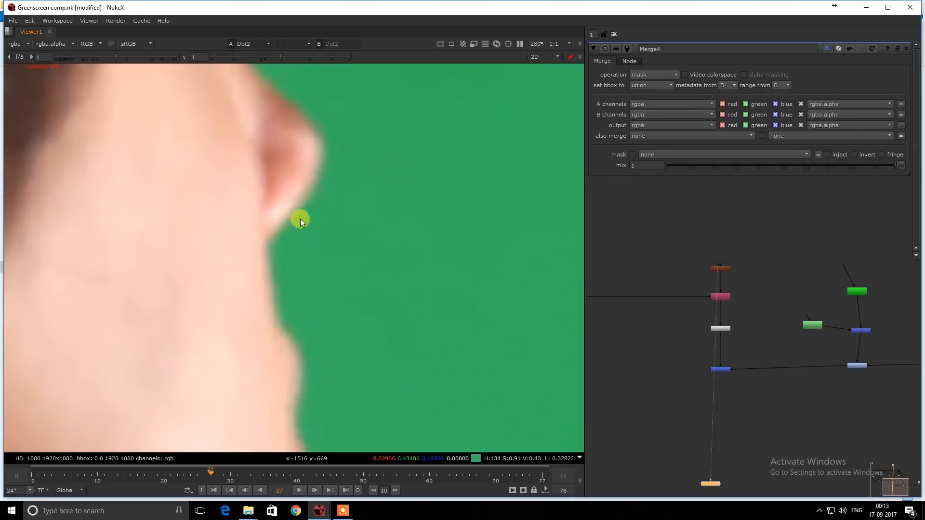
pyautogui.scroll(5, 311, 192)
pyautogui.press('1')
pyautogui.press('2')
pyautogui.press('1')
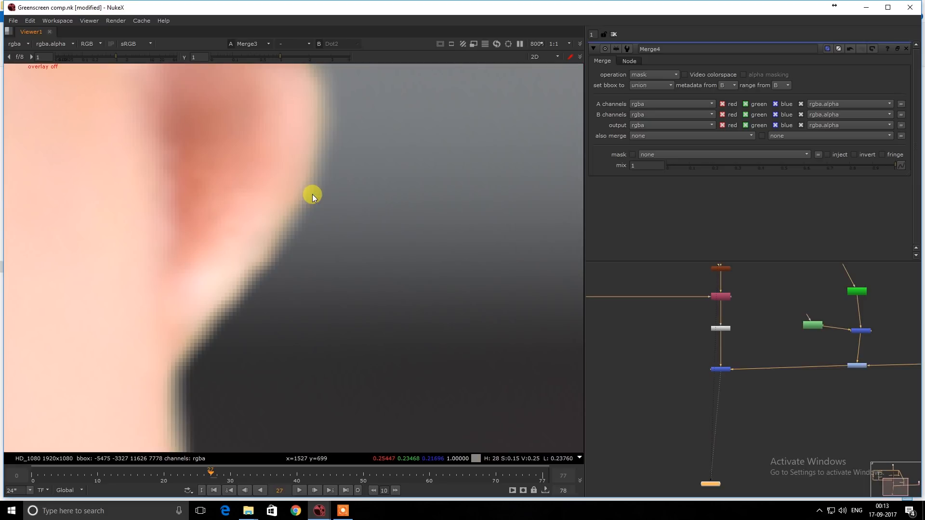
pyautogui.scroll(-5, 293, 209)
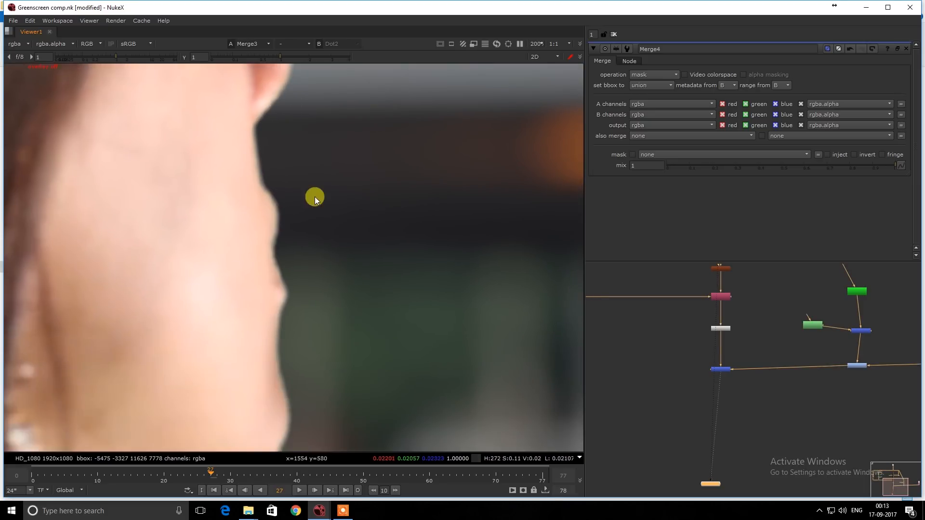
pyautogui.scroll(-3, 288, 284)
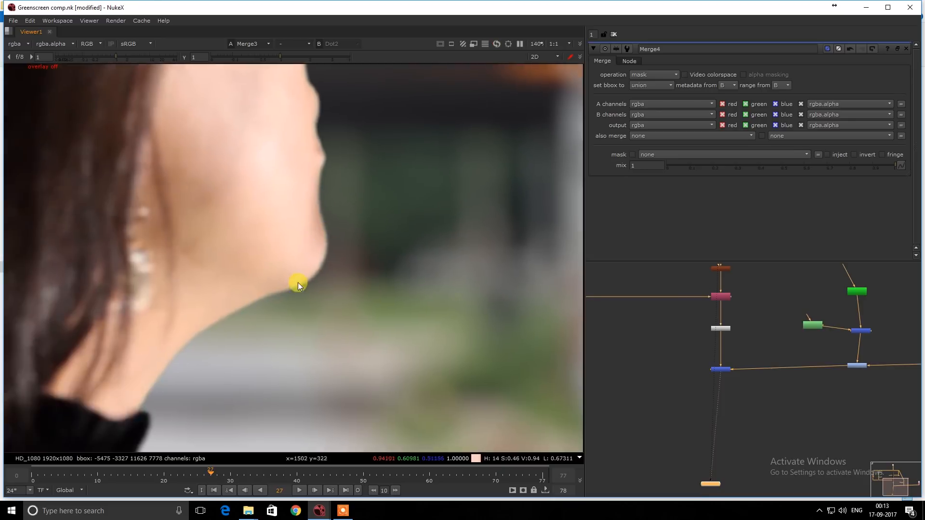
# - Compare the chin edge between the greenscreen plate and the composite
pyautogui.scroll(6, 298, 282)
pyautogui.press('2')
pyautogui.press('1')
pyautogui.scroll(-4, 322, 305)
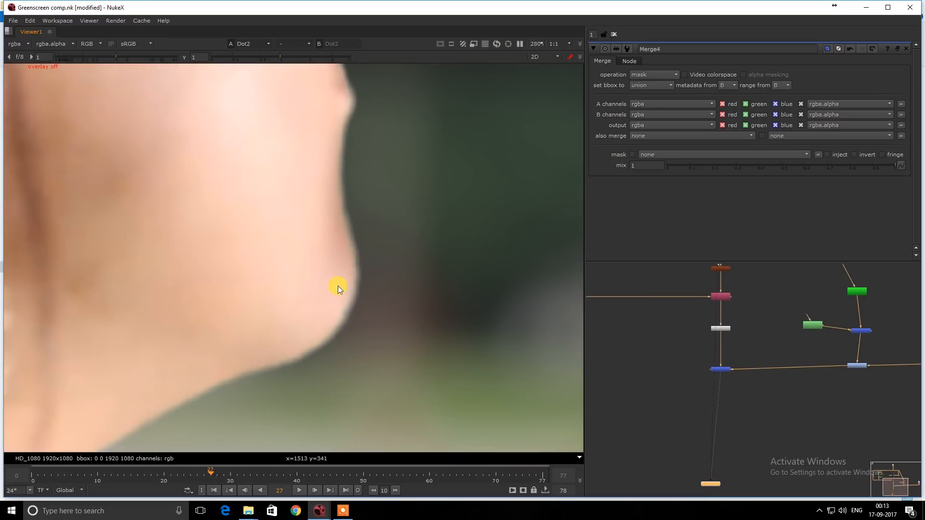
# - Move Merge3 and its neighbouring nodes down to make room below Premult1
pyautogui.scroll(-3, 725, 339)
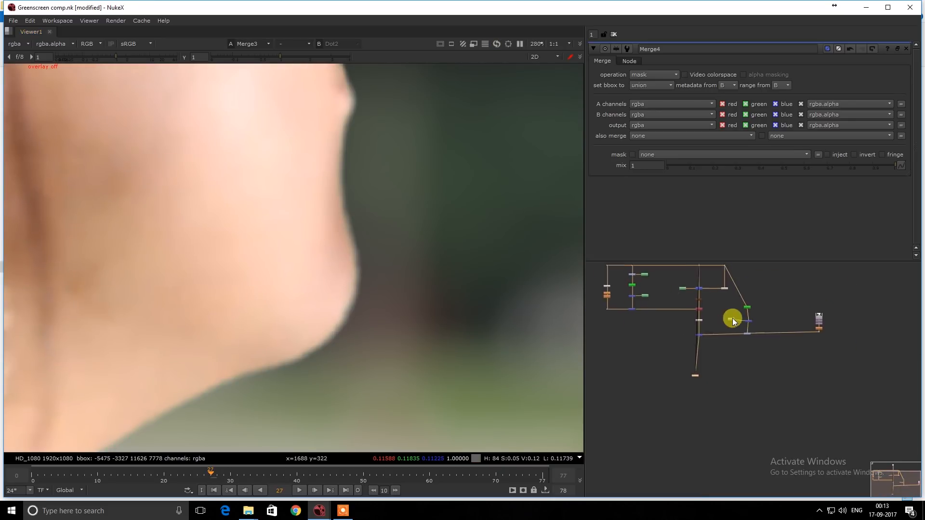
pyautogui.moveTo(638, 312); pyautogui.dragTo(862, 417)
pyautogui.scroll(3, 657, 337)
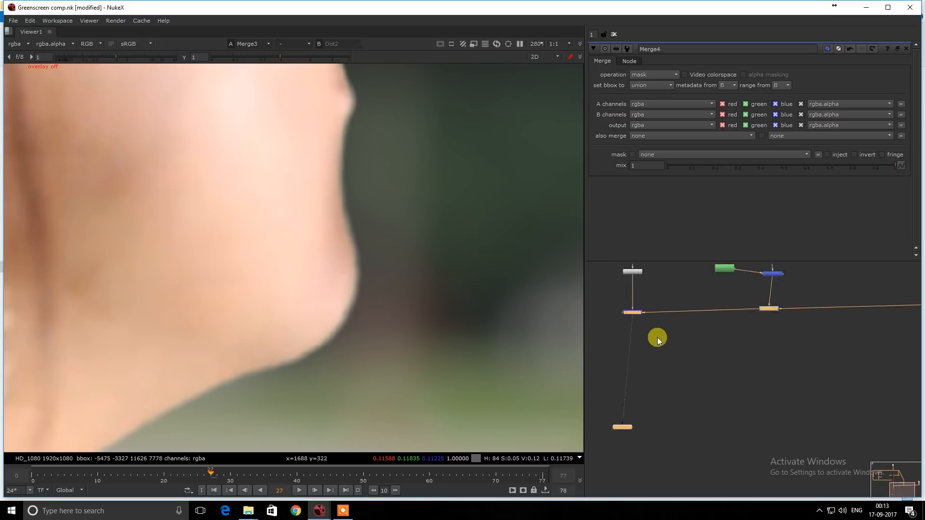
pyautogui.scroll(-3, 628, 307)
pyautogui.moveTo(628, 314); pyautogui.dragTo(628, 341)
# - Add an EdgeBlur node between Premult1 and Merge3
pyautogui.click(644, 298)
pyautogui.press('Tab')
pyautogui.write('edge')
pyautogui.press('Return')
pyautogui.scroll(3, 641, 299)
pyautogui.moveTo(629, 302); pyautogui.dragTo(608, 302)
# - Set the EdgeBlur size to 4 and check the softened nose and lip edges
pyautogui.scroll(5, 366, 231)
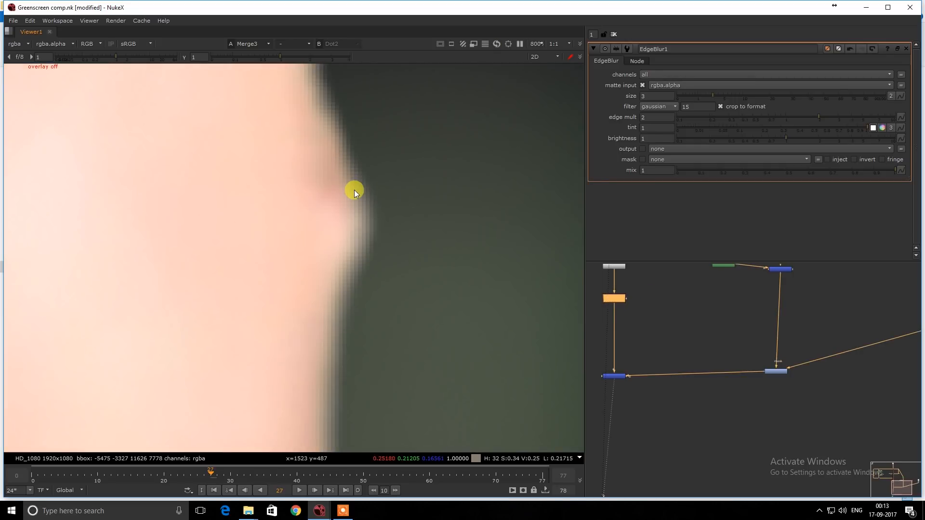
pyautogui.scroll(-5, 362, 186)
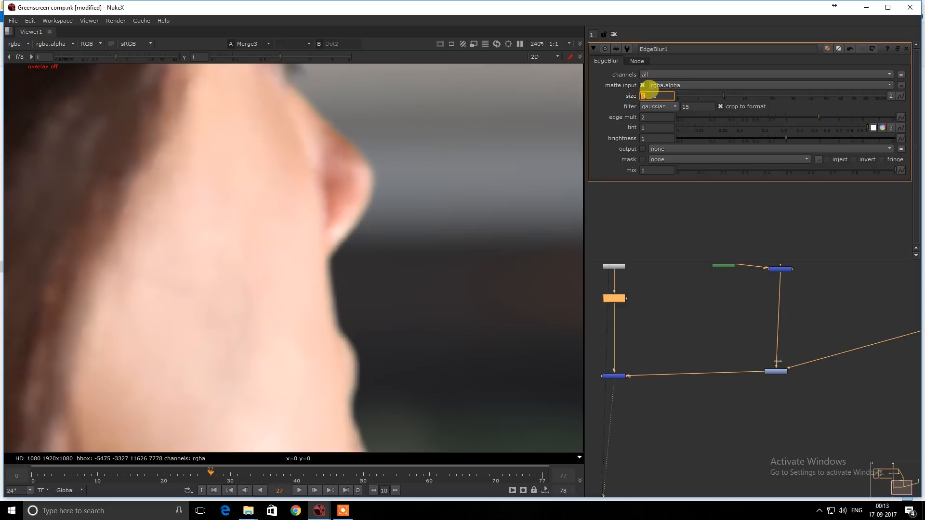
pyautogui.press('Return')
pyautogui.scroll(8, 371, 199)
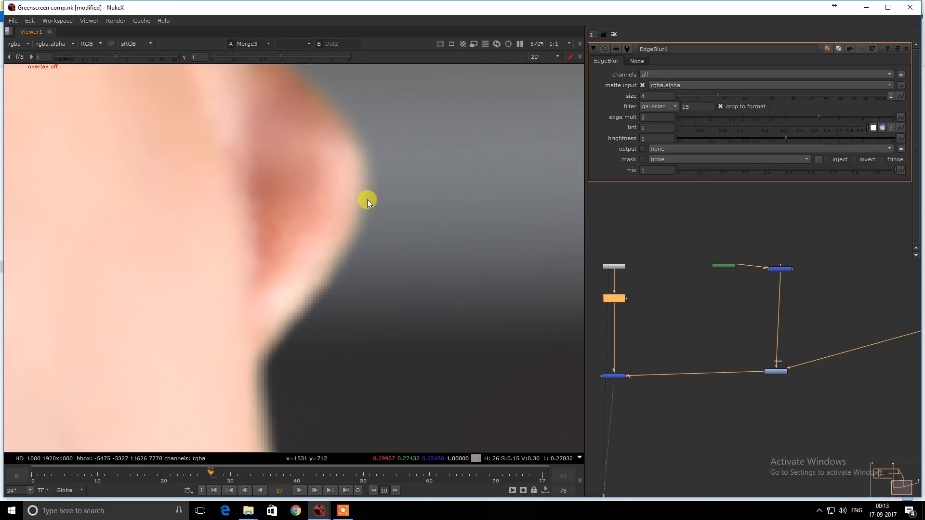
pyautogui.scroll(-8, 360, 218)
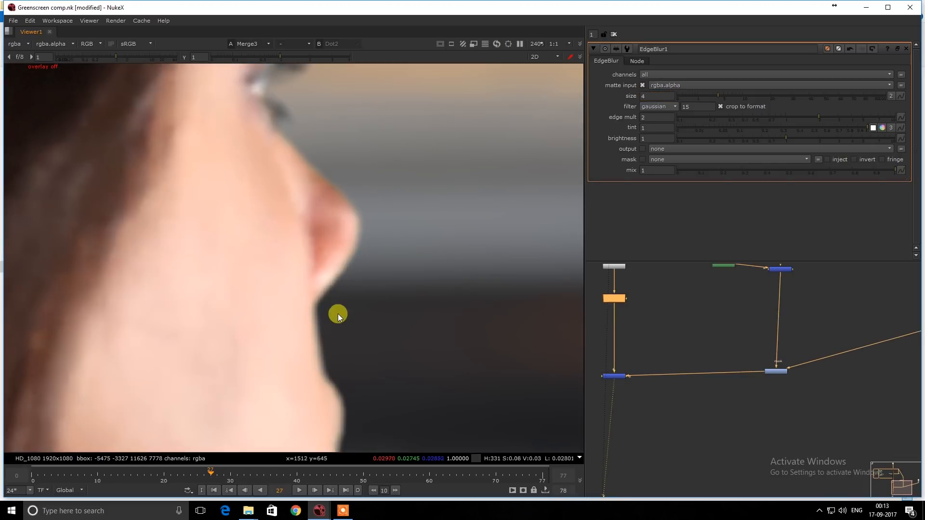
# - Compare the lip, chin and nose edges between the greenscreen plate and the composite, including in a single colour channel
pyautogui.scroll(6, 323, 261)
pyautogui.press('2')
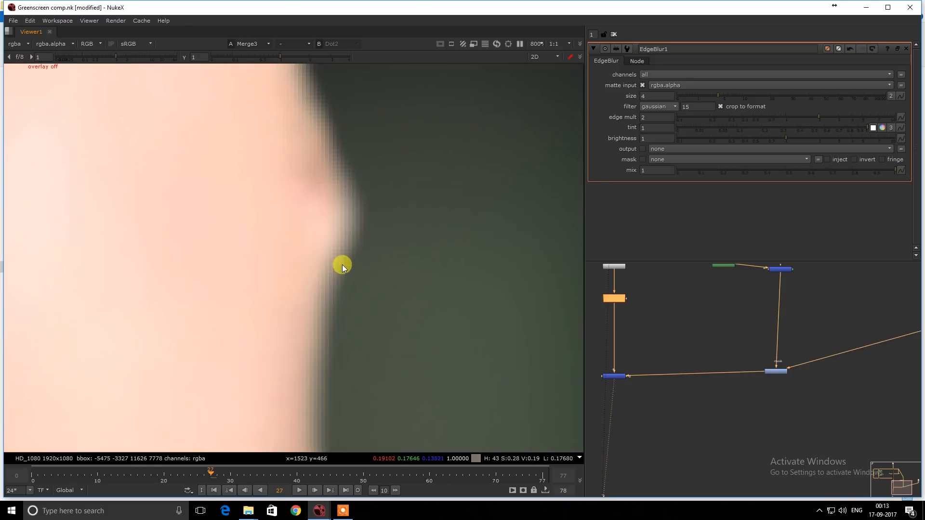
pyautogui.press('1')
pyautogui.scroll(-5, 325, 221)
pyautogui.press('g')
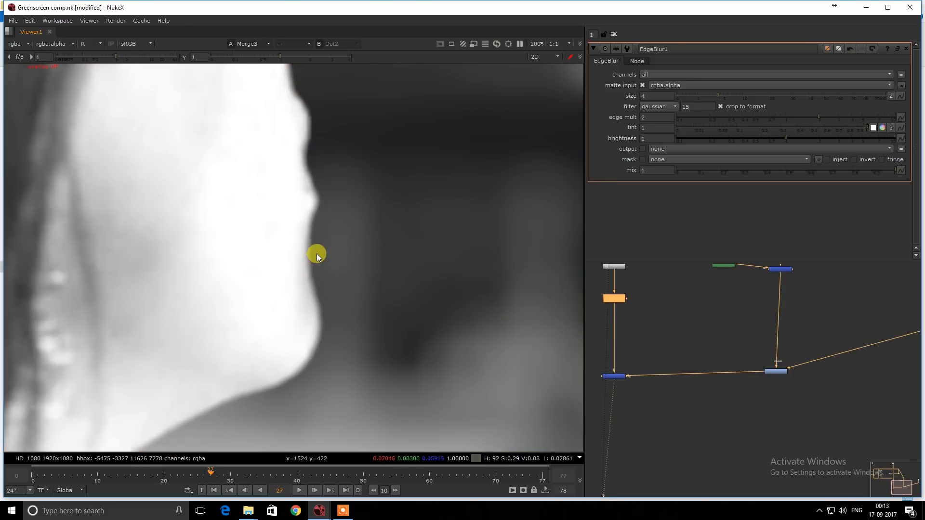
pyautogui.scroll(3, 315, 249)
pyautogui.scroll(-3, 313, 247)
pyautogui.press('g')
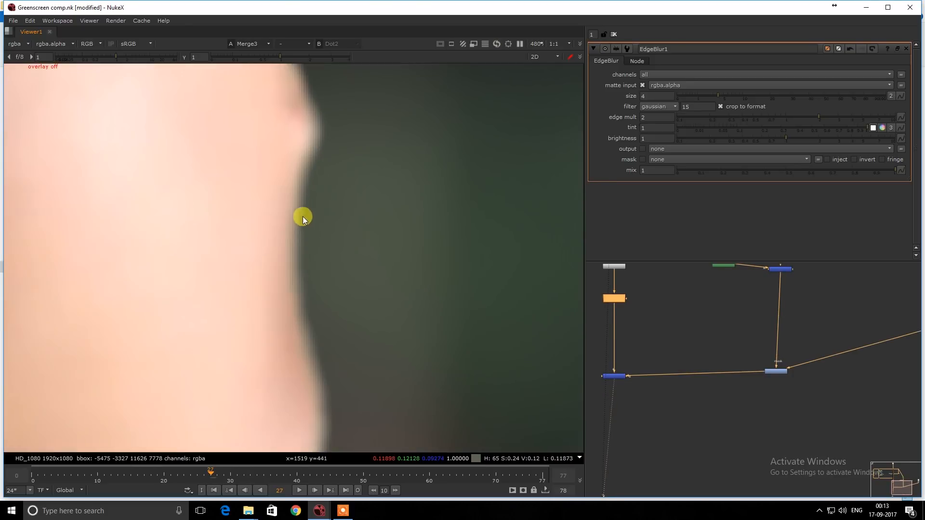
pyautogui.scroll(5, 293, 226)
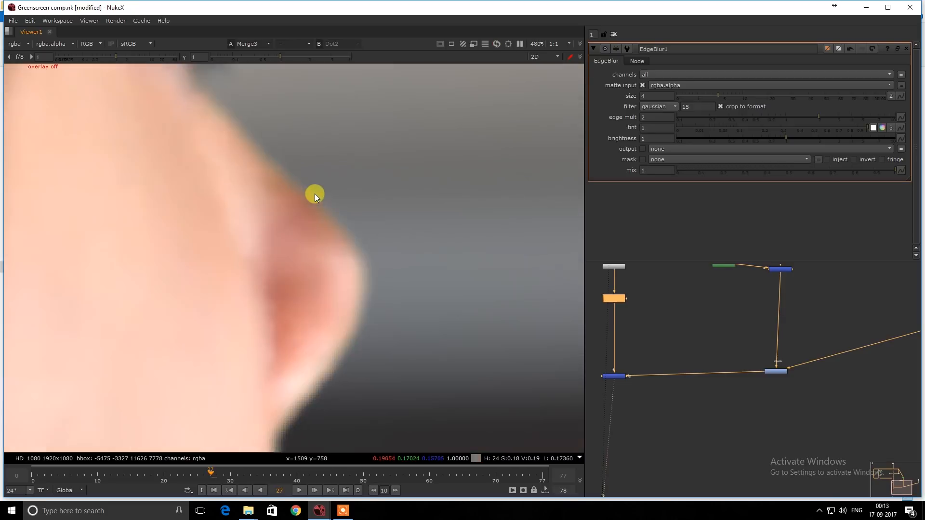
pyautogui.press('2')
pyautogui.press('1')
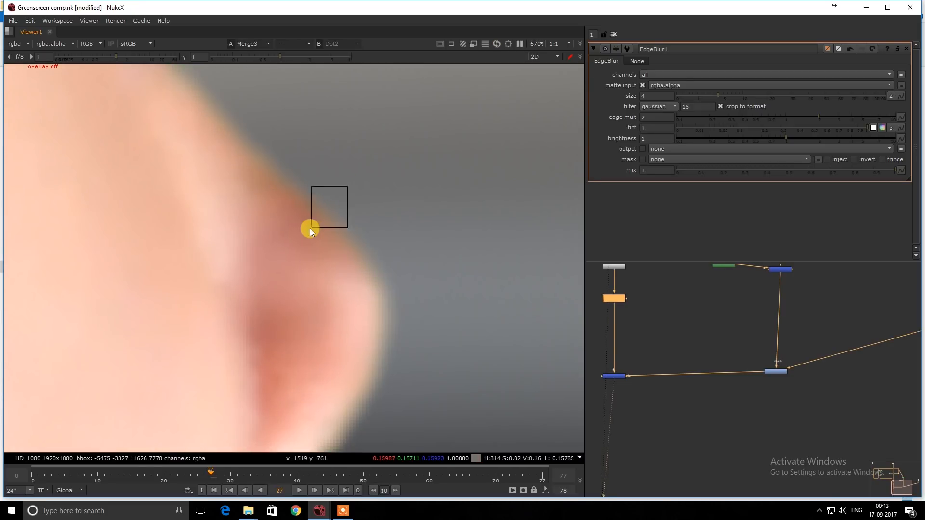
pyautogui.scroll(-3, 299, 206)
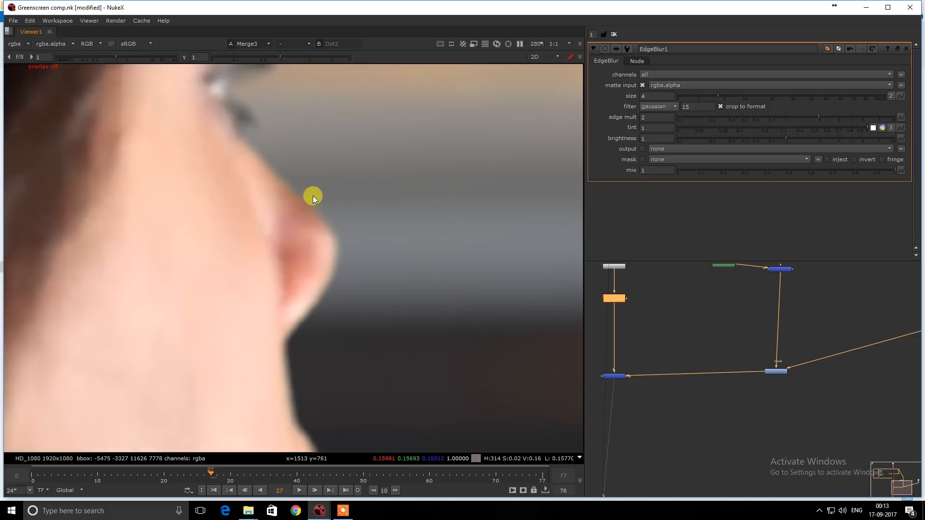
# - Check the eyelash, forehead, chin and neck edges of the composite against the greenscreen plate
pyautogui.moveTo(304, 158); pyautogui.dragTo(361, 231, button='middle')
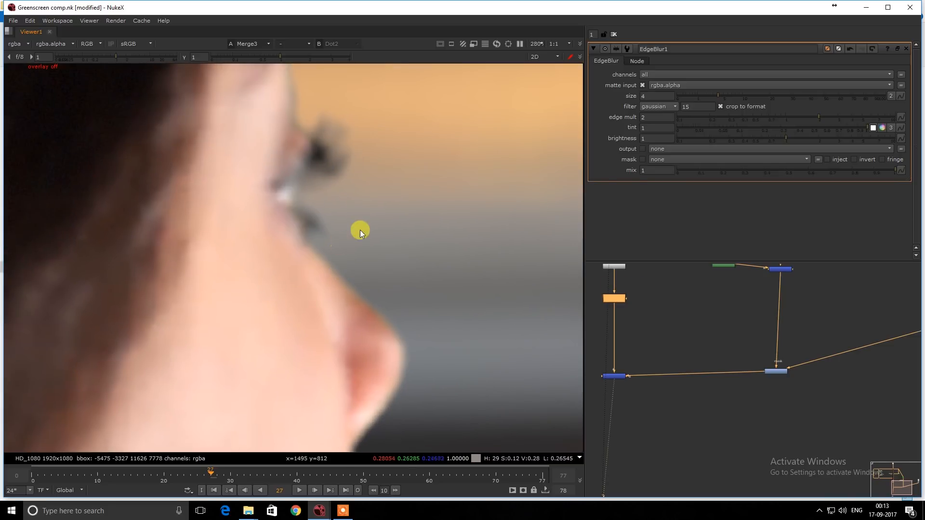
pyautogui.moveTo(320, 133); pyautogui.dragTo(349, 212, button='middle')
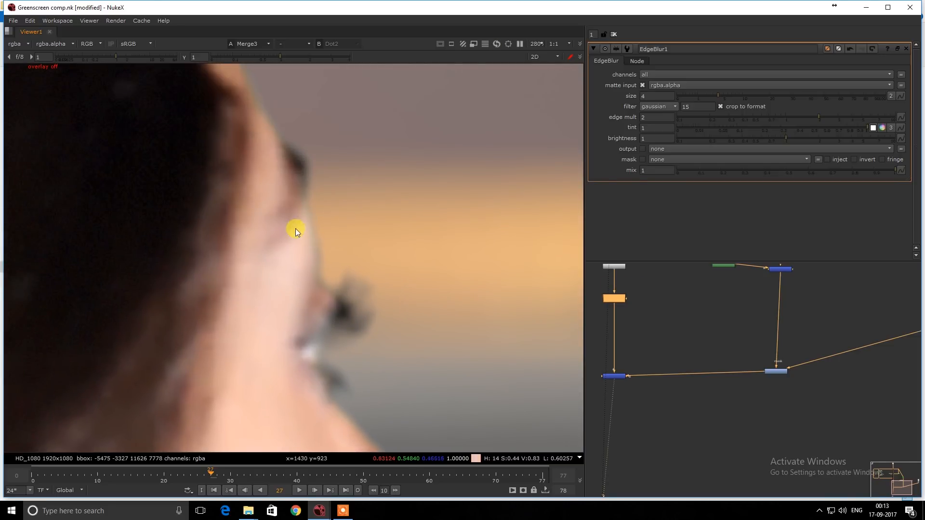
pyautogui.moveTo(296, 229); pyautogui.dragTo(334, 215, button='middle')
pyautogui.press('2')
pyautogui.press('1')
pyautogui.press('2')
pyautogui.press('1')
pyautogui.scroll(-4, 304, 250)
pyautogui.moveTo(314, 262); pyautogui.dragTo(327, 222, button='middle')
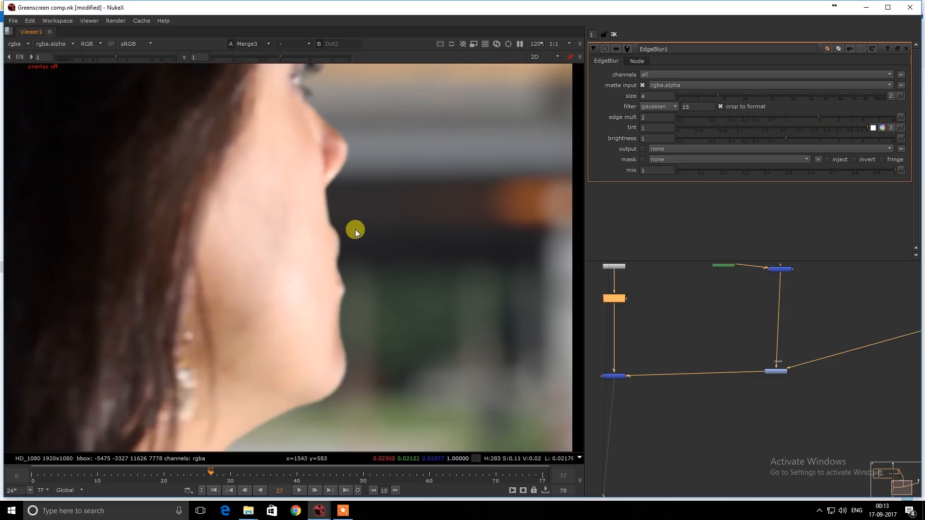
pyautogui.moveTo(296, 308); pyautogui.dragTo(389, 265, button='middle')
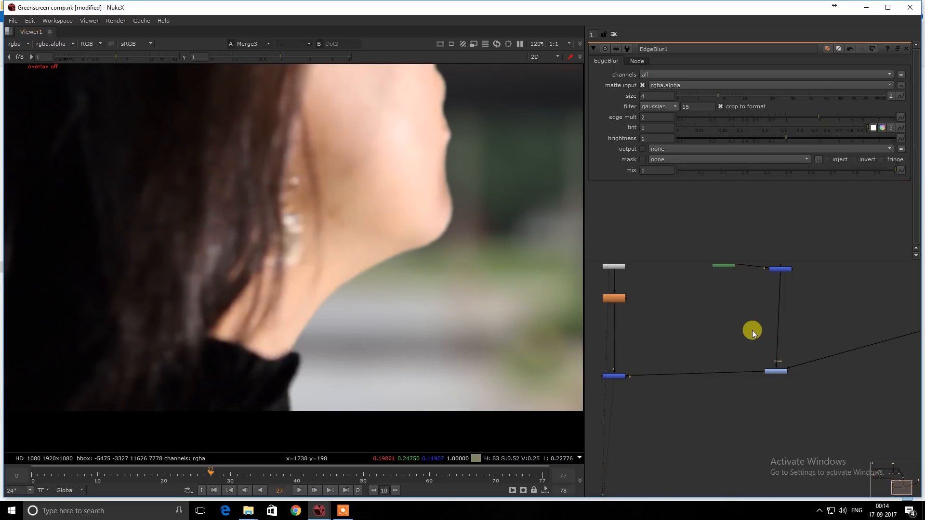
# - Move Merge3 together with its background branch and the viewer further down the node graph, leaving space below EdgeBlur1
pyautogui.press('space')
pyautogui.moveTo(638, 310); pyautogui.dragTo(486, 261, button='middle')
pyautogui.moveTo(689, 266); pyautogui.dragTo(649, 265, button='middle')
pyautogui.moveTo(688, 126); pyautogui.dragTo(828, 268)
pyautogui.moveTo(750, 225); pyautogui.dragTo(622, 171, button='middle')
pyautogui.moveTo(686, 141); pyautogui.dragTo(875, 217)
pyautogui.scroll(-5, 610, 209)
pyautogui.moveTo(461, 217); pyautogui.dragTo(710, 324)
pyautogui.scroll(2, 481, 234)
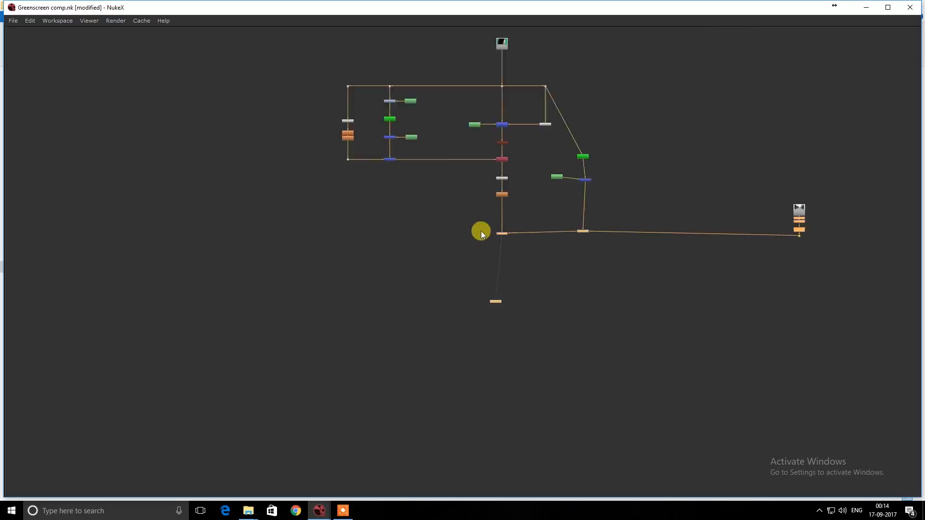
pyautogui.scroll(2, 510, 231)
pyautogui.scroll(-2, 515, 229)
pyautogui.moveTo(514, 229); pyautogui.dragTo(525, 293)
# - Move the keyer and roto branch that masks the background grade to the right, clear of the main node column
pyautogui.moveTo(663, 157); pyautogui.dragTo(617, 174)
pyautogui.moveTo(642, 137); pyautogui.dragTo(530, 231)
pyautogui.keyDown('shift'); pyautogui.click(595, 305); pyautogui.keyUp('shift')
pyautogui.scroll(3, 595, 302)
pyautogui.scroll(-4, 595, 304)
pyautogui.moveTo(595, 305); pyautogui.dragTo(697, 309)
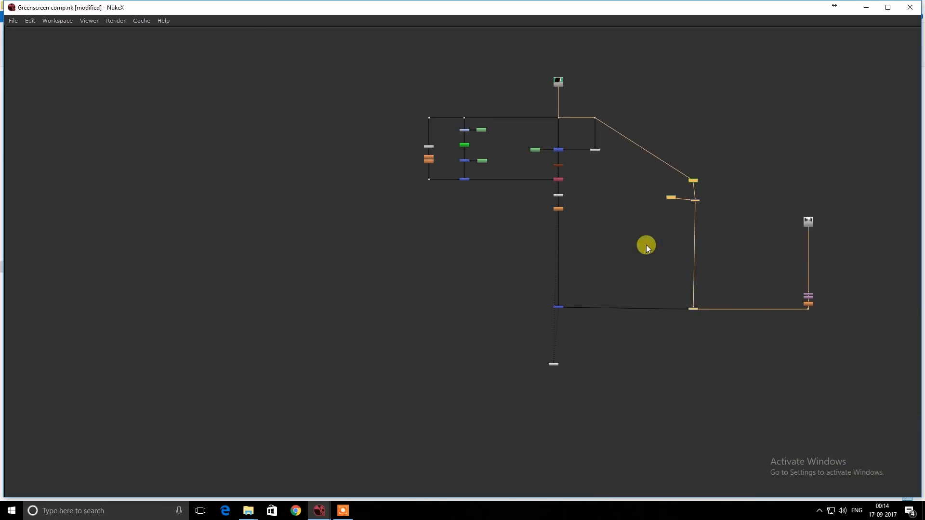
pyautogui.click(646, 245)
pyautogui.scroll(3, 609, 218)
pyautogui.moveTo(594, 211); pyautogui.dragTo(608, 184, button='middle')
pyautogui.hotkey('ctrl', 'a')
pyautogui.press('space')
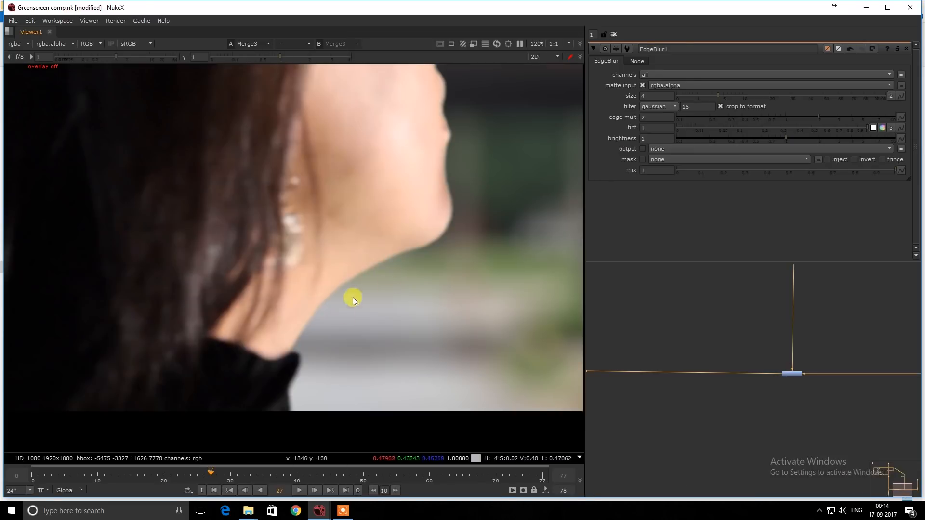
# - Add a Merge node beside EdgeBlur1 and connect both its A and B inputs to EdgeBlur1
pyautogui.scroll(5, 366, 303)
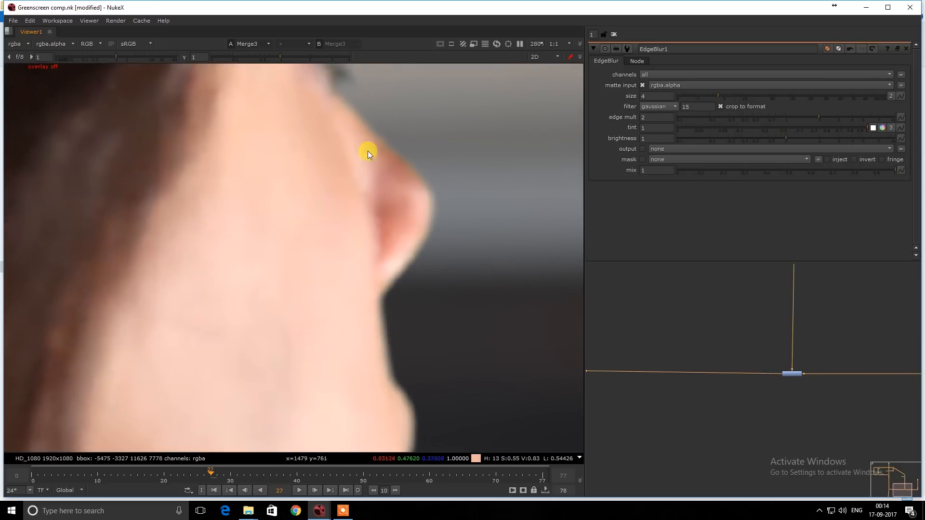
pyautogui.scroll(1, 389, 161)
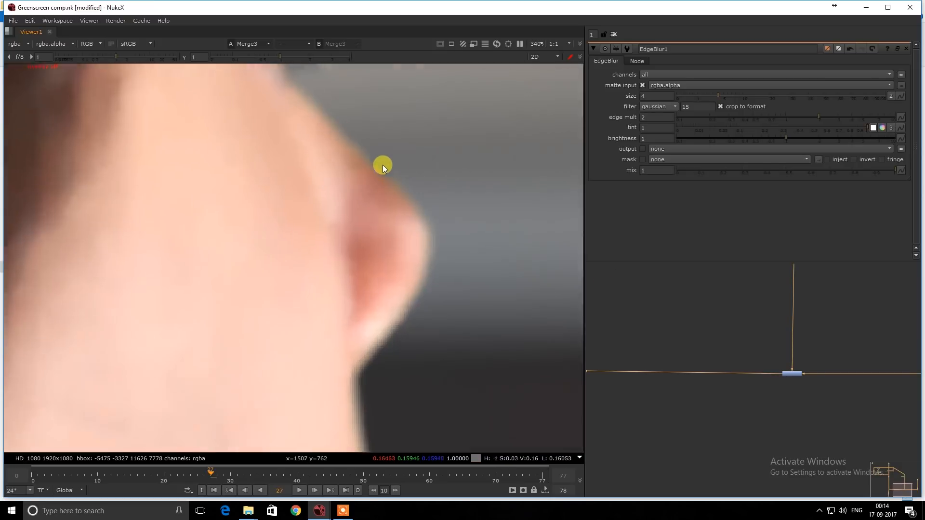
pyautogui.scroll(-5, 714, 328)
pyautogui.moveTo(637, 277); pyautogui.dragTo(650, 296, button='middle')
pyautogui.scroll(3, 673, 307)
pyautogui.click(680, 310)
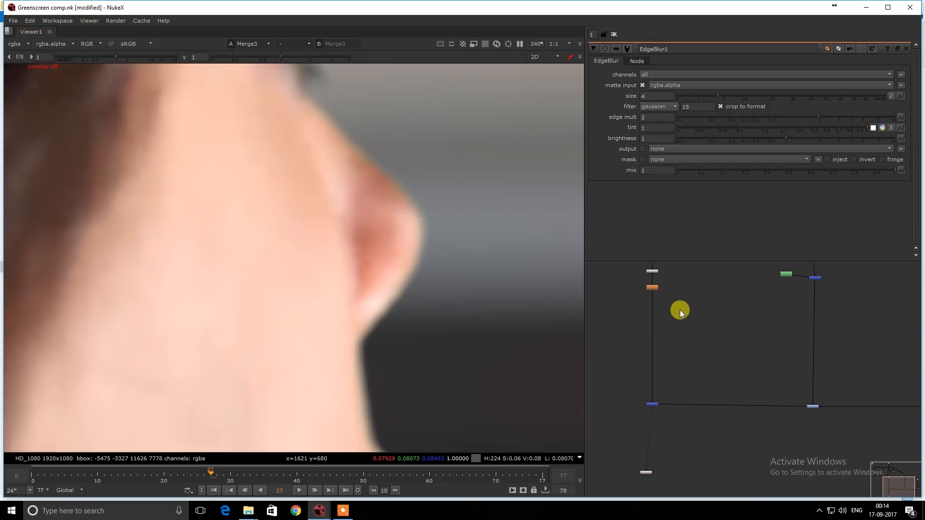
pyautogui.scroll(-2, 677, 303)
pyautogui.scroll(4, 698, 323)
pyautogui.press('m')
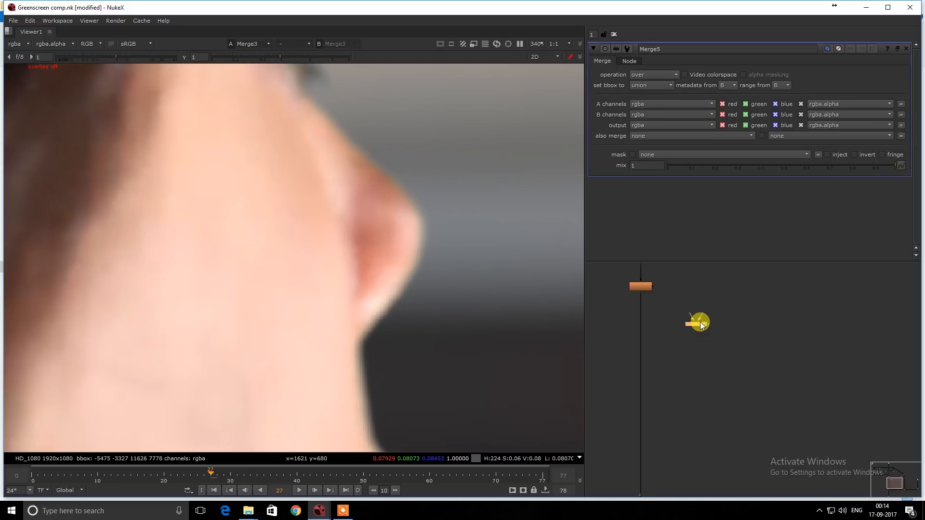
pyautogui.moveTo(696, 325); pyautogui.dragTo(706, 341)
pyautogui.moveTo(640, 293); pyautogui.dragTo(711, 307)
pyautogui.moveTo(637, 292); pyautogui.dragTo(644, 289)
pyautogui.scroll(2, 684, 308)
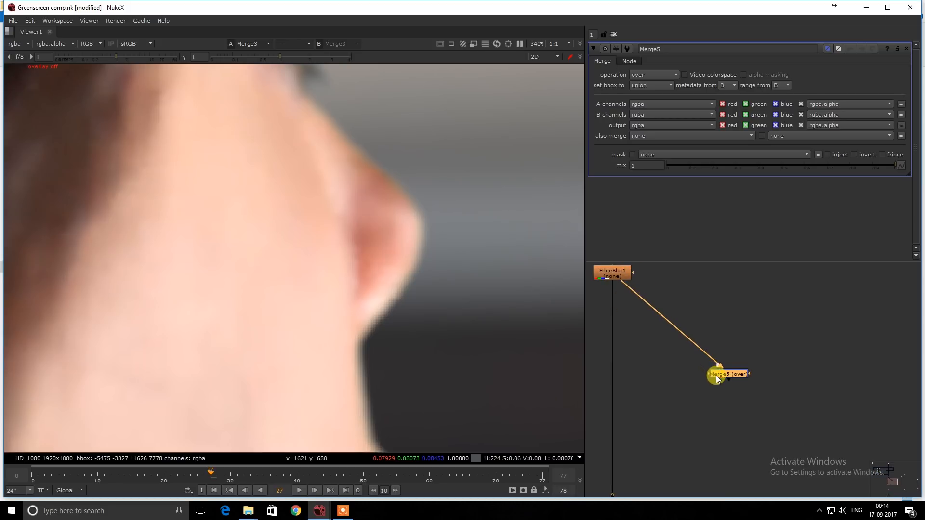
pyautogui.click(703, 330)
pyautogui.moveTo(621, 294); pyautogui.dragTo(659, 345, button='middle')
# - View EdgeBlur1's output and examine its alpha channel along the face edge
pyautogui.press('space')
pyautogui.click(647, 269)
pyautogui.moveTo(713, 308); pyautogui.dragTo(672, 264, button='middle')
pyautogui.click(608, 279)
pyautogui.press('1')
pyautogui.press('space')
pyautogui.press('a')
pyautogui.scroll(-3, 434, 260)
pyautogui.press('a')
pyautogui.press('a')
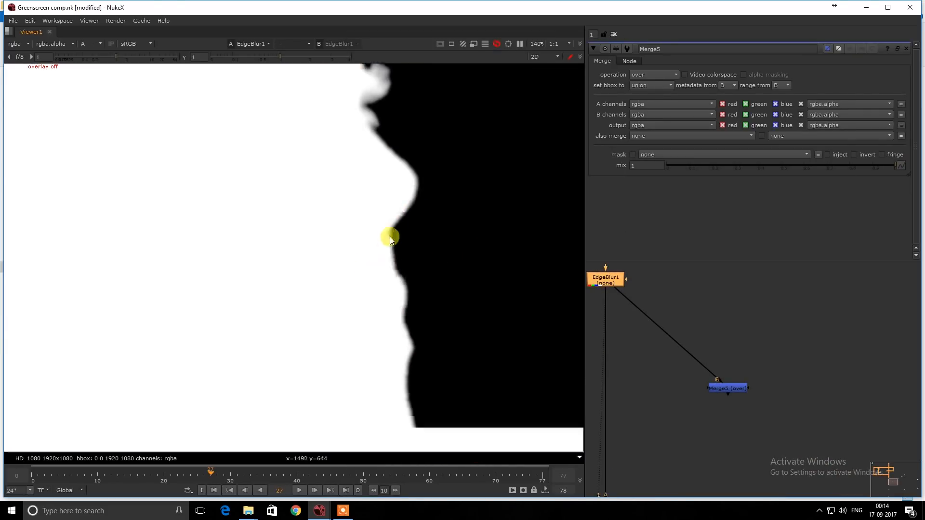
# - View Merge5's alpha and set its operation to xor
pyautogui.click(728, 388)
pyautogui.press('1')
pyautogui.click(734, 342)
pyautogui.press('Tab')
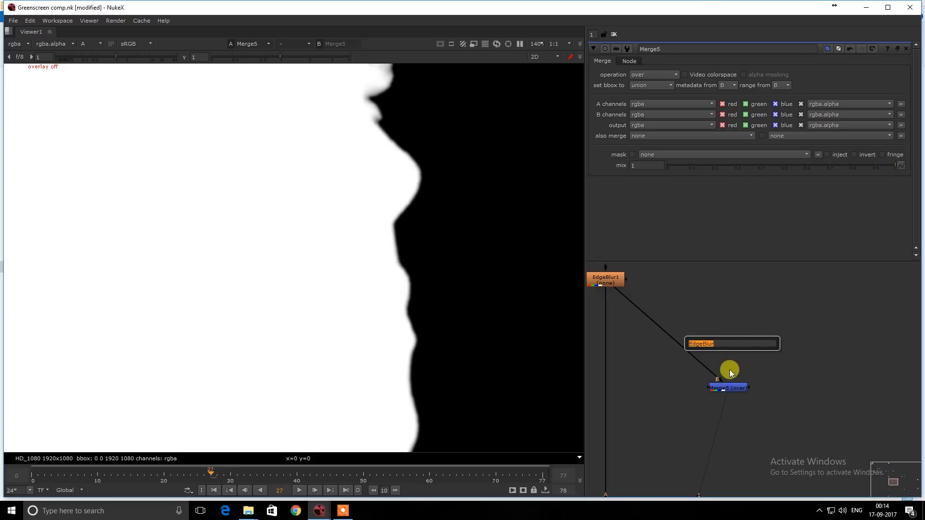
pyautogui.click(730, 388)
pyautogui.click(650, 75)
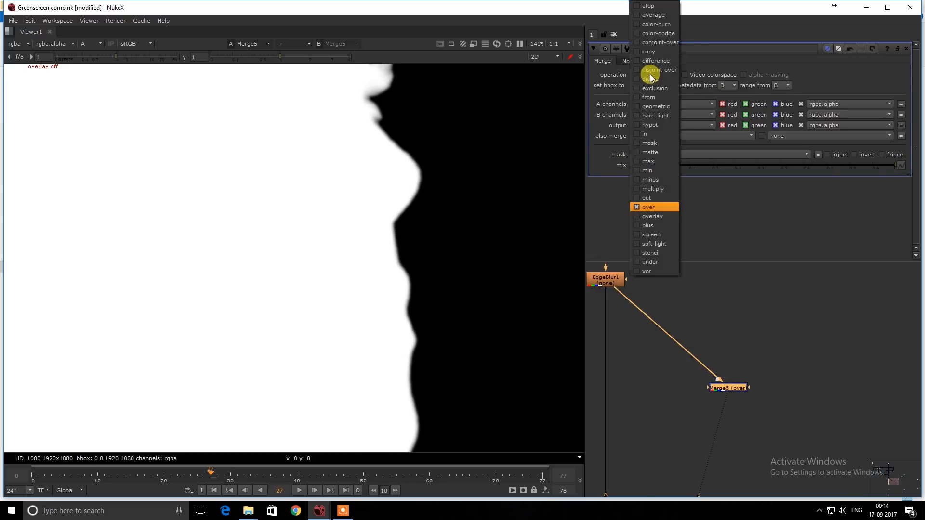
pyautogui.click(660, 272)
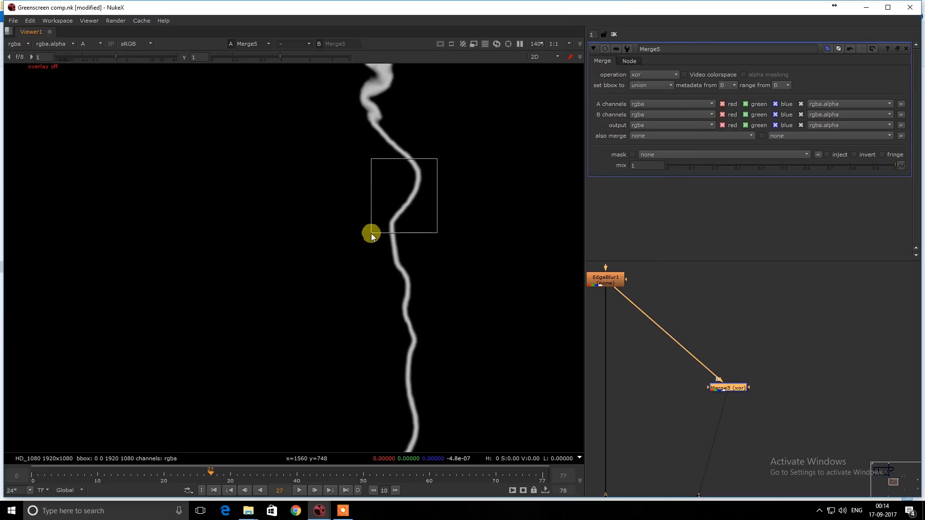
# - Examine the edge matte along the face and hair, comparing it with Merge5 disabled and enabled
pyautogui.scroll(3, 421, 167)
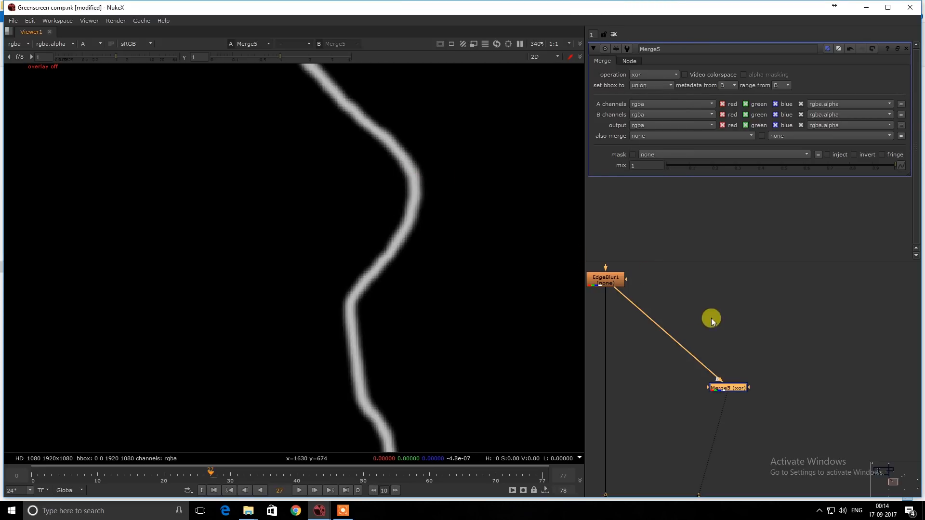
pyautogui.press('d')
pyautogui.press('d')
pyautogui.scroll(1, 465, 200)
pyautogui.moveTo(441, 143); pyautogui.dragTo(346, 218)
pyautogui.press('d')
pyautogui.press('d')
pyautogui.press('f')
pyautogui.moveTo(417, 168); pyautogui.dragTo(288, 273)
pyautogui.press('d')
pyautogui.press('d')
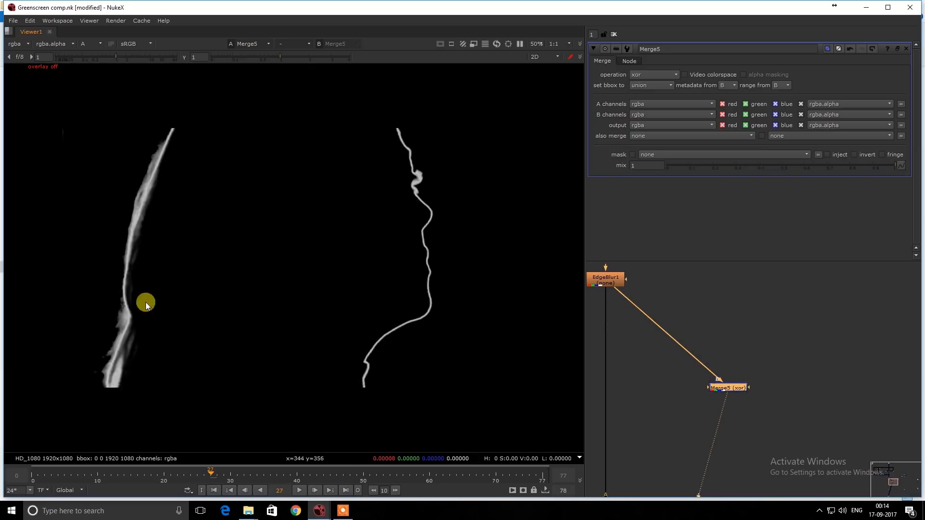
pyautogui.moveTo(146, 304); pyautogui.dragTo(240, 252, button='middle')
pyautogui.moveTo(283, 196); pyautogui.dragTo(163, 314)
pyautogui.moveTo(297, 227); pyautogui.dragTo(139, 301, button='middle')
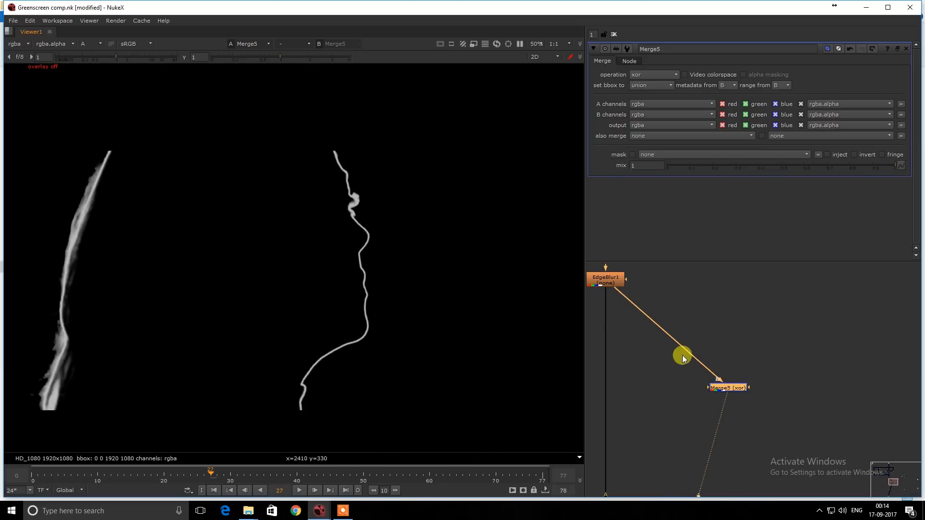
# - Check Keylight1's matte settings and return to Merge5 and its edge matte
pyautogui.scroll(-5, 684, 357)
pyautogui.moveTo(648, 346); pyautogui.dragTo(771, 384, button='middle')
pyautogui.moveTo(619, 292); pyautogui.dragTo(699, 327, button='middle')
pyautogui.scroll(3, 700, 330)
pyautogui.click(662, 307)
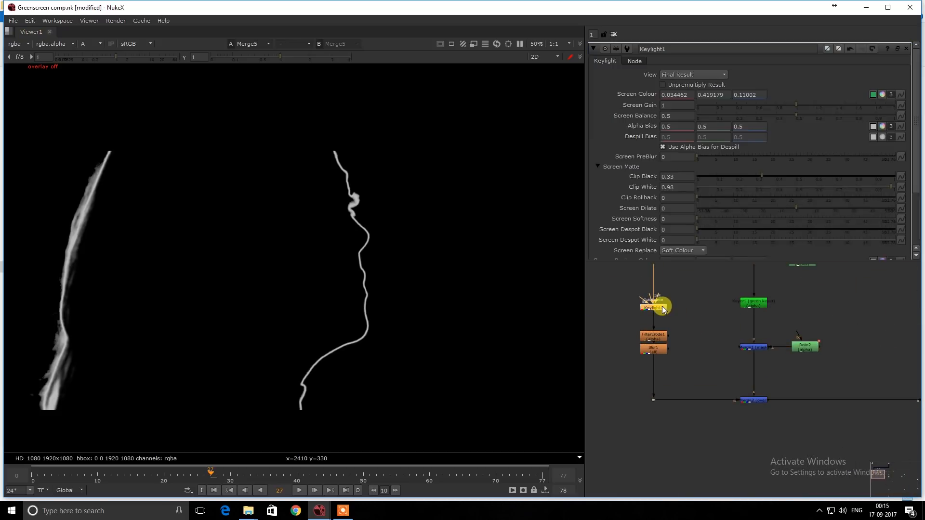
pyautogui.scroll(-4, 665, 304)
pyautogui.moveTo(856, 406); pyautogui.dragTo(733, 349, button='middle')
pyautogui.scroll(3, 733, 349)
pyautogui.click(740, 360)
pyautogui.scroll(3, 377, 258)
pyautogui.scroll(3, 342, 230)
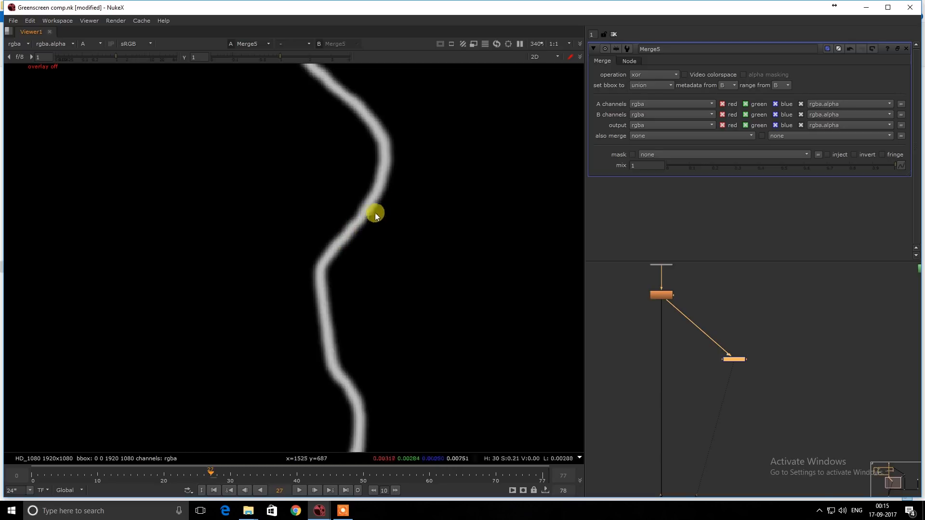
# - Insert a FilterErode node on Merge5's A input, set its size to -8 and check the thicker edge matte
pyautogui.click(770, 358)
pyautogui.press('Tab')
pyautogui.write('er')
pyautogui.click(736, 351)
pyautogui.scroll(2, 736, 346)
pyautogui.moveTo(707, 333); pyautogui.dragTo(743, 307)
pyautogui.moveTo(777, 87); pyautogui.dragTo(740, 94)
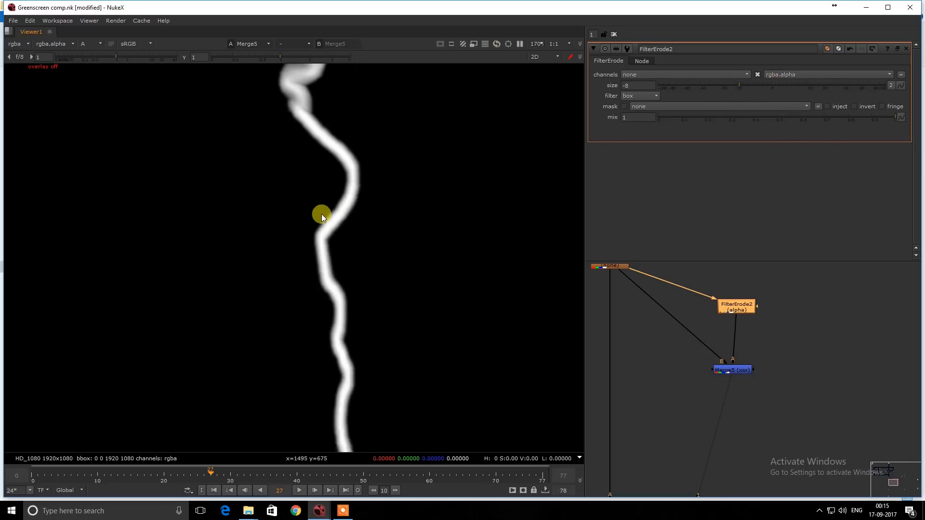
pyautogui.scroll(-3, 322, 214)
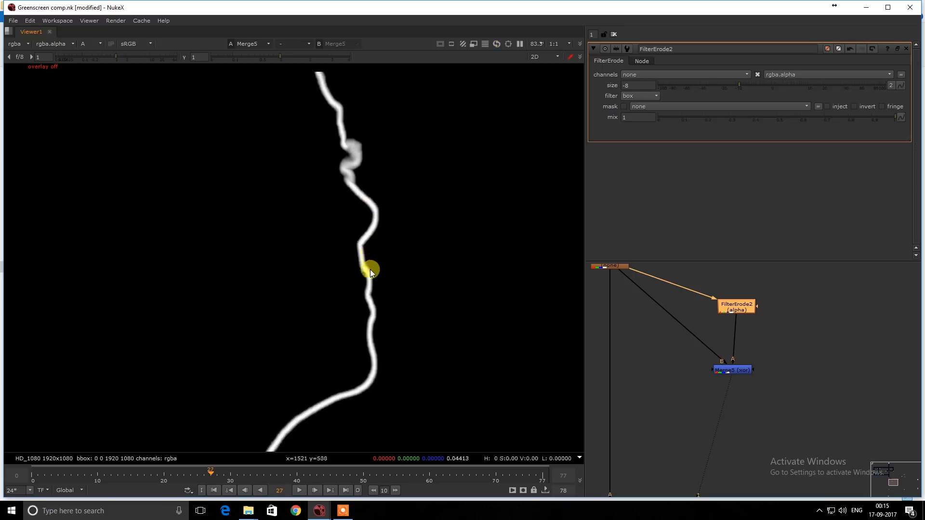
pyautogui.scroll(6, 363, 254)
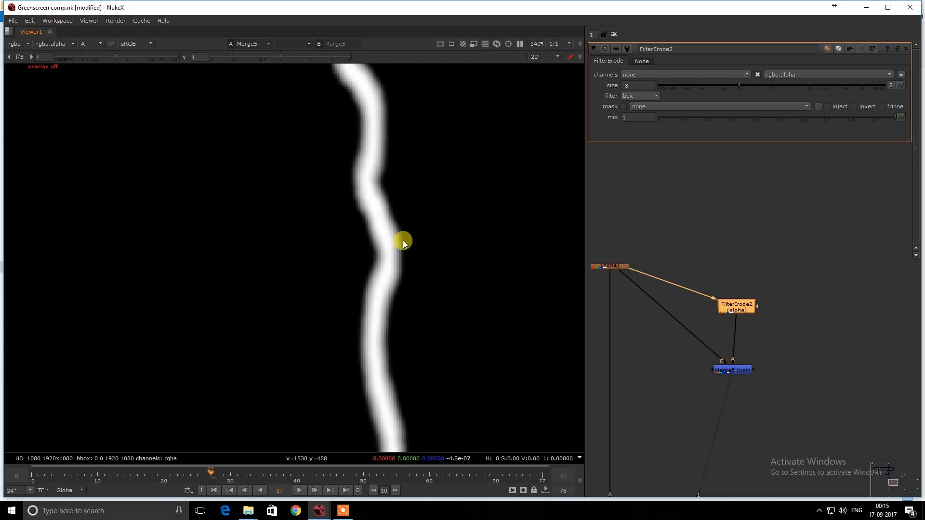
pyautogui.scroll(-2, 664, 322)
# - Add a Grade node to the main column between EdgeBlur1 and Merge3
pyautogui.click(715, 356)
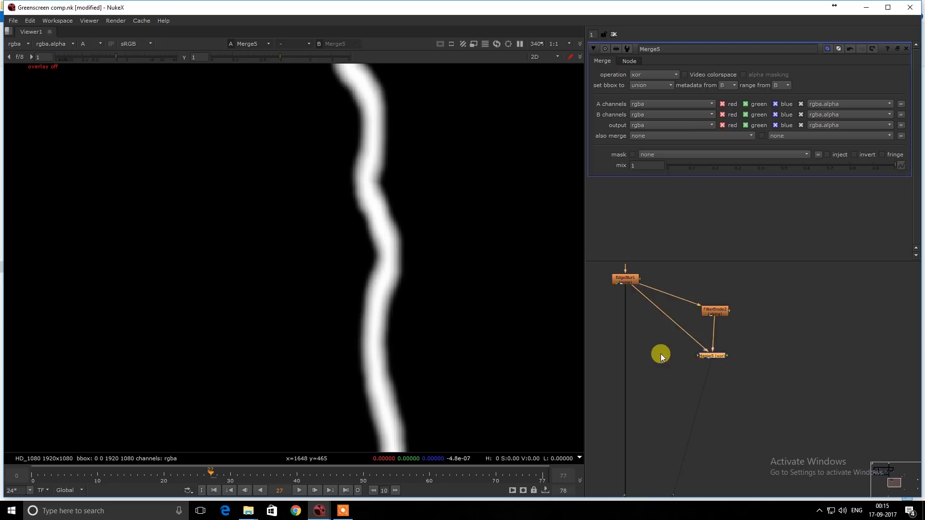
pyautogui.press('g')
pyautogui.moveTo(648, 354); pyautogui.dragTo(626, 349)
pyautogui.scroll(-5, 643, 380)
pyautogui.moveTo(643, 379); pyautogui.dragTo(658, 358, button='middle')
# - View Merge3's full-colour output around the nose and lips
pyautogui.moveTo(626, 374); pyautogui.dragTo(689, 413)
pyautogui.press('1')
pyautogui.press('a')
pyautogui.moveTo(384, 132); pyautogui.dragTo(404, 225, button='middle')
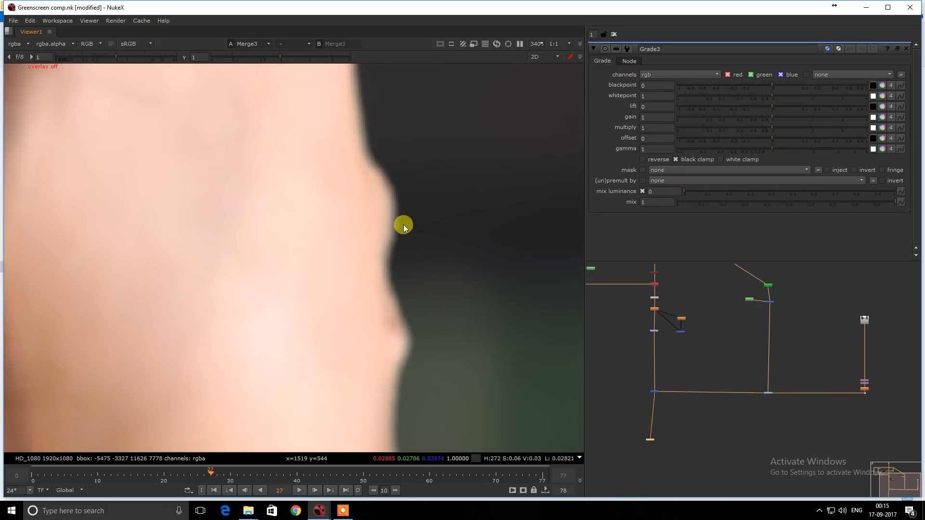
# - View Merge5's alpha and disable FilterErode2 to thin the edge matte
pyautogui.scroll(4, 692, 341)
pyautogui.moveTo(717, 326); pyautogui.dragTo(669, 368)
pyautogui.press('1')
pyautogui.press('a')
pyautogui.scroll(1, 701, 304)
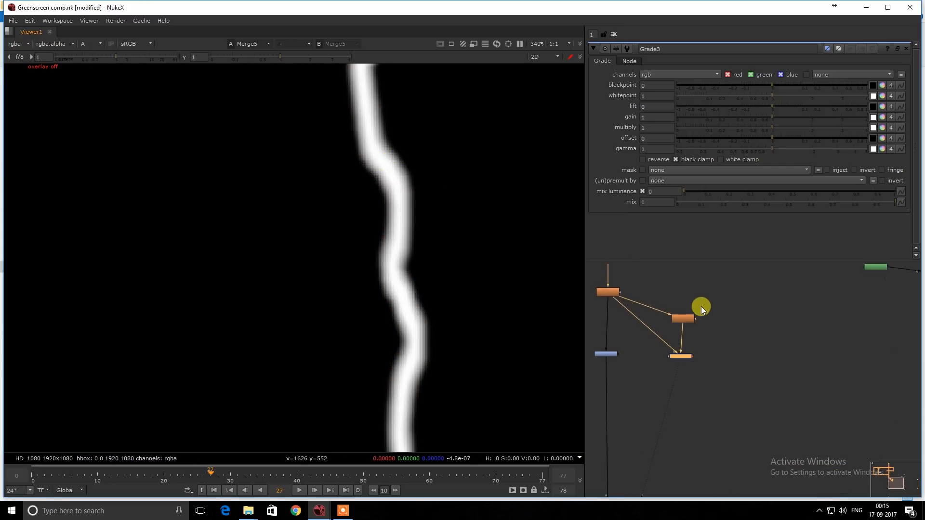
pyautogui.doubleClick(691, 319)
pyautogui.press('d')
pyautogui.scroll(3, 365, 147)
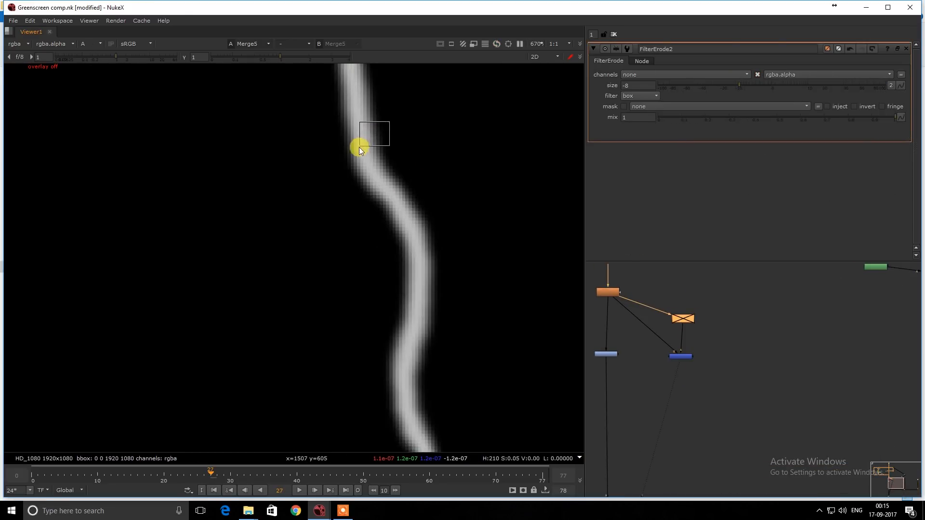
# - Connect Grade3's mask input to Merge5 and view Grade3's output
pyautogui.moveTo(644, 341); pyautogui.dragTo(656, 343, button='middle')
pyautogui.scroll(3, 651, 340)
pyautogui.click(638, 345)
pyautogui.moveTo(658, 343); pyautogui.dragTo(771, 346)
pyautogui.moveTo(680, 318); pyautogui.dragTo(601, 379)
pyautogui.press('1')
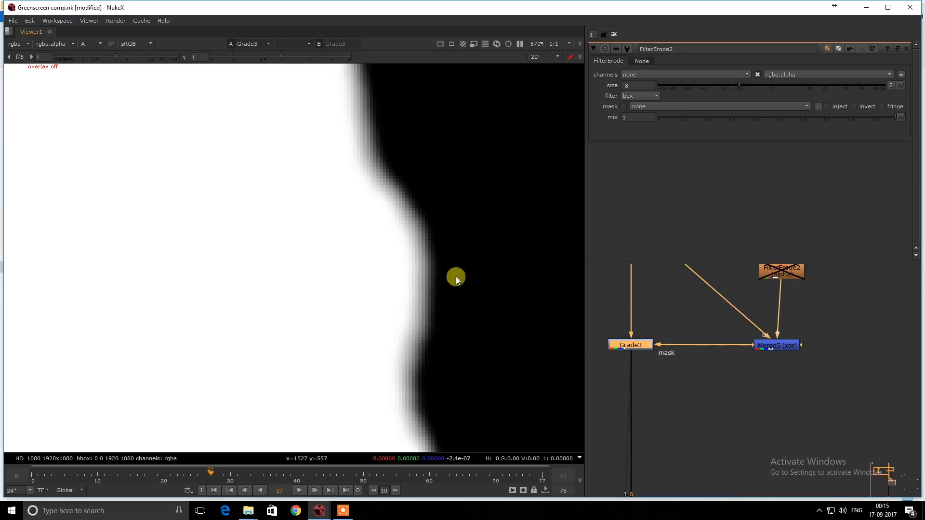
# - View Merge3's full-colour output and examine the edge of the face around the nose, lips and chin
pyautogui.press('a')
pyautogui.scroll(-4, 790, 369)
pyautogui.moveTo(751, 415); pyautogui.dragTo(739, 351, button='middle')
pyautogui.moveTo(669, 385); pyautogui.dragTo(737, 429)
pyautogui.press('1')
pyautogui.moveTo(740, 321); pyautogui.dragTo(748, 376, button='middle')
pyautogui.moveTo(389, 163); pyautogui.dragTo(398, 229, button='middle')
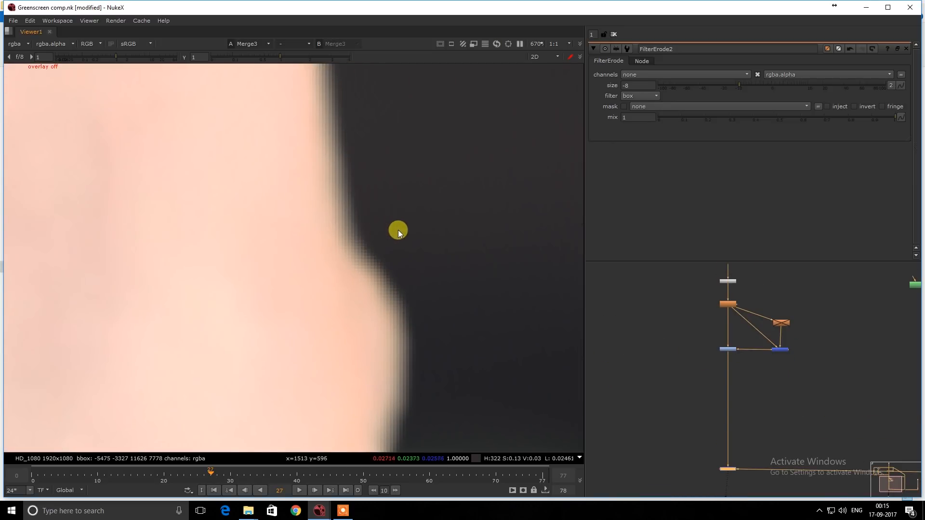
pyautogui.scroll(-6, 354, 184)
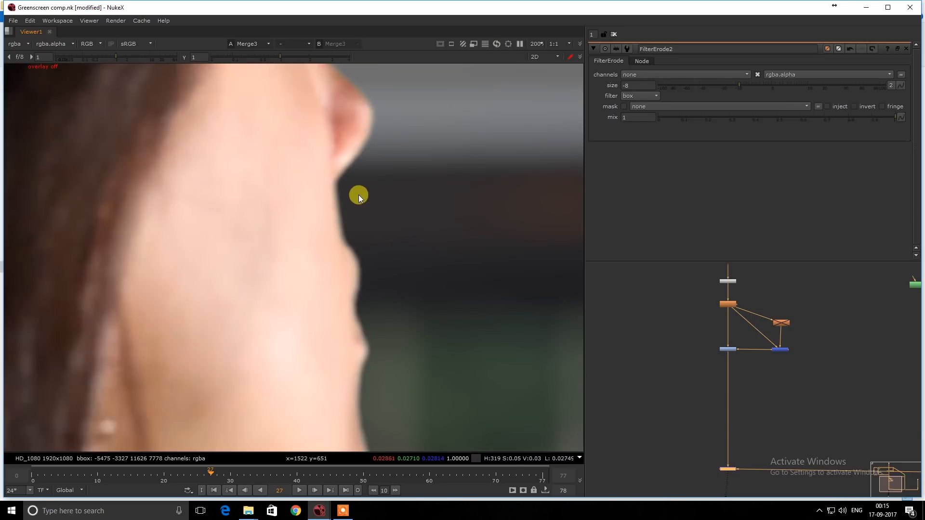
pyautogui.scroll(6, 331, 230)
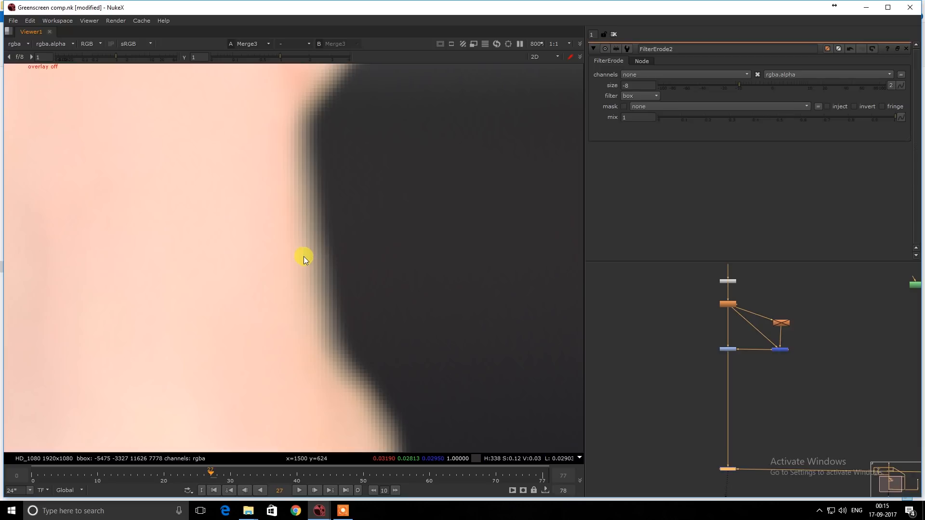
pyautogui.scroll(-8, 303, 257)
pyautogui.scroll(-1, 231, 247)
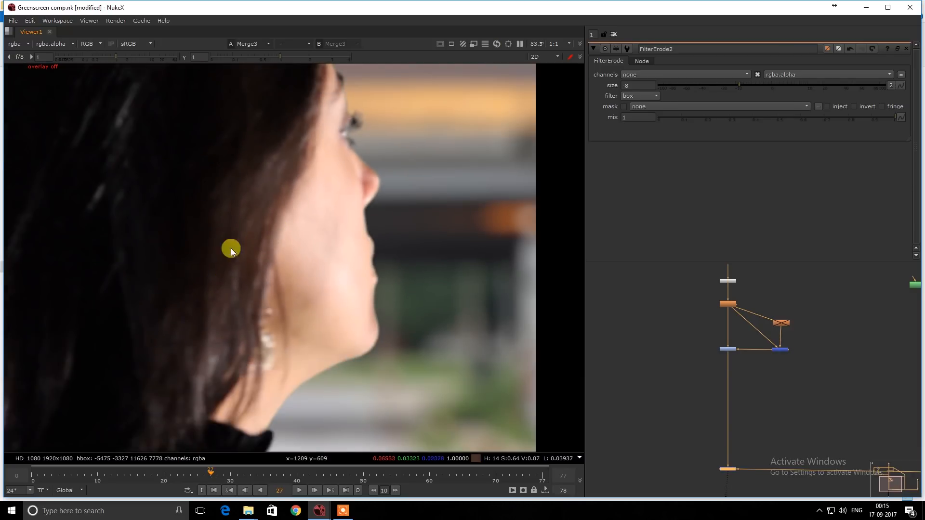
pyautogui.scroll(5, 358, 219)
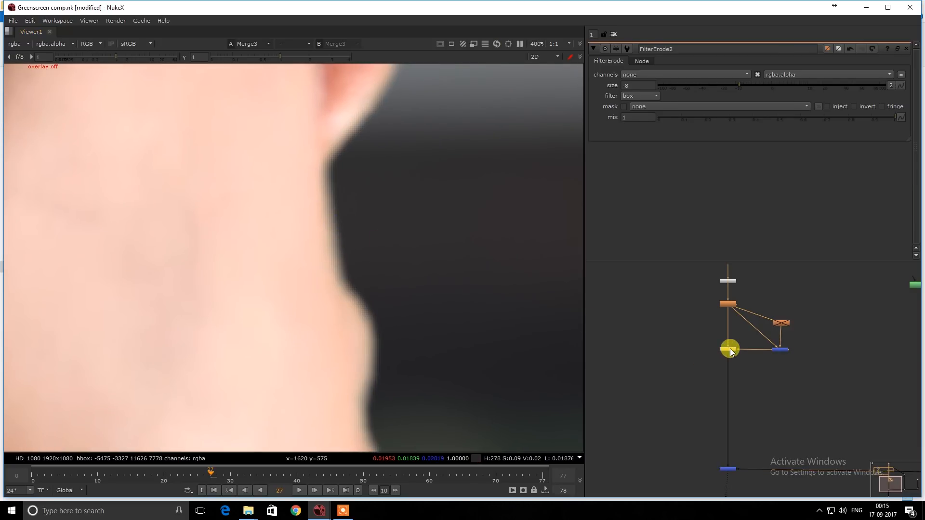
# - Open Grade3's properties and compare individual colour channels with full colour along the face edge
pyautogui.doubleClick(729, 350)
pyautogui.press('r')
pyautogui.press('b')
pyautogui.scroll(-3, 311, 261)
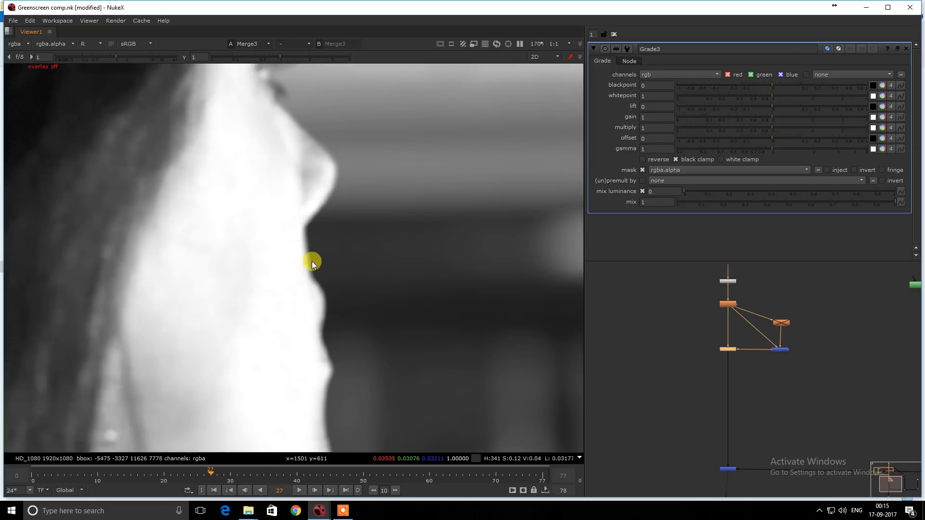
pyautogui.scroll(6, 311, 261)
pyautogui.press('b')
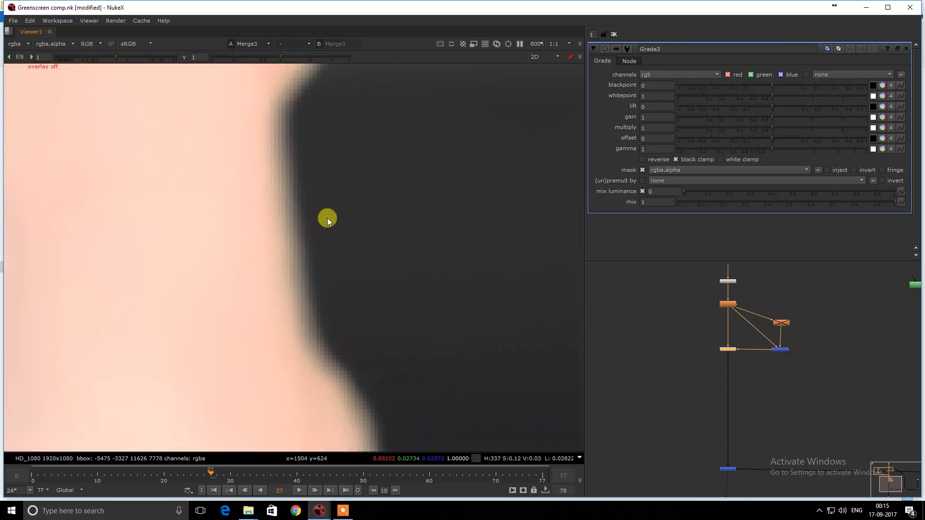
pyautogui.press('r')
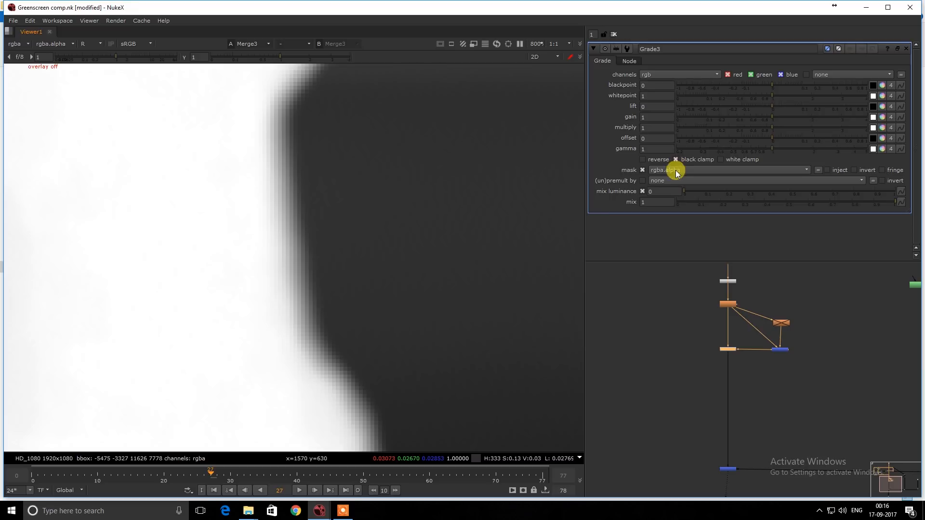
# - Split Grade3's gain into separate channels and lower the green gain to 0.81
pyautogui.click(882, 117)
pyautogui.press('r')
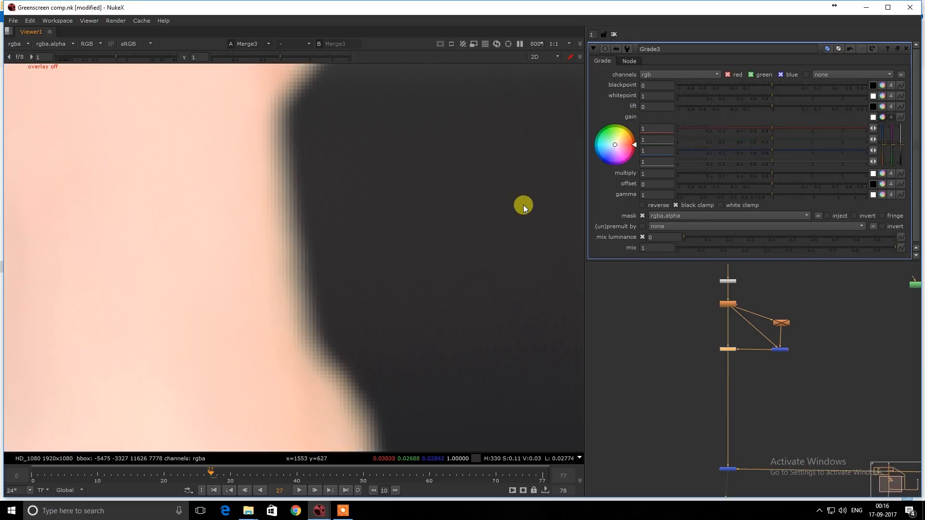
pyautogui.moveTo(770, 141); pyautogui.dragTo(764, 141)
pyautogui.scroll(-5, 308, 207)
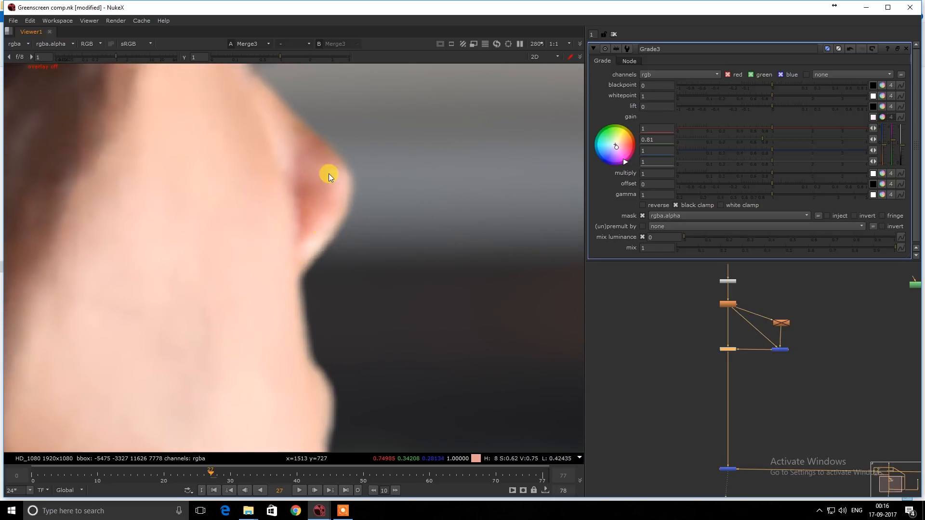
pyautogui.scroll(4, 326, 219)
pyautogui.scroll(-4, 297, 266)
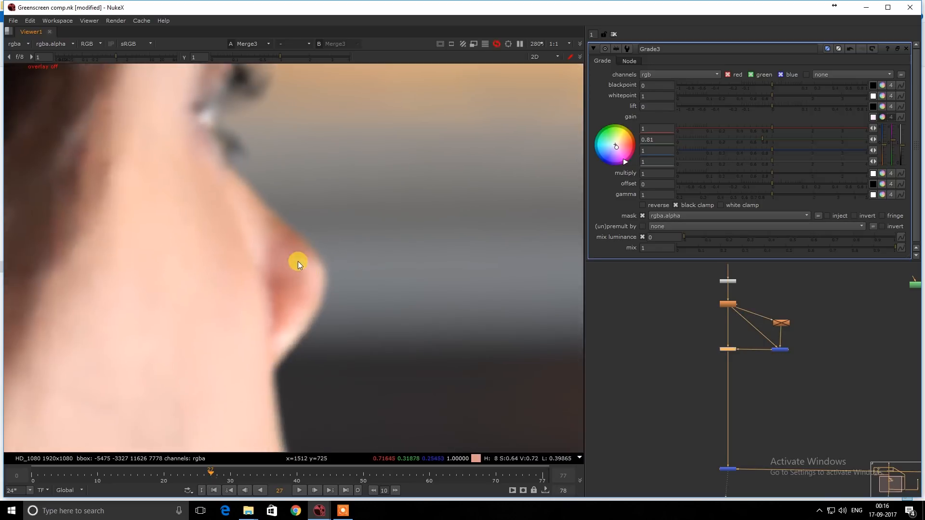
pyautogui.scroll(2, 314, 244)
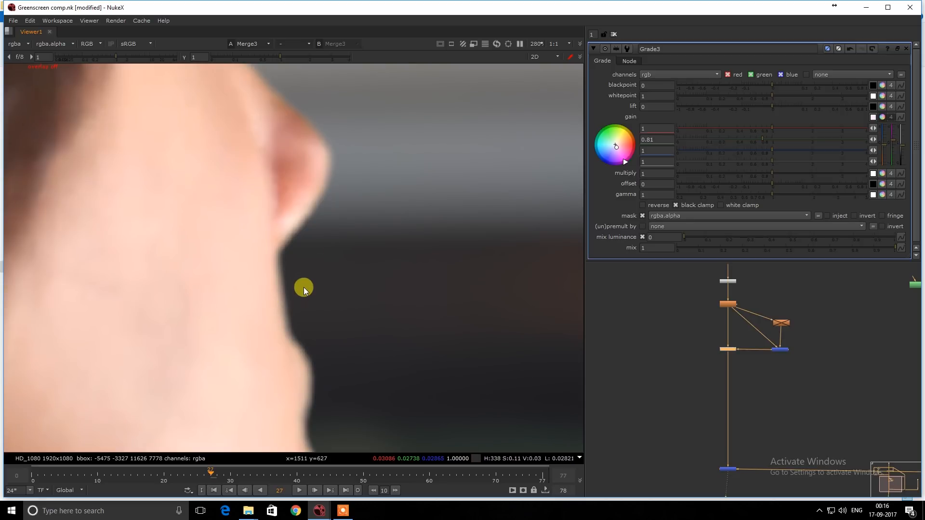
pyautogui.scroll(-3, 678, 380)
# - Space FilterErode2 and Merge5 away from Grade3 and insert a Merge node into Grade3's mask connection
pyautogui.moveTo(667, 357); pyautogui.dragTo(698, 383)
pyautogui.scroll(3, 707, 363)
pyautogui.moveTo(788, 302); pyautogui.dragTo(705, 400)
pyautogui.moveTo(733, 365)
pyautogui.mouseDown()
pyautogui.moveTo(793, 366)
pyautogui.moveTo(733, 371)
pyautogui.mouseUp()
pyautogui.click(739, 362)
pyautogui.press('m')
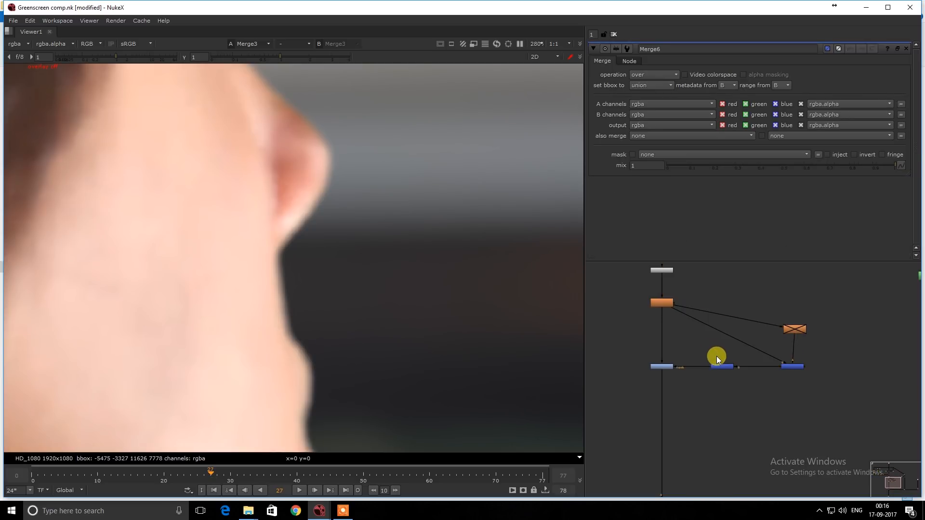
# - Add a Roto node feeding Merge6 and draw a closed Bezier shape around the face profile from nose to chin
pyautogui.press('o')
pyautogui.scroll(-2, 248, 174)
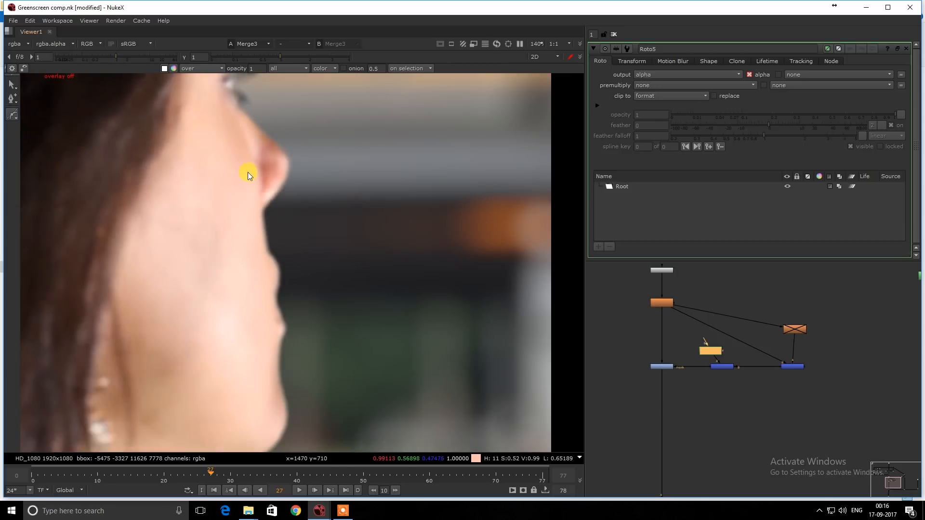
pyautogui.rightClick(234, 127)
pyautogui.click(234, 129)
pyautogui.click(235, 173)
pyautogui.click(250, 126)
pyautogui.click(265, 109)
pyautogui.click(288, 118)
pyautogui.click(293, 171)
pyautogui.click(302, 233)
pyautogui.click(303, 299)
pyautogui.click(293, 361)
pyautogui.click(266, 387)
pyautogui.moveTo(228, 291); pyautogui.dragTo(236, 266)
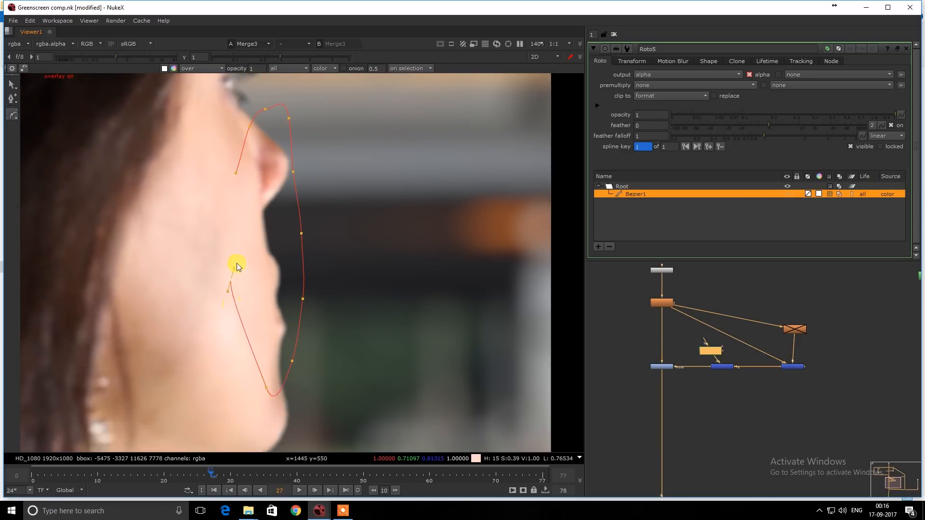
pyautogui.click(236, 173)
# - Set Merge6's operation to mask
pyautogui.click(724, 364)
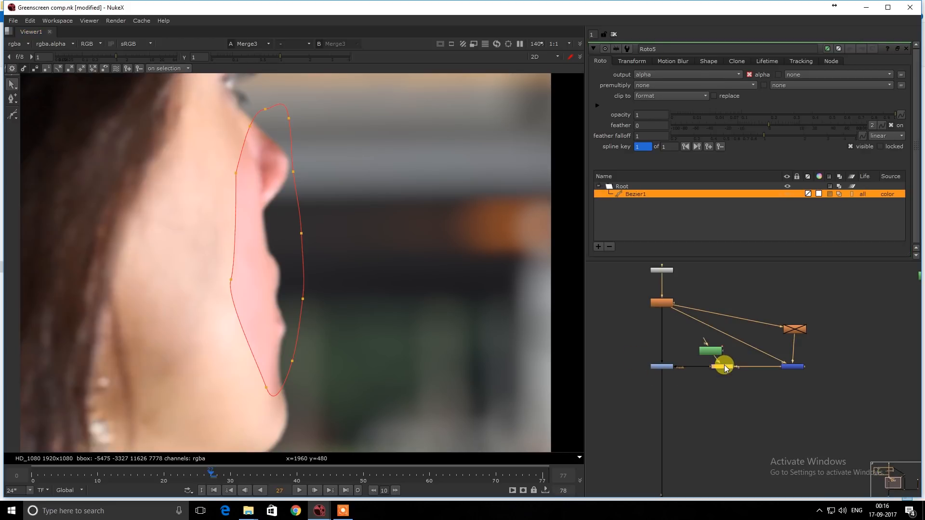
pyautogui.doubleClick(725, 365)
pyautogui.click(652, 78)
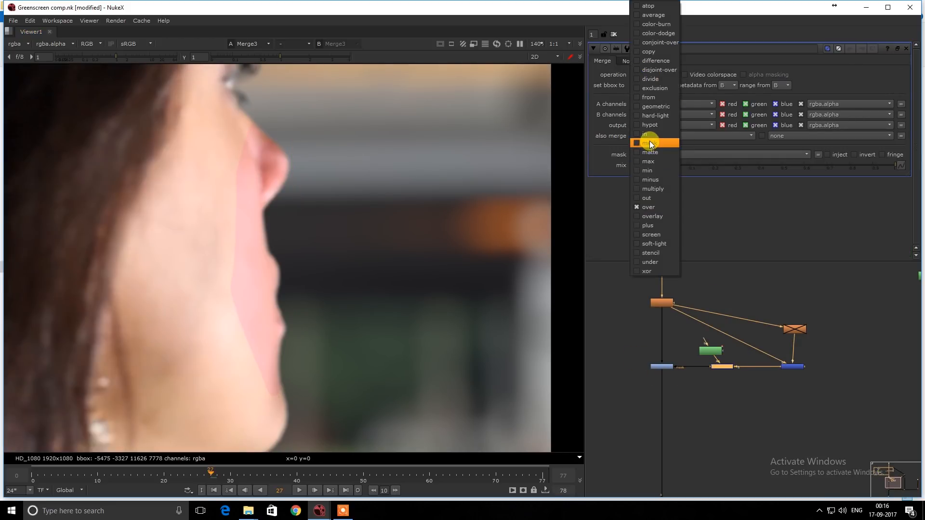
pyautogui.click(646, 141)
# - Toggle Grade3 off and on to compare the masked grade, and inspect the nose, eye and forehead edges
pyautogui.moveTo(626, 341); pyautogui.dragTo(684, 399)
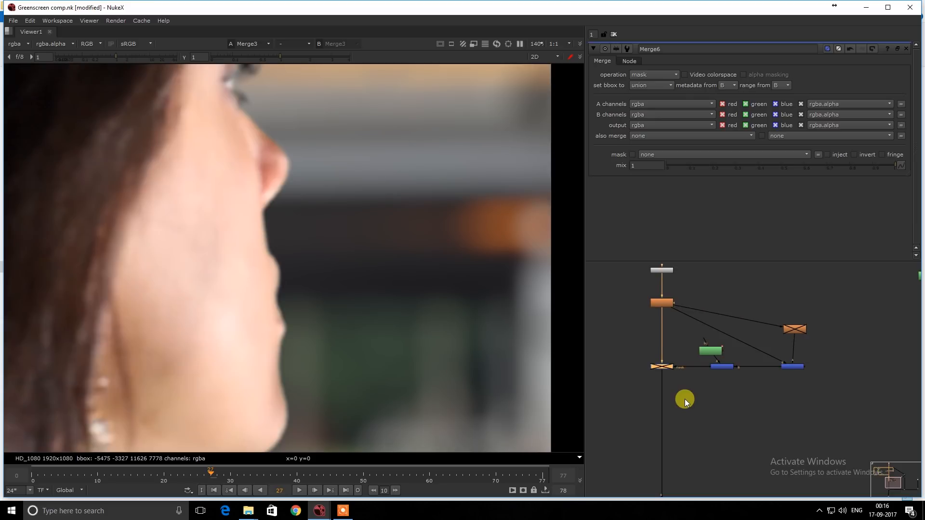
pyautogui.scroll(-3, 269, 236)
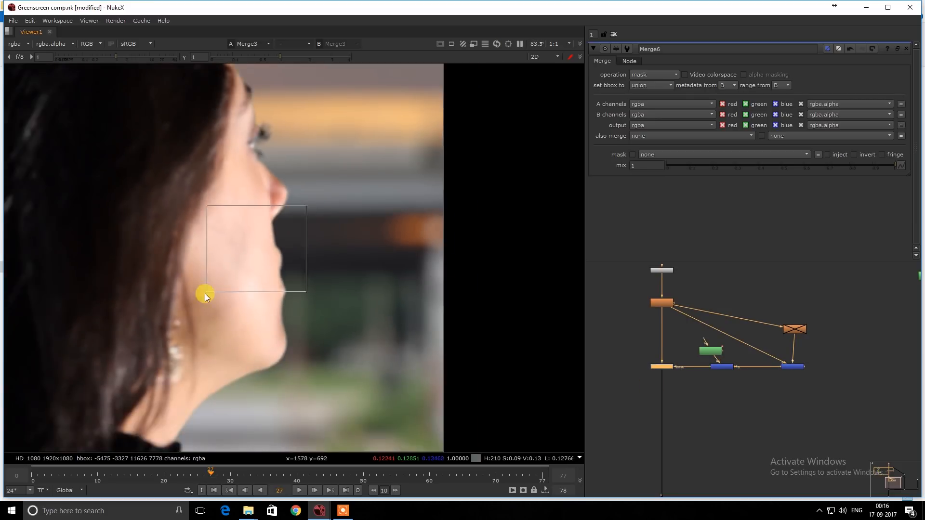
pyautogui.moveTo(236, 316); pyautogui.dragTo(290, 296, button='middle')
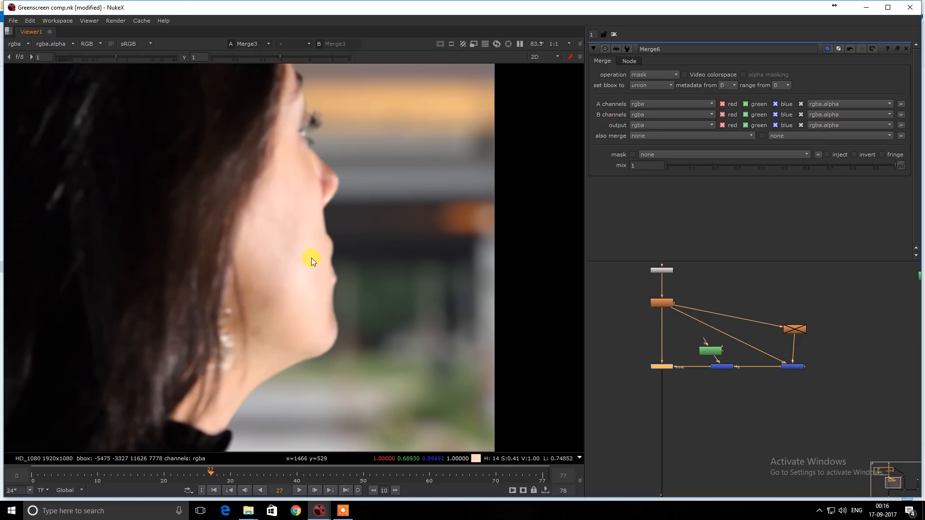
pyautogui.scroll(3, 289, 274)
pyautogui.scroll(-1, 247, 310)
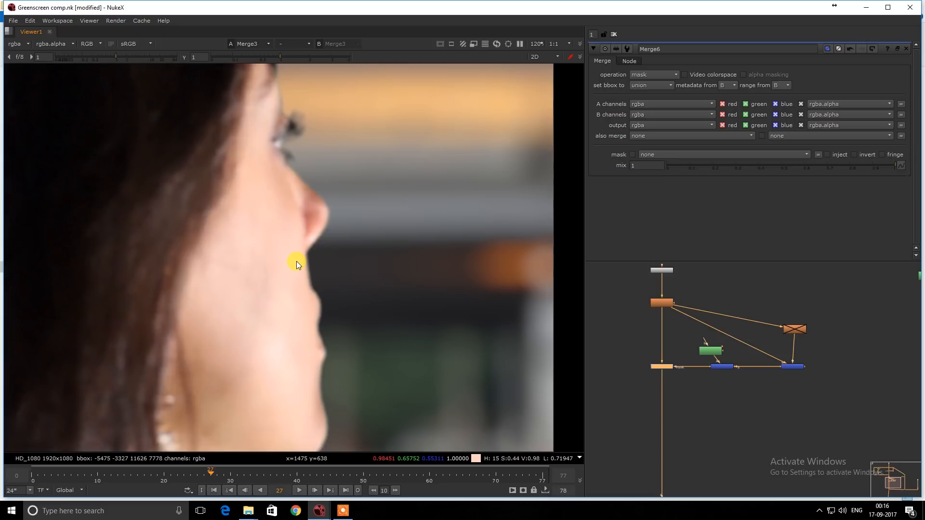
pyautogui.scroll(1, 236, 221)
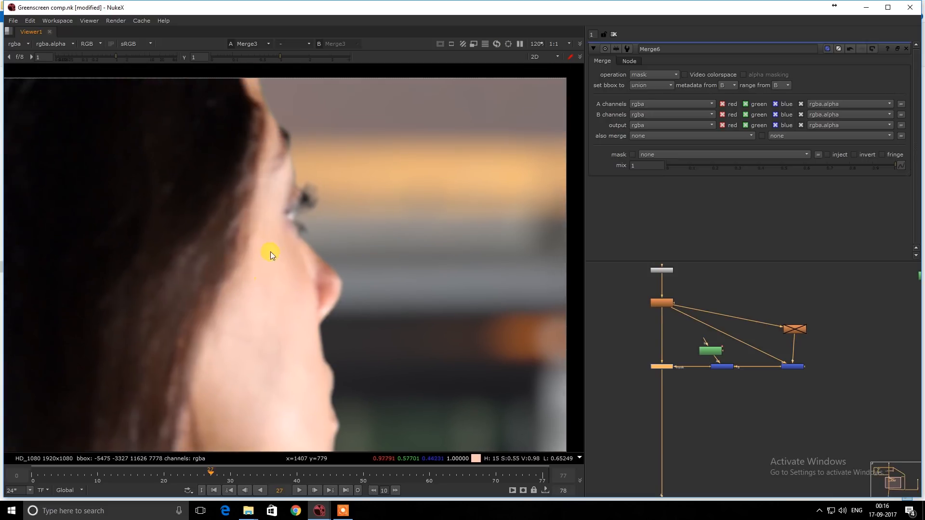
pyautogui.scroll(-1, 345, 265)
pyautogui.scroll(-1, 277, 310)
pyautogui.scroll(1, 301, 187)
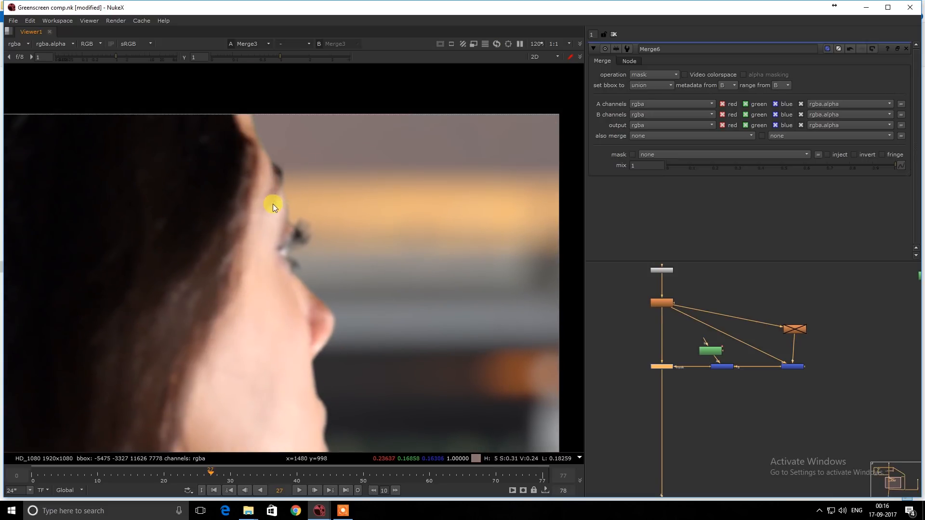
pyautogui.scroll(4, 278, 221)
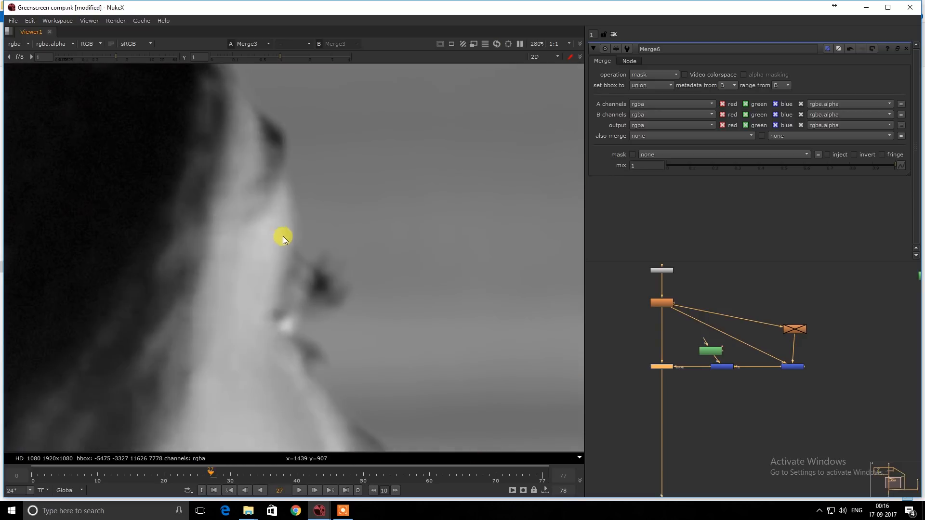
pyautogui.scroll(-3, 276, 247)
pyautogui.press('b')
pyautogui.press('b')
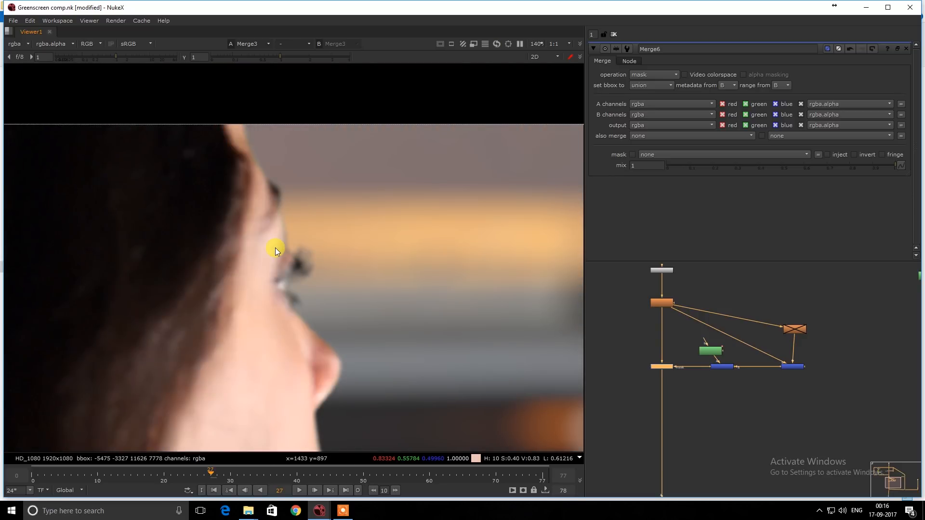
pyautogui.click(710, 419)
pyautogui.press('Tab')
pyautogui.write('erode')
pyautogui.press('Return')
pyautogui.scroll(3, 700, 432)
pyautogui.moveTo(715, 414); pyautogui.dragTo(636, 383)
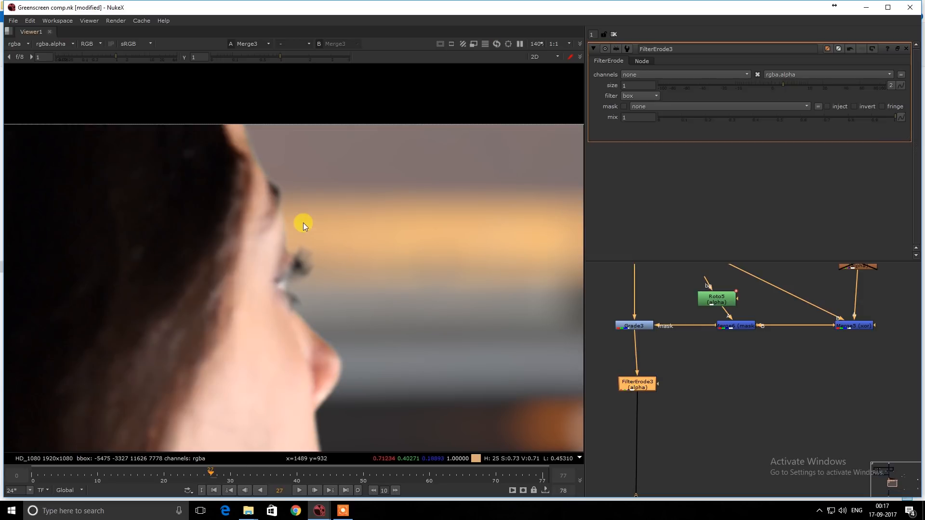
pyautogui.scroll(2, 308, 216)
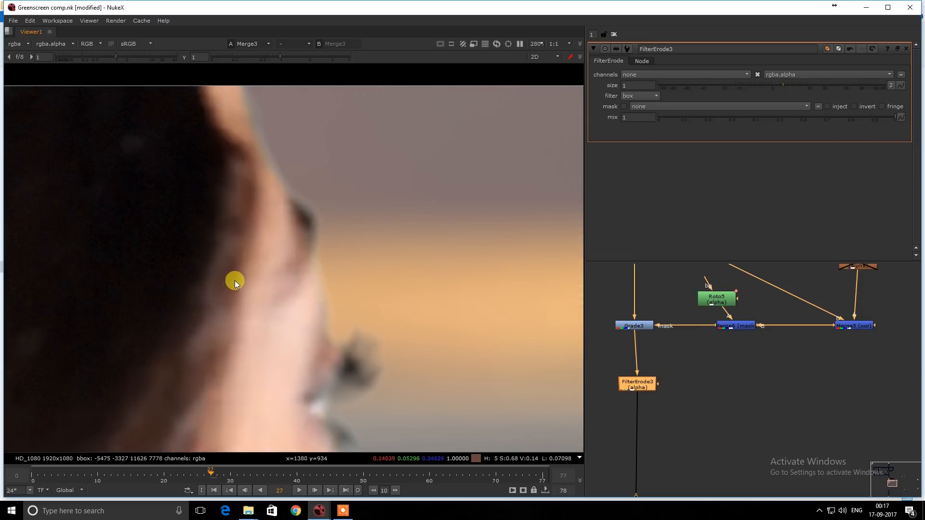
pyautogui.scroll(-3, 235, 280)
pyautogui.press('d')
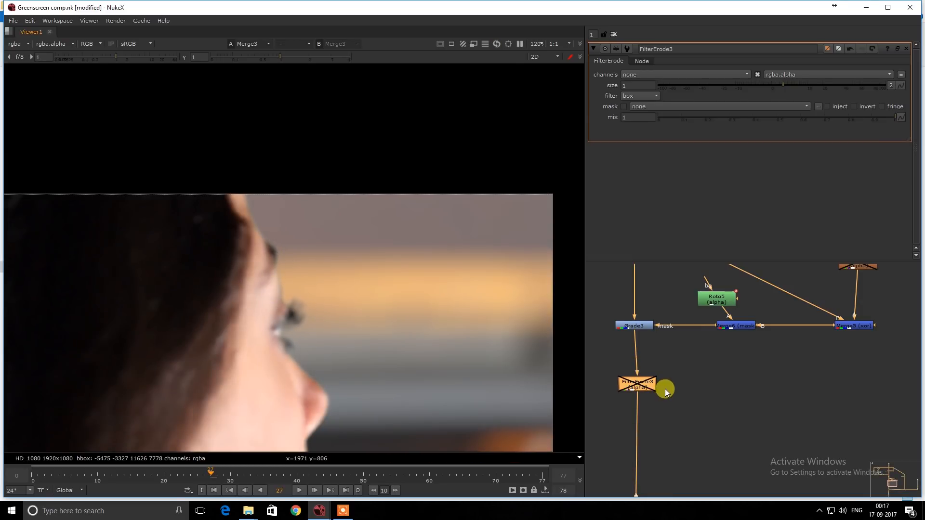
pyautogui.press('Delete')
# - Load Dot2's greenscreen plate and Merge3 into separate viewer inputs and compare the forehead edge between them
pyautogui.scroll(-5, 666, 387)
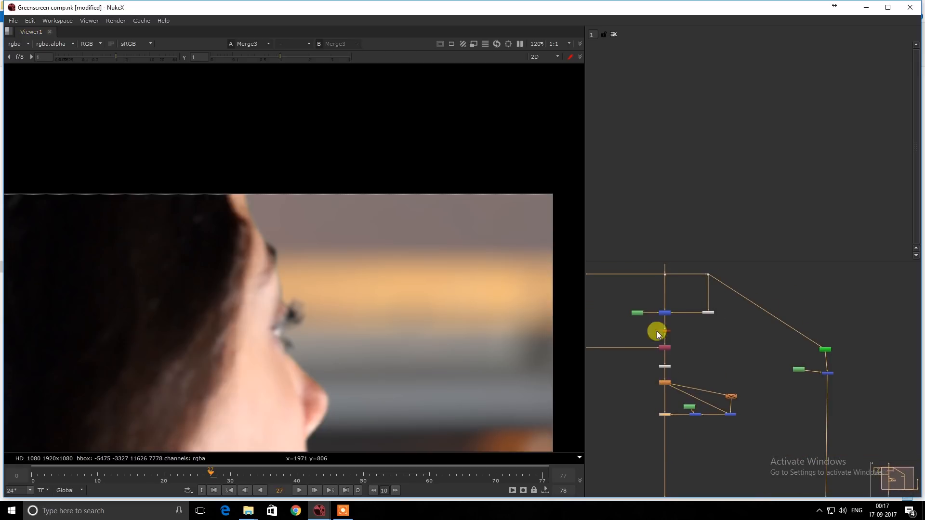
pyautogui.moveTo(652, 264); pyautogui.dragTo(677, 295)
pyautogui.press('1')
pyautogui.scroll(4, 261, 245)
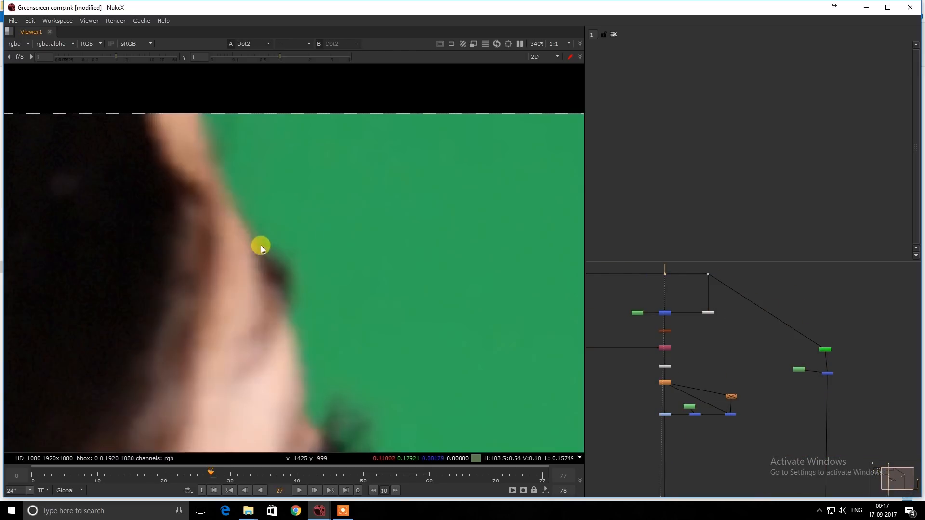
pyautogui.scroll(2, 799, 403)
pyautogui.moveTo(701, 343); pyautogui.dragTo(764, 381)
pyautogui.press('2')
pyautogui.press('1')
pyautogui.press('2')
pyautogui.press('1')
pyautogui.press('2')
# - Maximize the node graph and move Merge3 with the background branch nodes down to make room below Grade3
pyautogui.scroll(4, 728, 316)
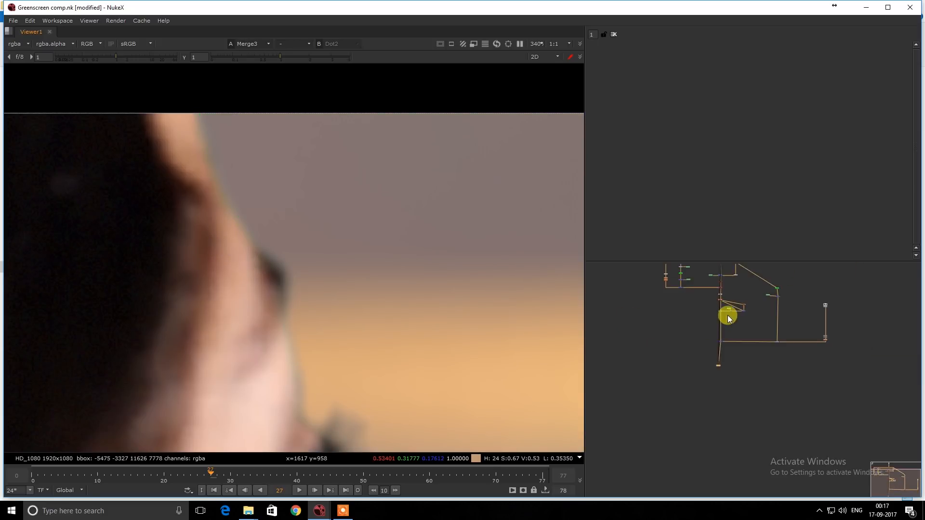
pyautogui.press('space')
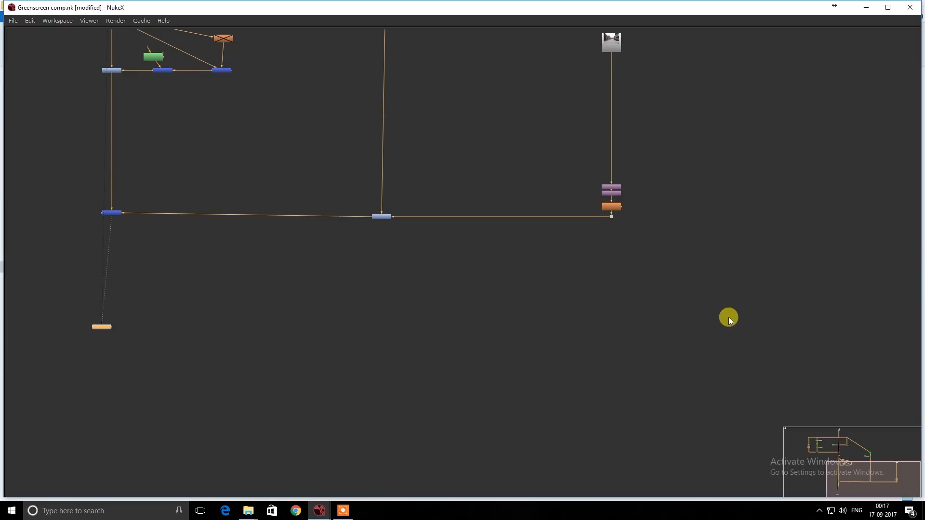
pyautogui.scroll(-4, 543, 246)
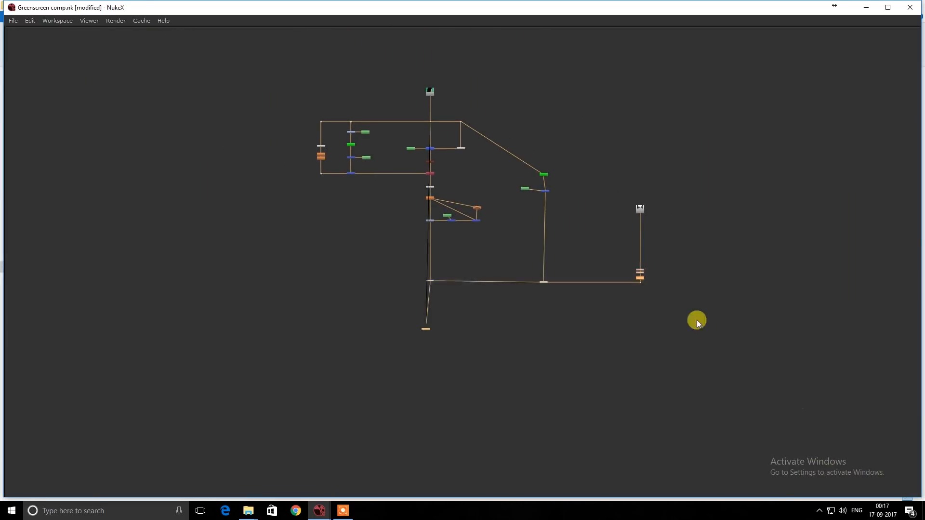
pyautogui.scroll(4, 698, 320)
pyautogui.moveTo(568, 227); pyautogui.dragTo(566, 299)
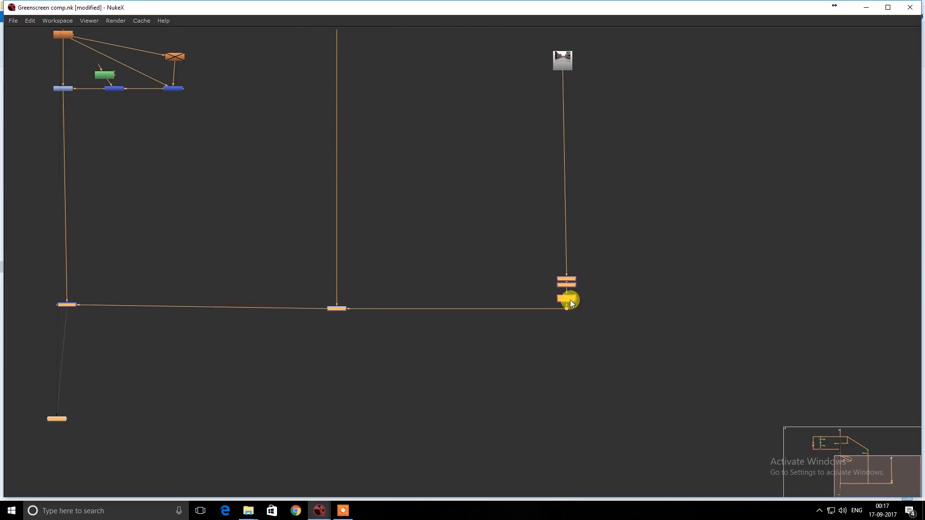
# - Add a Merge node beside the main column below Grade3
pyautogui.moveTo(118, 147); pyautogui.dragTo(274, 208, button='middle')
pyautogui.click(299, 207)
pyautogui.scroll(2, 316, 209)
pyautogui.press('m')
pyautogui.moveTo(308, 208)
pyautogui.mouseDown()
pyautogui.moveTo(155, 113)
pyautogui.moveTo(279, 232)
pyautogui.moveTo(347, 263)
pyautogui.moveTo(307, 217)
pyautogui.moveTo(347, 186)
pyautogui.moveTo(301, 218)
pyautogui.moveTo(313, 212)
pyautogui.mouseUp()
# - Add two FilterErode nodes fed by Grade3 and connect them to the new Merge node's A and B inputs
pyautogui.click(357, 233)
pyautogui.press('Tab')
pyautogui.write('er')
pyautogui.click(347, 243)
pyautogui.press('Tab')
pyautogui.write('er')
pyautogui.click(310, 216)
pyautogui.moveTo(330, 217); pyautogui.dragTo(423, 233, button='middle')
pyautogui.moveTo(396, 238); pyautogui.dragTo(382, 244)
pyautogui.moveTo(505, 251); pyautogui.dragTo(400, 325)
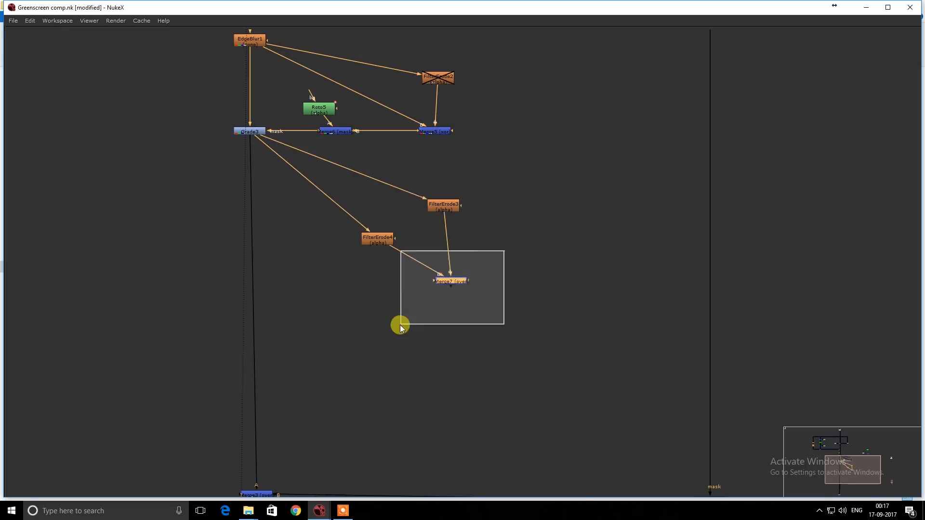
# - Set the operation of the Merge node fed by the two FilterErode nodes to xor and view its alpha
pyautogui.press('1')
pyautogui.press('space')
pyautogui.scroll(-3, 627, 337)
pyautogui.scroll(-1, 635, 337)
pyautogui.moveTo(592, 299); pyautogui.dragTo(760, 305, button='middle')
pyautogui.scroll(6, 757, 307)
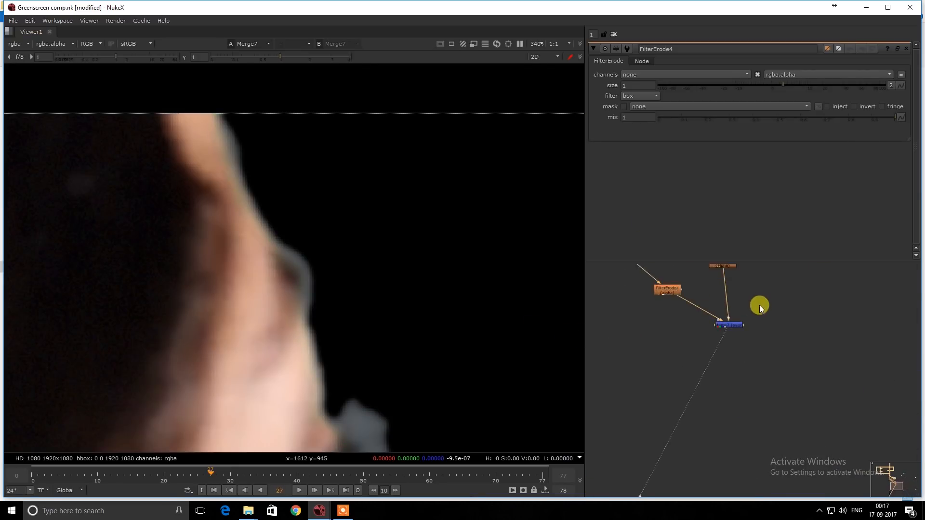
pyautogui.doubleClick(734, 327)
pyautogui.click(653, 74)
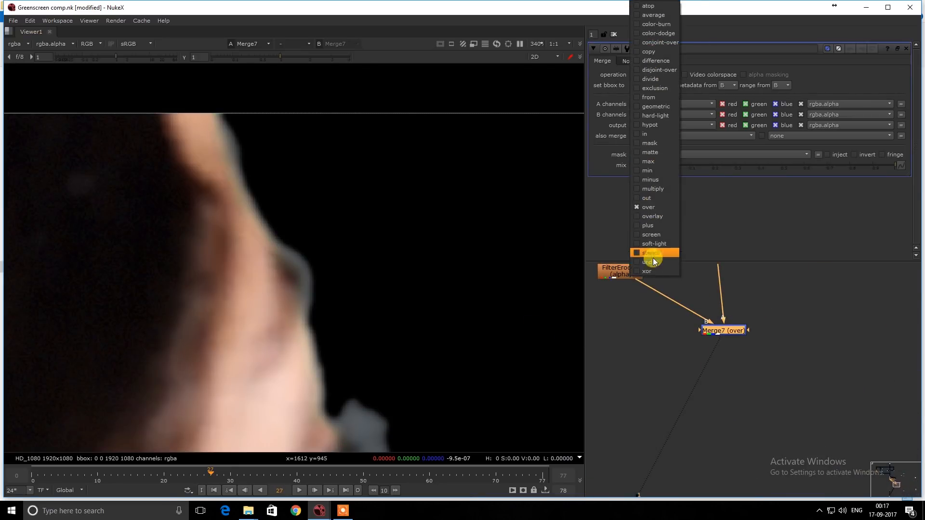
pyautogui.click(652, 271)
pyautogui.press('a')
pyautogui.moveTo(377, 256); pyautogui.dragTo(385, 184, button='middle')
pyautogui.scroll(3, 386, 183)
pyautogui.scroll(-2, 736, 335)
pyautogui.moveTo(670, 327); pyautogui.dragTo(791, 337, button='middle')
# - Add a Grade node to the main column below Grade3, connect its mask to Merge7, and view Merge3
pyautogui.click(716, 336)
pyautogui.press('g')
pyautogui.moveTo(700, 343); pyautogui.dragTo(683, 343)
pyautogui.moveTo(776, 342); pyautogui.dragTo(847, 346)
pyautogui.scroll(-5, 846, 346)
pyautogui.moveTo(812, 371); pyautogui.dragTo(753, 340, button='middle')
pyautogui.moveTo(712, 346); pyautogui.dragTo(767, 396)
pyautogui.press('1')
pyautogui.press('a')
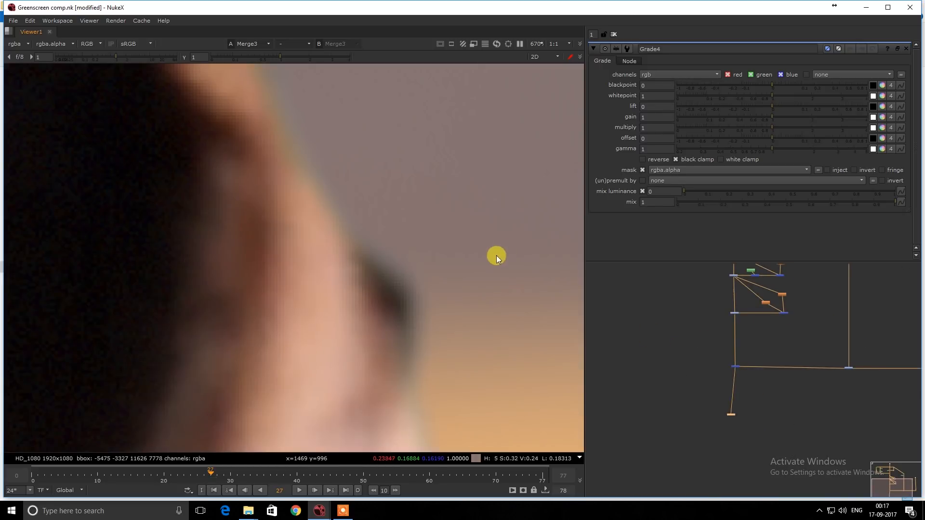
# - Examine the forehead edge of Merge3 in the individual red, green and blue channels
pyautogui.scroll(4, 743, 350)
pyautogui.click(746, 334)
pyautogui.press('r')
pyautogui.scroll(-3, 404, 228)
pyautogui.moveTo(404, 222); pyautogui.dragTo(386, 224, button='middle')
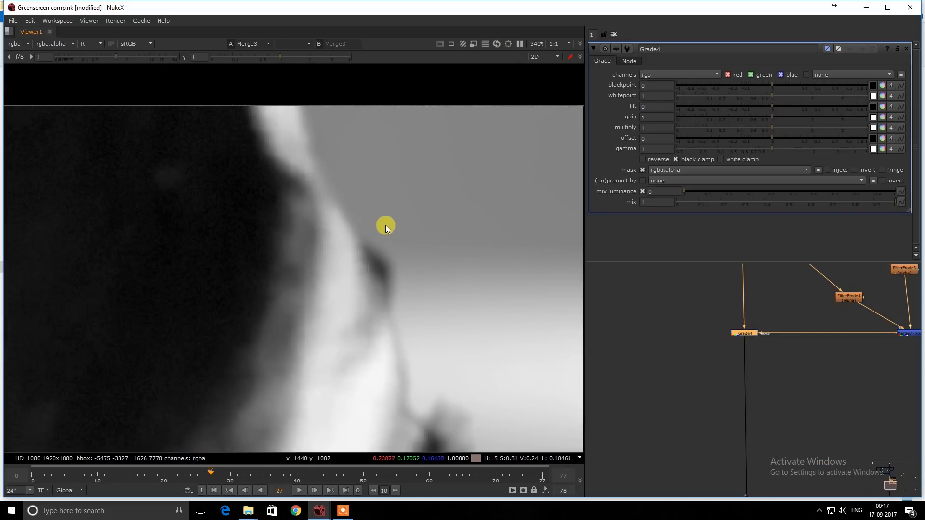
pyautogui.press('g')
pyautogui.press('b')
pyautogui.press('b')
pyautogui.scroll(3, 349, 201)
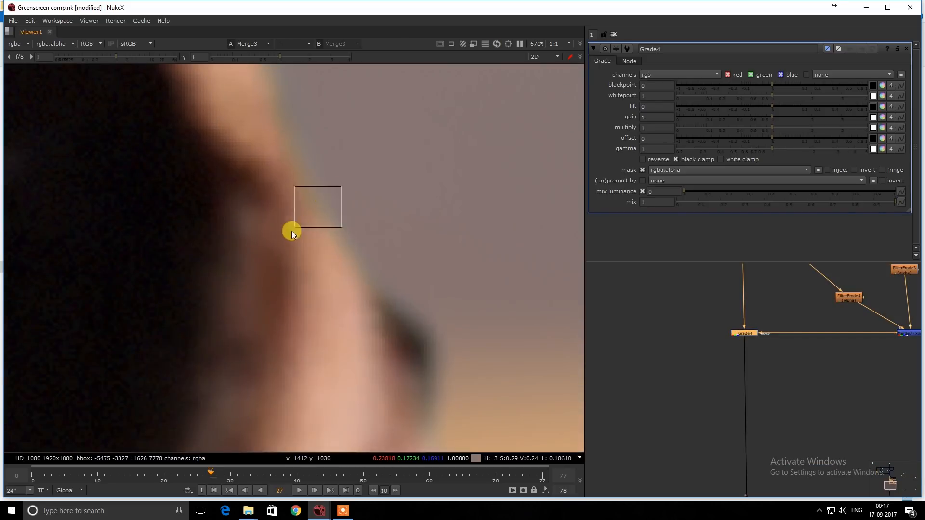
# - Set Grade4's gain to 1.24 for red and 0.76 for green, checking the forehead edge by channel
pyautogui.click(882, 117)
pyautogui.moveTo(771, 139); pyautogui.dragTo(755, 142)
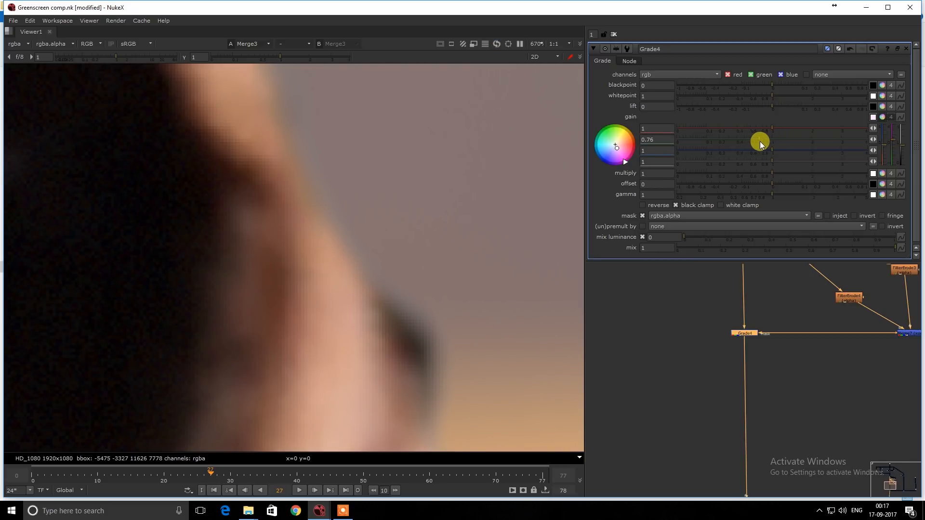
pyautogui.scroll(-4, 309, 212)
pyautogui.press('r')
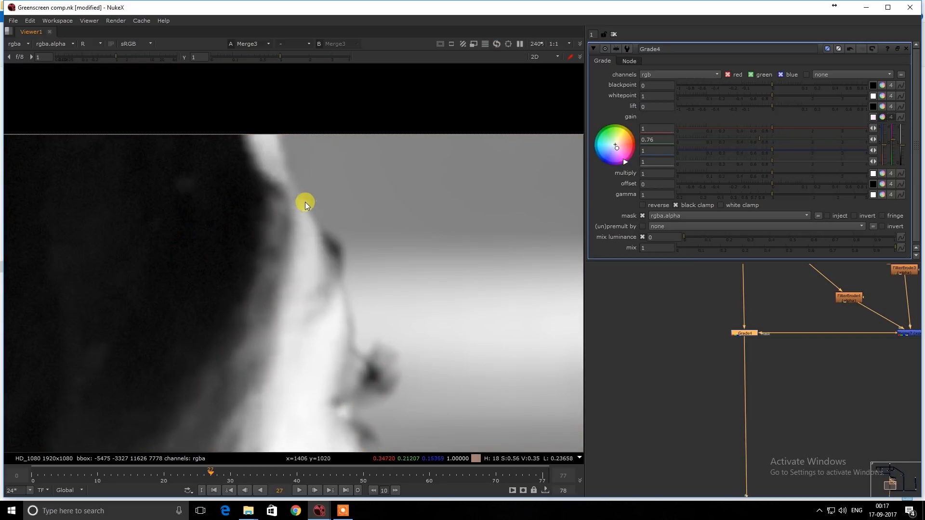
pyautogui.press('g')
pyautogui.press('b')
pyautogui.press('b')
pyautogui.scroll(4, 307, 203)
pyautogui.press('r')
pyautogui.scroll(-5, 293, 194)
pyautogui.moveTo(314, 180); pyautogui.dragTo(245, 220)
pyautogui.scroll(4, 272, 186)
pyautogui.moveTo(274, 180); pyautogui.dragTo(244, 212)
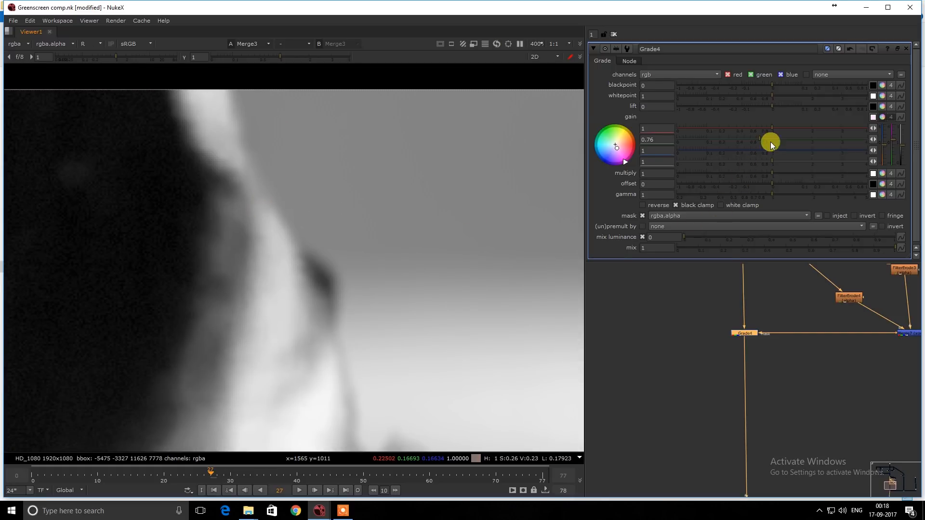
pyautogui.moveTo(776, 128)
pyautogui.mouseDown()
pyautogui.moveTo(793, 129)
pyautogui.moveTo(782, 131)
pyautogui.mouseUp()
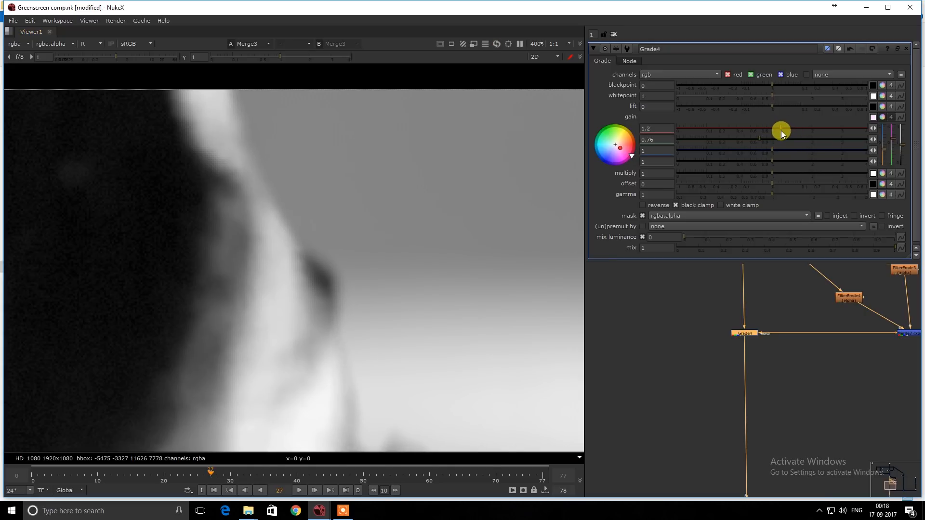
pyautogui.scroll(2, 337, 176)
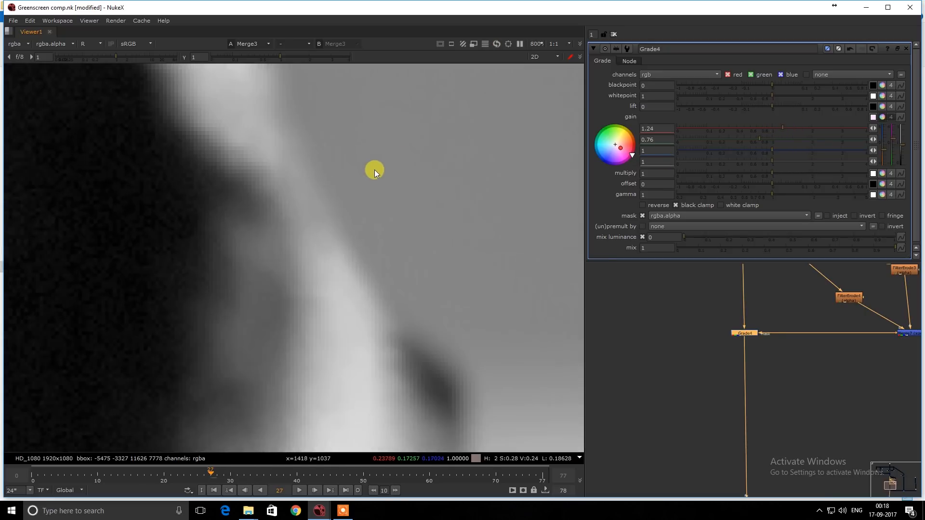
pyautogui.scroll(-2, 328, 198)
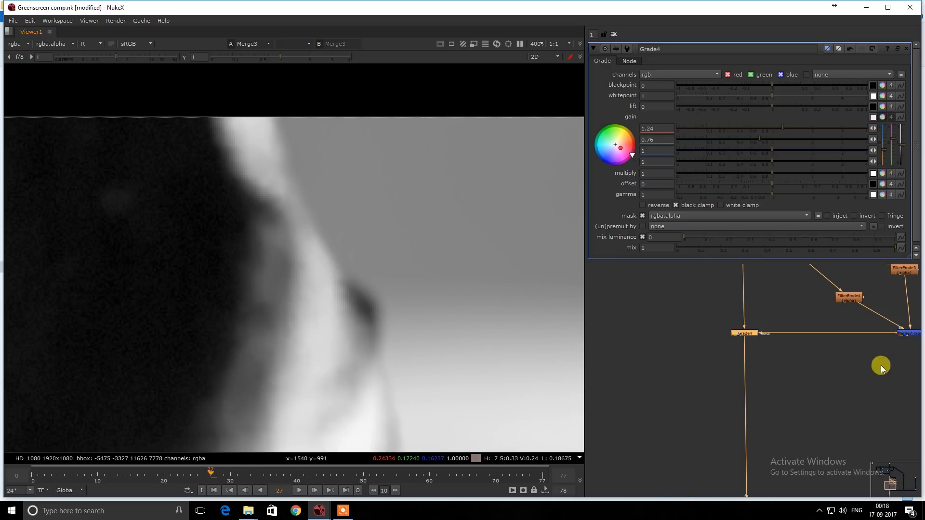
# - View Merge7's alpha edge matte and set FilterErode3's size to -3.8
pyautogui.moveTo(900, 323); pyautogui.dragTo(816, 354, button='middle')
pyautogui.doubleClick(824, 301)
pyautogui.click(826, 363)
pyautogui.press('1')
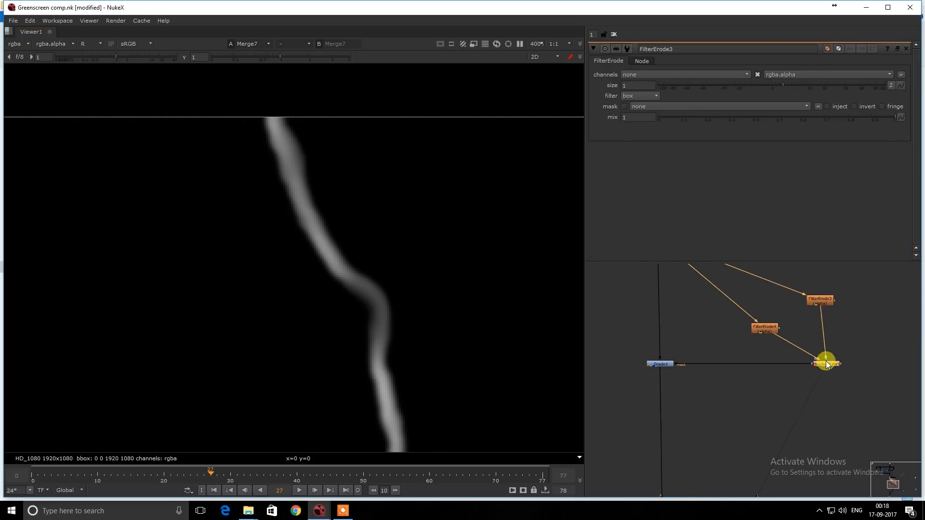
pyautogui.press('a')
pyautogui.click(827, 302)
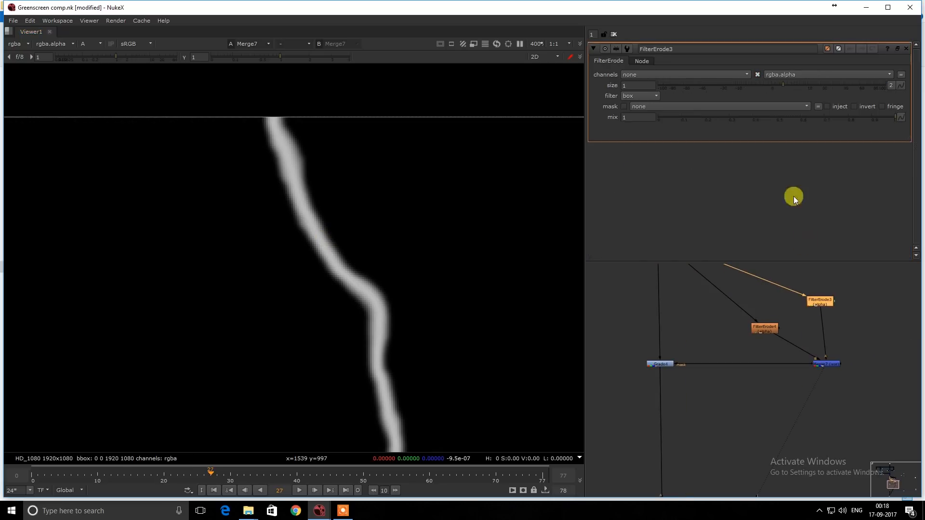
pyautogui.moveTo(785, 84); pyautogui.dragTo(749, 86)
# - Examine the forehead edge in Grade4's output and in Merge3's red channel
pyautogui.moveTo(617, 337); pyautogui.dragTo(675, 378)
pyautogui.press('1')
pyautogui.press('a')
pyautogui.moveTo(404, 292); pyautogui.dragTo(402, 292)
pyautogui.scroll(-5, 738, 314)
pyautogui.moveTo(677, 371); pyautogui.dragTo(739, 398)
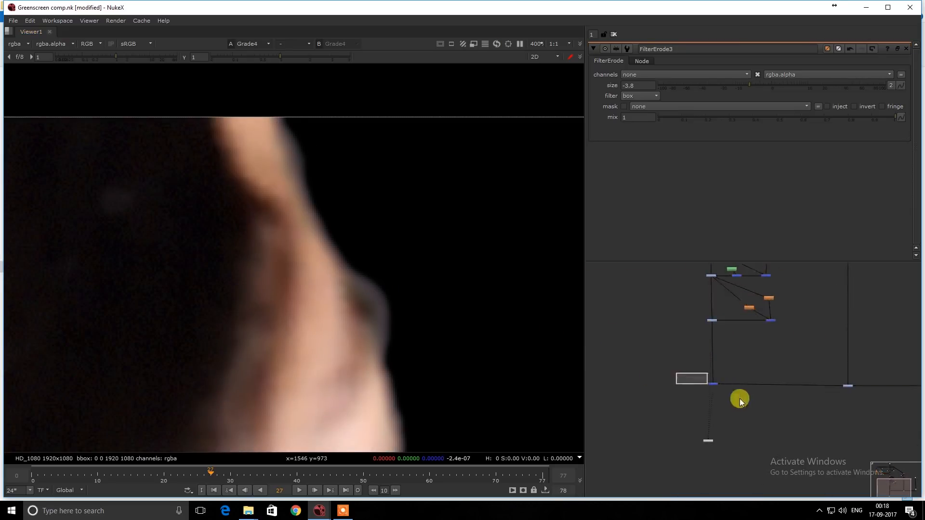
pyautogui.press('1')
pyautogui.moveTo(433, 219); pyautogui.dragTo(402, 247)
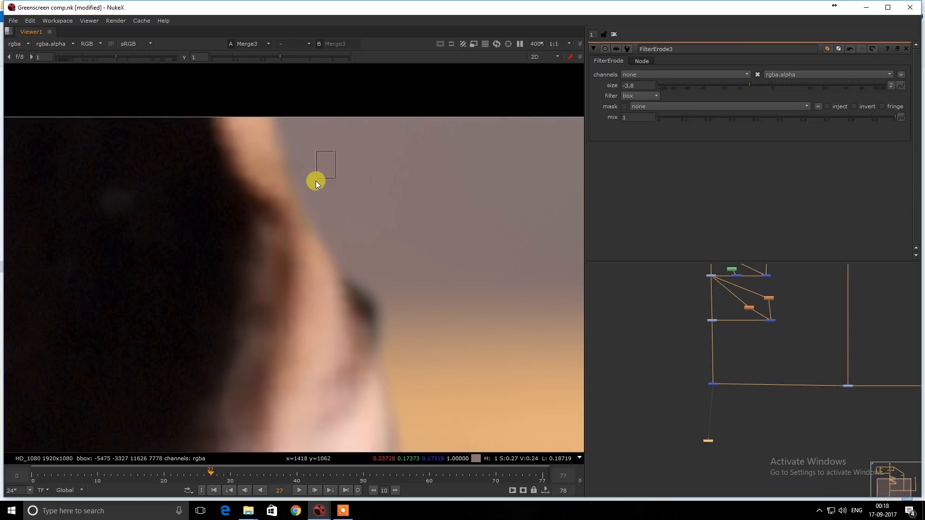
pyautogui.press('r')
pyautogui.scroll(2, 313, 182)
pyautogui.scroll(2, 712, 309)
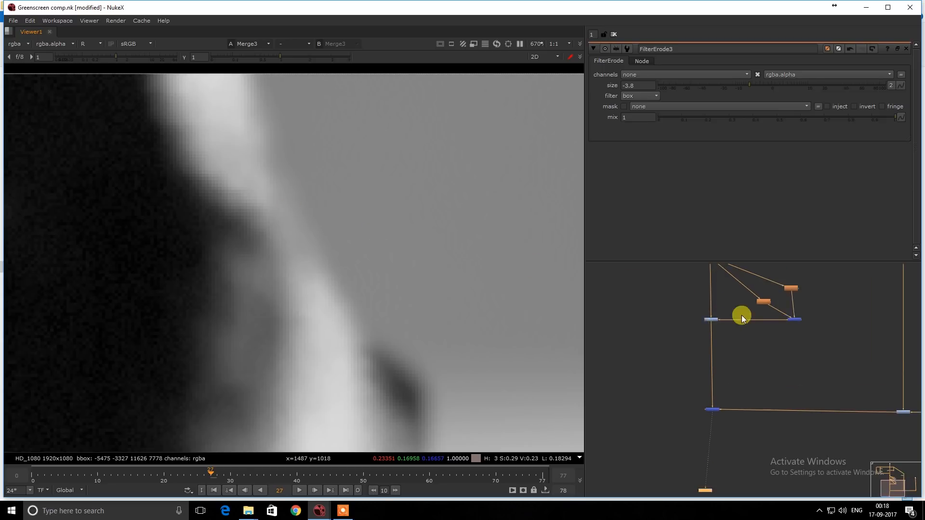
# - Disable and re-enable FilterErode3 to compare its effect on the forehead edge
pyautogui.scroll(2, 801, 299)
pyautogui.click(790, 286)
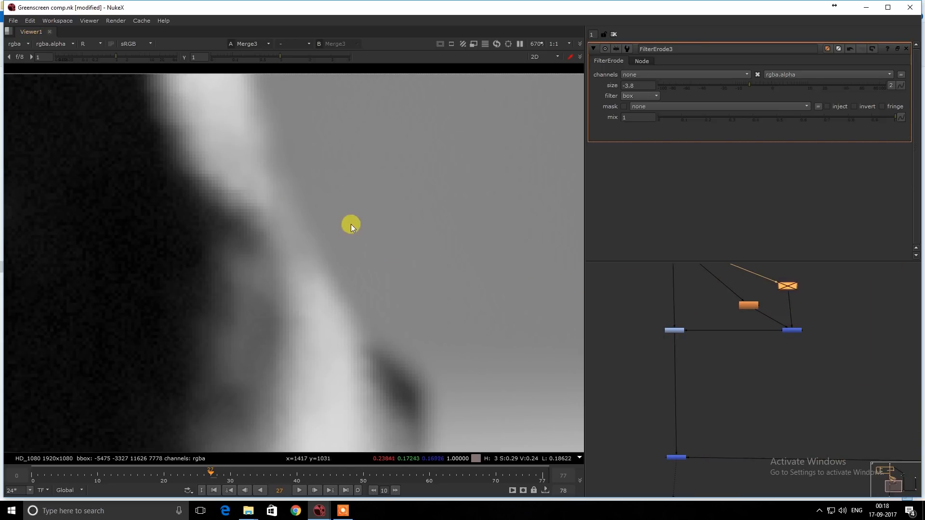
pyautogui.scroll(-3, 328, 241)
pyautogui.scroll(2, 363, 205)
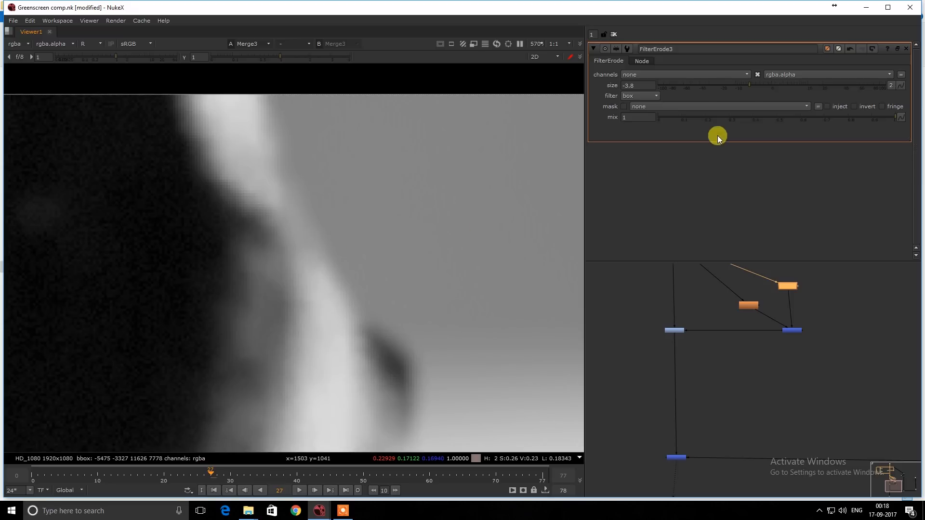
pyautogui.press('d')
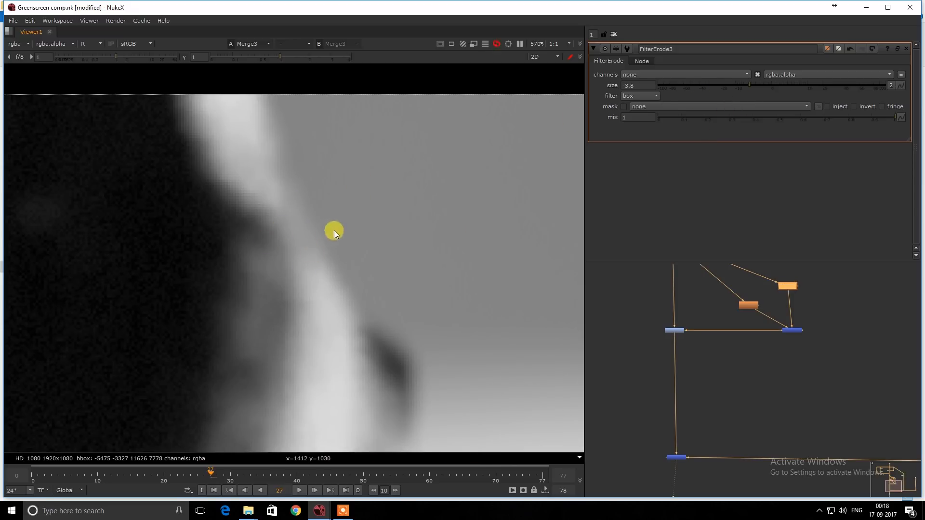
pyautogui.scroll(3, 646, 332)
# - Set Grade4's red gain to 1.3 while viewing the red channel of the forehead edge
pyautogui.doubleClick(695, 330)
pyautogui.press('r')
pyautogui.press('r')
pyautogui.moveTo(403, 224); pyautogui.dragTo(355, 262)
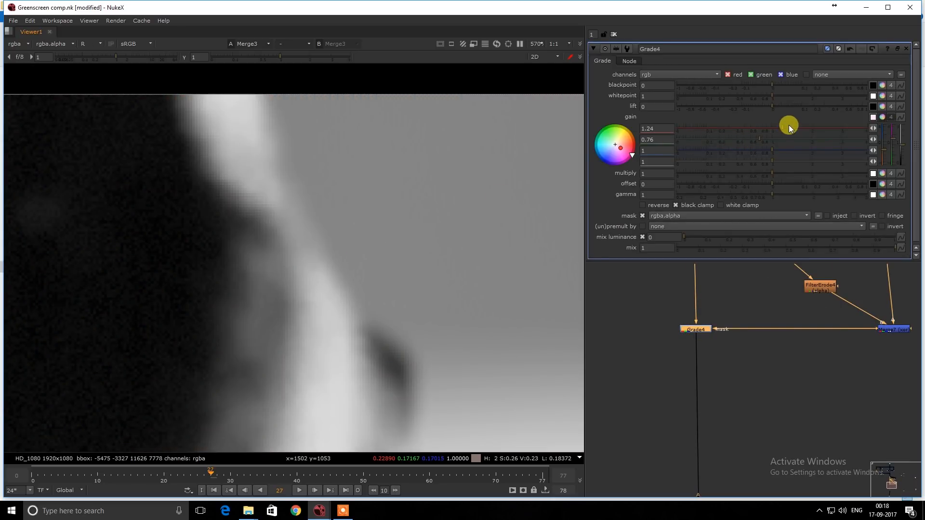
pyautogui.moveTo(782, 129); pyautogui.dragTo(789, 131)
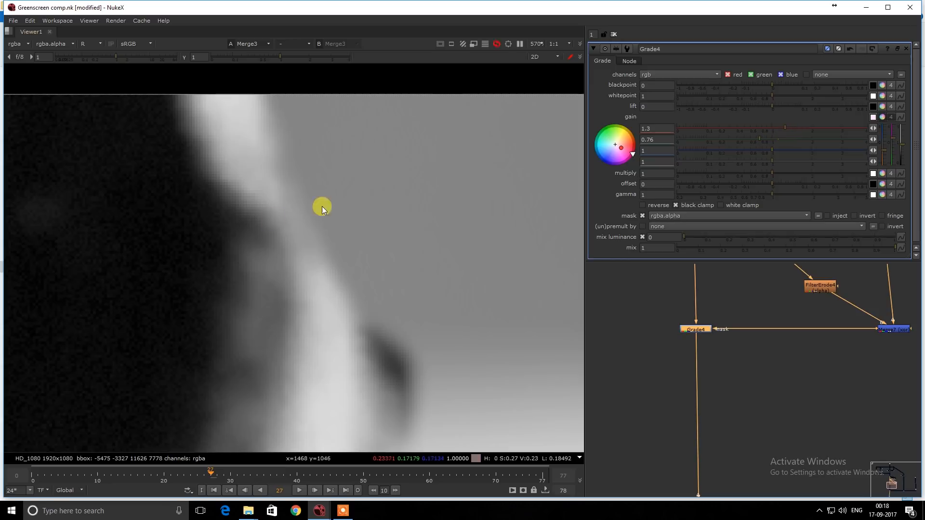
# - Check Merge3's colour channels at the forehead edge and across the full frame
pyautogui.press('g')
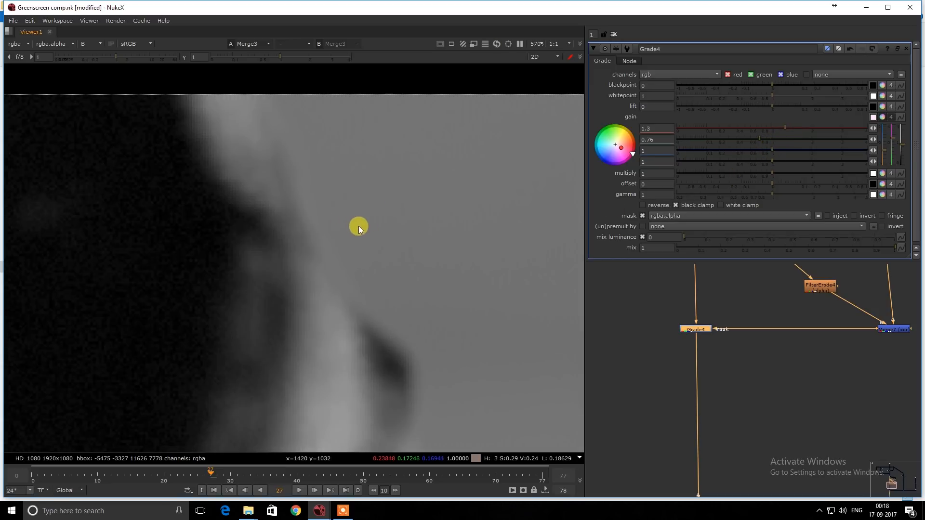
pyautogui.press('g')
pyautogui.scroll(-4, 380, 228)
pyautogui.press('f')
pyautogui.press('r')
pyautogui.press('g')
pyautogui.press('g')
pyautogui.scroll(9, 409, 139)
pyautogui.scroll(3, 347, 147)
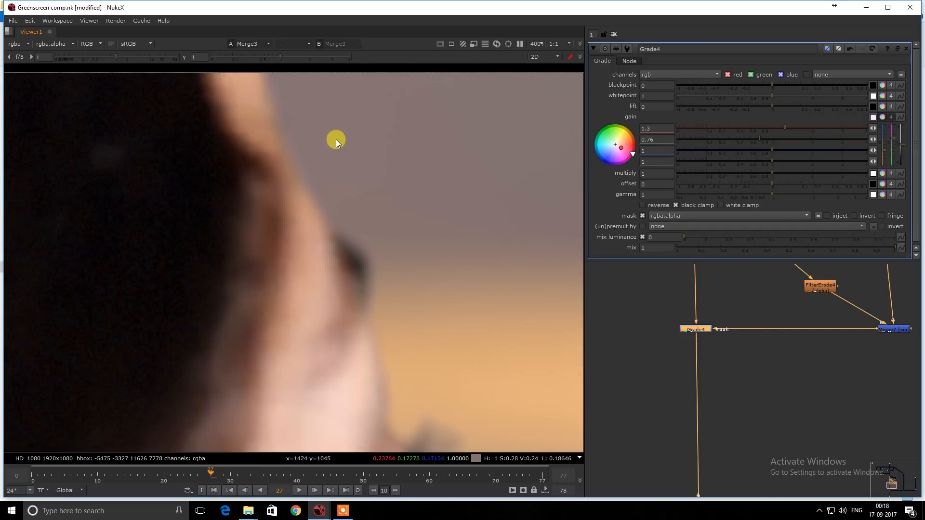
# - Load the Dot2 greenscreen plate and Merge3 into the viewer for comparison
pyautogui.scroll(-8, 639, 330)
pyautogui.moveTo(696, 277); pyautogui.dragTo(724, 308)
pyautogui.press('1')
pyautogui.moveTo(700, 358); pyautogui.dragTo(686, 318, button='middle')
pyautogui.scroll(2, 680, 391)
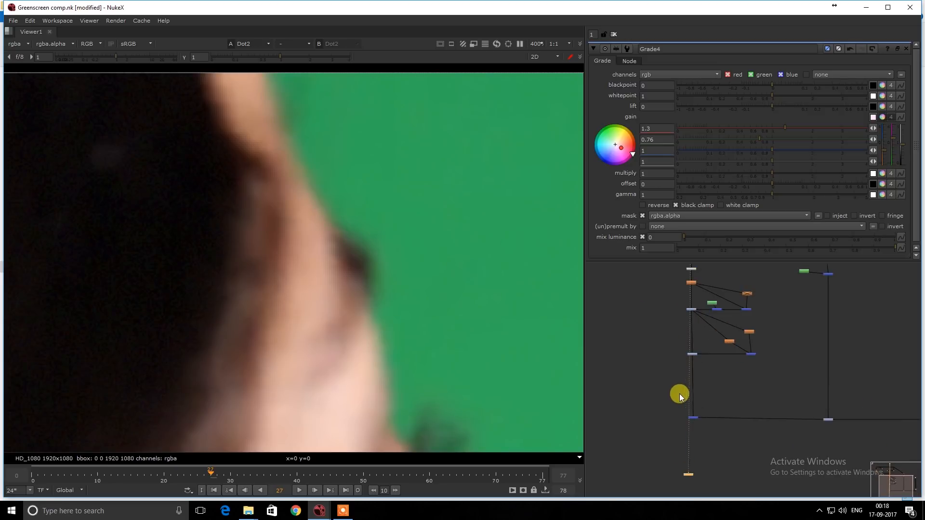
pyautogui.click(693, 418)
pyautogui.press('1')
pyautogui.scroll(-5, 296, 196)
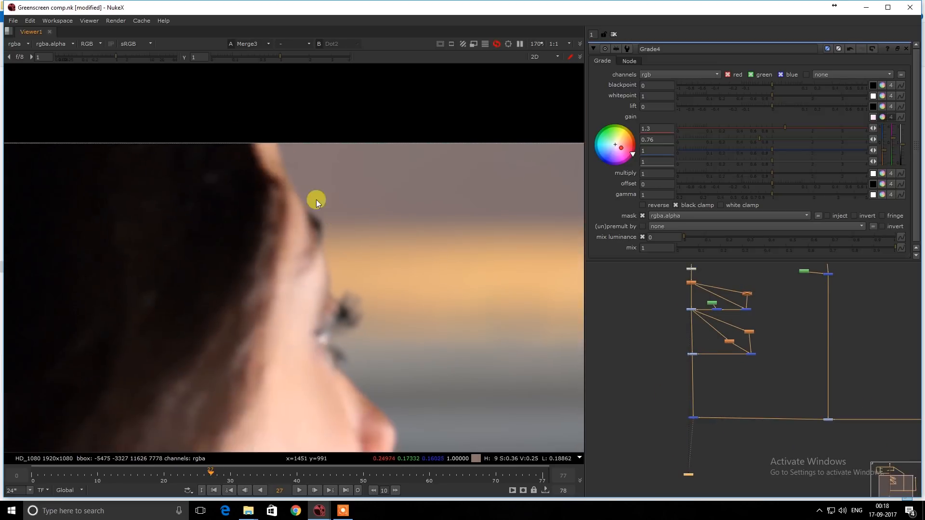
# - Compare the forehead and facial profile between Merge3 and the original plate, both close up and zoomed out
pyautogui.moveTo(333, 246); pyautogui.dragTo(317, 227, button='middle')
pyautogui.press('1')
pyautogui.press('2')
pyautogui.press('1')
pyautogui.moveTo(322, 225); pyautogui.dragTo(312, 240)
pyautogui.press('2')
pyautogui.press('1')
pyautogui.press('2')
pyautogui.scroll(-6, 309, 253)
pyautogui.press('1')
pyautogui.press('2')
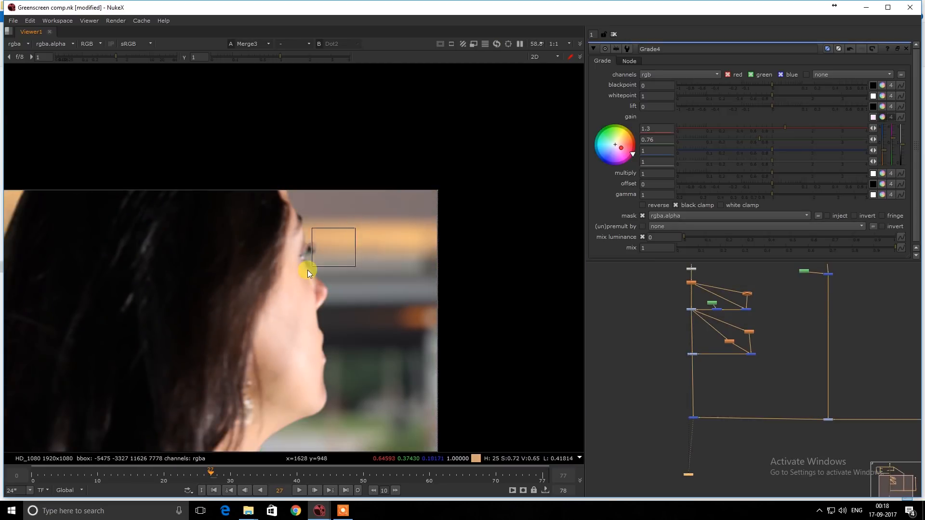
pyautogui.scroll(4, 308, 258)
pyautogui.press('1')
pyautogui.press('2')
pyautogui.scroll(-4, 295, 265)
# - Compare the composite with the plate along the hair and face edges
pyautogui.moveTo(269, 279); pyautogui.dragTo(335, 256, button='middle')
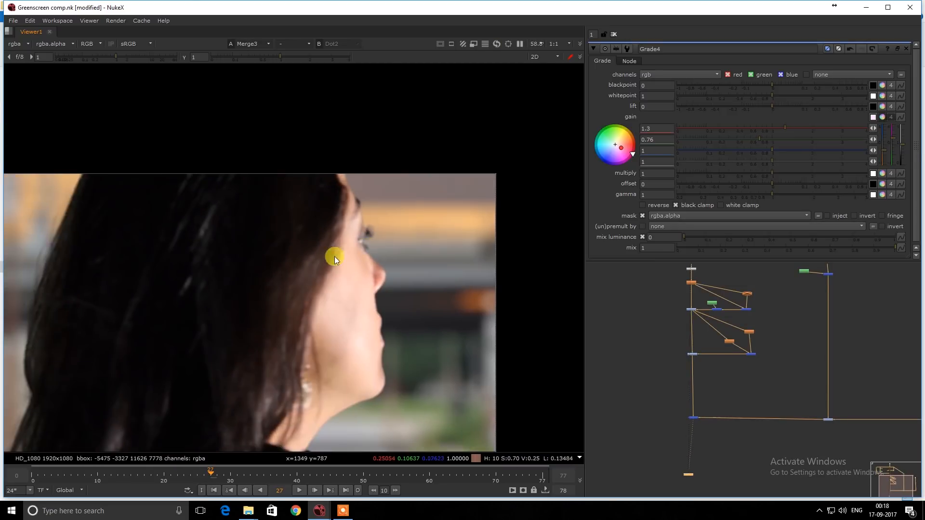
pyautogui.scroll(6, 357, 248)
pyautogui.press('1')
pyautogui.press('2')
pyautogui.press('1')
pyautogui.press('2')
pyautogui.moveTo(328, 190); pyautogui.dragTo(329, 259, button='middle')
pyautogui.scroll(-3, 326, 216)
pyautogui.moveTo(60, 205); pyautogui.dragTo(278, 149, button='middle')
pyautogui.scroll(-5, 284, 150)
pyautogui.moveTo(455, 174); pyautogui.dragTo(265, 158, button='middle')
pyautogui.scroll(6, 265, 158)
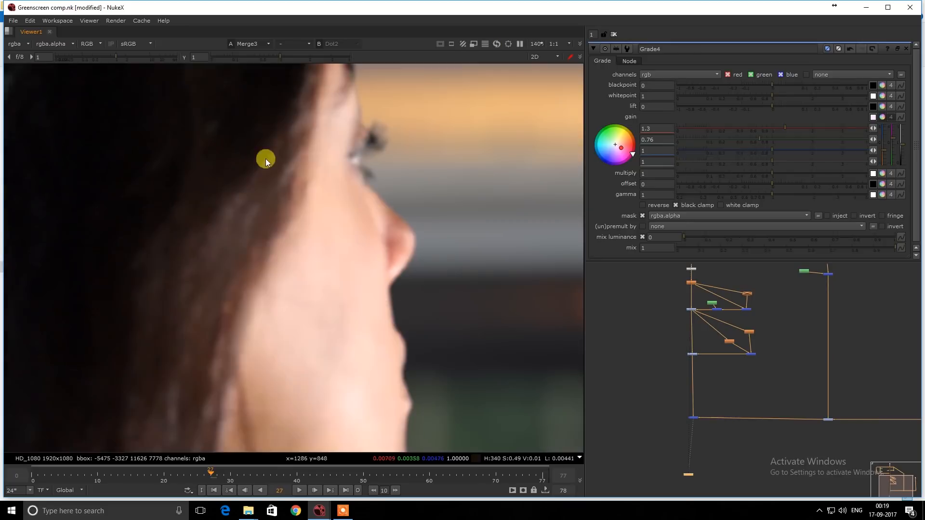
# - Compare the eyelash area between the composite and the plate, and examine it in Grade4's output
pyautogui.moveTo(340, 149); pyautogui.dragTo(283, 196, button='middle')
pyautogui.press('2')
pyautogui.press('1')
pyautogui.press('2')
pyautogui.press('a')
pyautogui.press('1')
pyautogui.scroll(3, 368, 192)
pyautogui.press('a')
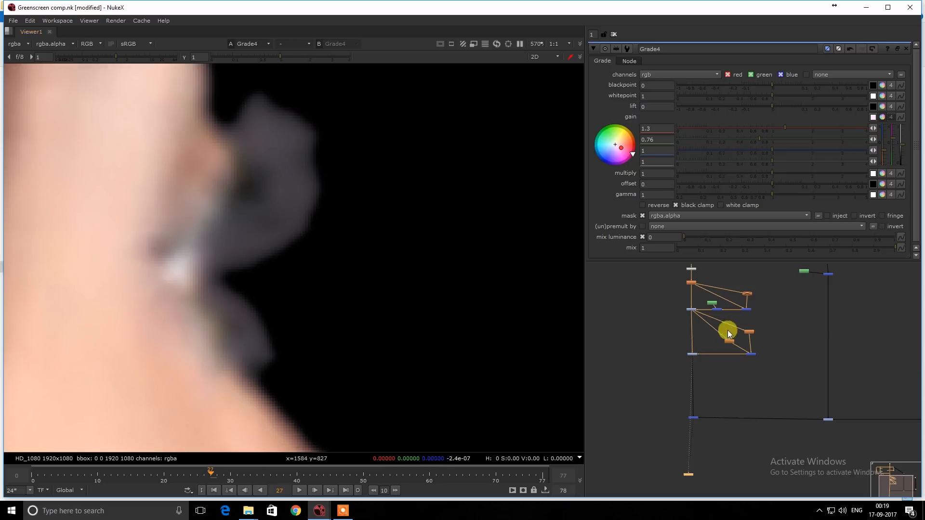
# - Compare Grade4's eyelash detail with the plate, and return the viewer to Merge3
pyautogui.moveTo(728, 332); pyautogui.dragTo(726, 438, button='middle')
pyautogui.moveTo(699, 345); pyautogui.dragTo(698, 397, button='middle')
pyautogui.press('2')
pyautogui.press('1')
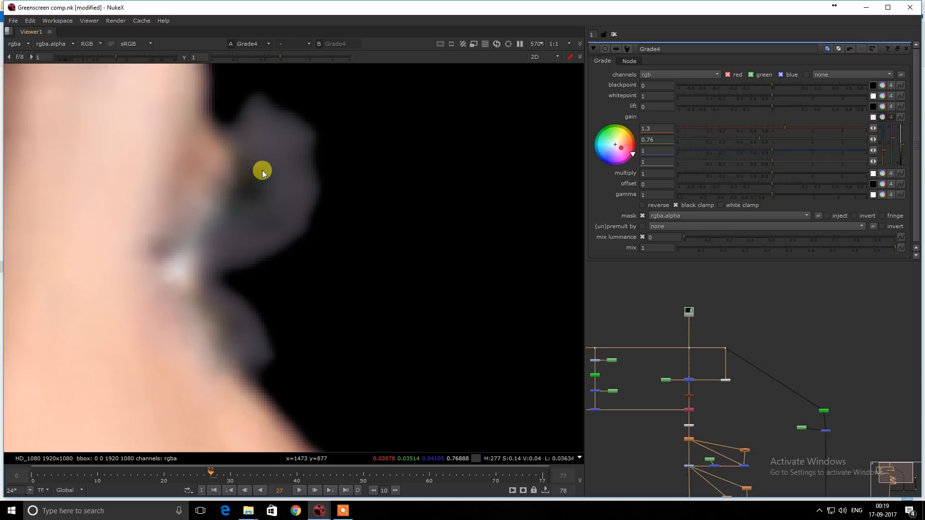
pyautogui.scroll(-5, 262, 170)
pyautogui.press('2')
pyautogui.press('1')
pyautogui.scroll(-5, 638, 349)
pyautogui.scroll(5, 657, 386)
pyautogui.scroll(1, 656, 385)
pyautogui.moveTo(635, 399); pyautogui.dragTo(678, 456)
pyautogui.press('1')
# - Add a dot on the plate's horizontal branch beside the main column, attach a Keyer node to it, and view the Keyer
pyautogui.scroll(-5, 678, 404)
pyautogui.moveTo(645, 351); pyautogui.dragTo(682, 379, button='middle')
pyautogui.scroll(6, 673, 351)
pyautogui.click(723, 347)
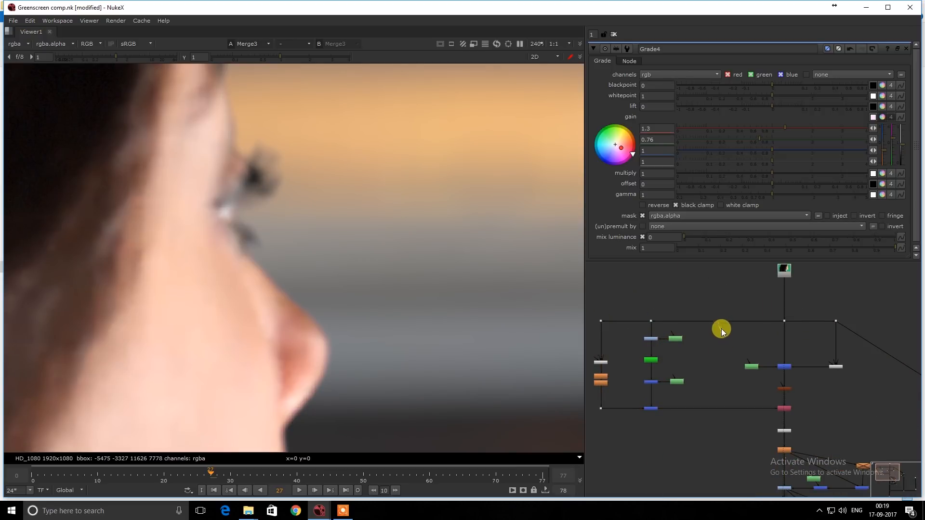
pyautogui.press('Tab')
pyautogui.write('keyer')
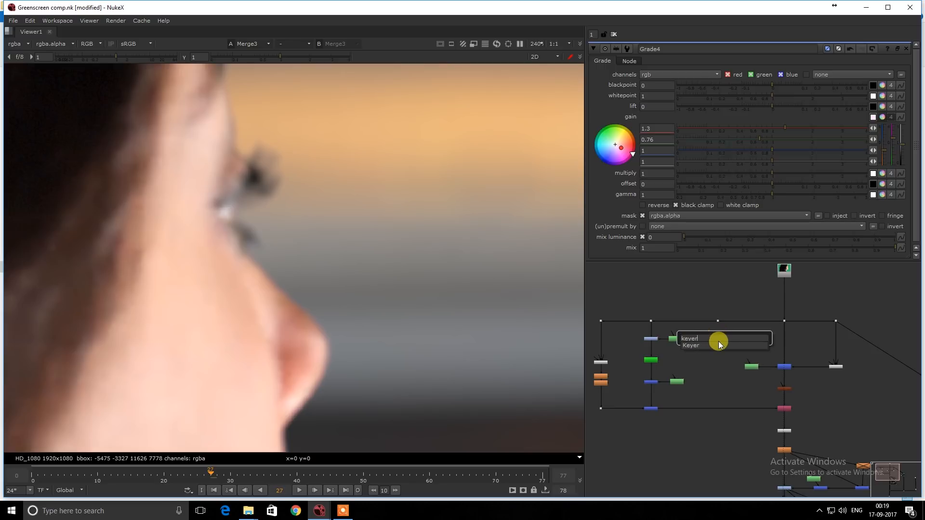
pyautogui.press('Return')
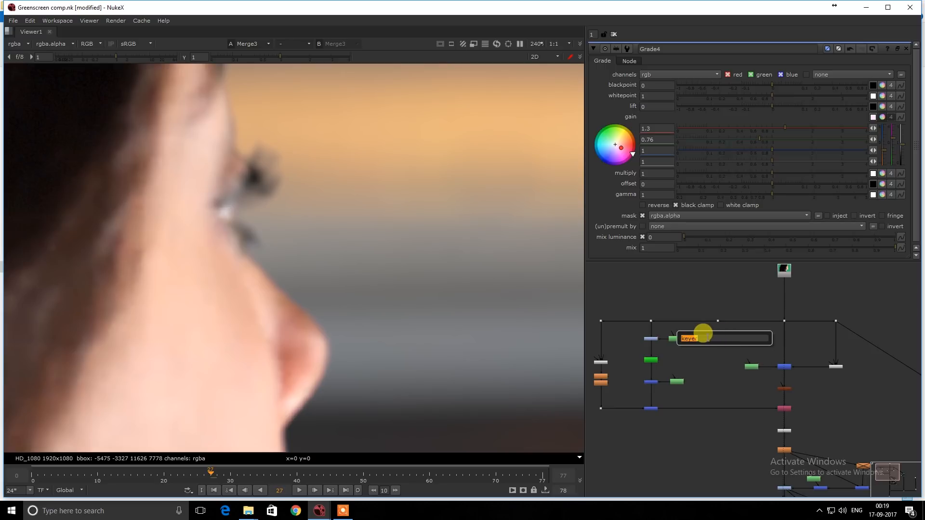
pyautogui.press('Return')
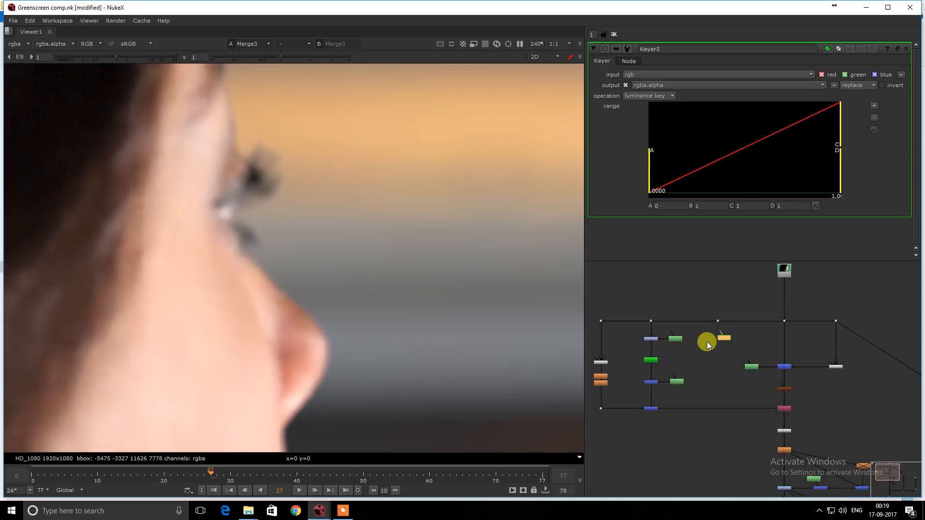
pyautogui.scroll(3, 707, 341)
pyautogui.press('1')
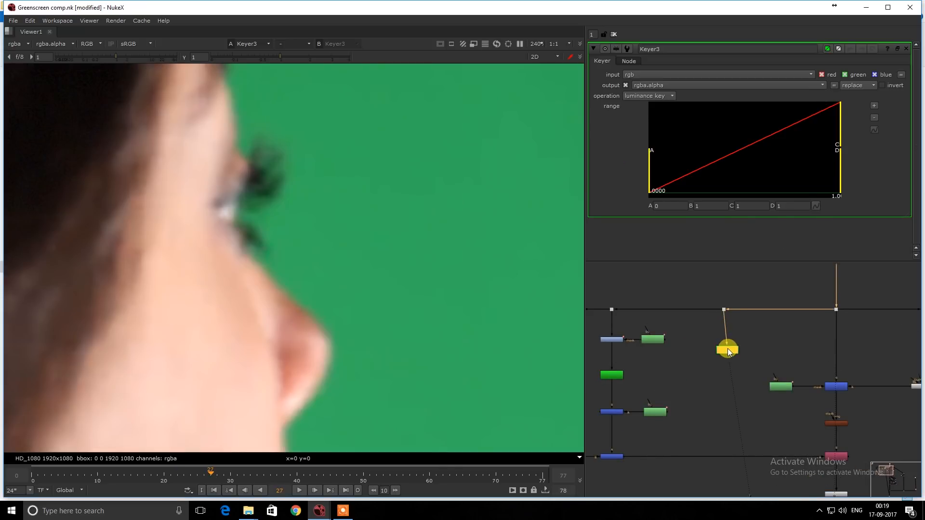
# - Try inverting the Keyer's luminance key and inspect its alpha around the eyelashes
pyautogui.press('a')
pyautogui.click(882, 86)
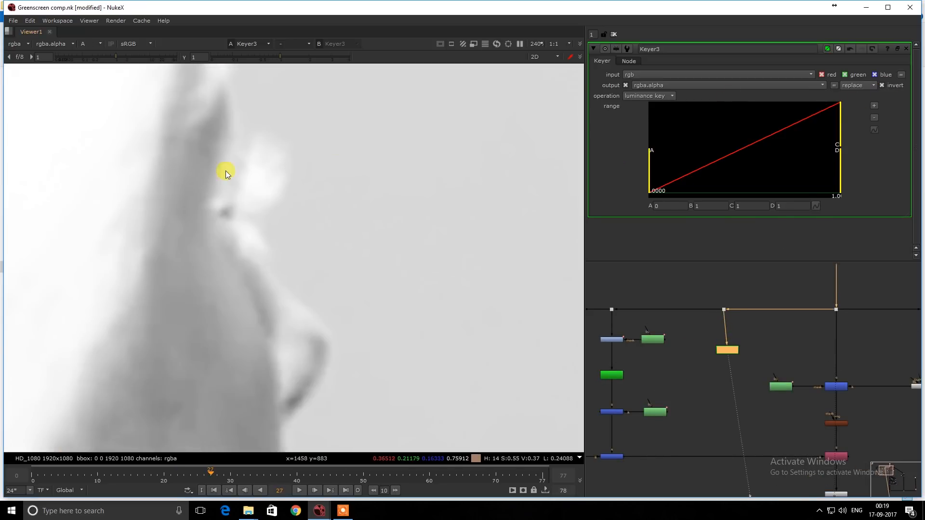
pyautogui.moveTo(845, 145); pyautogui.dragTo(898, 159)
# - Compare the plate's red, green, blue and full-colour views around the eyelashes
pyautogui.press('r')
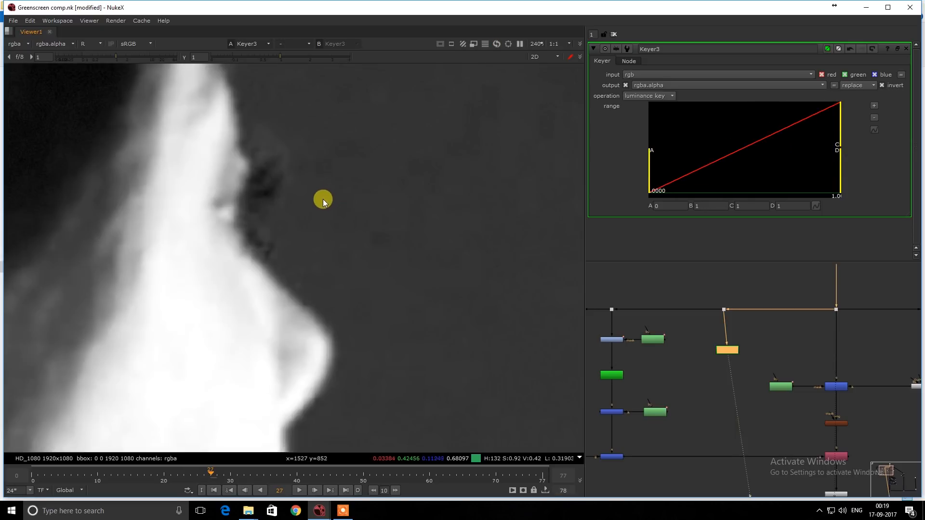
pyautogui.press('g')
pyautogui.scroll(-4, 323, 198)
pyautogui.press('b')
pyautogui.press('g')
pyautogui.scroll(4, 309, 195)
pyautogui.press('g')
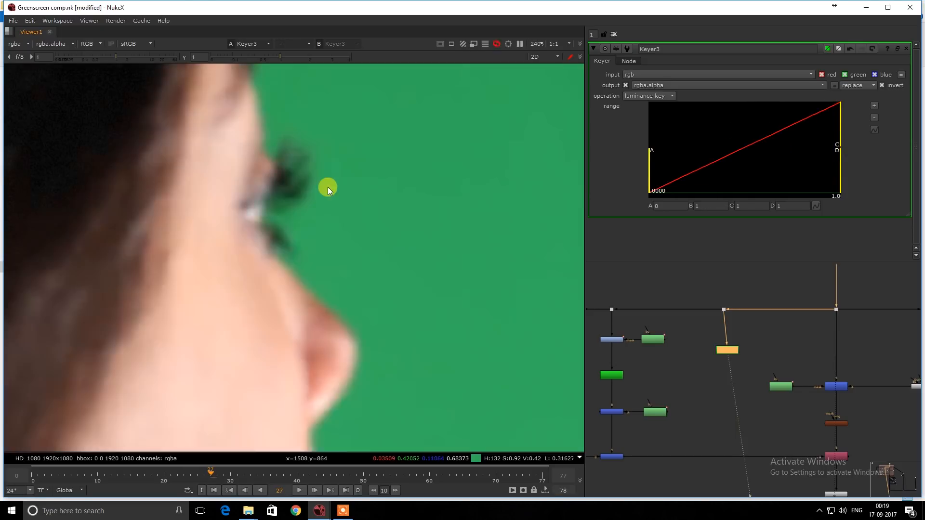
pyautogui.press('g')
# - Replace the Keyer with a Keylight node fed by the plate's branch dot
pyautogui.moveTo(696, 338); pyautogui.dragTo(753, 369)
pyautogui.press('Delete')
pyautogui.press('Tab')
pyautogui.write('key')
pyautogui.click(705, 355)
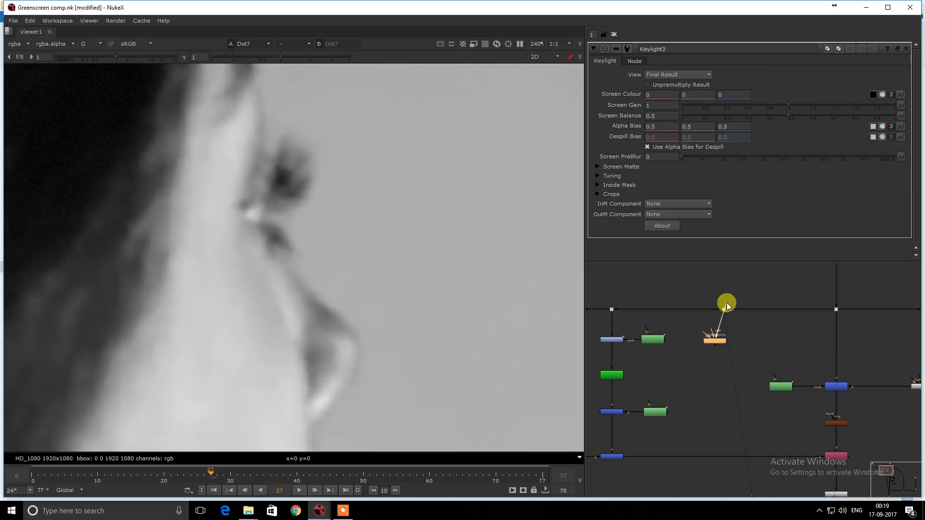
# - Sample the green beside the face as the Keylight's Screen Colour, and set Clip Black to 0.07 while viewing the alpha
pyautogui.click(874, 97)
pyautogui.keyDown('ctrl'); pyautogui.click(450, 212); pyautogui.keyUp('ctrl')
pyautogui.keyDown('ctrl'); pyautogui.keyDown('shift'); pyautogui.moveTo(460, 212); pyautogui.dragTo(478, 212); pyautogui.keyUp('shift'); pyautogui.keyUp('ctrl')
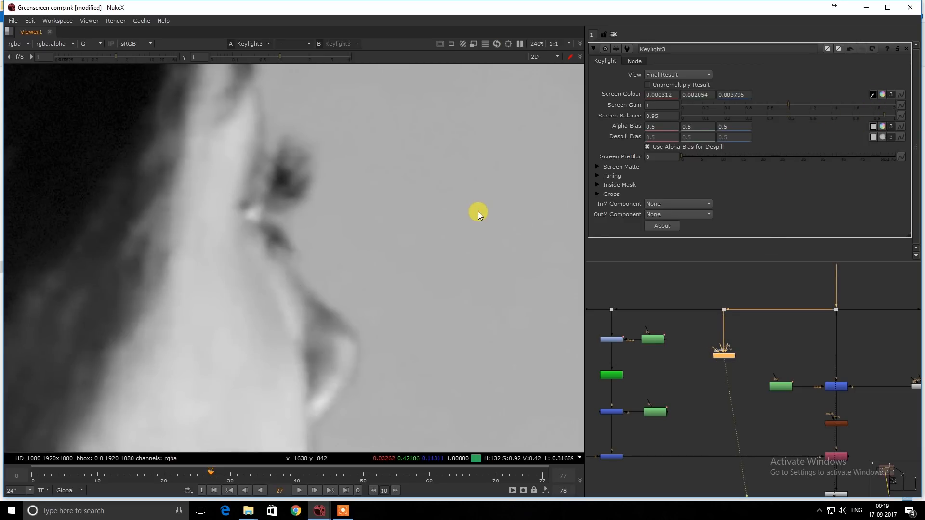
pyautogui.press('a')
pyautogui.scroll(-2, 424, 207)
pyautogui.scroll(-2, 403, 188)
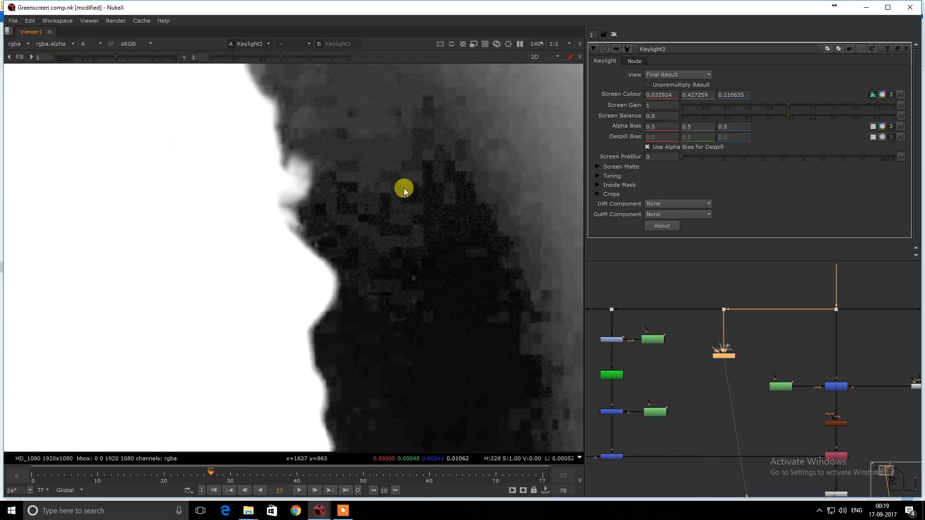
pyautogui.click(644, 165)
pyautogui.moveTo(704, 176); pyautogui.dragTo(710, 177)
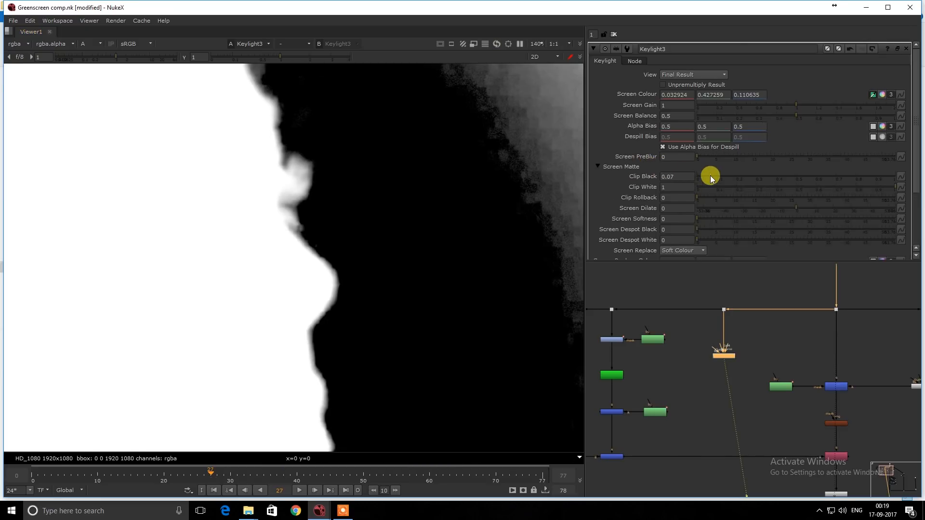
# - Insert a Merge on the matte line leading to the Copy node and feed it with the new Keylight
pyautogui.moveTo(698, 382); pyautogui.dragTo(696, 361, button='middle')
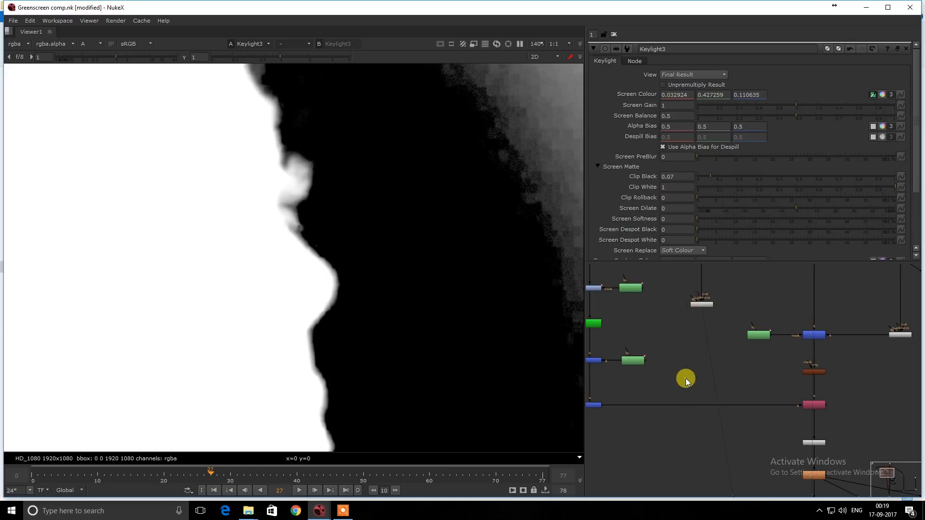
pyautogui.scroll(2, 687, 379)
pyautogui.doubleClick(687, 381)
pyautogui.moveTo(686, 379); pyautogui.dragTo(719, 319)
# - View the Merge3 composite in full colour and examine the eyelash area
pyautogui.scroll(-3, 718, 357)
pyautogui.scroll(-5, 723, 320)
pyautogui.moveTo(756, 434); pyautogui.dragTo(739, 398, button='middle')
pyautogui.scroll(3, 732, 401)
pyautogui.moveTo(675, 366); pyautogui.dragTo(758, 413)
pyautogui.press('1')
pyautogui.press('g')
pyautogui.press('r')
pyautogui.press('r')
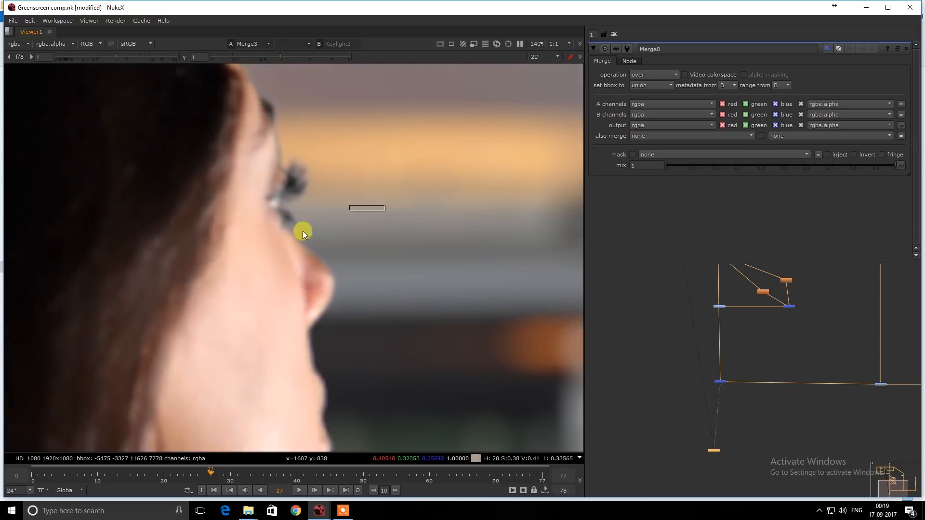
pyautogui.scroll(-3, 632, 333)
pyautogui.scroll(3, 681, 346)
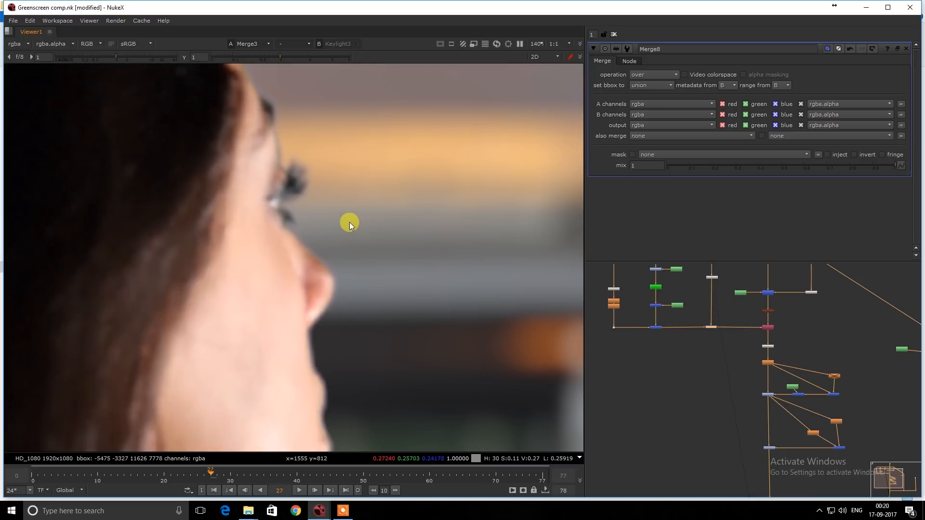
# - Toggle the new matte Merge off and on to compare its effect on the eyelashes and face edge
pyautogui.press('d')
pyautogui.press('d')
pyautogui.press('d')
pyautogui.moveTo(721, 298); pyautogui.dragTo(721, 325, button='middle')
pyautogui.press('d')
pyautogui.press('d')
pyautogui.press('d')
pyautogui.press('d')
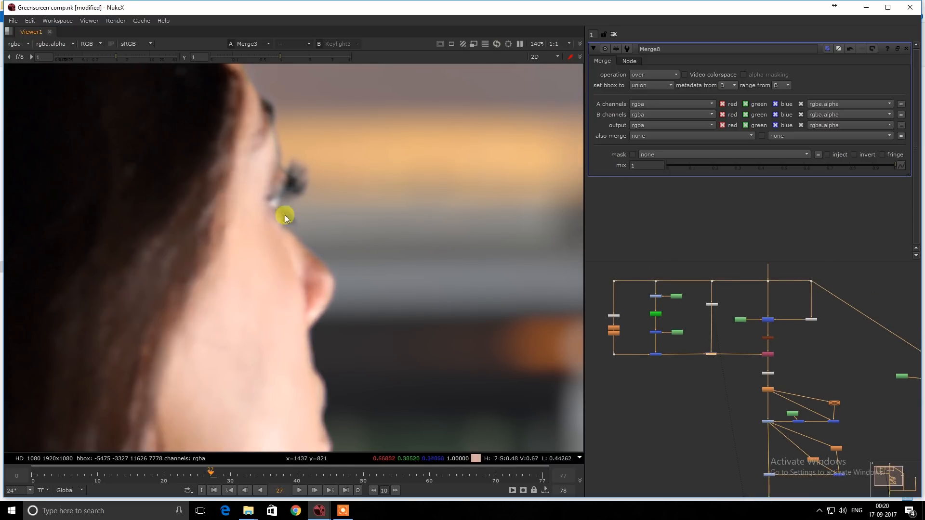
pyautogui.scroll(-2, 348, 285)
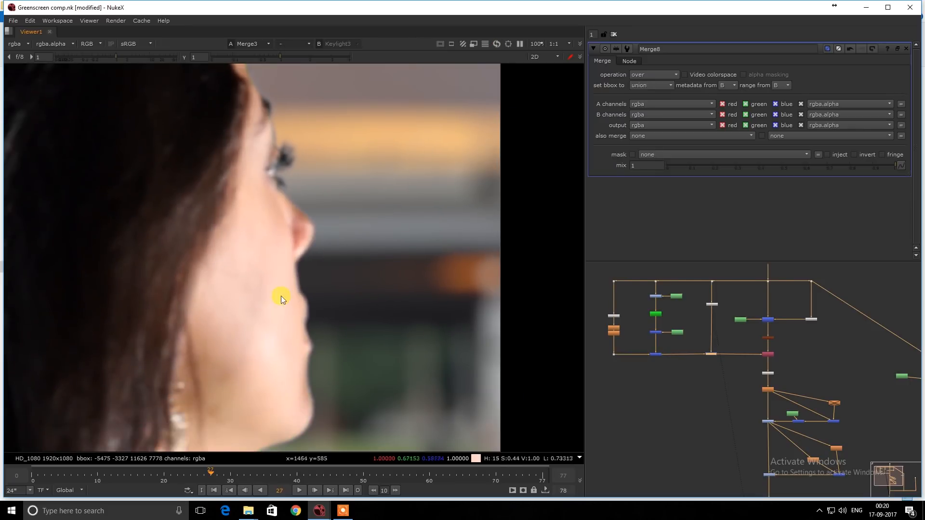
pyautogui.scroll(2, 341, 221)
pyautogui.scroll(2, 302, 289)
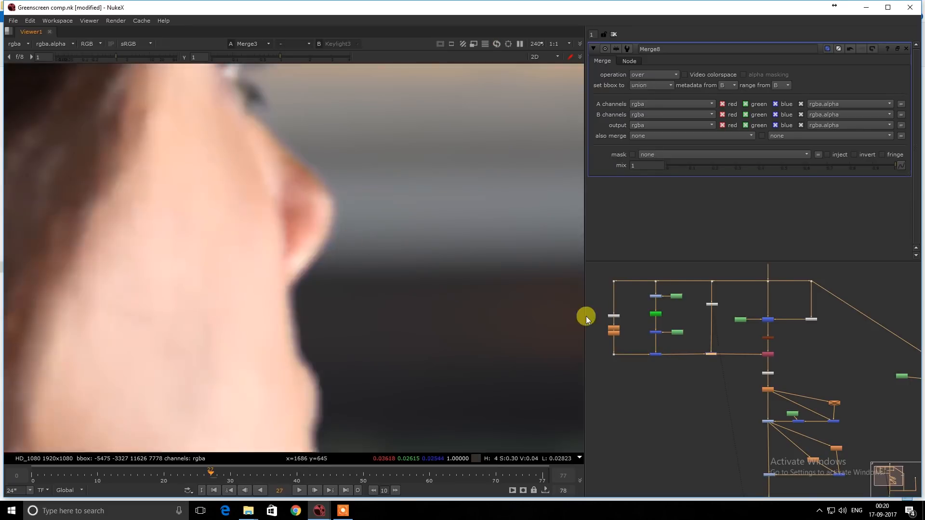
# - Set the operation of the Merge combining the Keylight with the existing matte to max
pyautogui.scroll(4, 716, 342)
pyautogui.moveTo(705, 370); pyautogui.dragTo(707, 371)
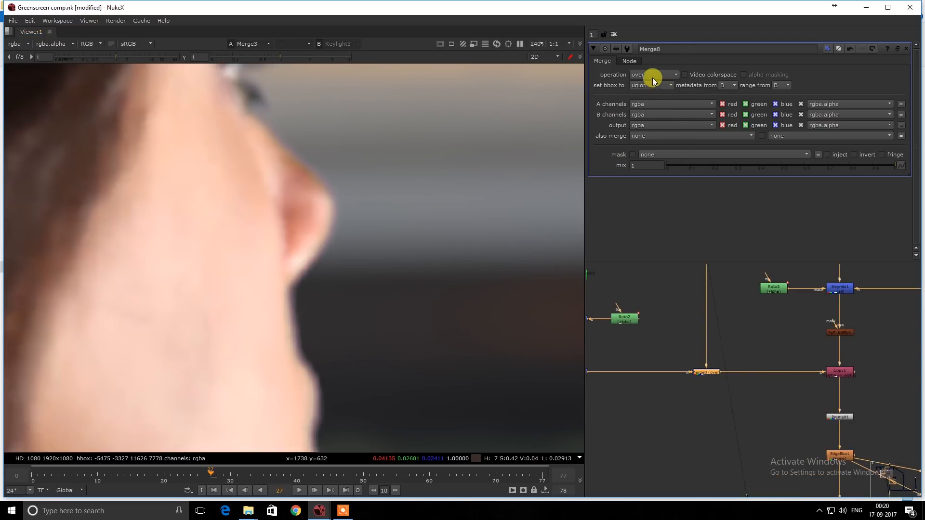
pyautogui.click(652, 77)
pyautogui.click(657, 161)
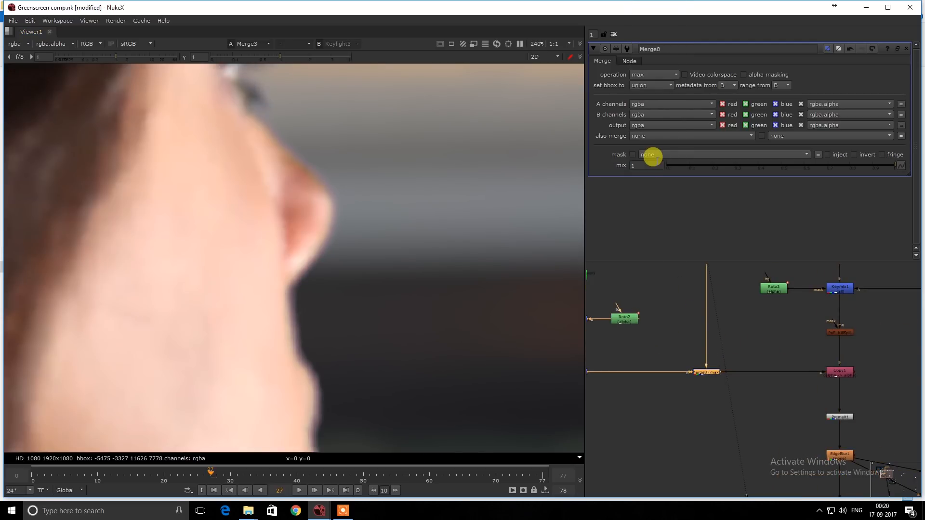
pyautogui.click(693, 371)
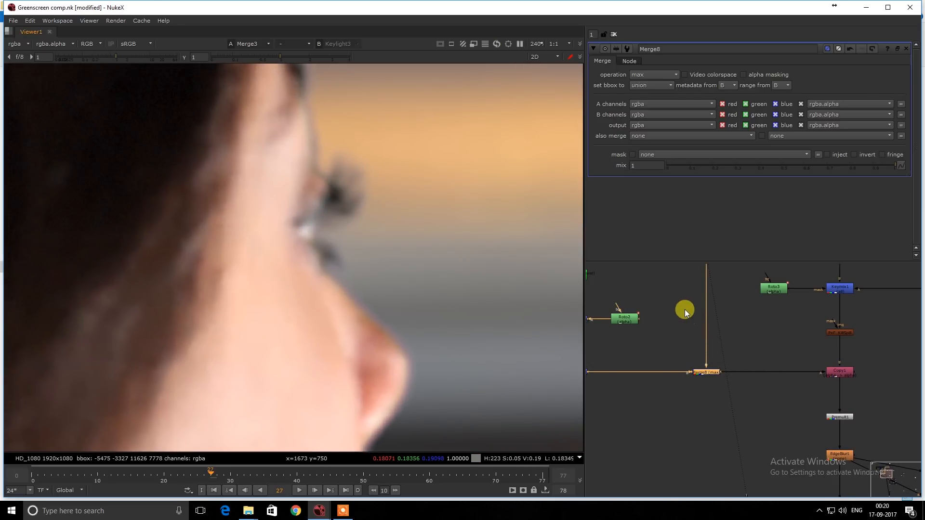
# - Insert a second Merge between the eyelash Keylight and the max Merge, and attach a Roto node to it
pyautogui.click(684, 310)
pyautogui.press('m')
pyautogui.moveTo(696, 304); pyautogui.dragTo(667, 288)
pyautogui.click(667, 288)
pyautogui.press('o')
pyautogui.hotkey('ctrl', 'z')
# - Draw a closed Bezier roto shape around the upper eyelashes, adjust its inner edge point and select all its points
pyautogui.moveTo(326, 201); pyautogui.dragTo(331, 195)
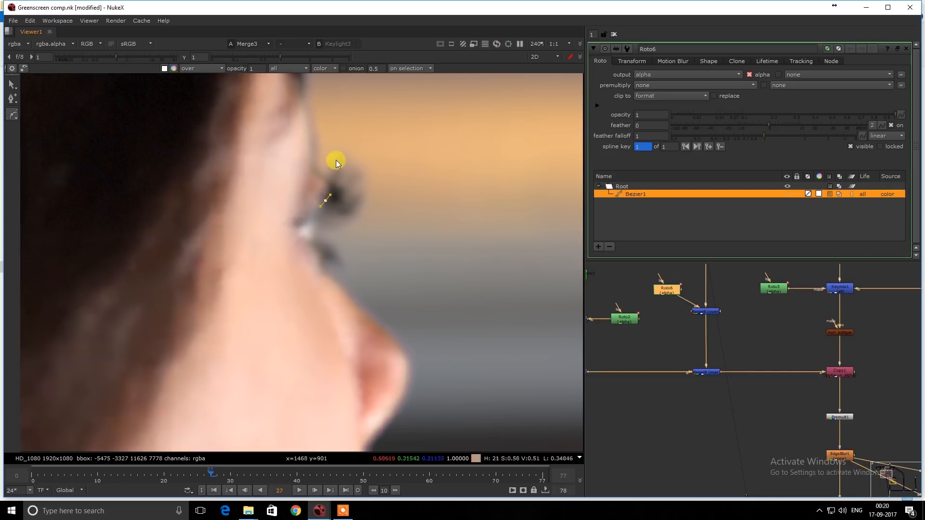
pyautogui.click(326, 200)
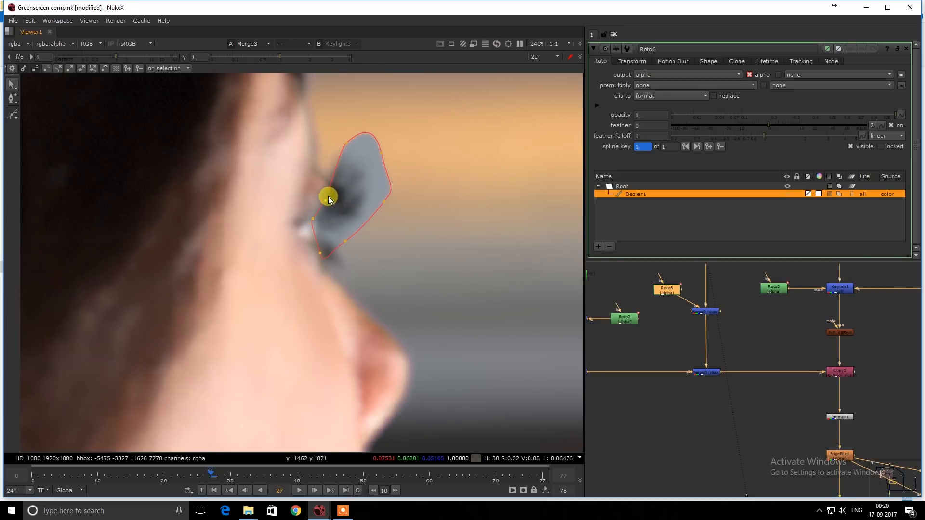
pyautogui.moveTo(327, 200); pyautogui.dragTo(312, 177)
pyautogui.moveTo(266, 134); pyautogui.dragTo(397, 275)
pyautogui.press('z')
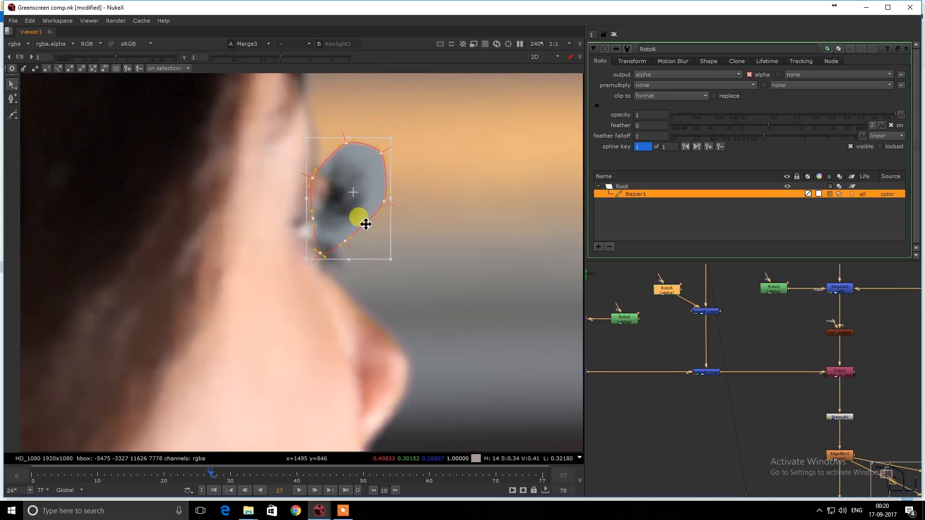
# - Nudge the eyelash roto shape into place and expand a soft feather around all its points
pyautogui.moveTo(340, 198); pyautogui.dragTo(342, 201)
pyautogui.press('e')
pyautogui.press('e')
pyautogui.press('e')
pyautogui.press('e')
pyautogui.press('e')
pyautogui.press('e')
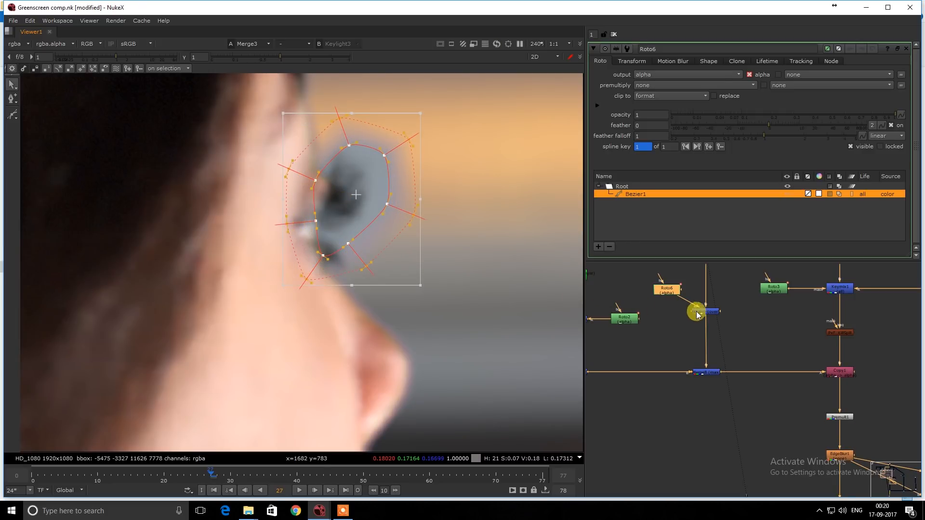
# - Set the Merge joining the eyelash Roto and Keylight to the mask operation, and view the result without shape overlays
pyautogui.doubleClick(697, 313)
pyautogui.click(650, 76)
pyautogui.click(659, 151)
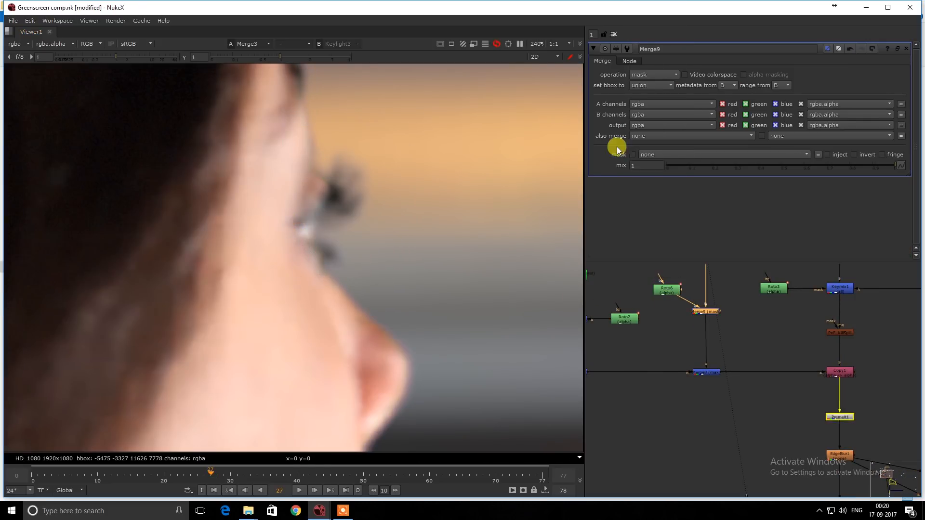
pyautogui.press('o')
pyautogui.scroll(-5, 440, 157)
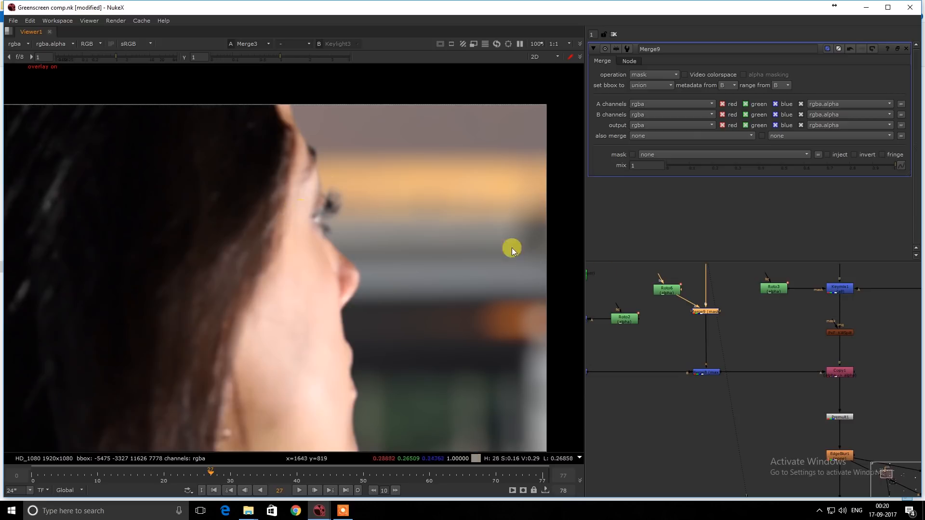
# - Assign the plate's dot and the Merge3 composite to the viewer for comparison
pyautogui.click(704, 372)
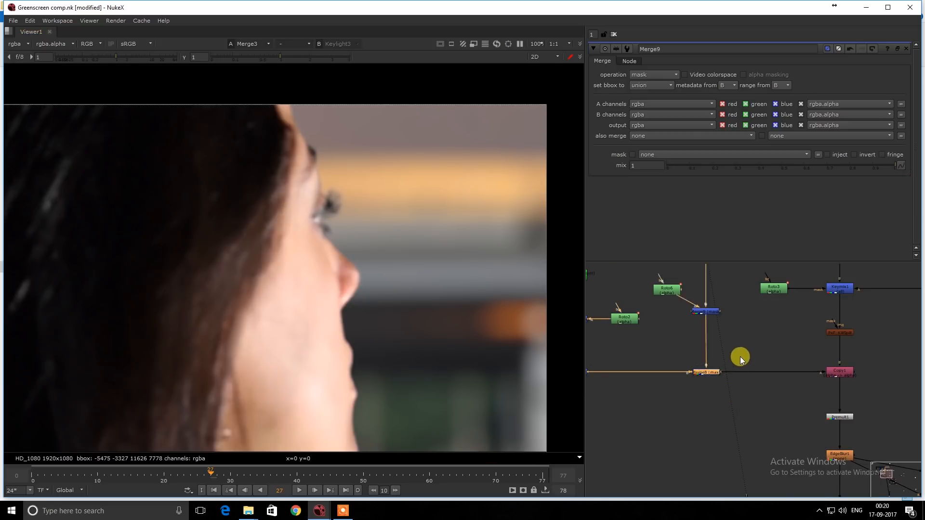
pyautogui.scroll(-5, 740, 357)
pyautogui.moveTo(714, 321); pyautogui.dragTo(727, 348, button='middle')
pyautogui.click(723, 392)
pyautogui.moveTo(715, 319); pyautogui.dragTo(743, 353)
pyautogui.press('1')
pyautogui.moveTo(743, 469); pyautogui.dragTo(722, 294, button='middle')
pyautogui.moveTo(678, 364); pyautogui.dragTo(708, 395)
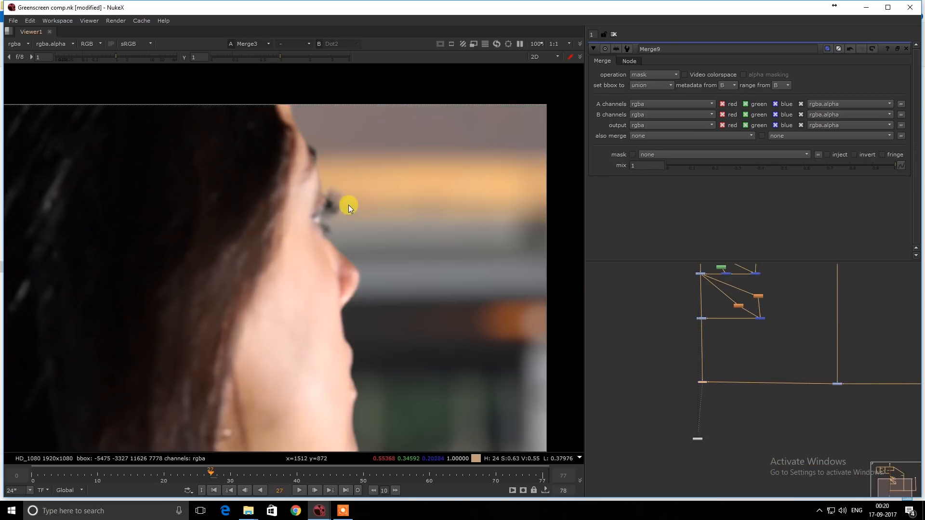
# - Compare the composite with the plate closely around the eyelashes
pyautogui.scroll(4, 346, 213)
pyautogui.press('2')
pyautogui.scroll(-3, 359, 210)
pyautogui.moveTo(374, 209); pyautogui.dragTo(319, 199, button='middle')
pyautogui.press('1')
pyautogui.press('2')
pyautogui.scroll(4, 298, 192)
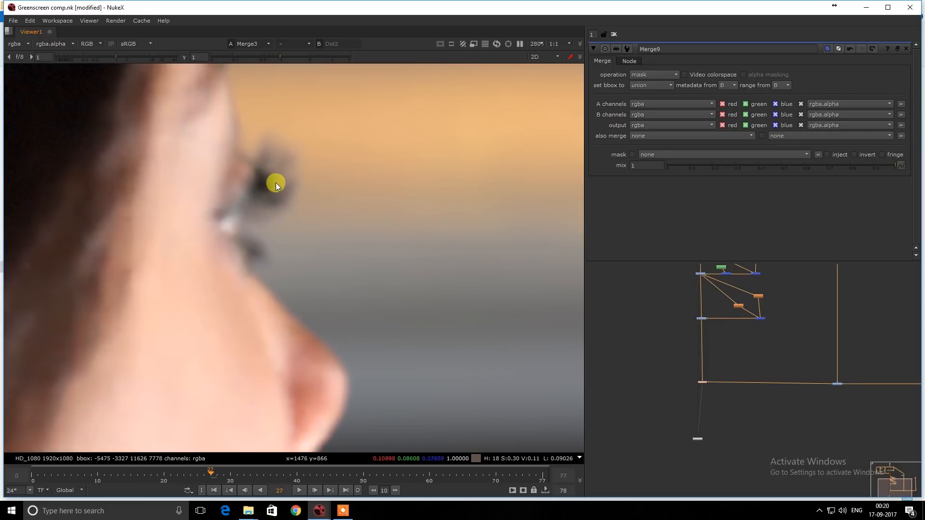
pyautogui.scroll(4, 276, 181)
pyautogui.press('1')
pyautogui.press('2')
pyautogui.scroll(-4, 294, 198)
pyautogui.moveTo(313, 192); pyautogui.dragTo(278, 224)
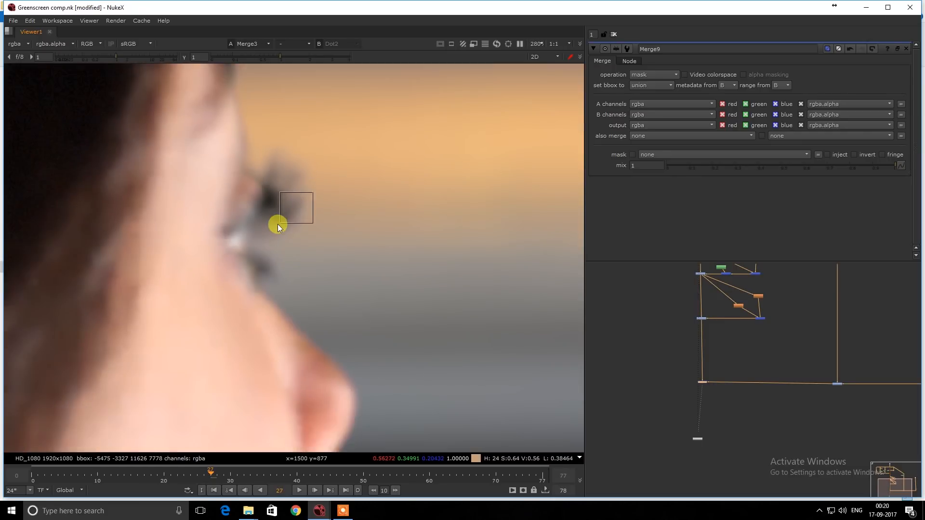
# - Toggle the lower edge Grade node off and on to check its effect around the eyelashes
pyautogui.moveTo(763, 366); pyautogui.dragTo(712, 343, button='middle')
pyautogui.moveTo(761, 337); pyautogui.dragTo(811, 401)
pyautogui.moveTo(744, 289); pyautogui.dragTo(757, 345, button='middle')
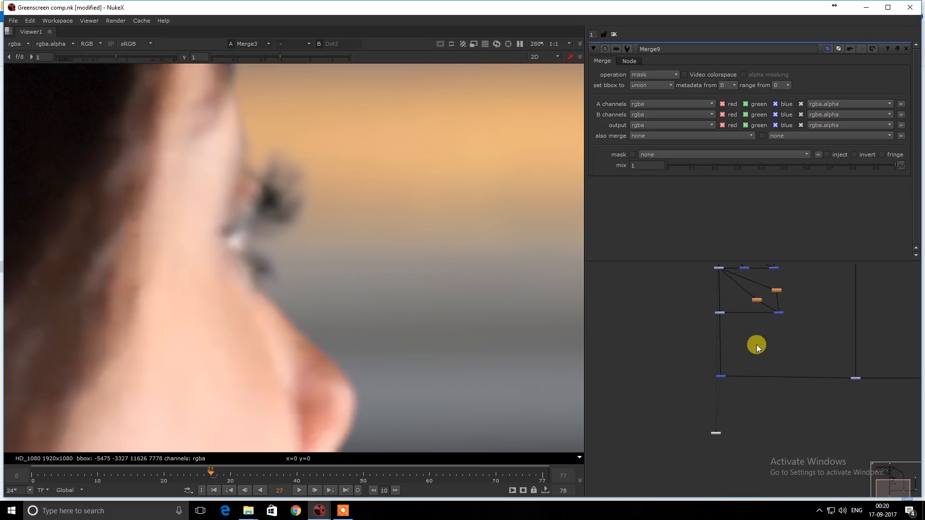
pyautogui.scroll(-4, 754, 341)
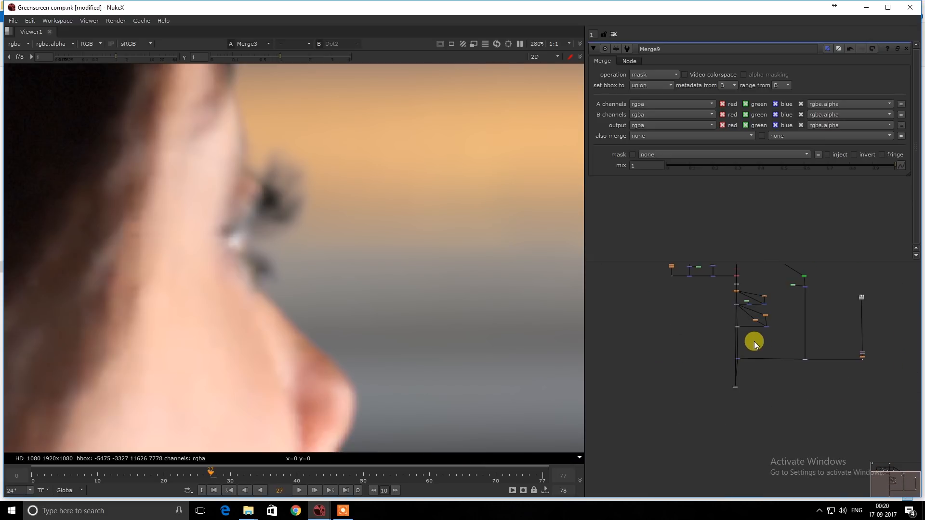
pyautogui.scroll(5, 752, 329)
pyautogui.moveTo(708, 298); pyautogui.dragTo(697, 302, button='middle')
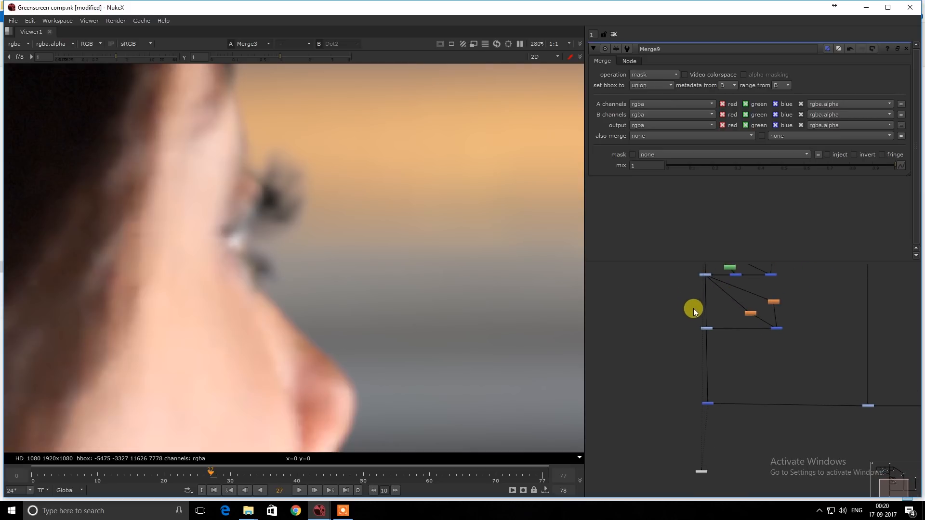
pyautogui.scroll(3, 708, 322)
pyautogui.click(708, 332)
pyautogui.press('d')
pyautogui.press('d')
# - Insert a Merge in the lower edge Grade's mask branch, attach a Roto node, and set the Merge operation to mask
pyautogui.moveTo(729, 336); pyautogui.dragTo(709, 351, button='middle')
pyautogui.click(721, 331)
pyautogui.press('m')
pyautogui.moveTo(721, 330); pyautogui.dragTo(729, 345)
pyautogui.press('o')
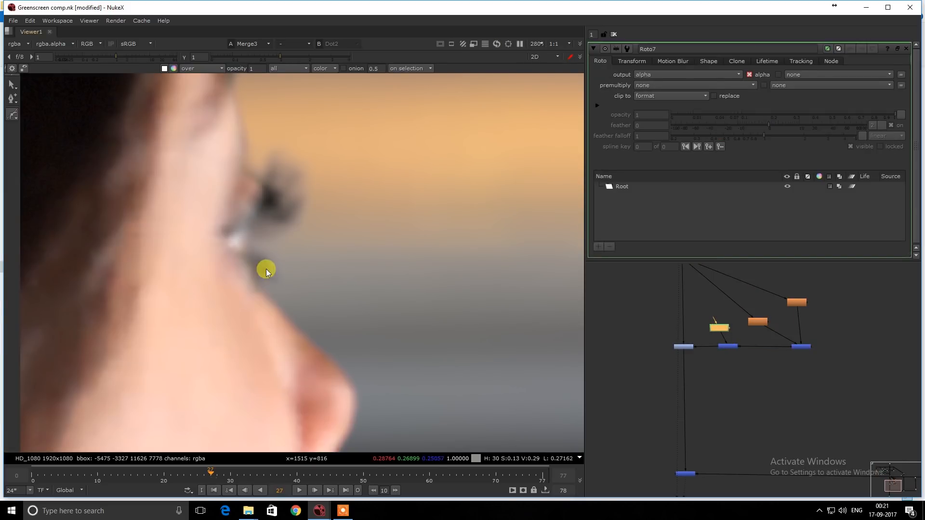
pyautogui.doubleClick(728, 346)
pyautogui.click(646, 76)
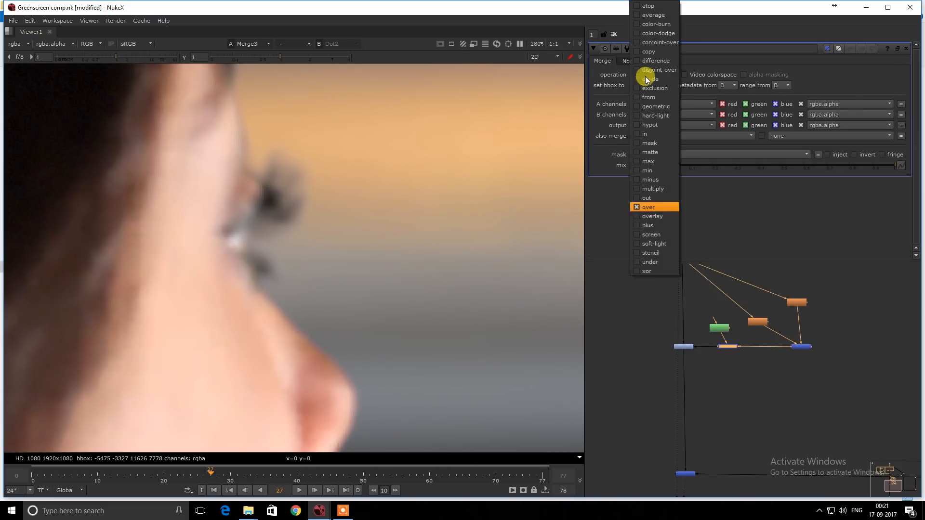
pyautogui.click(654, 143)
# - Draw a closed roto shape around the forehead and eyebrow edge, ending just above the eyelashes
pyautogui.doubleClick(719, 330)
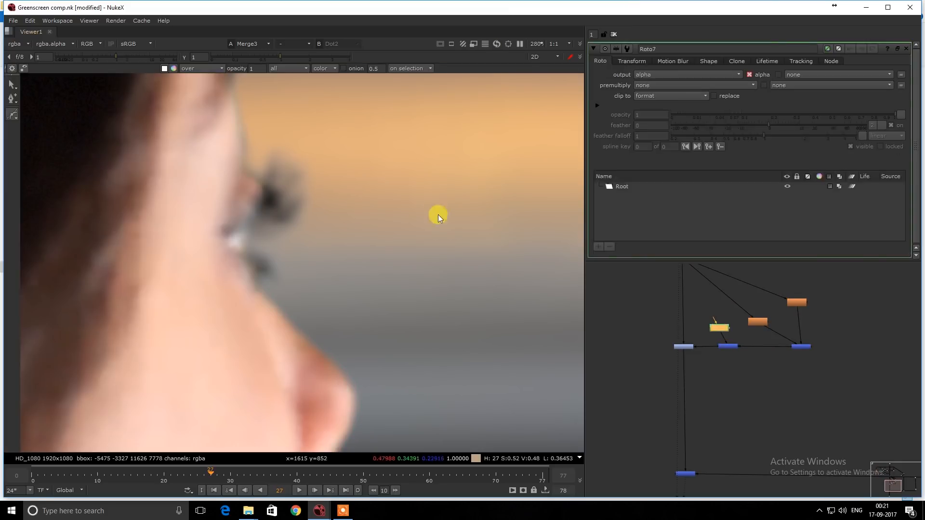
pyautogui.press('space')
pyautogui.scroll(-2, 413, 277)
pyautogui.click(336, 240)
pyautogui.click(310, 186)
pyautogui.click(316, 161)
pyautogui.moveTo(335, 160); pyautogui.dragTo(362, 181)
pyautogui.click(336, 240)
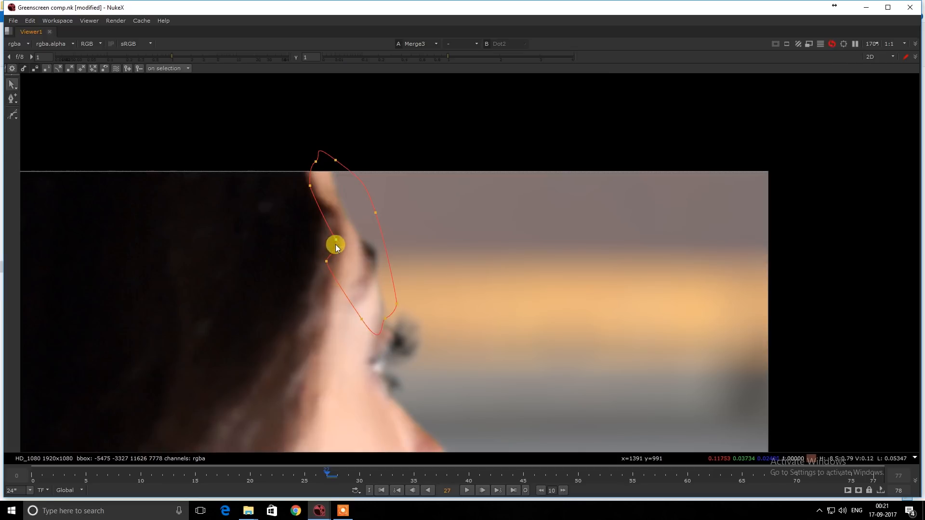
# - Select all points of the forehead roto shape, expand their feather, and shift the shape slightly upward
pyautogui.moveTo(258, 132); pyautogui.dragTo(421, 369)
pyautogui.press('e')
pyautogui.press('e')
pyautogui.press('e')
pyautogui.press('e')
pyautogui.press('e')
pyautogui.press('e')
pyautogui.press('e')
pyautogui.moveTo(356, 282); pyautogui.dragTo(351, 261)
# - Hide the roto overlay and inspect the forehead and eyelash edges in the composite
pyautogui.click(499, 259)
pyautogui.press('q')
pyautogui.scroll(-3, 510, 234)
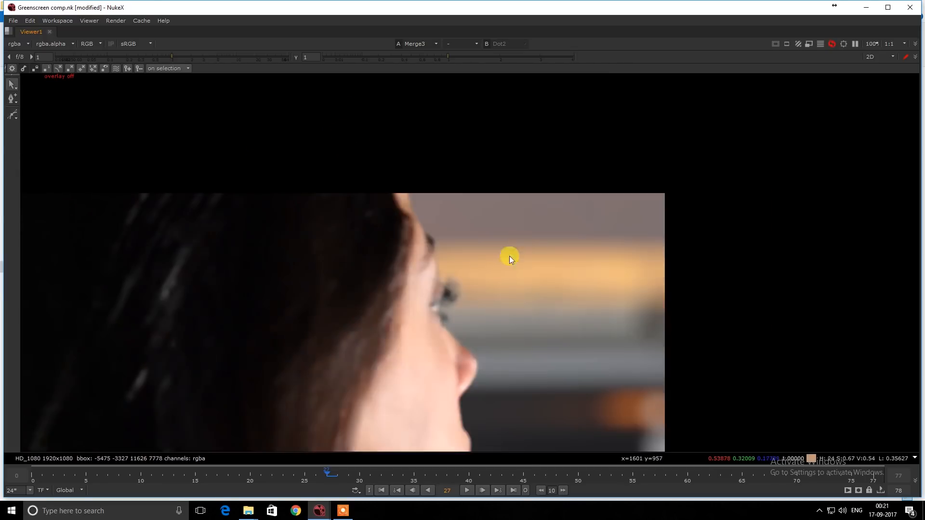
pyautogui.moveTo(502, 282); pyautogui.dragTo(496, 251, button='middle')
pyautogui.scroll(3, 469, 250)
pyautogui.scroll(2, 412, 290)
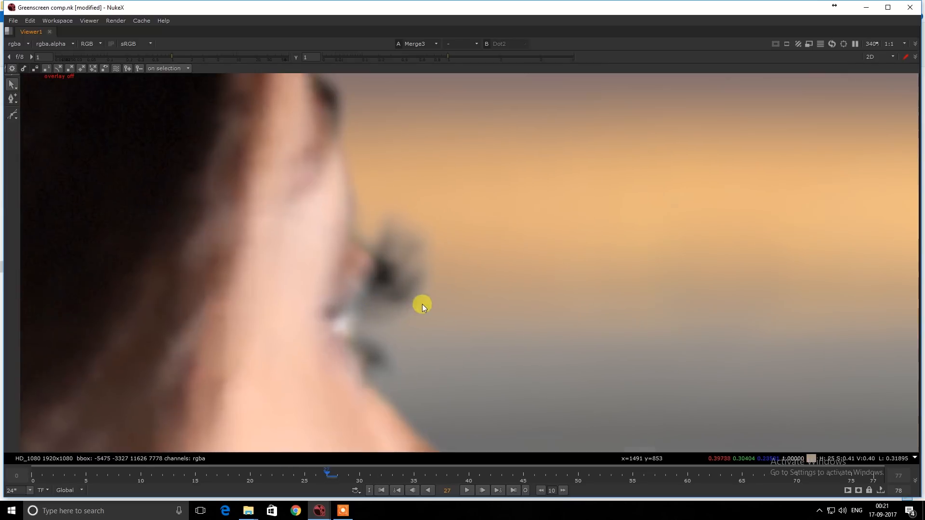
# - Return to the node graph and view the original greenscreen plate to check its eyelash detail
pyautogui.press('space')
pyautogui.scroll(-4, 659, 385)
pyautogui.moveTo(657, 399); pyautogui.dragTo(663, 370, button='middle')
pyautogui.moveTo(653, 378); pyautogui.dragTo(720, 434)
pyautogui.scroll(-2, 695, 354)
pyautogui.moveTo(686, 326); pyautogui.dragTo(701, 447, button='middle')
pyautogui.moveTo(685, 332); pyautogui.dragTo(716, 360)
pyautogui.press('1')
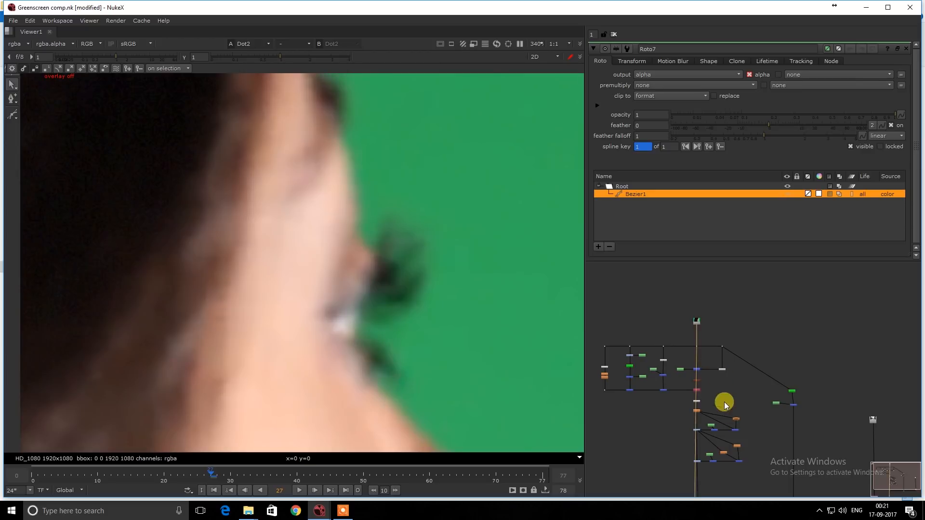
# - Duplicate the two FilterErode nodes and their edge-matte Merge, placing the copies below the lower edge Grade
pyautogui.moveTo(711, 470); pyautogui.dragTo(710, 362, button='middle')
pyautogui.scroll(3, 701, 365)
pyautogui.click(715, 364)
pyautogui.press('Tab')
pyautogui.write('p')
pyautogui.click(733, 350)
pyautogui.scroll(1, 759, 352)
pyautogui.moveTo(816, 269); pyautogui.dragTo(677, 327)
pyautogui.hotkey('ctrl', 'c')
pyautogui.hotkey('ctrl', 'v')
pyautogui.moveTo(698, 366); pyautogui.dragTo(774, 396)
# - Add a Grade masked by the duplicated edge matte, view the Merge3 composite, and set the Grade's gain to 0.5
pyautogui.click(707, 388)
pyautogui.press('g')
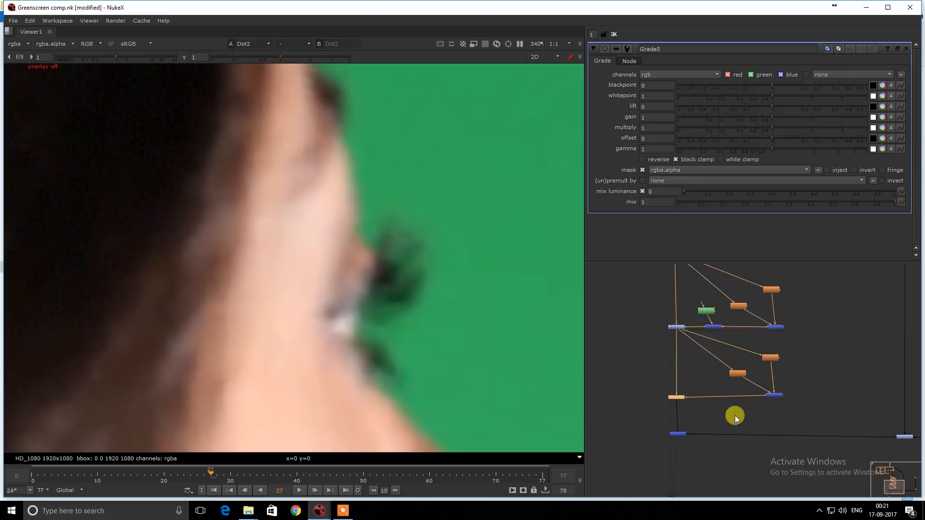
pyautogui.click(677, 433)
pyautogui.press('1')
pyautogui.click(683, 398)
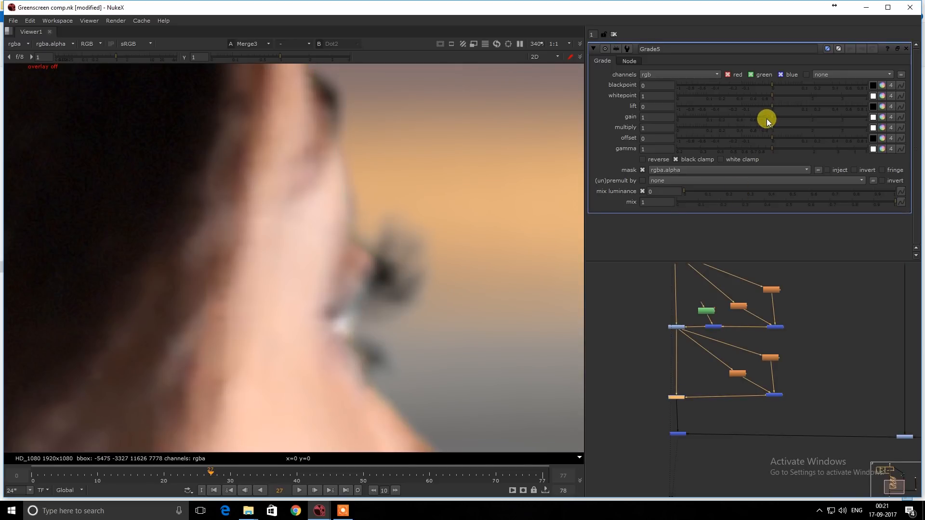
pyautogui.click(744, 122)
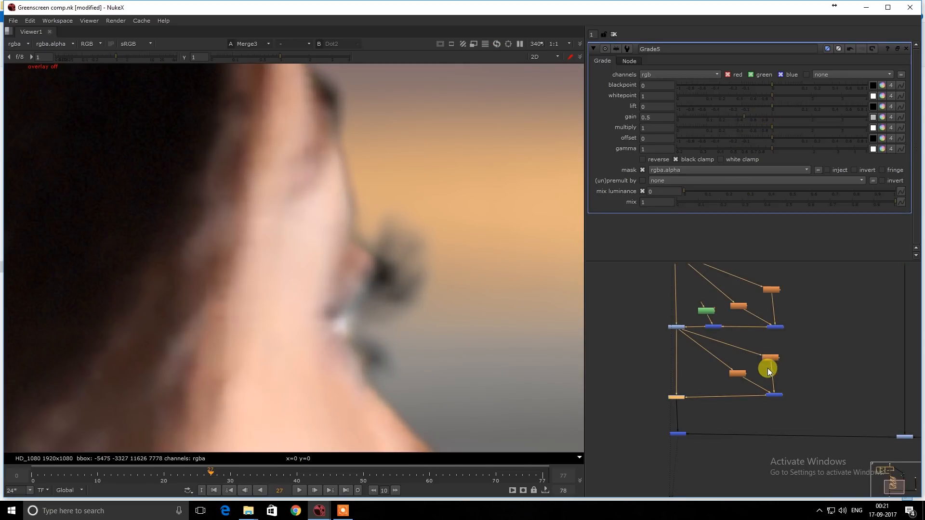
# - Set the size of the duplicated FilterErode6 to -7.5 to widen the new edge matte
pyautogui.click(737, 372)
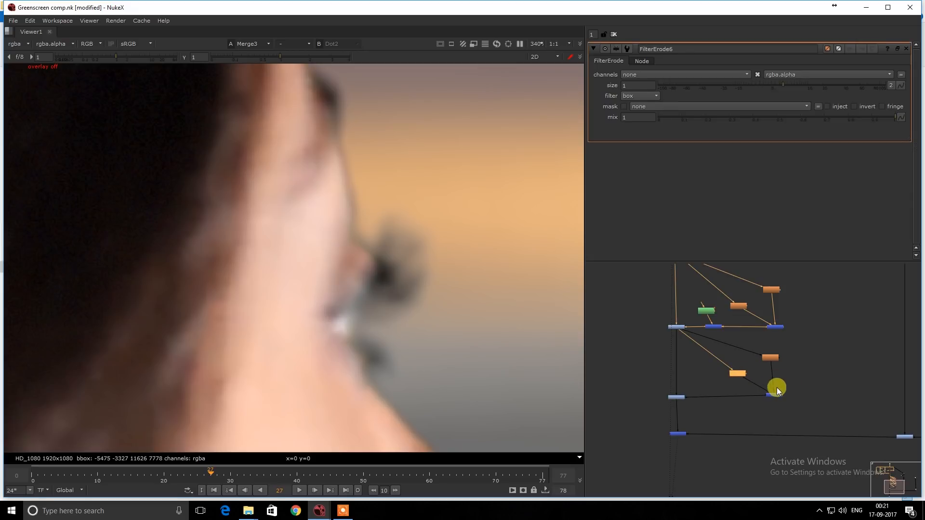
pyautogui.moveTo(784, 92); pyautogui.dragTo(728, 91)
pyautogui.moveTo(655, 390); pyautogui.dragTo(699, 414)
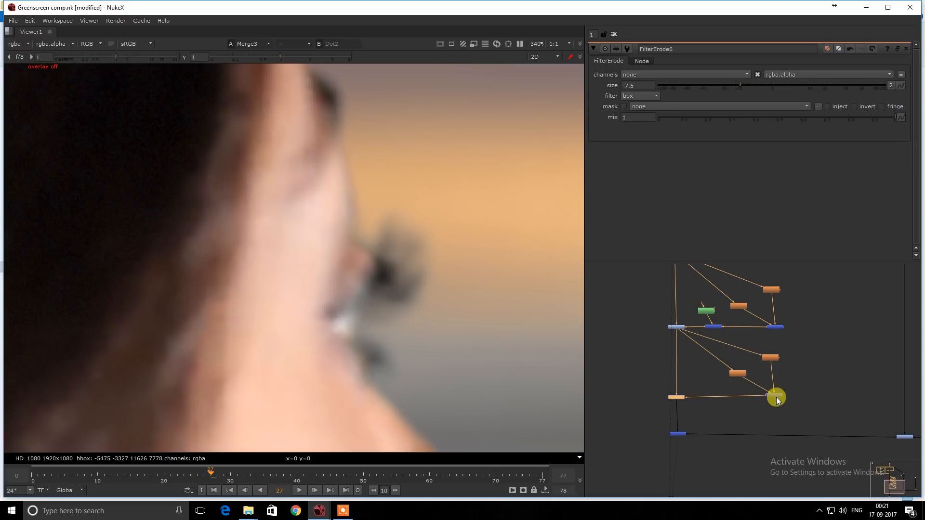
# - Insert a Multiply after the duplicated edge-matte Merge and raise its value to 2.98
pyautogui.press('Tab')
pyautogui.write('mult')
pyautogui.press('Return')
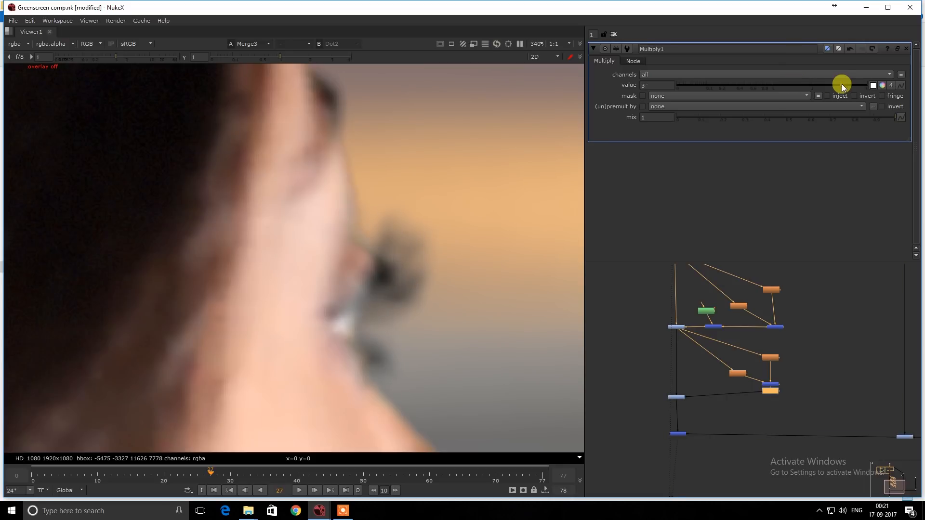
# - Toggle the new edge Grade and compare the composite's eyelash edge with the original greenscreen plate
pyautogui.moveTo(658, 378); pyautogui.dragTo(701, 398)
pyautogui.press('d')
pyautogui.scroll(-6, 429, 256)
pyautogui.moveTo(424, 265); pyautogui.dragTo(406, 263, button='middle')
pyautogui.scroll(-5, 662, 337)
pyautogui.moveTo(664, 313); pyautogui.dragTo(668, 362, button='middle')
pyautogui.click(674, 313)
pyautogui.press('2')
pyautogui.moveTo(686, 472); pyautogui.dragTo(695, 402, button='middle')
pyautogui.scroll(4, 695, 403)
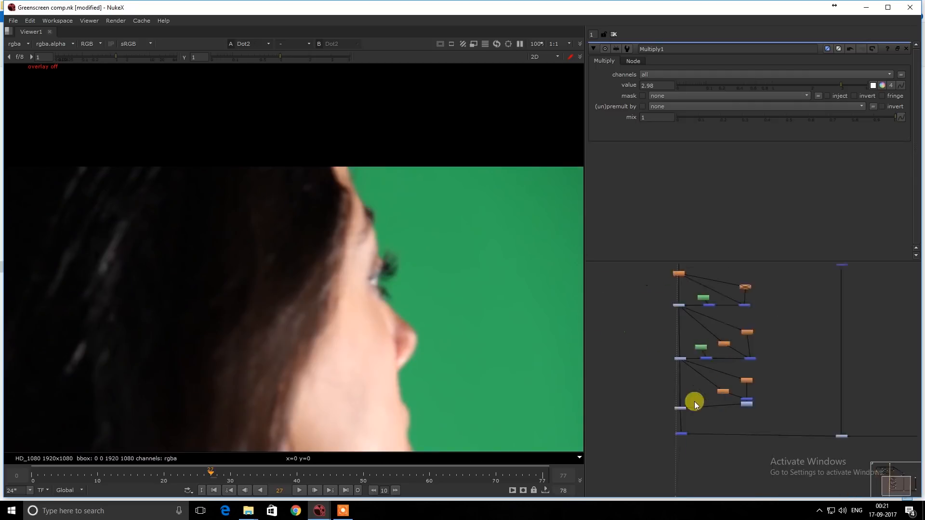
pyautogui.click(679, 441)
pyautogui.scroll(8, 331, 221)
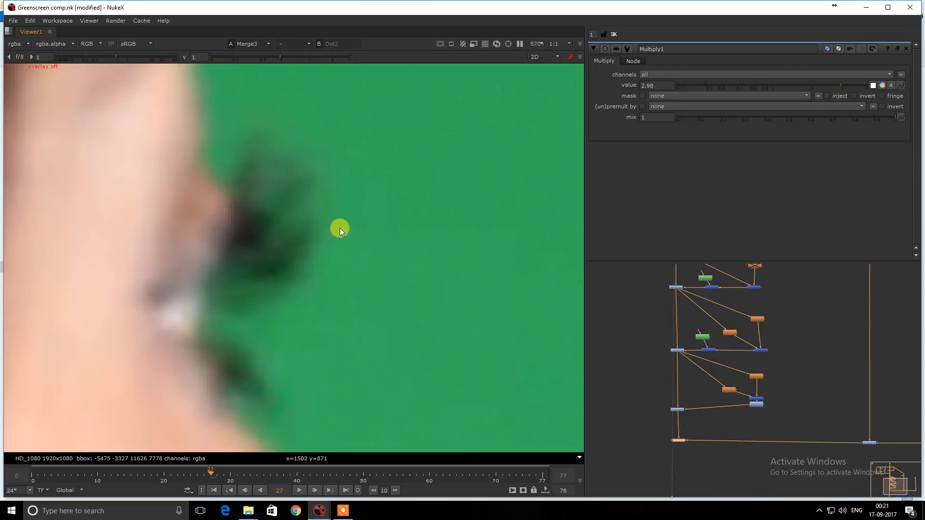
pyautogui.scroll(-4, 312, 205)
pyautogui.press('1')
pyautogui.press('2')
pyautogui.press('1')
pyautogui.scroll(3, 307, 215)
pyautogui.press('2')
pyautogui.press('1')
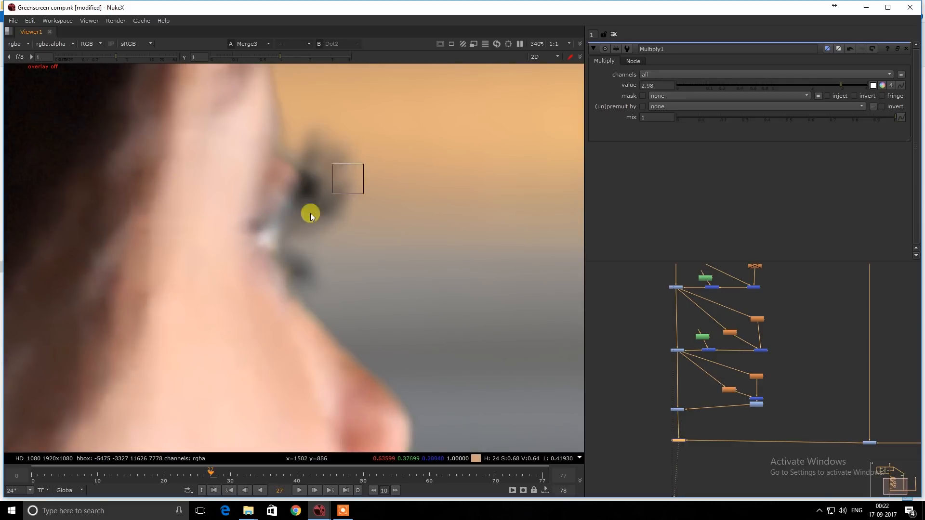
pyautogui.keyDown('alt'); pyautogui.moveTo(373, 142); pyautogui.dragTo(331, 169); pyautogui.keyUp('alt')
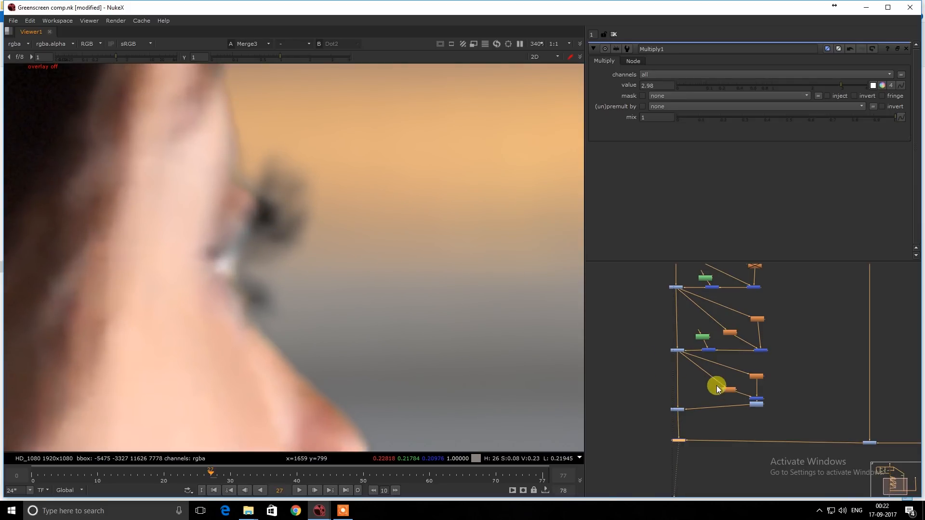
# - Insert a Merge between the Multiply and the new Grade's mask input, and attach a Roto node to it
pyautogui.scroll(5, 712, 399)
pyautogui.click(713, 401)
pyautogui.press('m')
pyautogui.moveTo(713, 401); pyautogui.dragTo(713, 414)
pyautogui.click(694, 377)
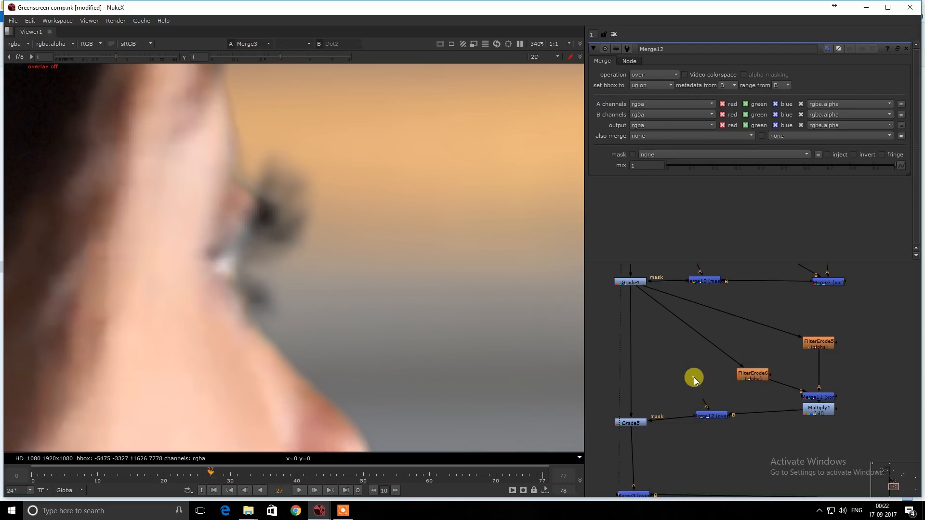
pyautogui.press('o')
# - Draw a closed roto shape around the upper eyelashes
pyautogui.rightClick(304, 126)
pyautogui.click(308, 140)
pyautogui.click(279, 149)
pyautogui.click(325, 136)
pyautogui.click(336, 200)
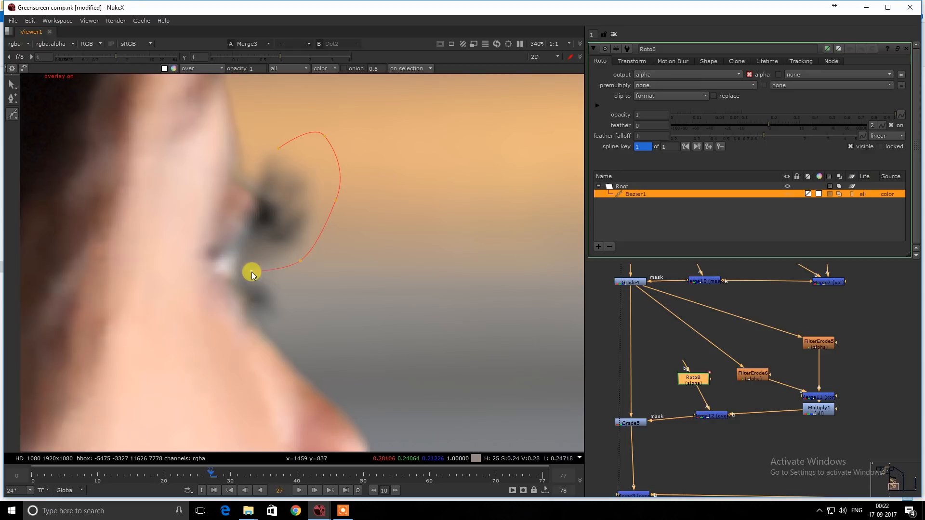
pyautogui.press('Return')
# - Set the eyelash mask branch's Merge12 operation to mask
pyautogui.click(714, 416)
pyautogui.click(717, 413)
pyautogui.doubleClick(718, 414)
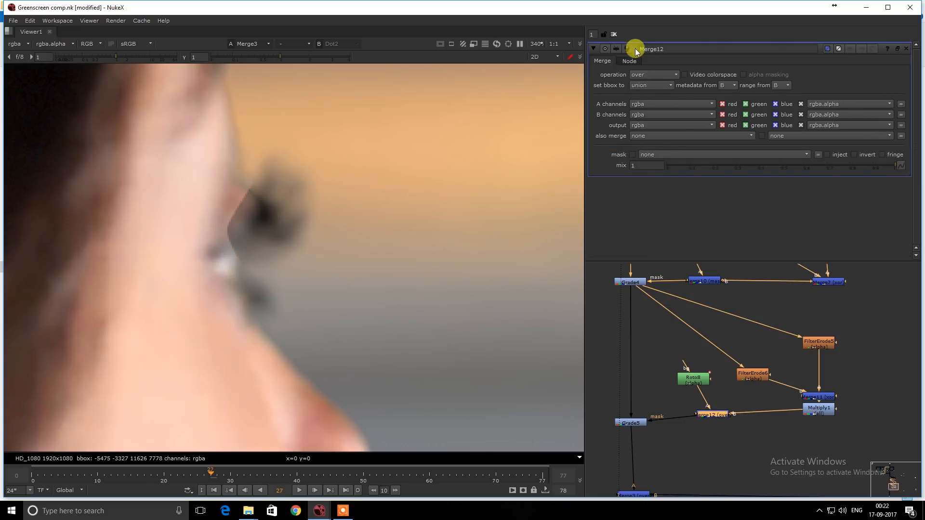
pyautogui.click(653, 74)
pyautogui.click(651, 144)
pyautogui.moveTo(670, 402); pyautogui.dragTo(606, 444)
# - Add a Blur after the eyelash Roto and set its size to 26
pyautogui.click(692, 378)
pyautogui.press('b')
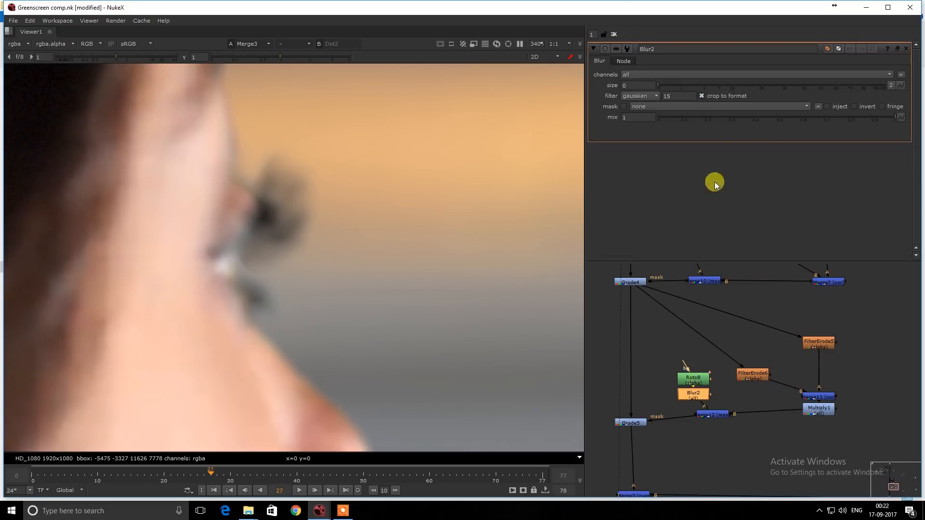
pyautogui.moveTo(774, 92); pyautogui.dragTo(774, 92)
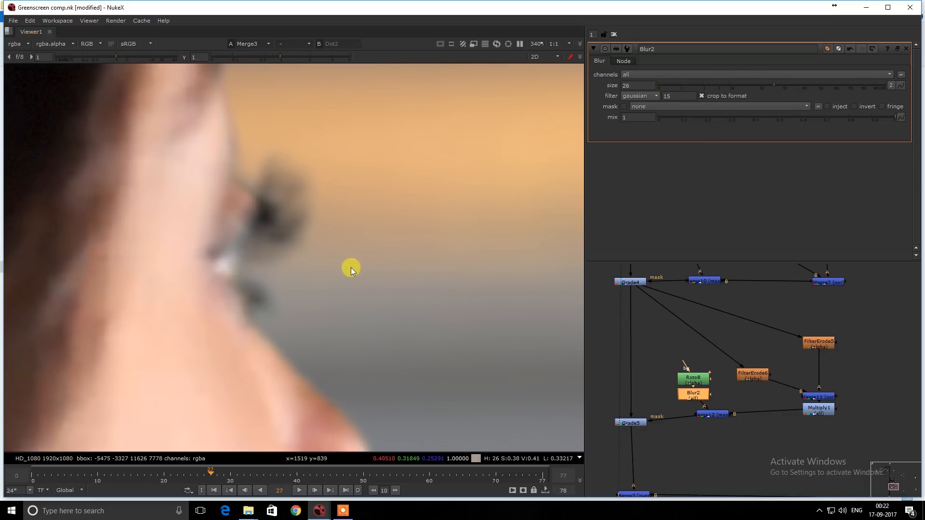
# - Fit the whole frame and assign the original plate and the Merge3 composite to the viewer for a full-screen comparison
pyautogui.press('f')
pyautogui.press('r')
pyautogui.press('g')
pyautogui.press('g')
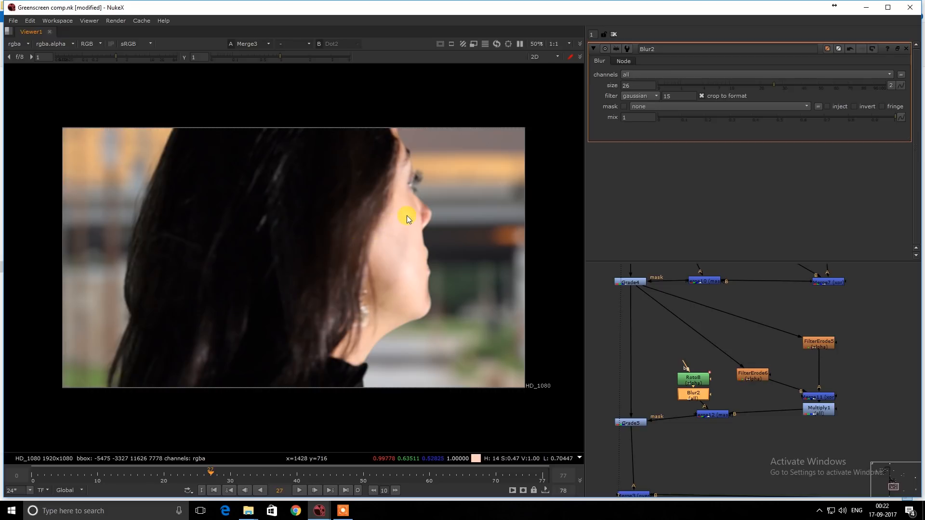
pyautogui.scroll(-5, 814, 365)
pyautogui.moveTo(715, 387); pyautogui.dragTo(773, 422)
pyautogui.moveTo(739, 321); pyautogui.dragTo(739, 440, button='middle')
pyautogui.moveTo(739, 303); pyautogui.dragTo(726, 366, button='middle')
pyautogui.moveTo(704, 338); pyautogui.dragTo(731, 364)
pyautogui.press('1')
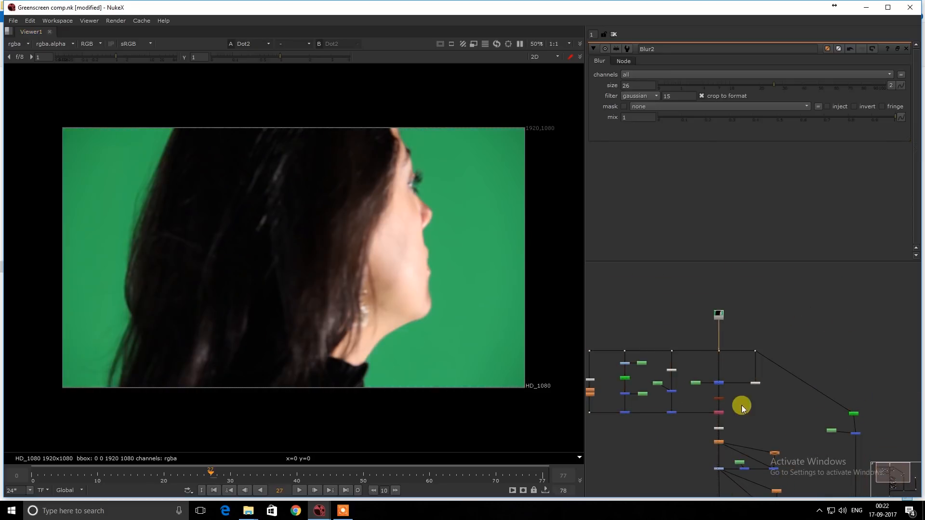
pyautogui.moveTo(741, 484); pyautogui.dragTo(719, 351, button='middle')
pyautogui.scroll(3, 697, 401)
pyautogui.moveTo(697, 401); pyautogui.dragTo(738, 431)
pyautogui.press('1')
pyautogui.press('space')
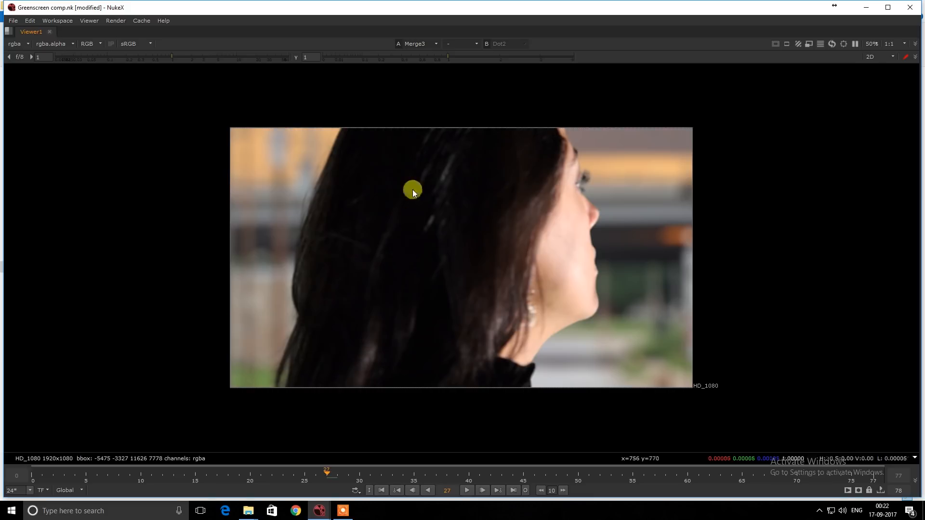
# - Compare the composite with the original plate along the eyelashes, nose, lips and chin
pyautogui.scroll(3, 537, 186)
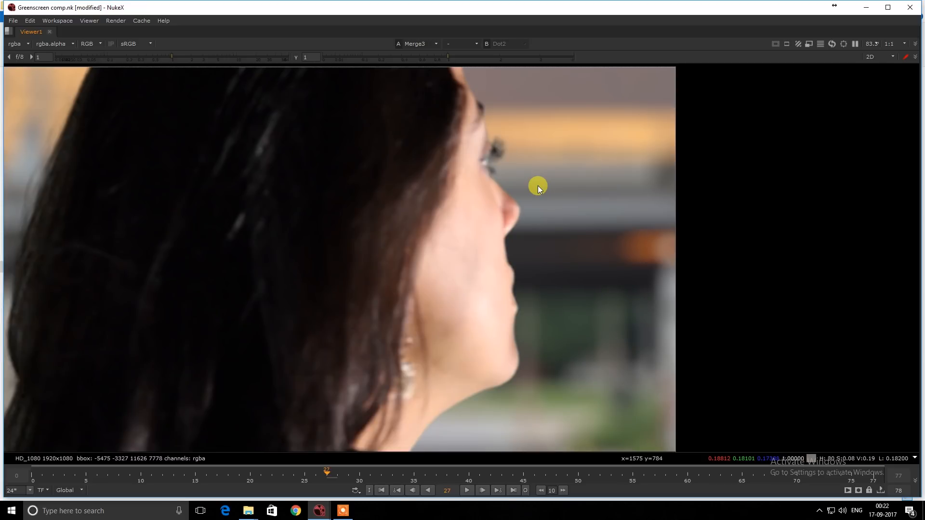
pyautogui.scroll(-5, 543, 166)
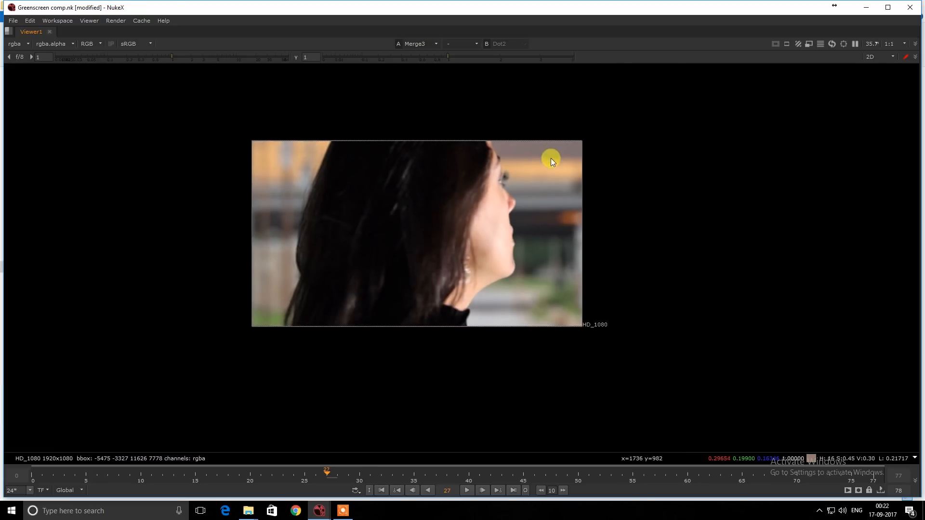
pyautogui.scroll(5, 520, 169)
pyautogui.scroll(3, 500, 198)
pyautogui.press('2')
pyautogui.press('1')
pyautogui.press('2')
pyautogui.press('1')
pyautogui.moveTo(530, 309); pyautogui.dragTo(504, 158, button='middle')
pyautogui.press('2')
pyautogui.press('1')
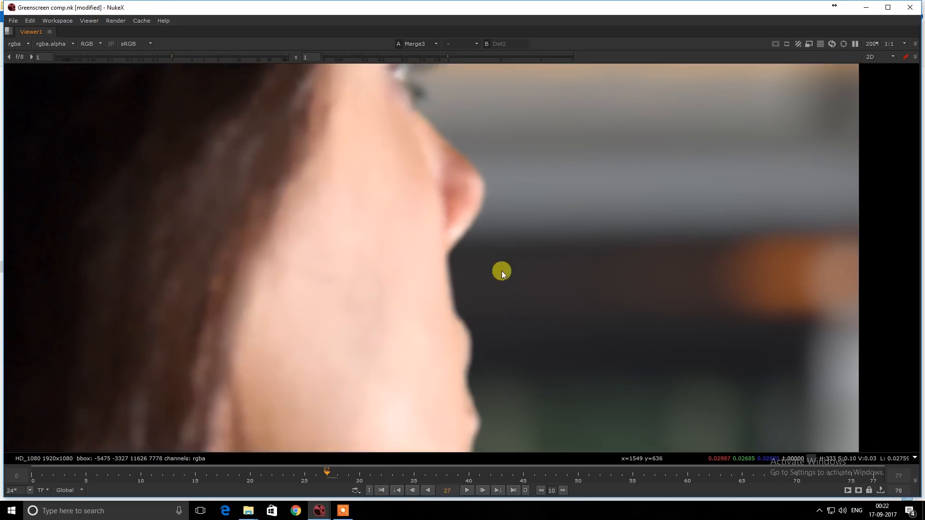
pyautogui.moveTo(502, 271); pyautogui.dragTo(512, 161, button='middle')
pyautogui.press('2')
pyautogui.press('1')
pyautogui.press('2')
pyautogui.moveTo(504, 320); pyautogui.dragTo(525, 149, button='middle')
pyautogui.press('1')
# - Compare the composite with the original plate along the hair edges, and review the whole frame
pyautogui.scroll(-4, 527, 168)
pyautogui.moveTo(346, 255); pyautogui.dragTo(616, 174, button='middle')
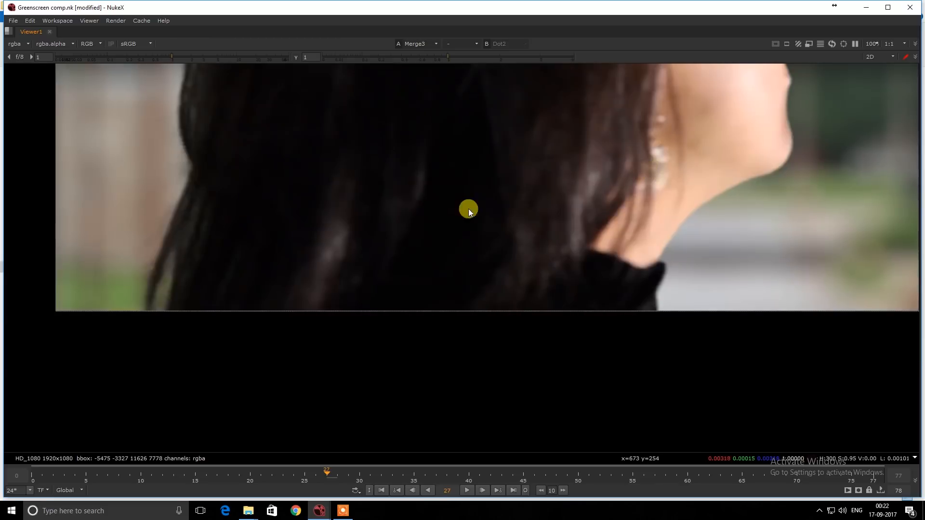
pyautogui.moveTo(468, 209); pyautogui.dragTo(677, 259, button='middle')
pyautogui.moveTo(481, 169); pyautogui.dragTo(511, 233, button='middle')
pyautogui.press('2')
pyautogui.press('1')
pyautogui.moveTo(464, 144); pyautogui.dragTo(460, 297, button='middle')
pyautogui.press('2')
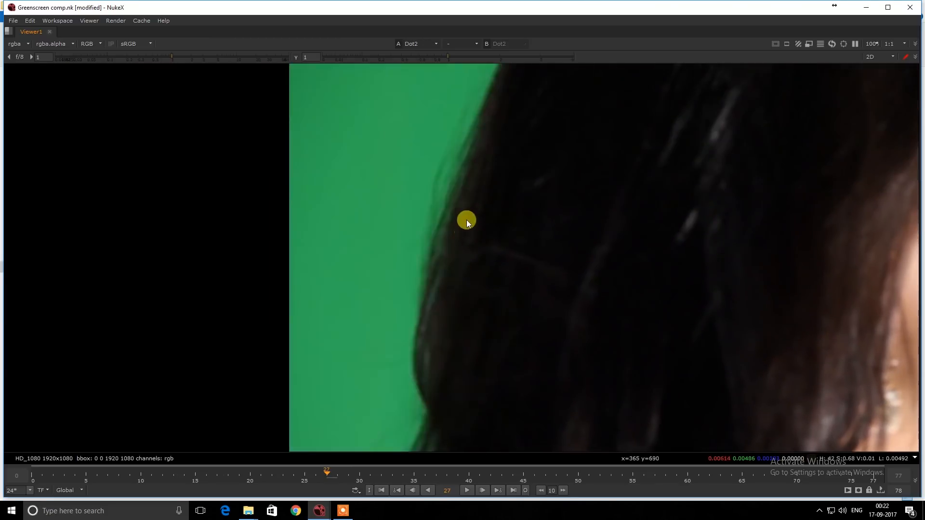
pyautogui.press('1')
pyautogui.moveTo(499, 140); pyautogui.dragTo(442, 242, button='middle')
pyautogui.press('2')
pyautogui.press('1')
pyautogui.moveTo(468, 180); pyautogui.dragTo(449, 211, button='middle')
pyautogui.scroll(-4, 449, 211)
pyautogui.moveTo(528, 244); pyautogui.dragTo(398, 159, button='middle')
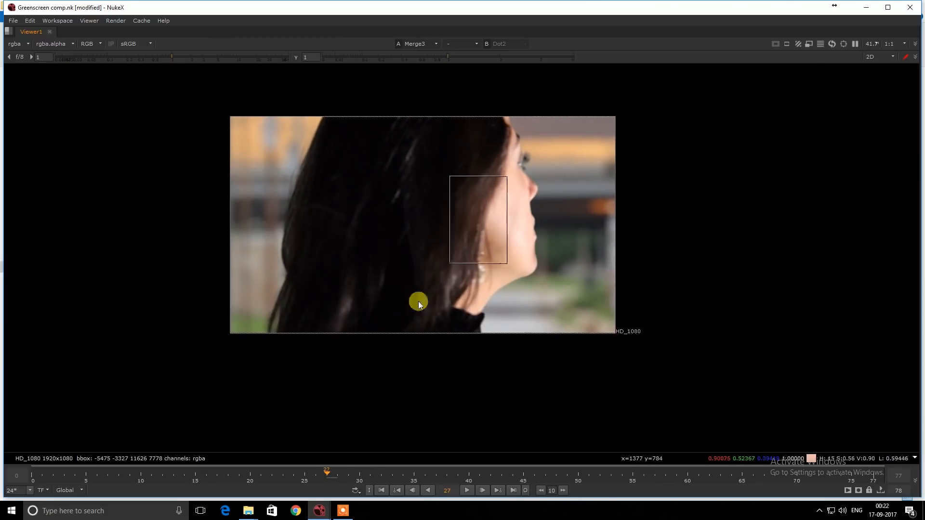
pyautogui.press('2')
pyautogui.press('1')
pyautogui.press('f')
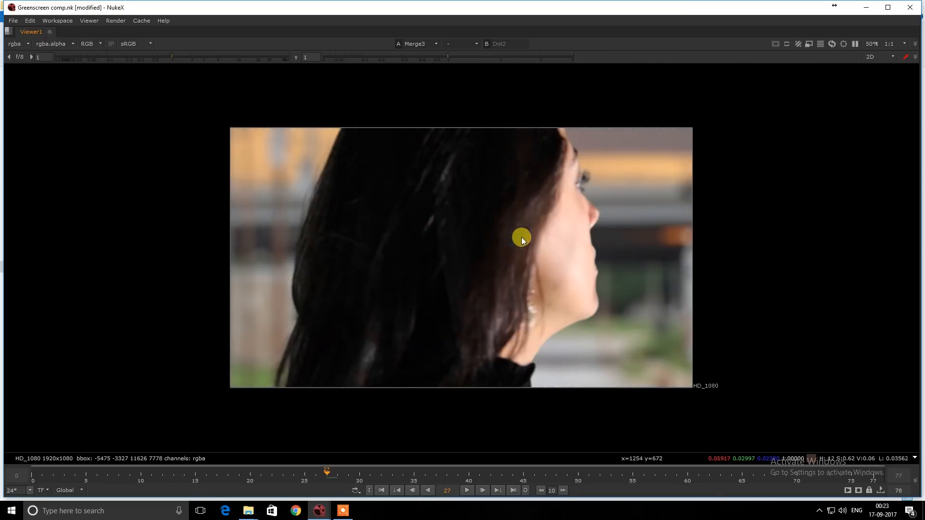
# - Disable the spill-suppression node between the blue Merge and the maroon node in the main branch
pyautogui.press('space')
pyautogui.scroll(-4, 696, 343)
pyautogui.scroll(10, 702, 336)
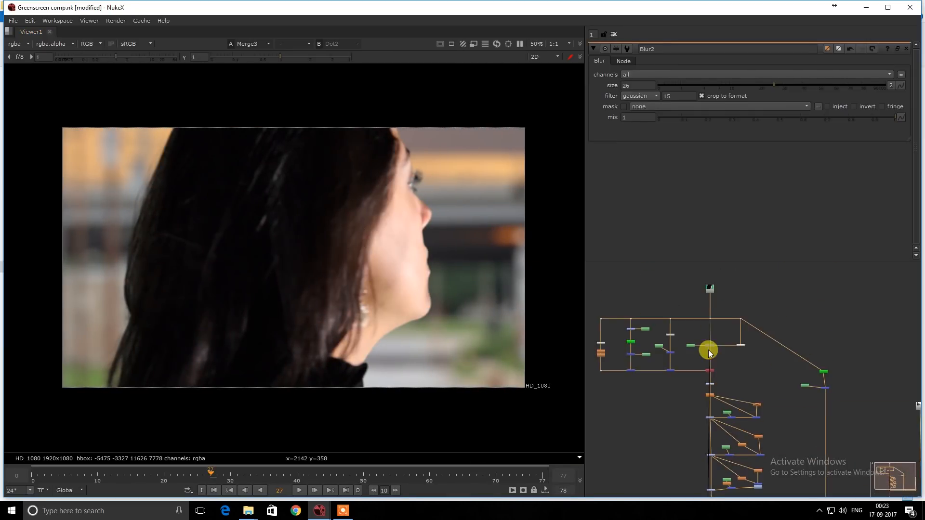
pyautogui.moveTo(672, 401); pyautogui.dragTo(664, 400)
pyautogui.press('d')
pyautogui.scroll(-3, 714, 375)
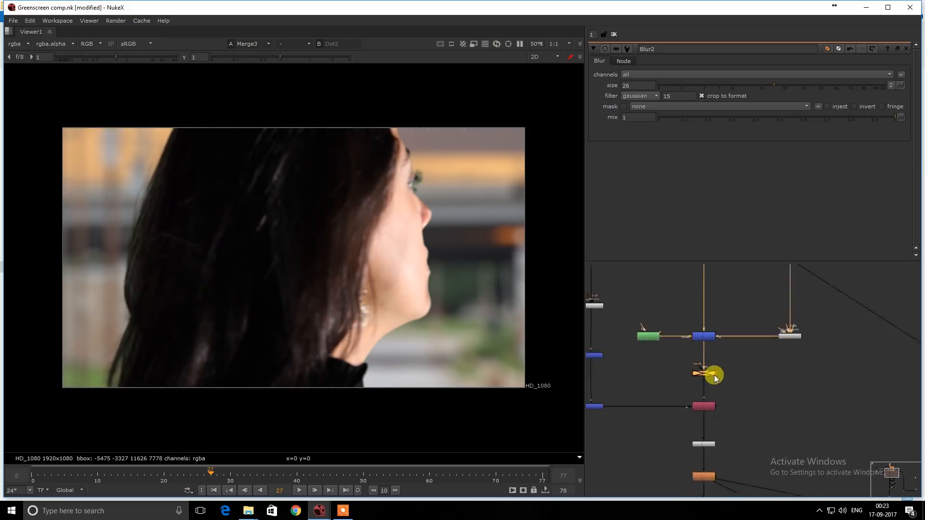
pyautogui.rightClick(742, 369)
pyautogui.press('Escape')
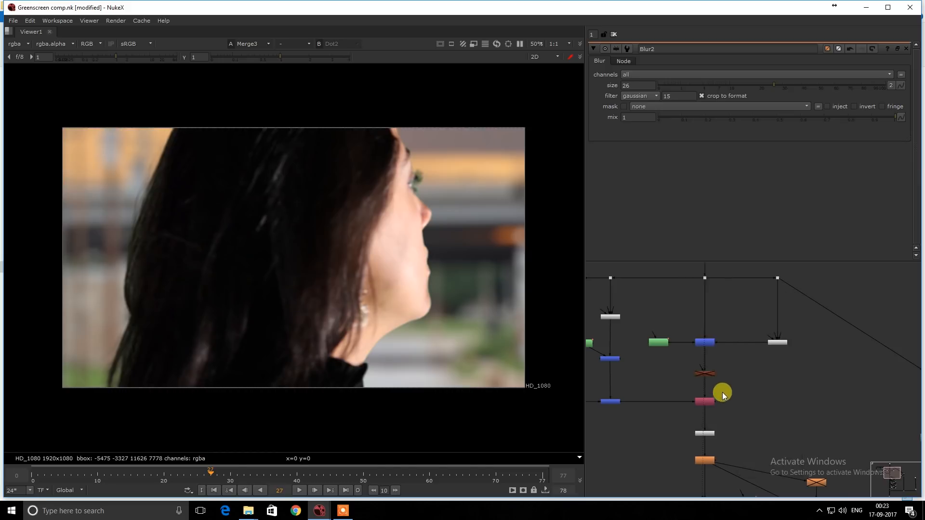
# - Add a Keylight fed by the source plate beside the main branch and view its output
pyautogui.press('Tab')
pyautogui.write('k')
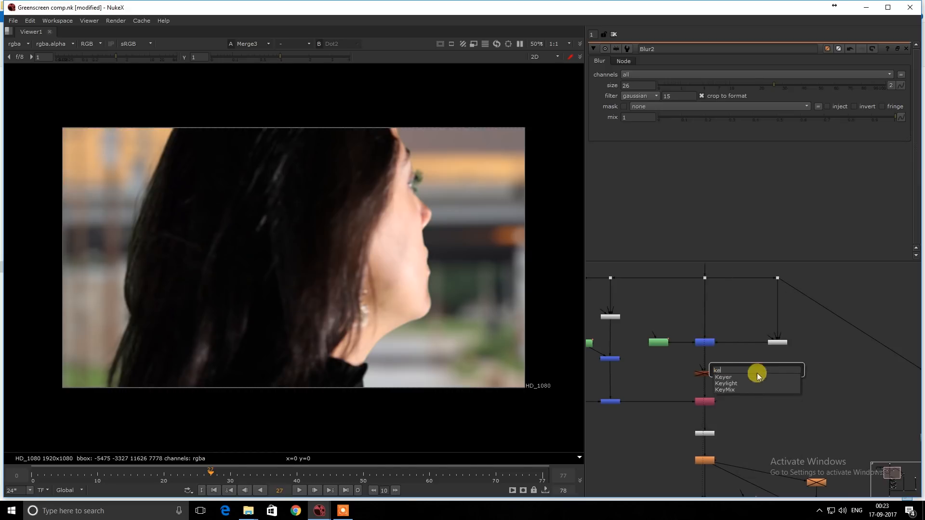
pyautogui.click(753, 385)
pyautogui.scroll(3, 753, 377)
pyautogui.scroll(-5, 771, 353)
pyautogui.press('super')
pyautogui.moveTo(764, 353); pyautogui.dragTo(729, 291)
pyautogui.scroll(3, 753, 346)
pyautogui.click(771, 368)
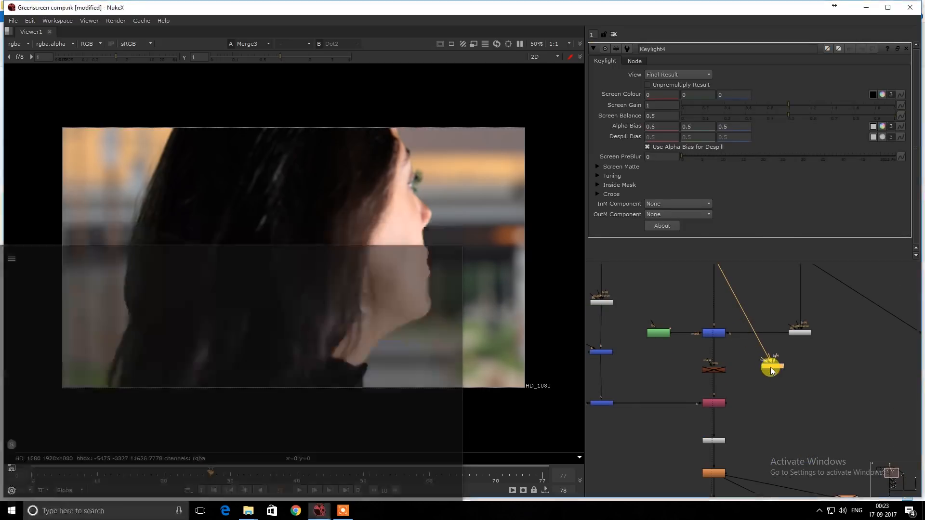
pyautogui.press('1')
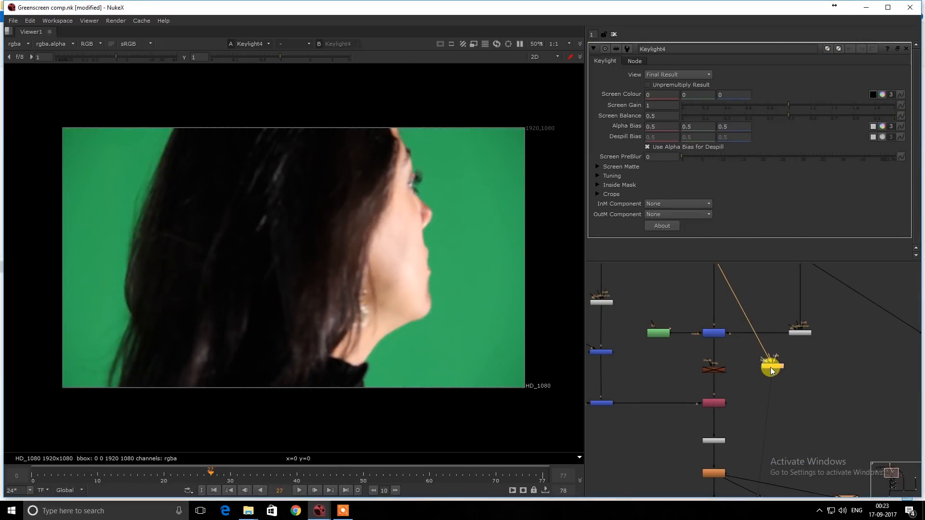
# - Set the new Keylight's Screen Colour to pure green with a green value of 1
pyautogui.click(692, 91)
pyautogui.write('1')
pyautogui.press('Return')
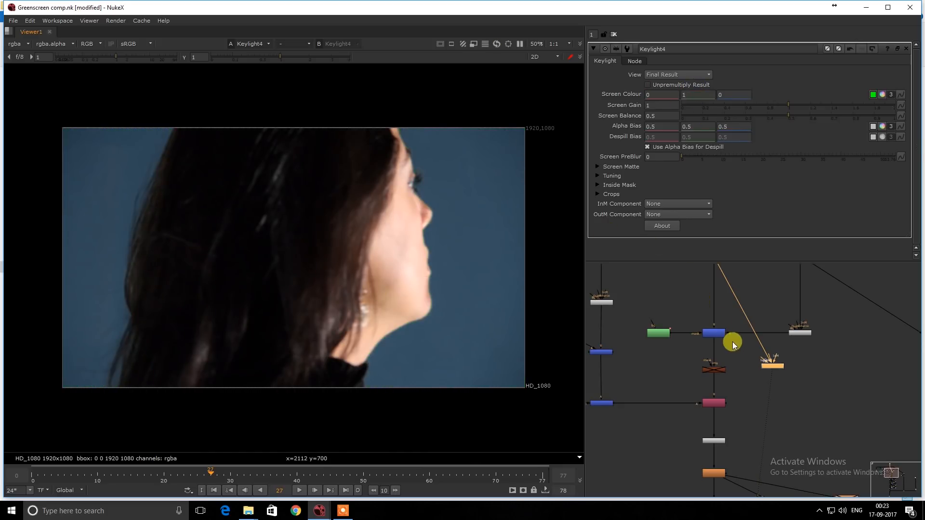
# - Add a Merge that combines the new Keylight with the source plate, and view its output
pyautogui.moveTo(780, 371); pyautogui.dragTo(739, 351, button='middle')
pyautogui.click(775, 361)
pyautogui.press('m')
pyautogui.moveTo(738, 348); pyautogui.dragTo(738, 348)
pyautogui.scroll(-4, 791, 383)
pyautogui.moveTo(787, 370); pyautogui.dragTo(739, 316)
pyautogui.scroll(3, 790, 377)
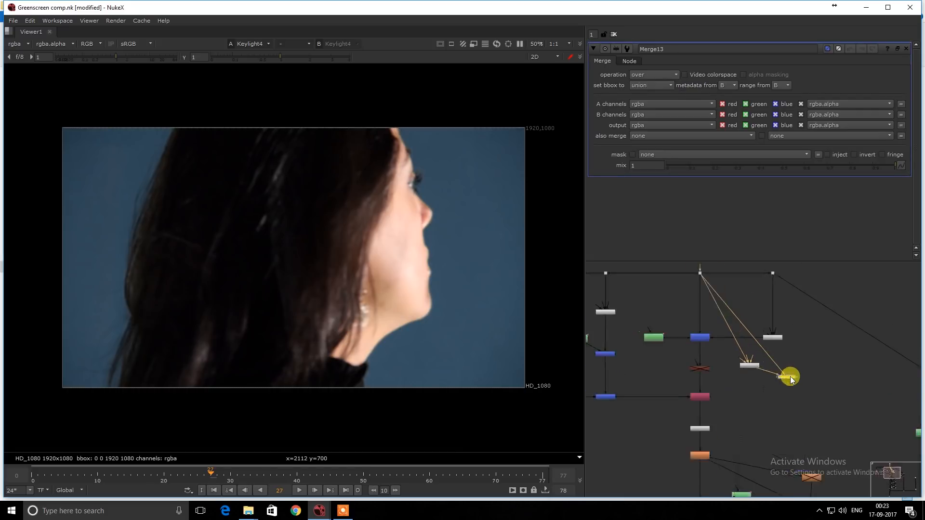
pyautogui.press('1')
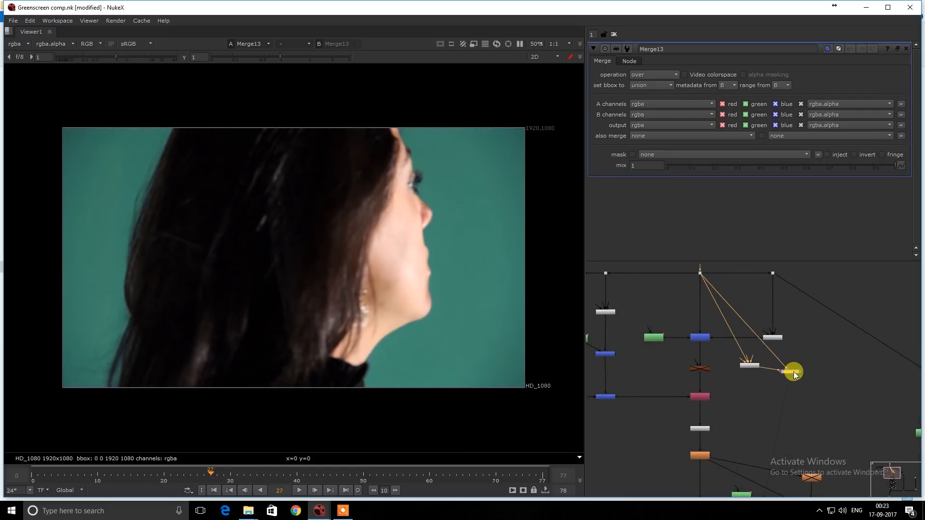
# - Set the Merge beside the new Keylight to minus and swap its A and B inputs to isolate the green spill
pyautogui.click(653, 74)
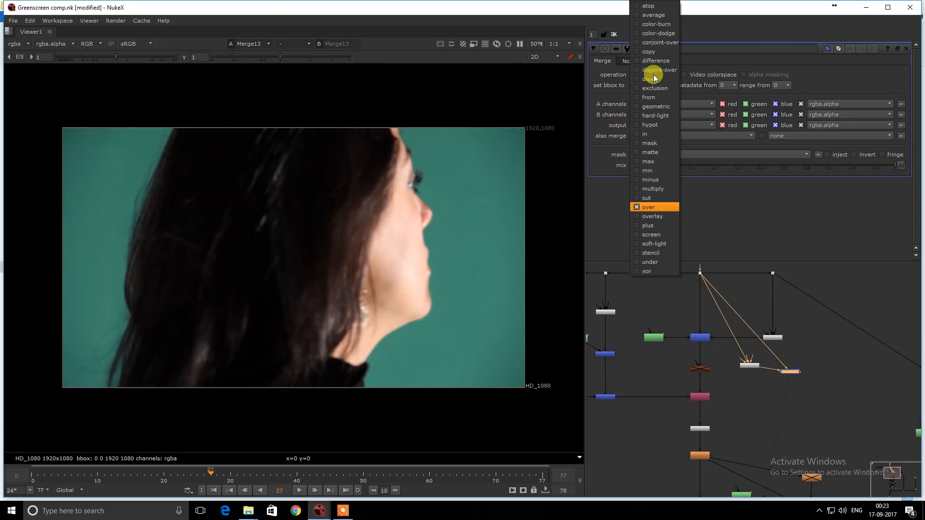
pyautogui.click(651, 181)
pyautogui.scroll(3, 778, 374)
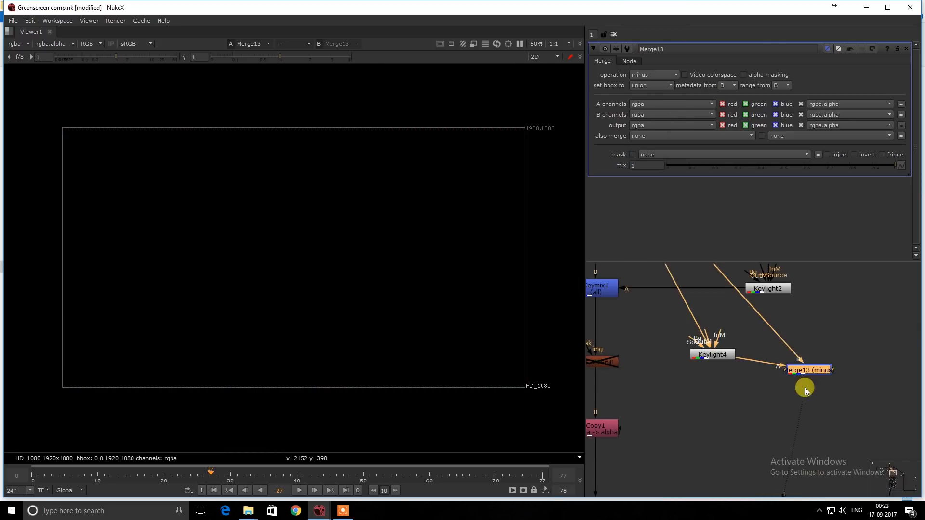
pyautogui.hotkey('shift', 'x')
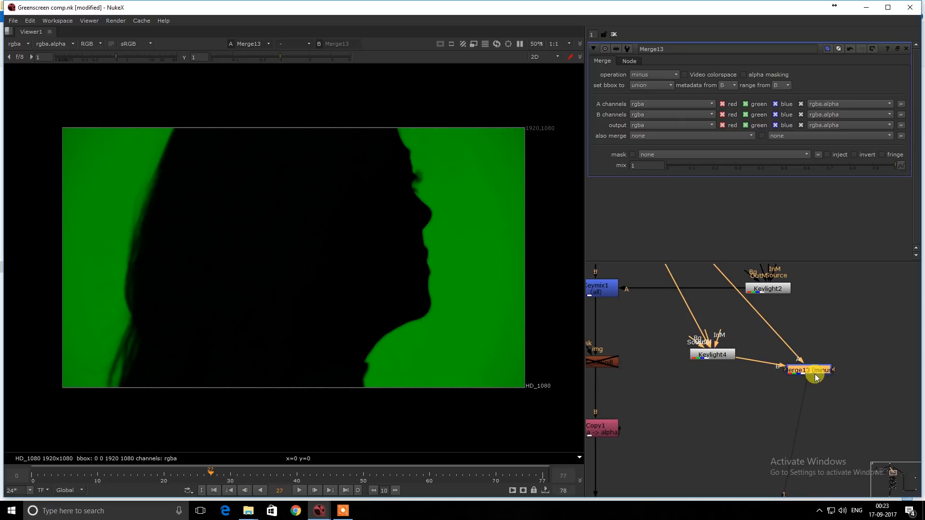
pyautogui.moveTo(459, 203); pyautogui.dragTo(422, 261)
pyautogui.moveTo(516, 153); pyautogui.dragTo(471, 225)
# - Add a Saturation node after the minus Merge and set its saturation to 0
pyautogui.press('Tab')
pyautogui.write('sat')
pyautogui.press('Return')
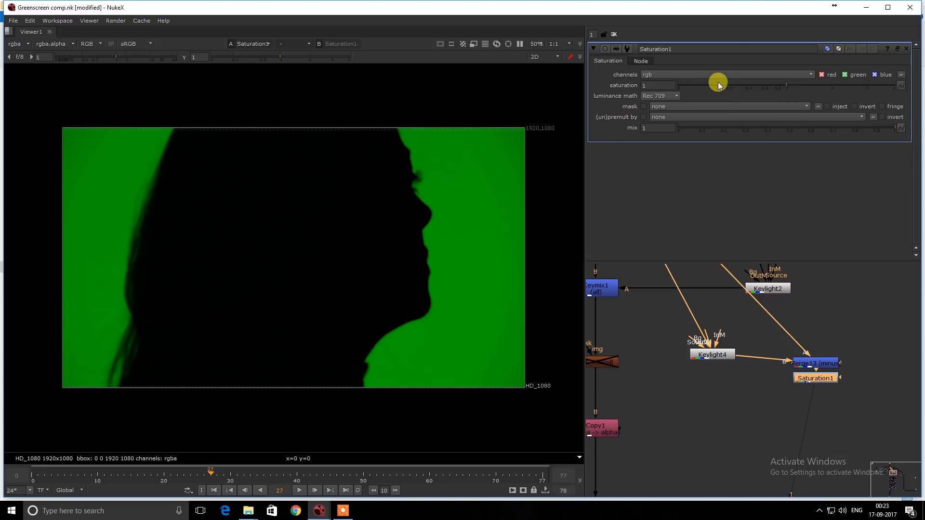
pyautogui.moveTo(721, 85); pyautogui.dragTo(381, 96)
# - Merge the Saturation output as A over the new Keylight as B, set the operation to plus, and view its output
pyautogui.moveTo(717, 368); pyautogui.dragTo(708, 308, button='middle')
pyautogui.click(705, 338)
pyautogui.press('m')
pyautogui.moveTo(706, 316); pyautogui.dragTo(788, 322)
pyautogui.press('1')
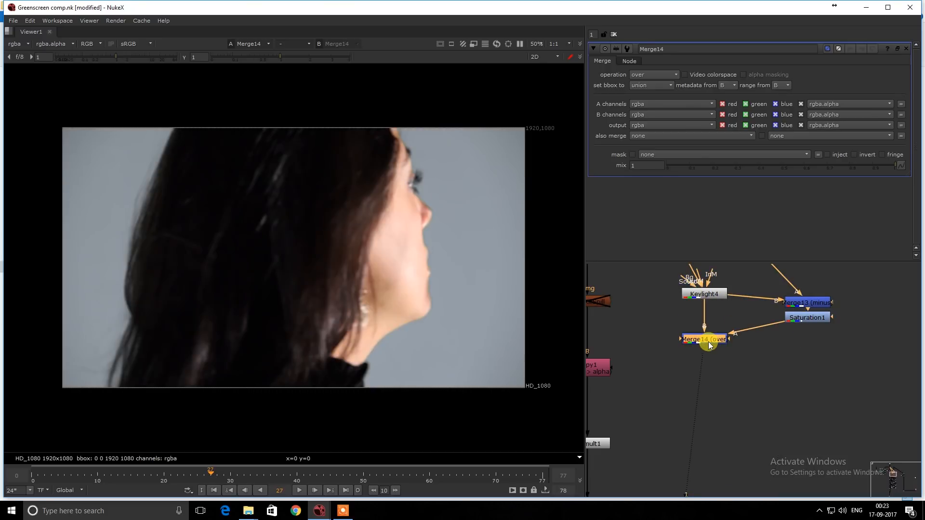
pyautogui.click(654, 78)
pyautogui.click(646, 224)
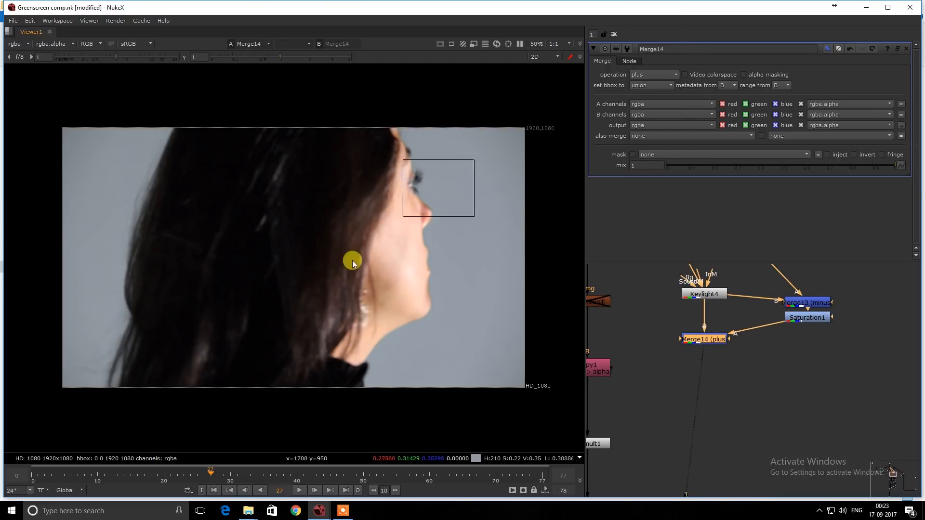
pyautogui.moveTo(656, 323); pyautogui.dragTo(753, 375)
# - Duplicate the disabled PxF_KillSpill node beside the main branch and feed the copy from the source plate
pyautogui.scroll(-5, 724, 335)
pyautogui.scroll(3, 664, 322)
pyautogui.click(669, 322)
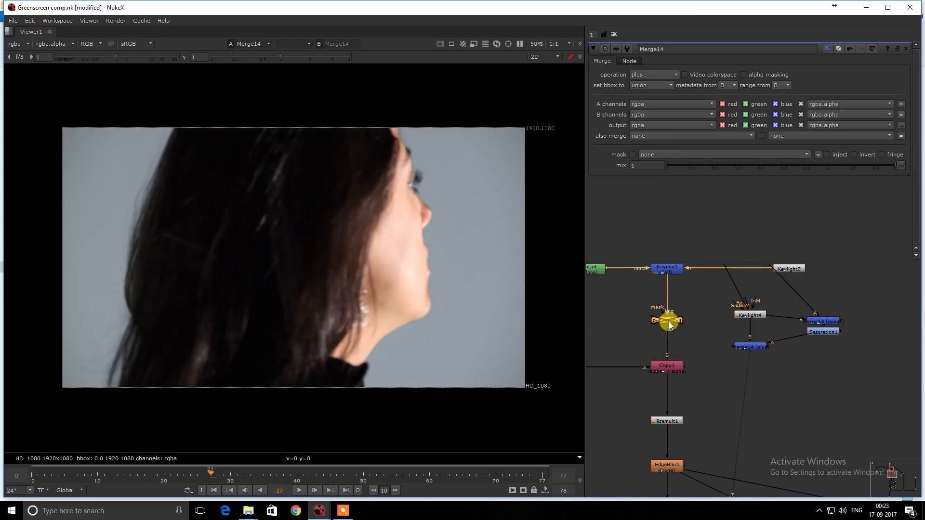
pyautogui.doubleClick(669, 322)
pyautogui.click(703, 328)
pyautogui.click(710, 329)
pyautogui.hotkey('ctrl', 'v')
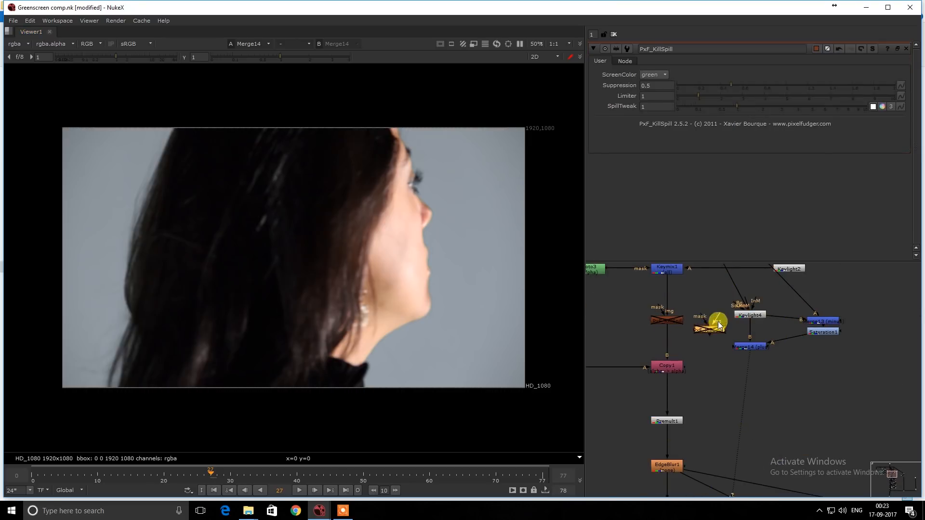
pyautogui.scroll(-7, 720, 320)
pyautogui.scroll(1, 707, 274)
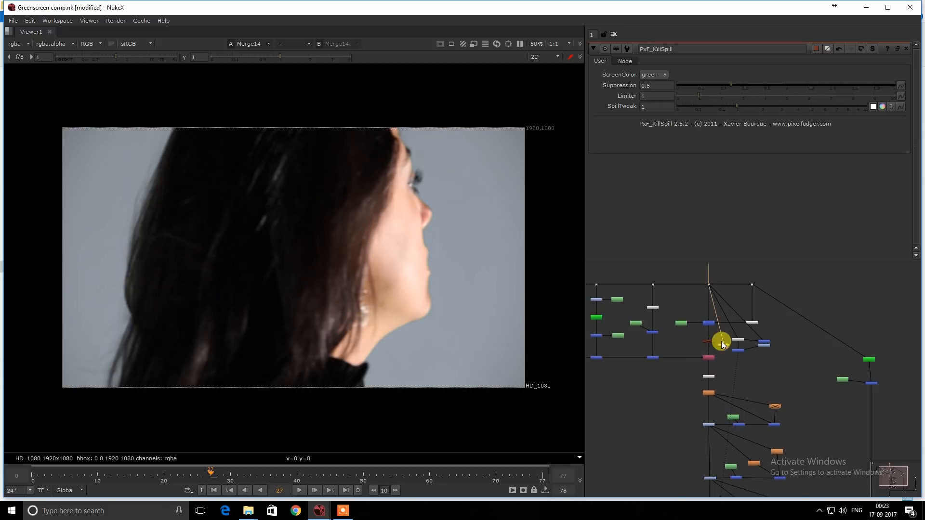
pyautogui.scroll(5, 725, 348)
# - Compare the plus Merge with the PxF_KillSpill copy in the full-size viewer around the hair, neck and face
pyautogui.click(783, 374)
pyautogui.press('1')
pyautogui.click(721, 349)
pyautogui.press('1')
pyautogui.scroll(4, 253, 258)
pyautogui.press('2')
pyautogui.press('1')
pyautogui.press('2')
pyautogui.press('space')
pyautogui.moveTo(348, 255); pyautogui.dragTo(114, 192, button='middle')
pyautogui.scroll(-1, 673, 241)
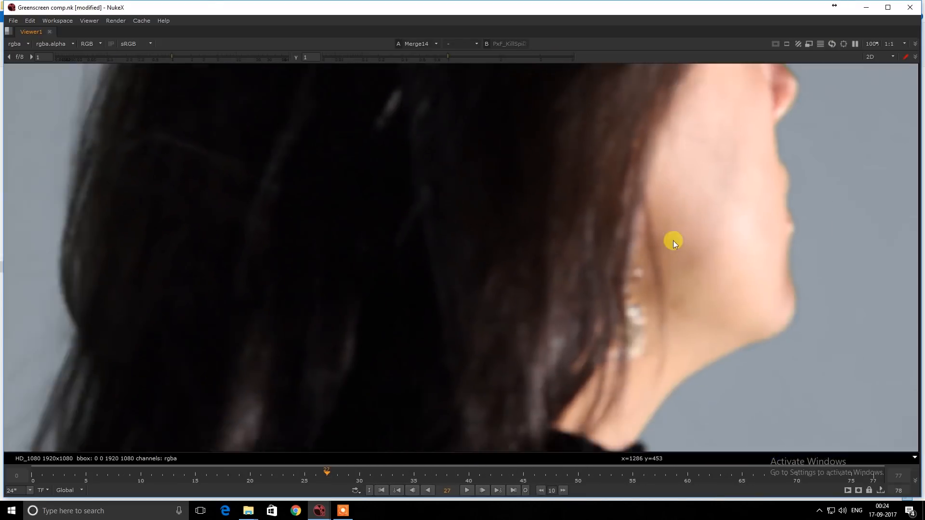
pyautogui.moveTo(759, 251); pyautogui.dragTo(449, 244, button='middle')
pyautogui.press('1')
pyautogui.press('2')
pyautogui.moveTo(447, 129); pyautogui.dragTo(451, 248, button='middle')
pyautogui.press('1')
pyautogui.press('2')
pyautogui.moveTo(393, 144); pyautogui.dragTo(434, 268, button='middle')
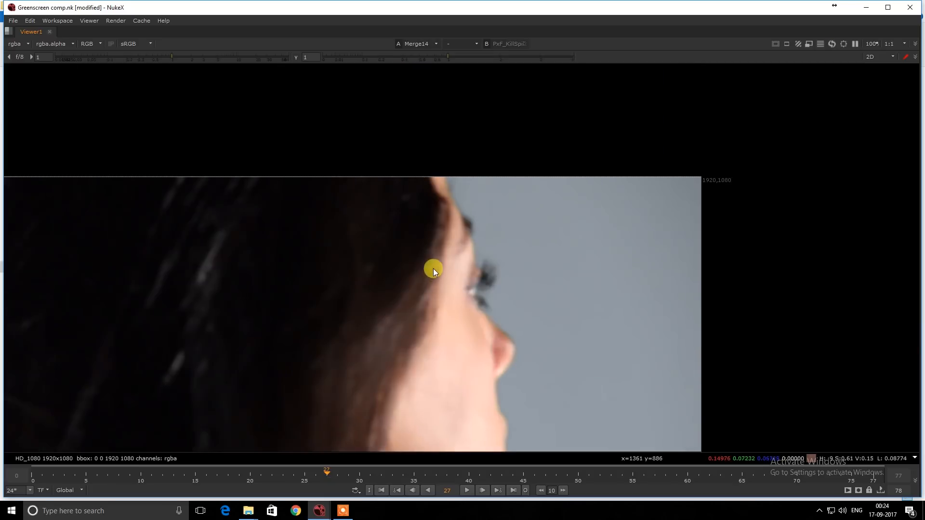
pyautogui.moveTo(332, 289); pyautogui.dragTo(450, 208, button='middle')
pyautogui.scroll(-1, 494, 186)
pyautogui.moveTo(538, 190); pyautogui.dragTo(432, 228)
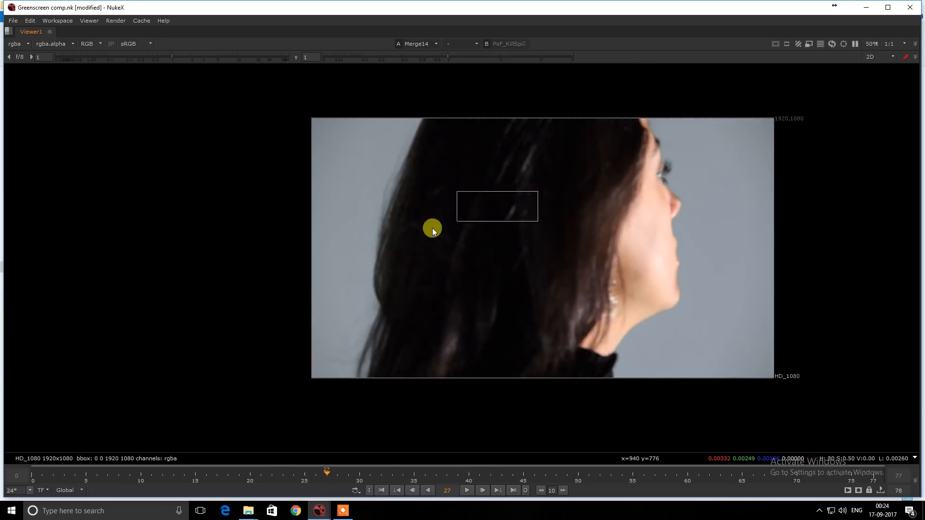
pyautogui.press('f')
pyautogui.press('space')
# - View the despill Keylight's output and inspect its Screen Colour settings, aligning the minus Merge above the Saturation node
pyautogui.moveTo(861, 331); pyautogui.dragTo(788, 348, button='middle')
pyautogui.moveTo(805, 362); pyautogui.dragTo(811, 380)
pyautogui.press('space')
pyautogui.click(595, 308)
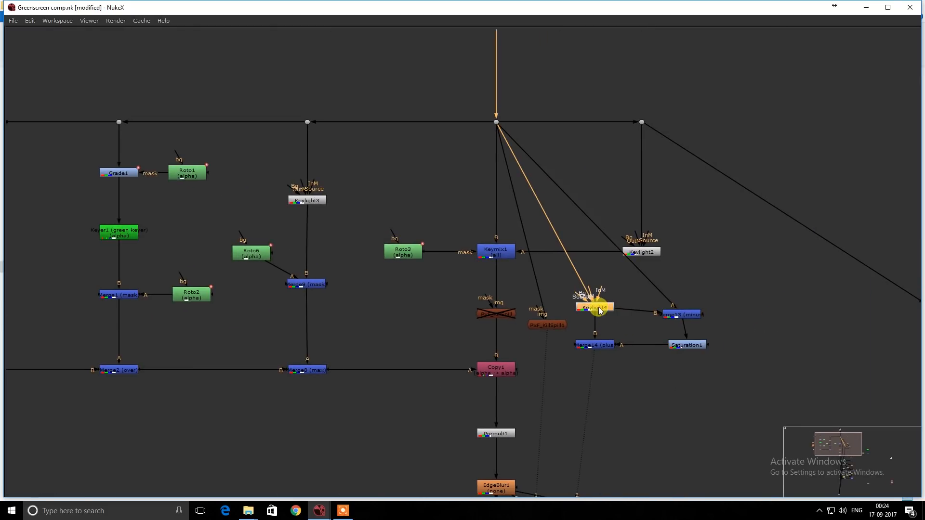
pyautogui.press('space')
pyautogui.moveTo(646, 313); pyautogui.dragTo(761, 327, button='middle')
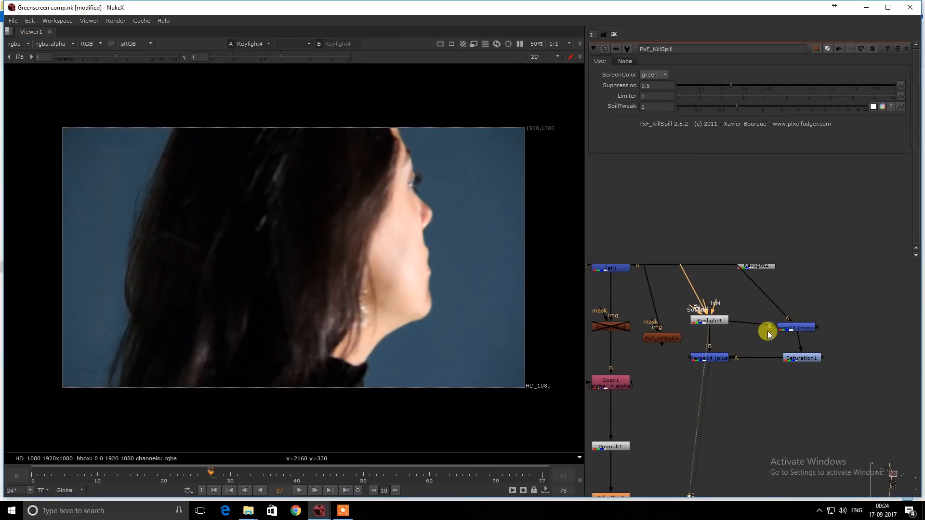
pyautogui.doubleClick(708, 319)
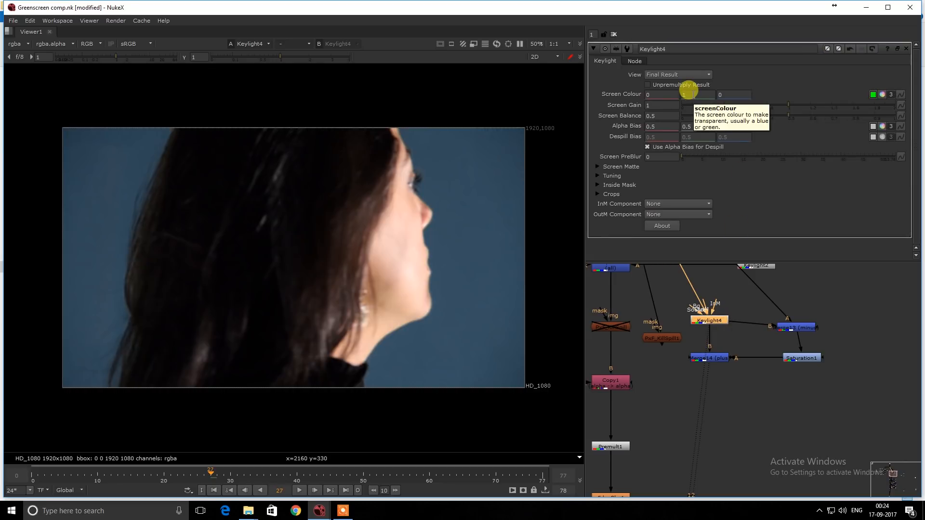
pyautogui.moveTo(494, 156); pyautogui.dragTo(425, 206)
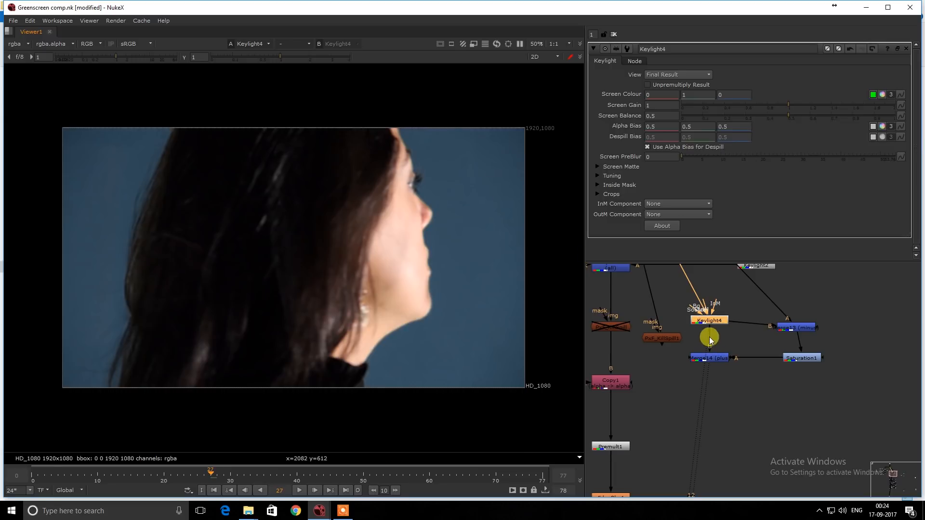
pyautogui.moveTo(799, 329); pyautogui.dragTo(804, 326)
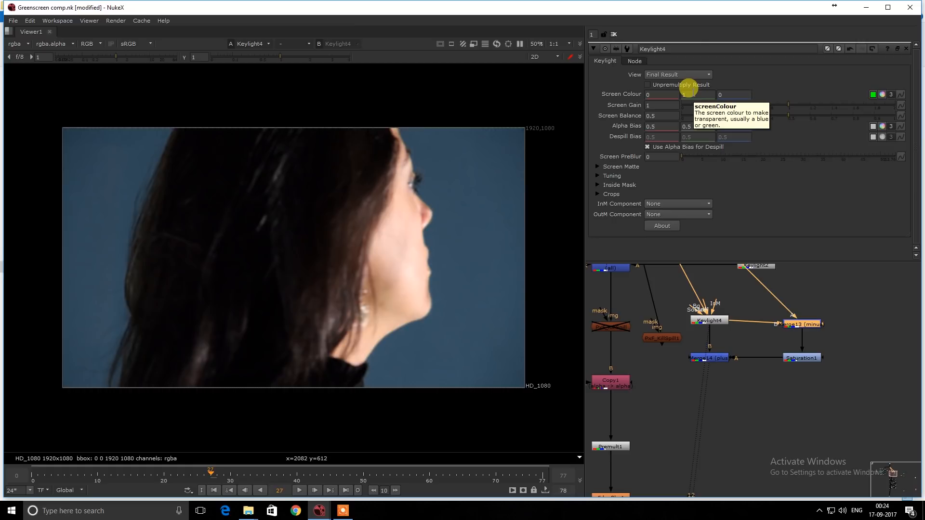
pyautogui.click(693, 93)
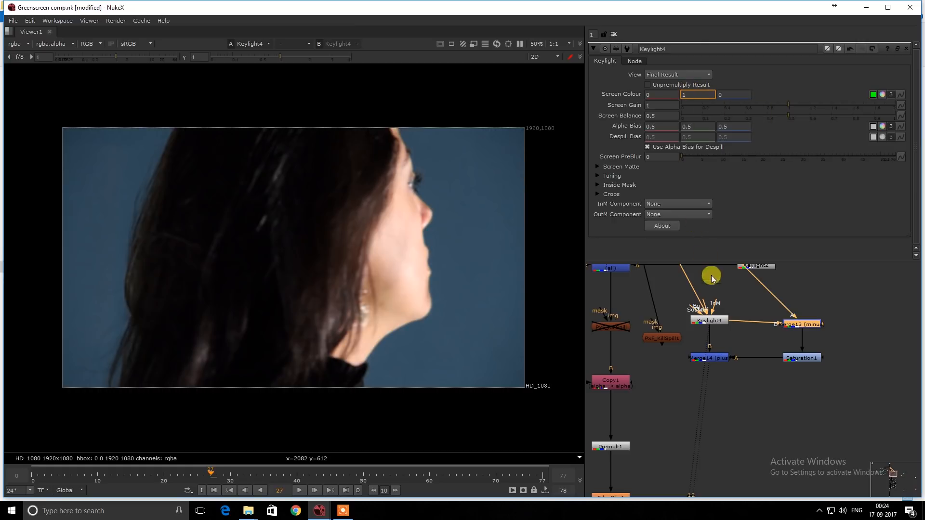
# - Compare the output of the minus Merge with that of the despill Keylight
pyautogui.doubleClick(807, 324)
pyautogui.press('1')
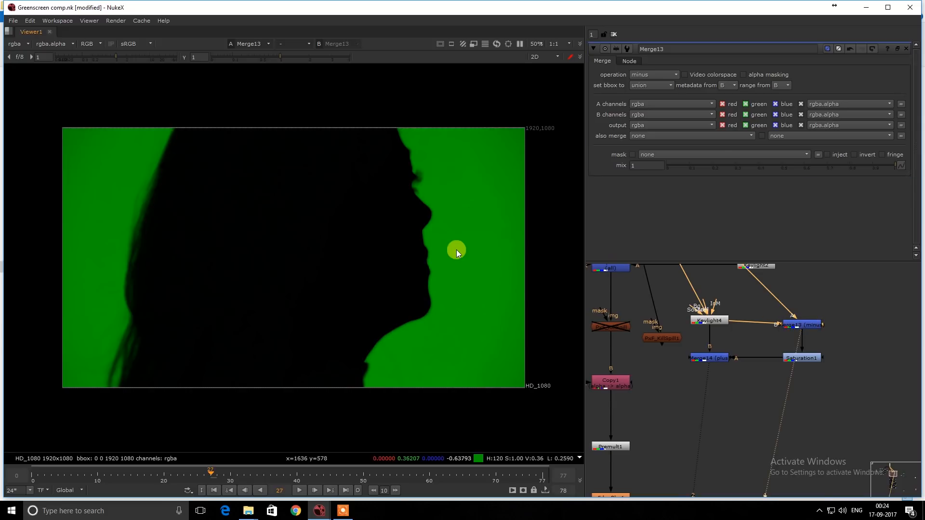
pyautogui.moveTo(742, 301); pyautogui.dragTo(729, 341, button='middle')
pyautogui.doubleClick(706, 359)
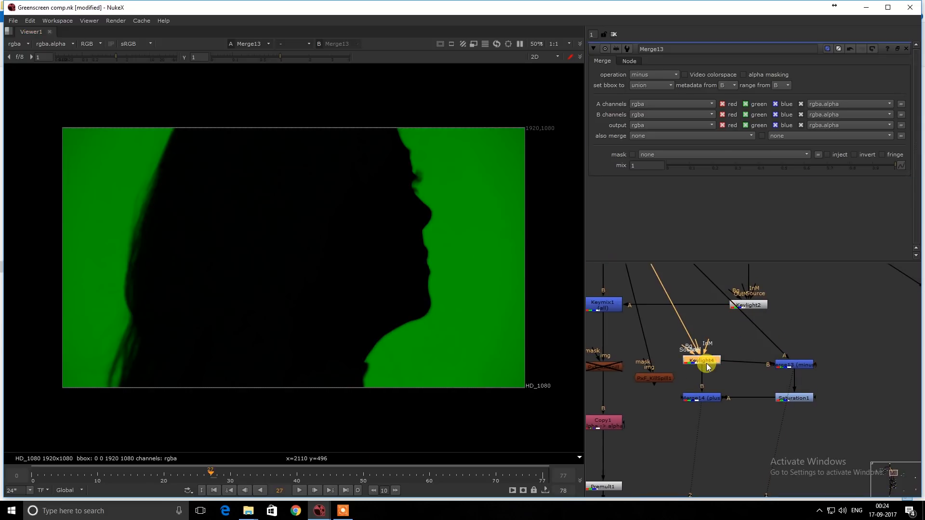
pyautogui.press('1')
pyautogui.moveTo(476, 263); pyautogui.dragTo(412, 326)
pyautogui.moveTo(515, 186); pyautogui.dragTo(454, 266)
pyautogui.doubleClick(811, 365)
pyautogui.press('1')
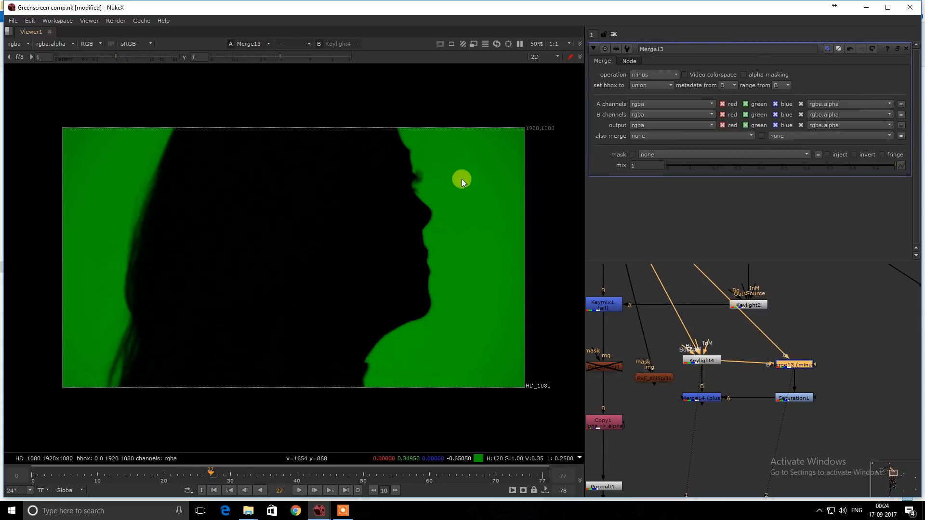
# - View the Saturation node's output and toggle the node off and on to check the desaturated spill
pyautogui.moveTo(800, 380); pyautogui.dragTo(773, 417, button='middle')
pyautogui.click(773, 417)
pyautogui.doubleClick(772, 411)
pyautogui.press('1')
pyautogui.press('d')
pyautogui.press('d')
pyautogui.keyDown('ctrl'); pyautogui.keyDown('shift'); pyautogui.moveTo(422, 189); pyautogui.dragTo(59, 352); pyautogui.keyUp('shift'); pyautogui.keyUp('ctrl')
pyautogui.keyDown('ctrl'); pyautogui.keyDown('shift'); pyautogui.moveTo(430, 191); pyautogui.dragTo(307, 311); pyautogui.keyUp('shift'); pyautogui.keyUp('ctrl')
pyautogui.press('d')
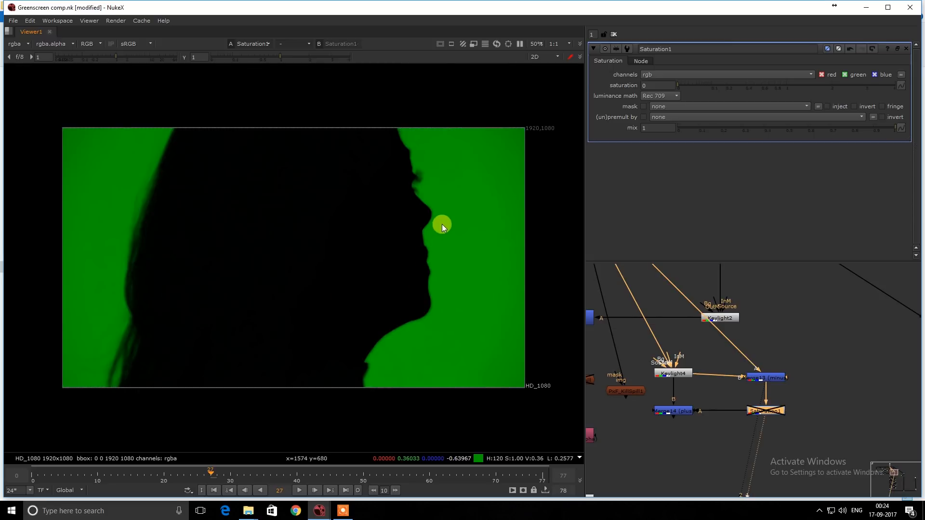
pyautogui.press('d')
pyautogui.press('d')
pyautogui.press('d')
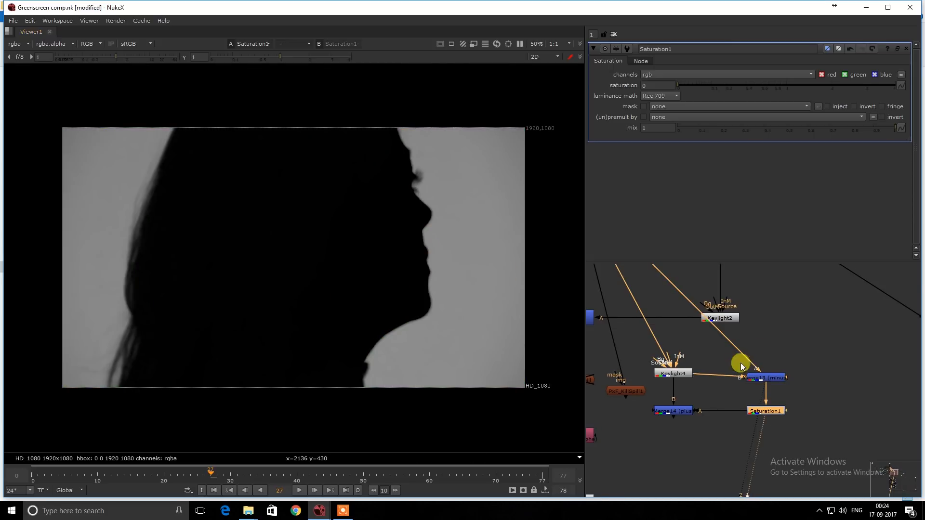
# - View the plus Merge and toggle it off and on to examine the added-back spill luminance
pyautogui.moveTo(730, 366); pyautogui.dragTo(760, 349, button='middle')
pyautogui.moveTo(739, 379); pyautogui.dragTo(677, 429)
pyautogui.press('1')
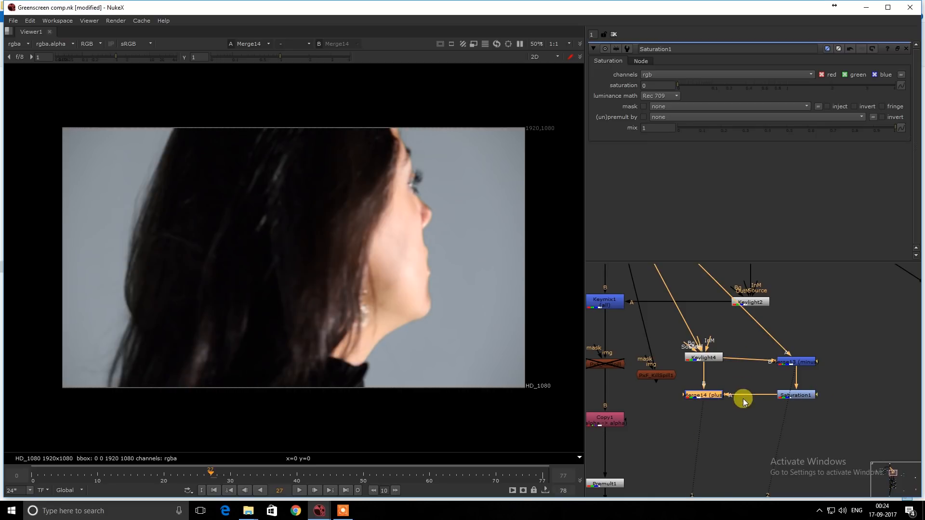
pyautogui.press('d')
pyautogui.press('d')
pyautogui.press('d')
pyautogui.press('d')
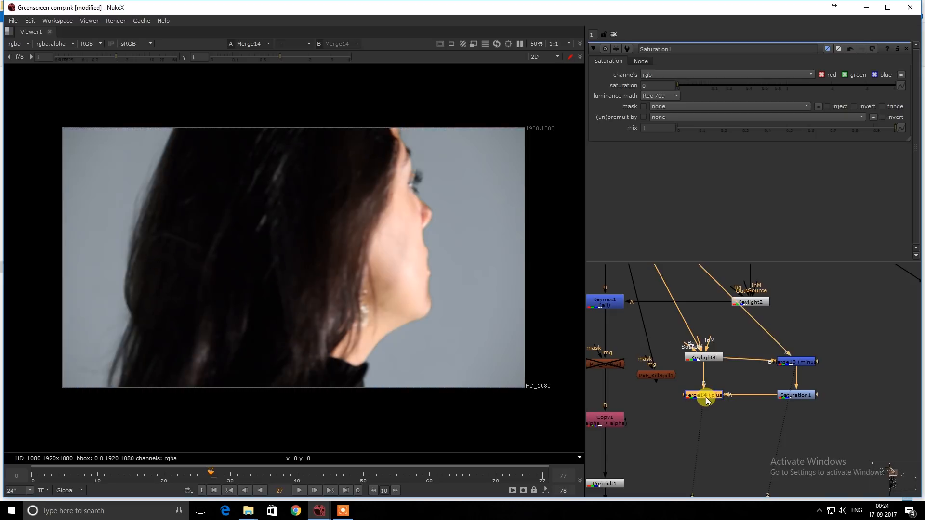
# - Compare the PxF_KillSpill copy with the plus Merge close up along the back edge of the hair
pyautogui.click(661, 374)
pyautogui.press('1')
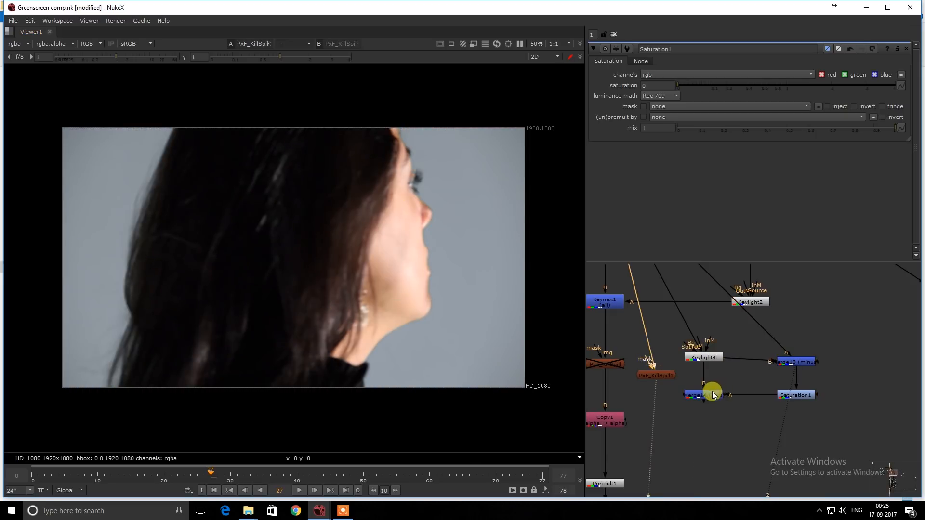
pyautogui.press('2')
pyautogui.moveTo(164, 283); pyautogui.dragTo(367, 240, button='middle')
pyautogui.scroll(3, 368, 239)
pyautogui.press('1')
pyautogui.press('2')
pyautogui.scroll(-4, 716, 361)
pyautogui.scroll(4, 716, 361)
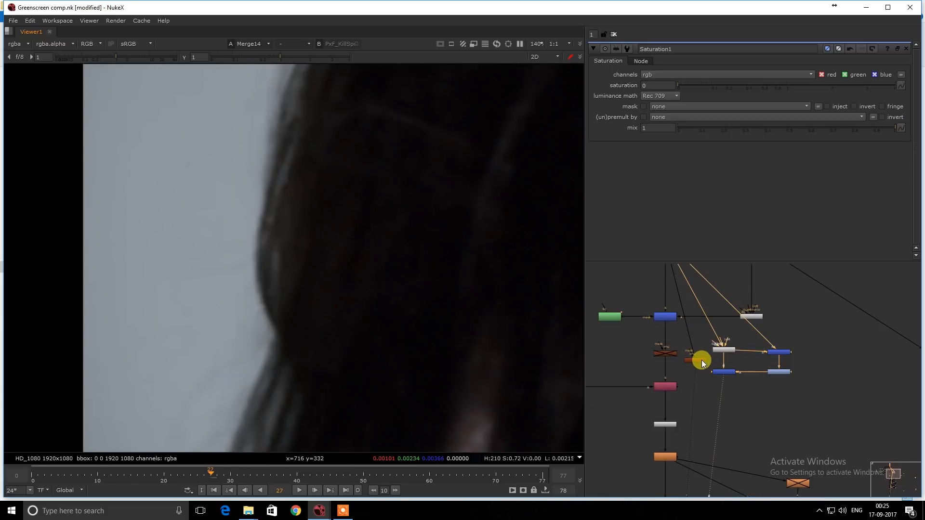
# - Delete both PxF_KillSpill nodes and the Keylight, Merge and Saturation nodes of the despill branch
pyautogui.moveTo(638, 345); pyautogui.dragTo(710, 374)
pyautogui.press('Delete')
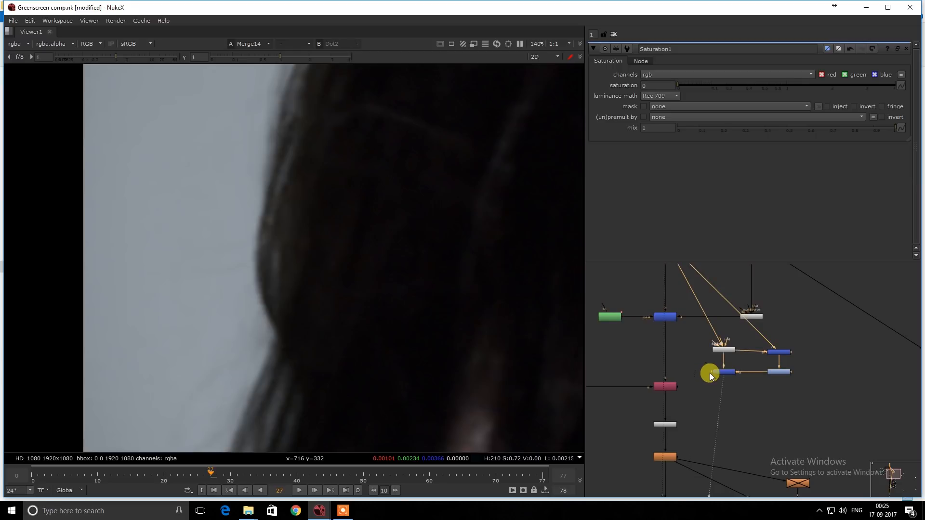
pyautogui.press('f')
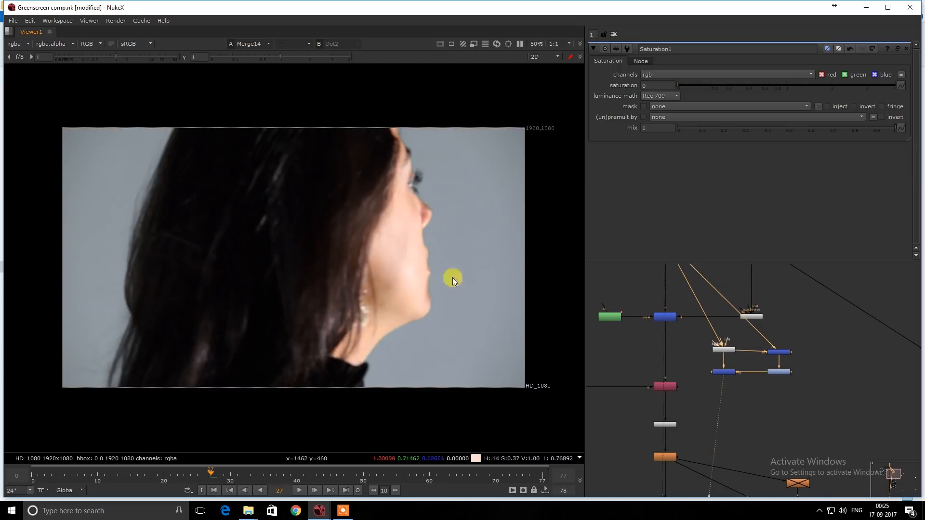
pyautogui.scroll(-4, 694, 349)
pyautogui.moveTo(714, 334); pyautogui.dragTo(660, 367)
pyautogui.press('Delete')
pyautogui.scroll(3, 661, 339)
# - Paste an active PxF_KillSpill node into the main branch between the blue Keymix and the maroon Copy node
pyautogui.hotkey('ctrl', 'v')
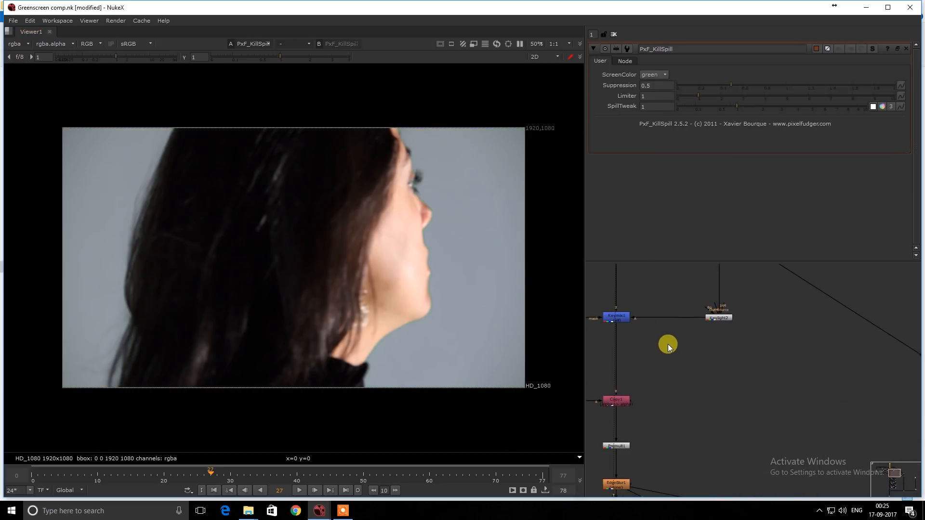
pyautogui.scroll(-2, 657, 346)
pyautogui.moveTo(648, 331); pyautogui.dragTo(663, 344, button='middle')
pyautogui.hotkey('ctrl', 'x')
pyautogui.scroll(1, 678, 306)
pyautogui.moveTo(653, 386); pyautogui.dragTo(721, 334, button='middle')
pyautogui.hotkey('ctrl', 'v')
pyautogui.scroll(4, 721, 334)
pyautogui.moveTo(721, 334); pyautogui.dragTo(716, 329)
# - Review the whole node graph and save the Greenscreen comp script
pyautogui.scroll(-4, 723, 331)
pyautogui.press('space')
pyautogui.moveTo(755, 344); pyautogui.dragTo(442, 121, button='middle')
pyautogui.moveTo(580, 331); pyautogui.dragTo(582, 285, button='middle')
pyautogui.moveTo(430, 214); pyautogui.dragTo(556, 284, button='middle')
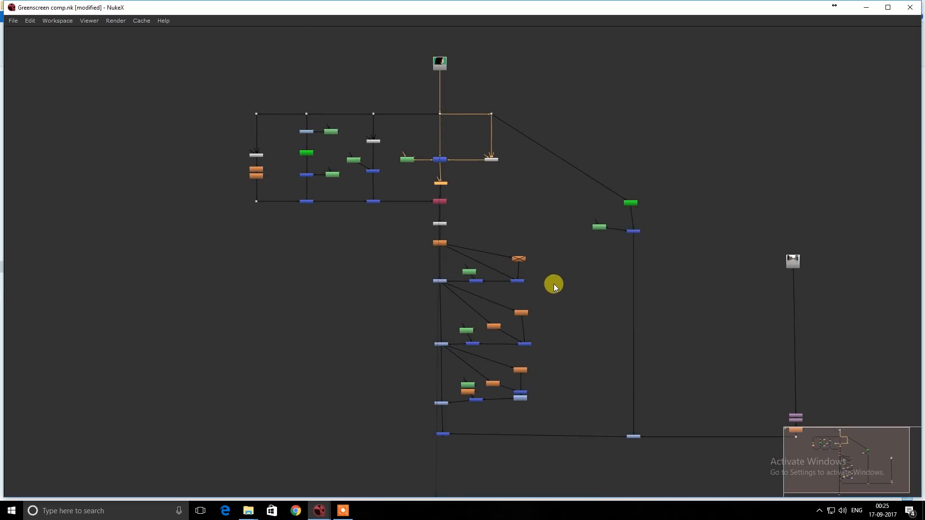
pyautogui.moveTo(672, 187); pyautogui.dragTo(562, 256)
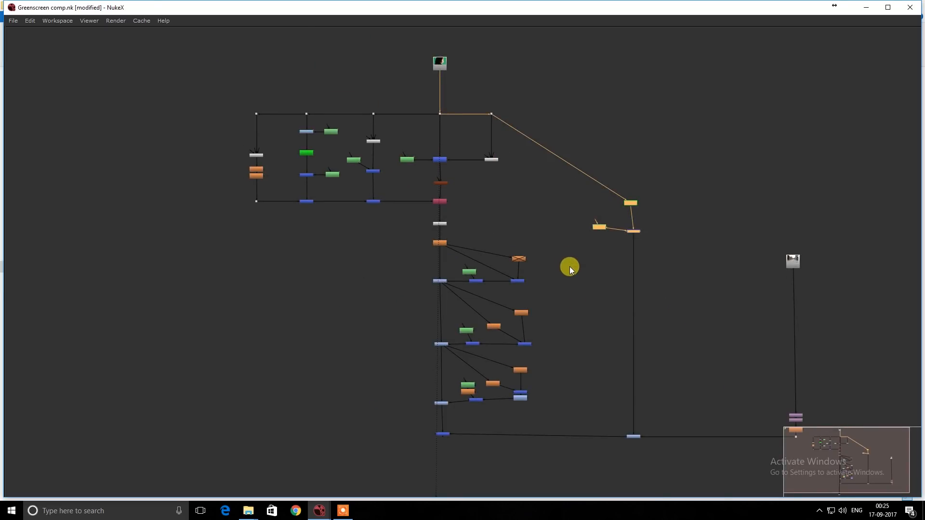
pyautogui.click(569, 267)
pyautogui.hotkey('ctrl', 's')
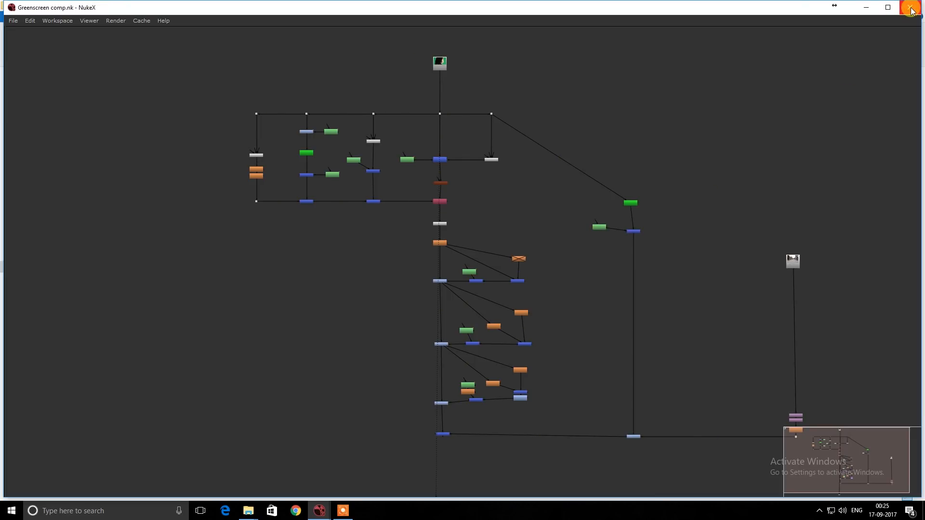